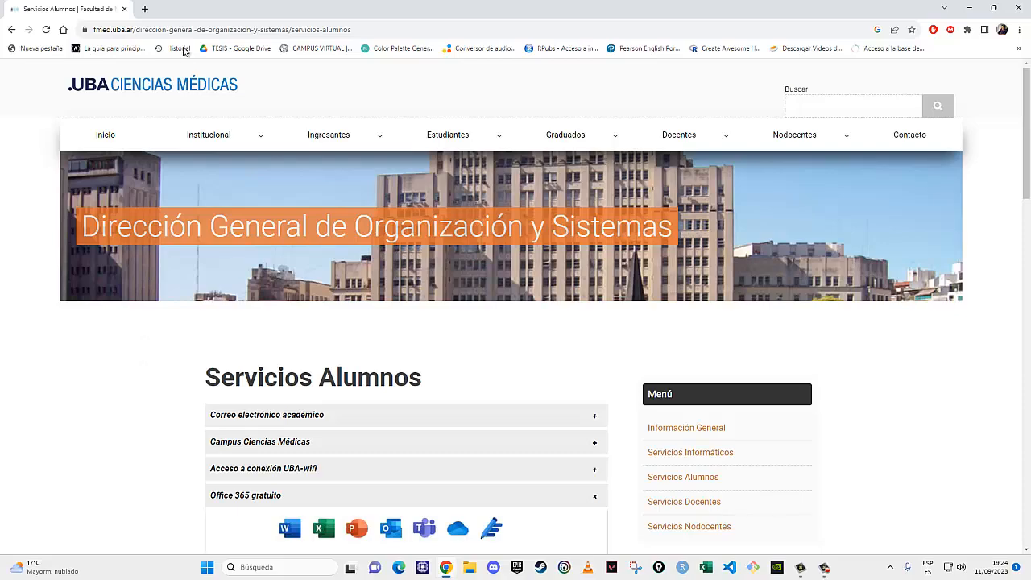
Examine the free Office 365 section of the Servicios Alumnos page, including its address and the registration instructions
scroll(183, 315, "down", 3)
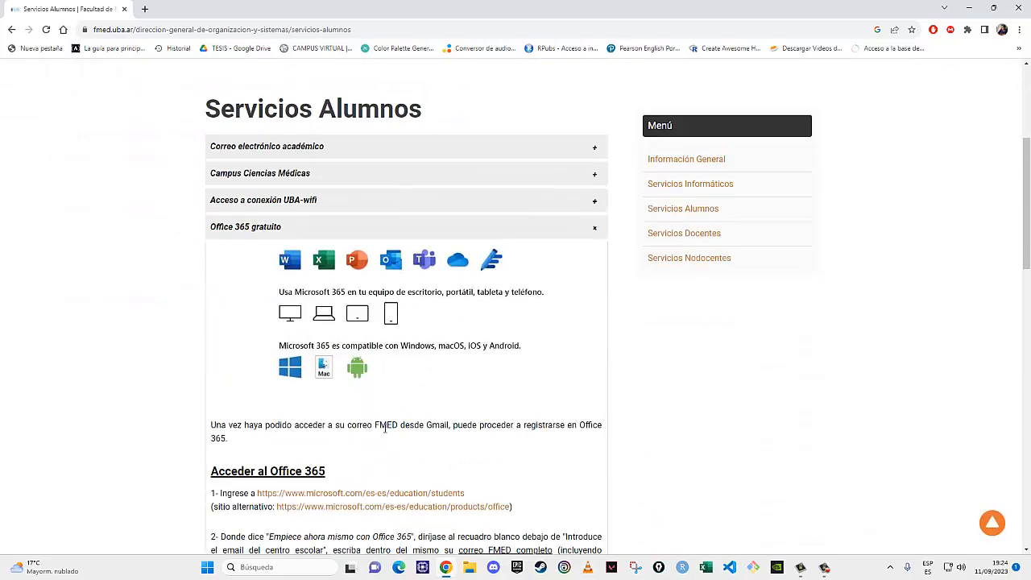
left_click_drag(398, 424, 377, 425)
scroll(152, 392, "up", 3)
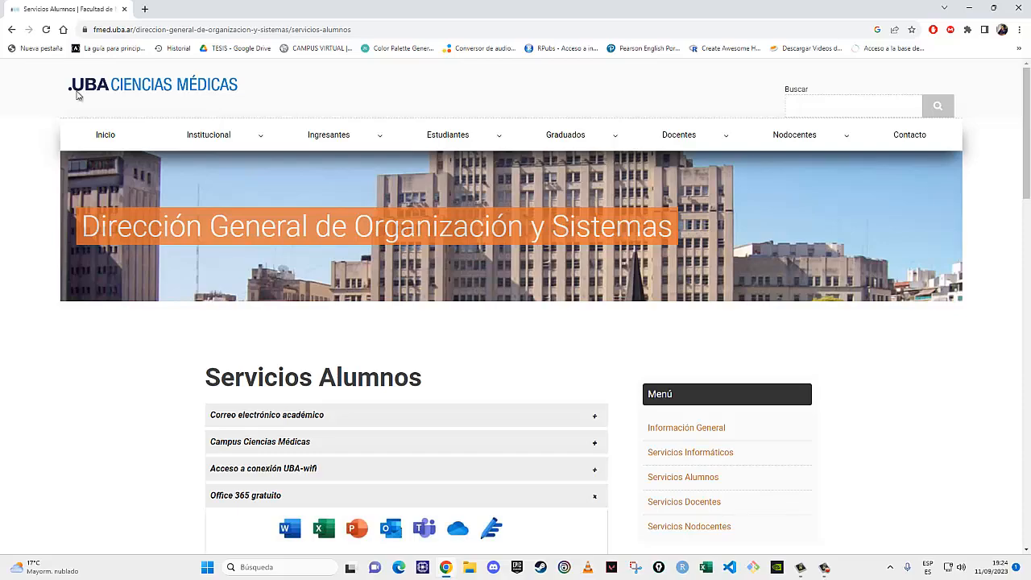
scroll(92, 422, "down", 4)
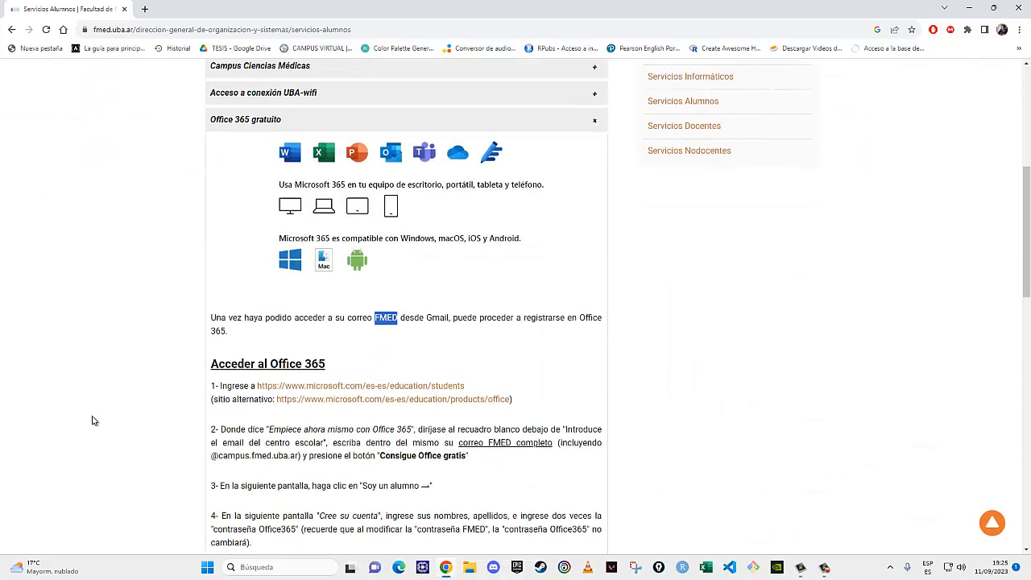
scroll(142, 380, "up", 1)
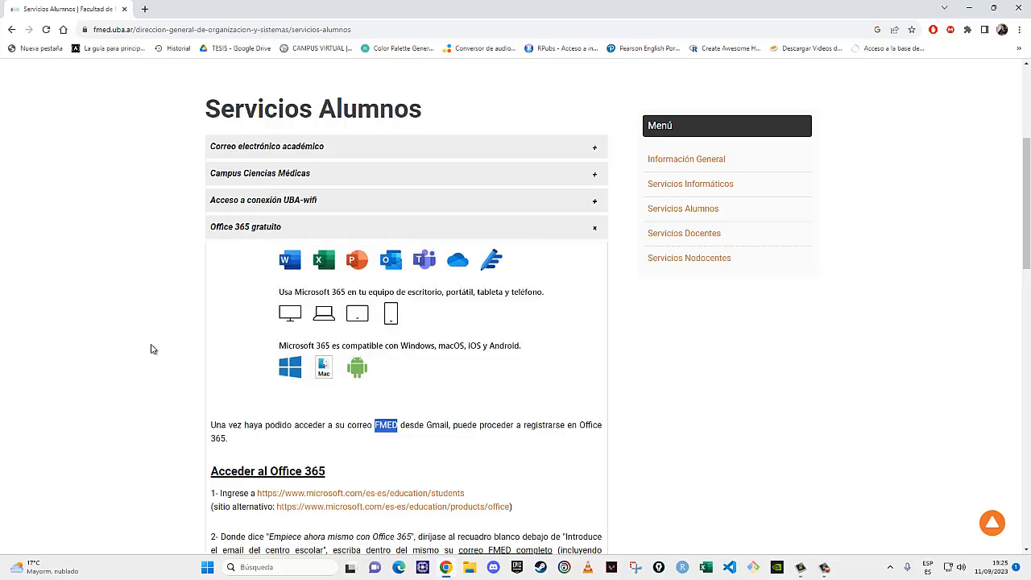
scroll(153, 349, "down", 1)
scroll(152, 350, "up", 4)
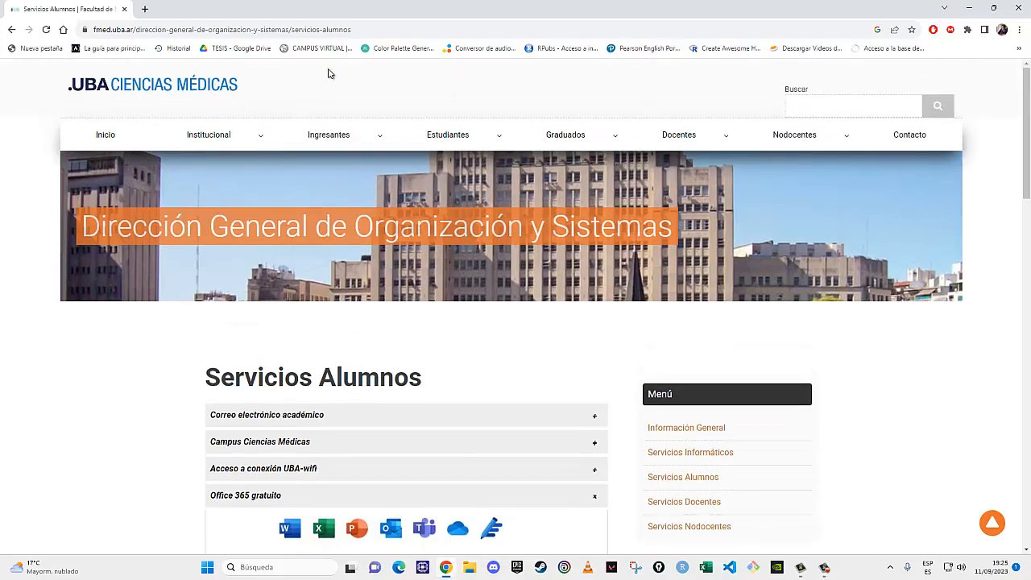
left_click(370, 25)
left_click_drag(369, 25, 83, 23)
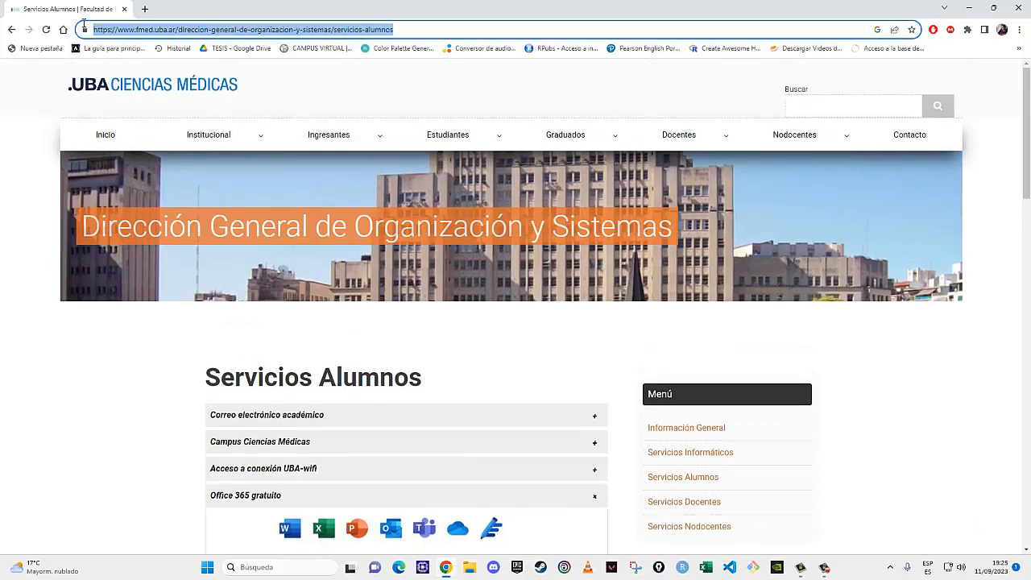
key("End")
scroll(88, 306, "down", 7)
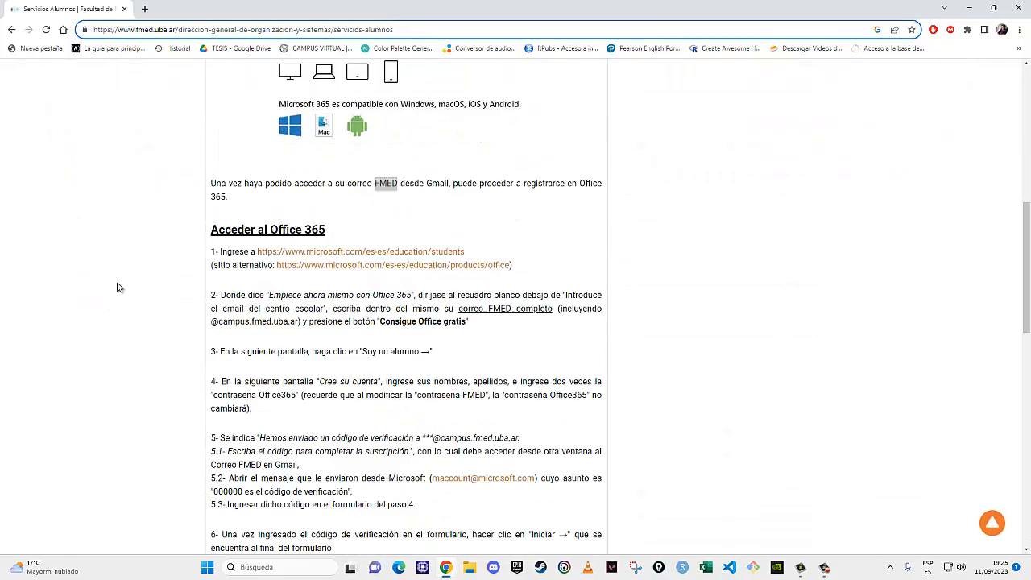
scroll(103, 331, "down", 3)
scroll(104, 331, "up", 4)
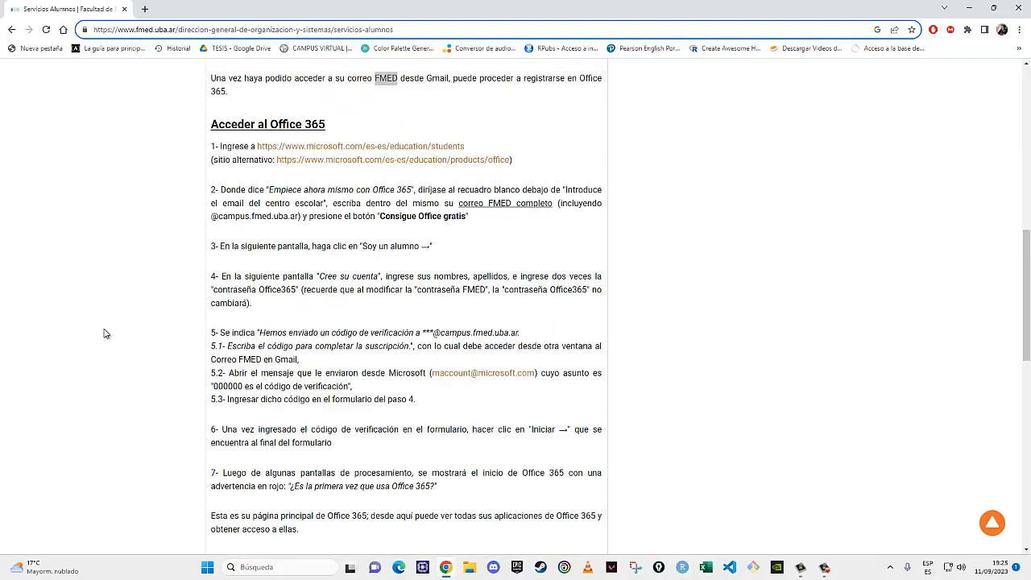
scroll(108, 326, "up", 2)
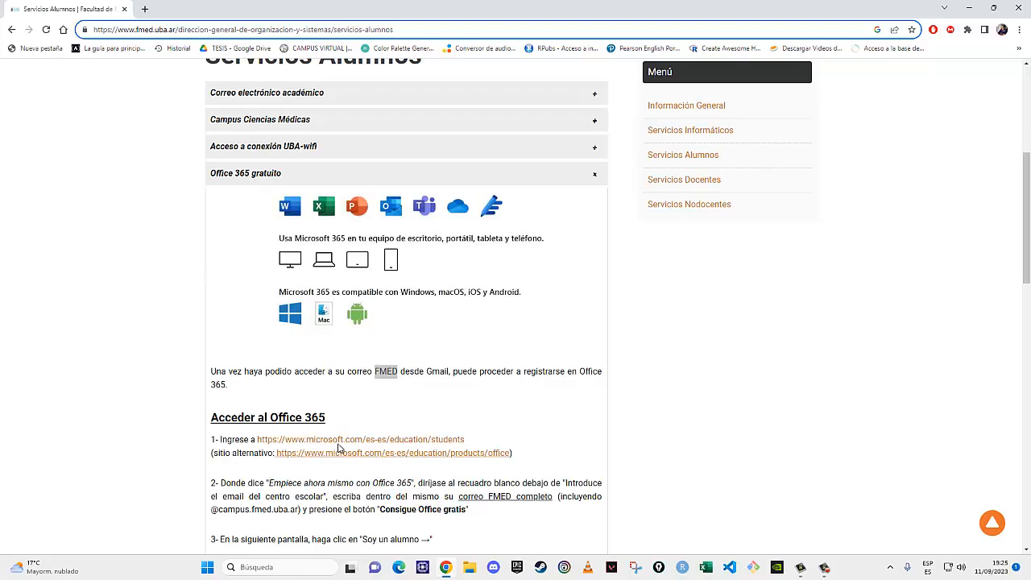
Switch to Excel with a new blank workbook and check which account is signed in
left_click(208, 568)
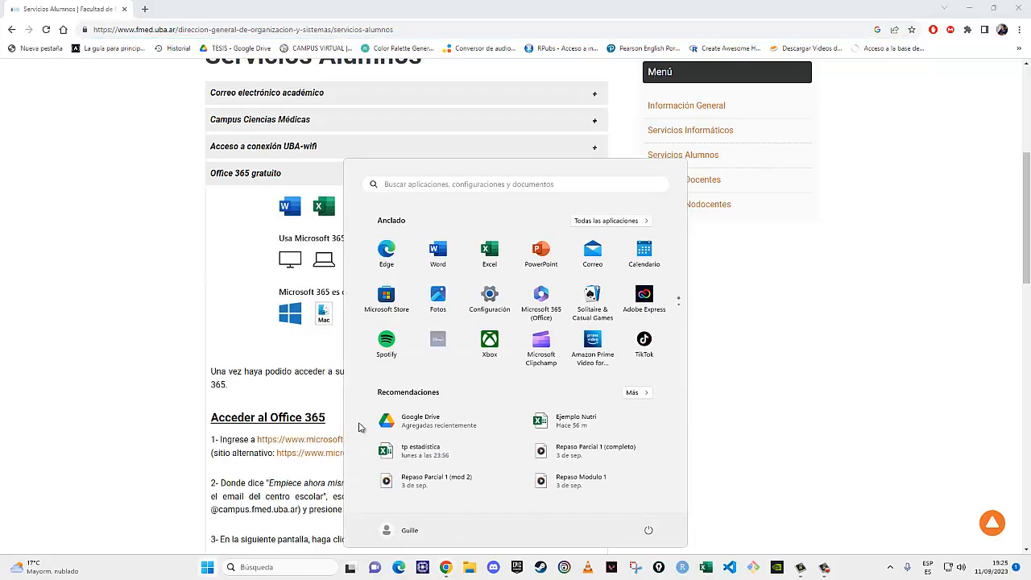
left_click(484, 252)
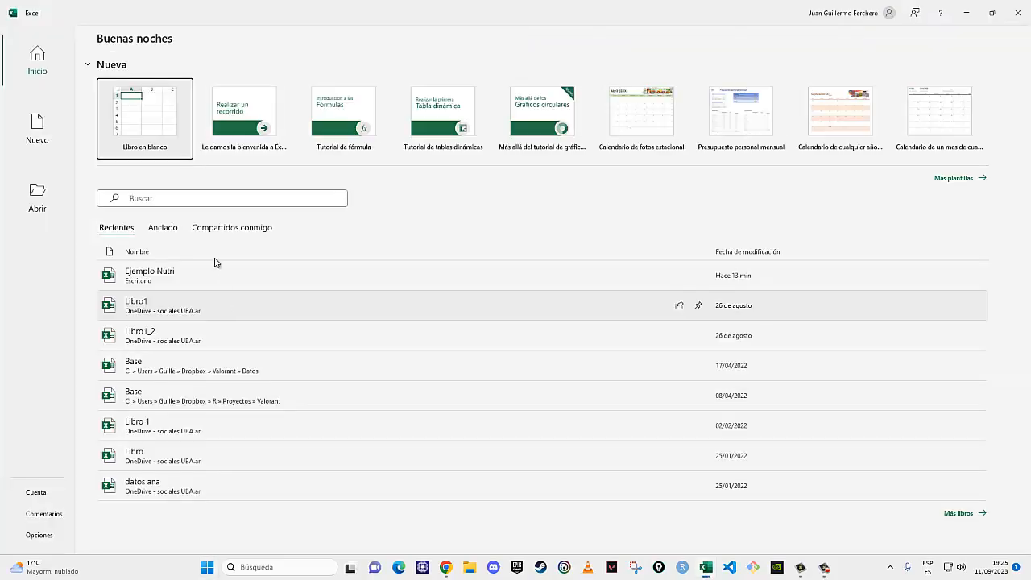
left_click(129, 116)
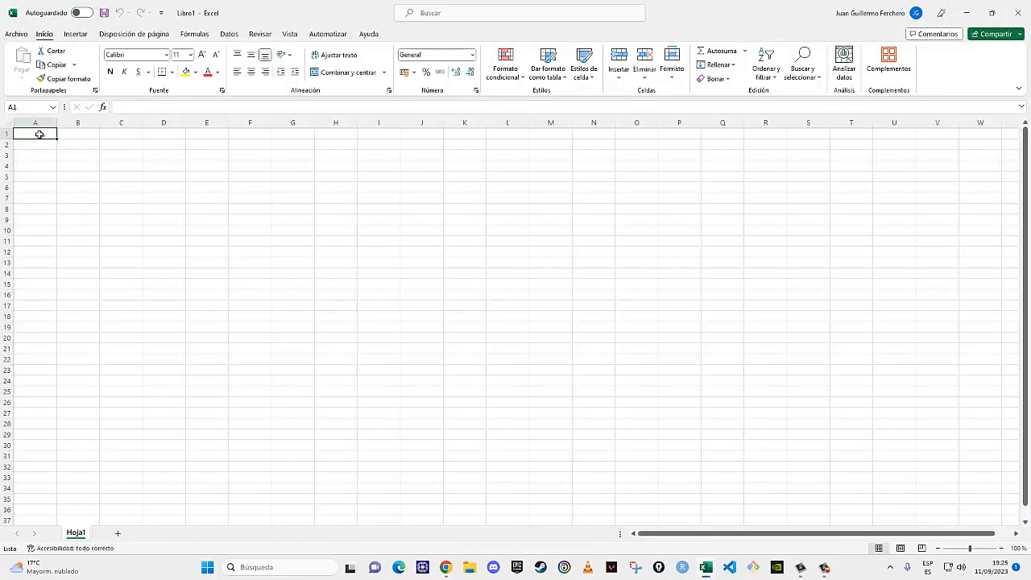
left_click(874, 15)
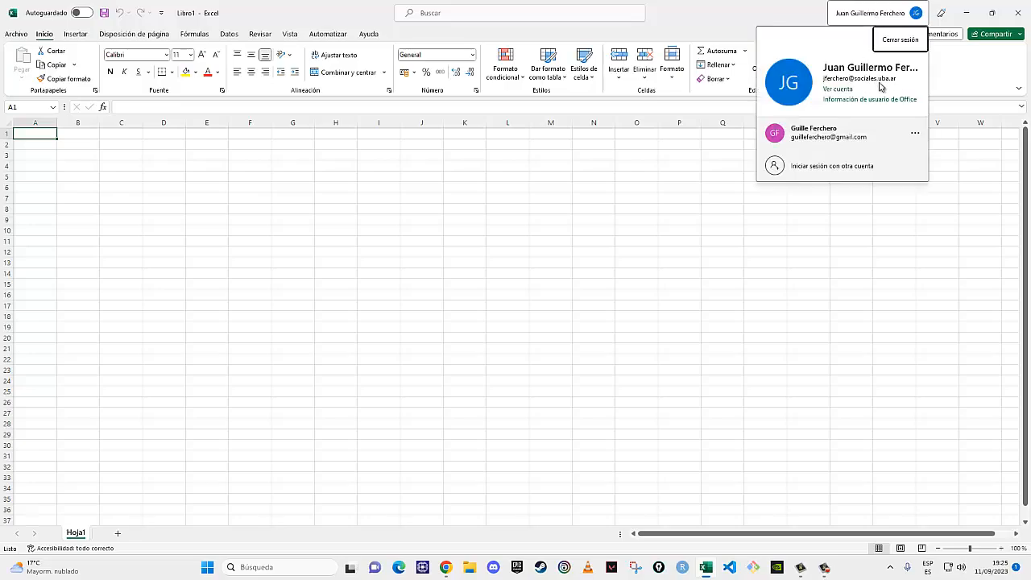
left_click(38, 135)
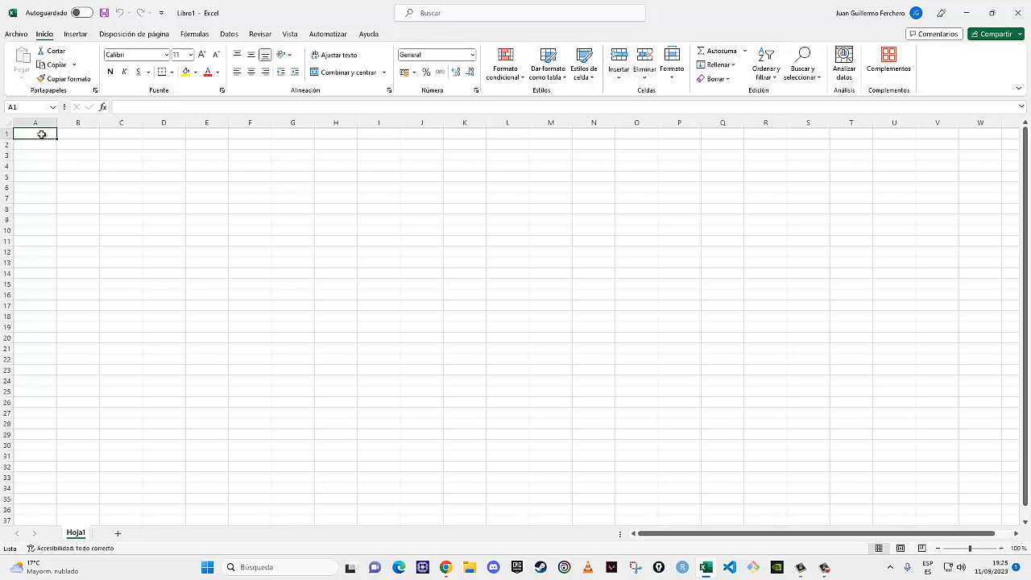
Enter the column heading Altura in cell A1
mouse_move(35, 134)
left_mouse_down()
mouse_move(502, 291)
mouse_move(501, 308)
mouse_move(37, 135)
left_mouse_up()
left_click_drag(47, 139, 25, 136)
type("aLUTR")
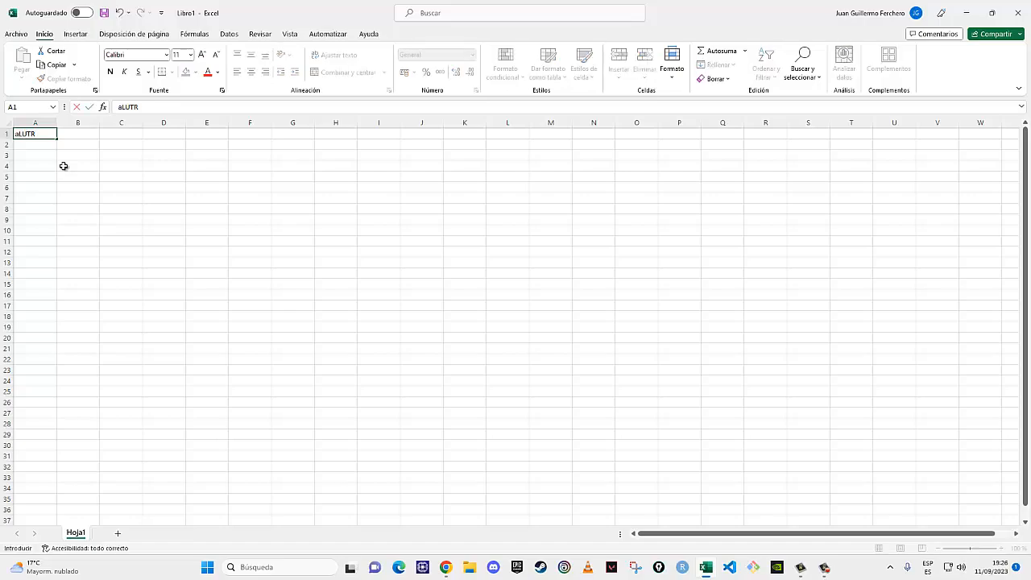
key("BackSpace")
key("BackSpace")
key("BackSpace")
key("BackSpace")
key("BackSpace")
type("Altura")
key("Return")
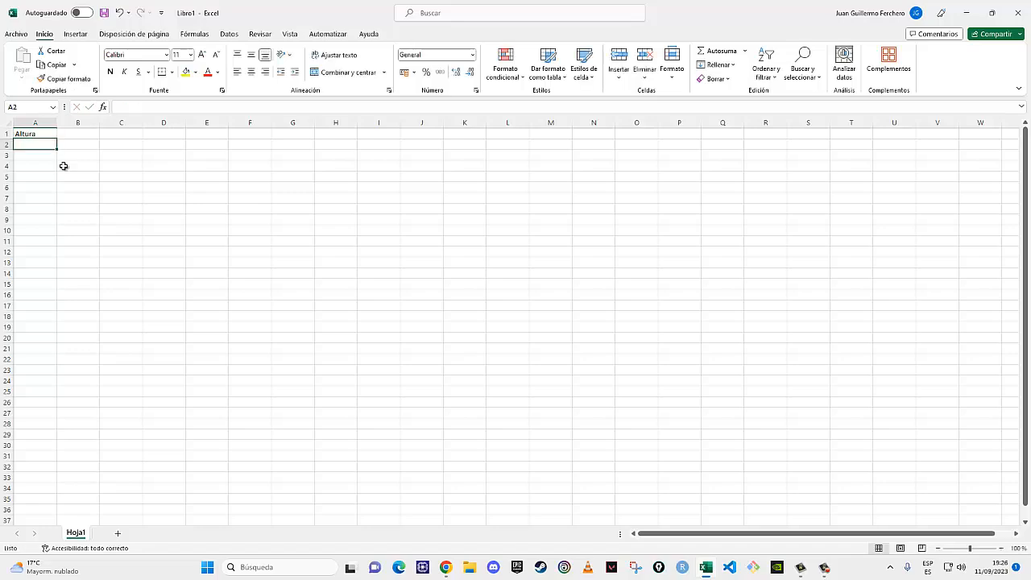
Enter the heights 1,78, 1,65 and 1,98 in cells A2 to A4 below the Altura heading
type("1")
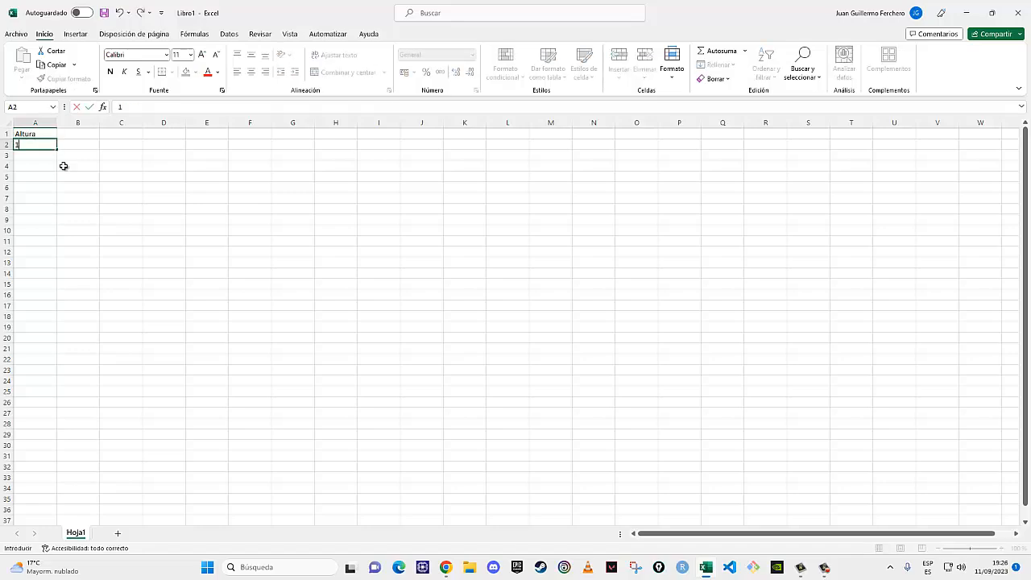
type(",78")
key("Return")
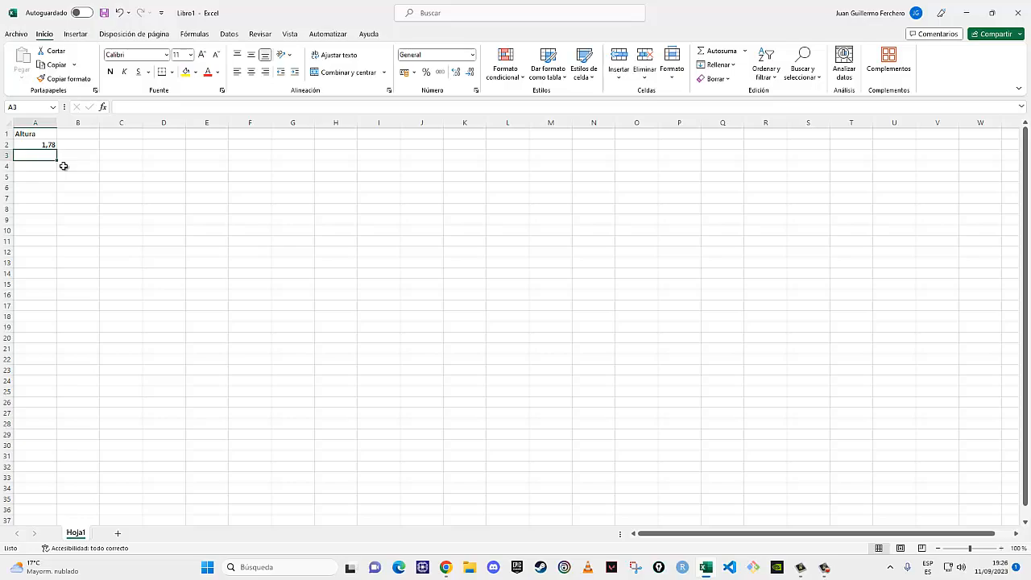
type("1,65")
key("Return")
type("1,98")
key("Return")
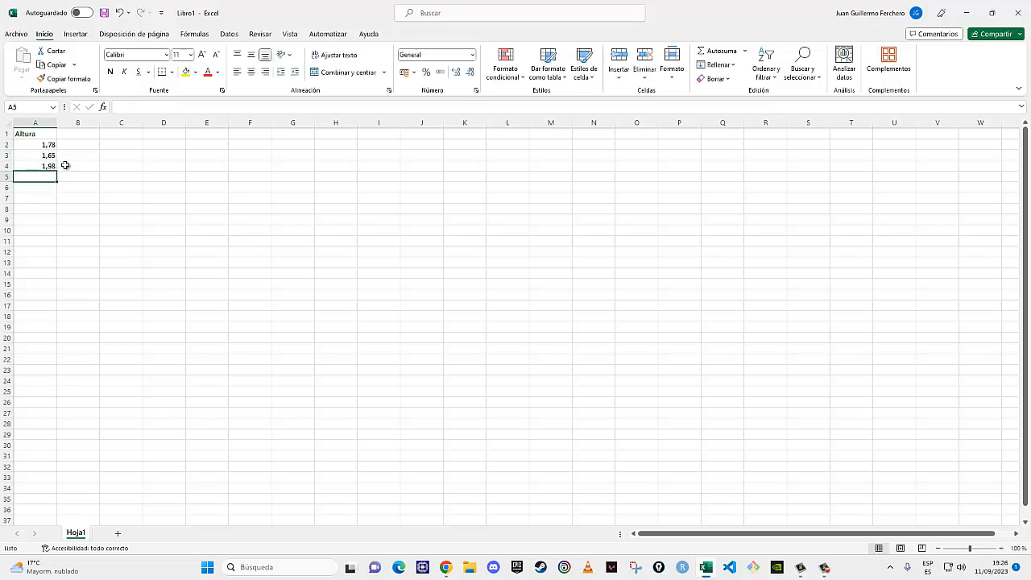
Examine the file management options for the workbook, such as opening, saving, printing and exporting, and return to the sheet
left_click_drag(48, 133, 47, 163)
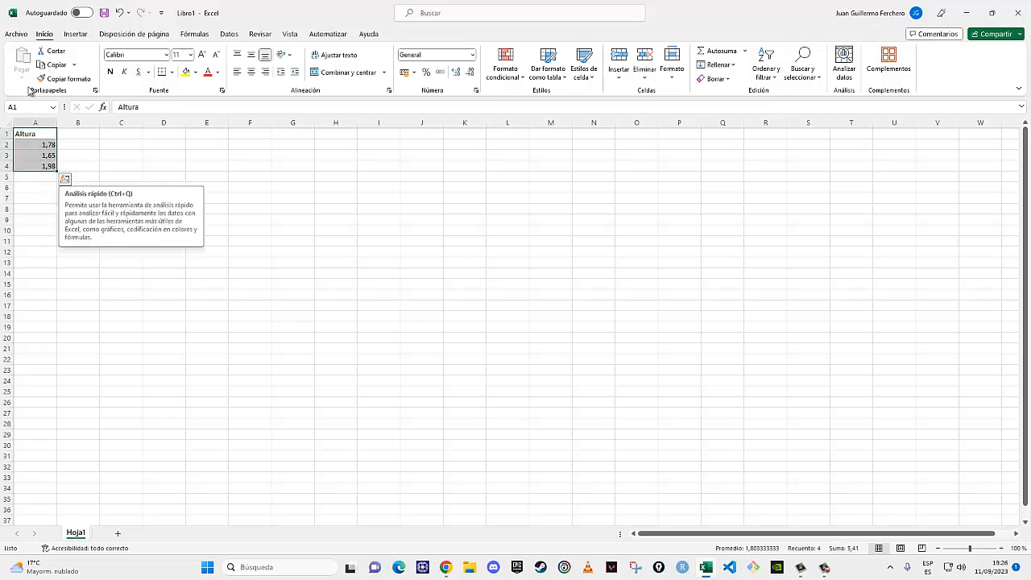
left_click(33, 134)
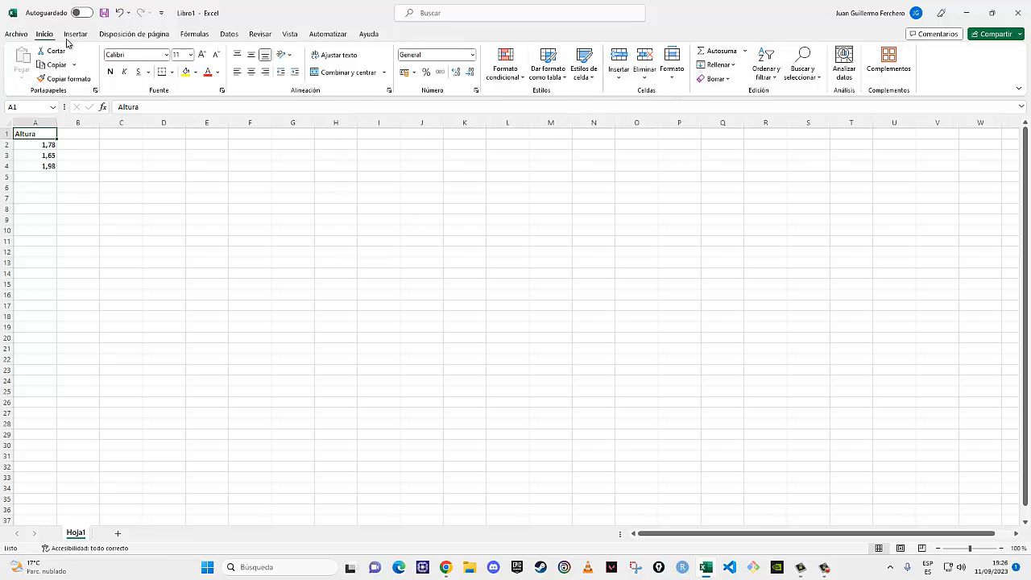
left_click(18, 33)
left_click(15, 39)
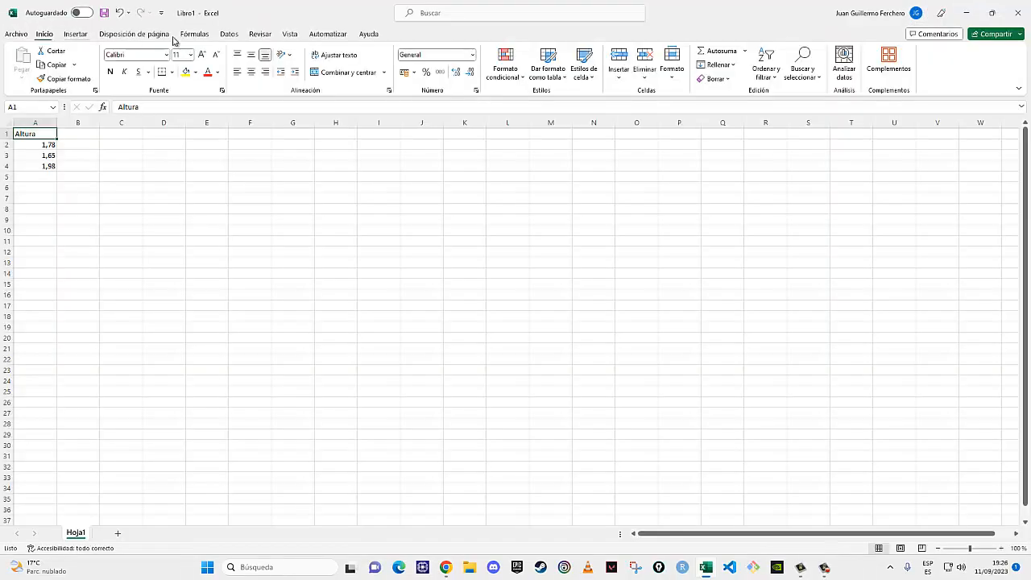
left_click(22, 38)
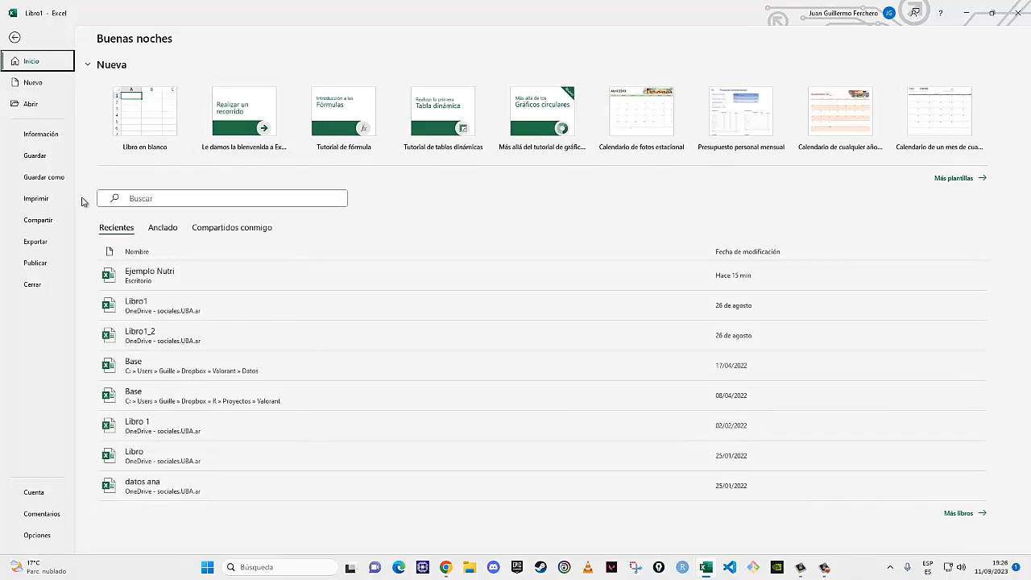
left_click(14, 38)
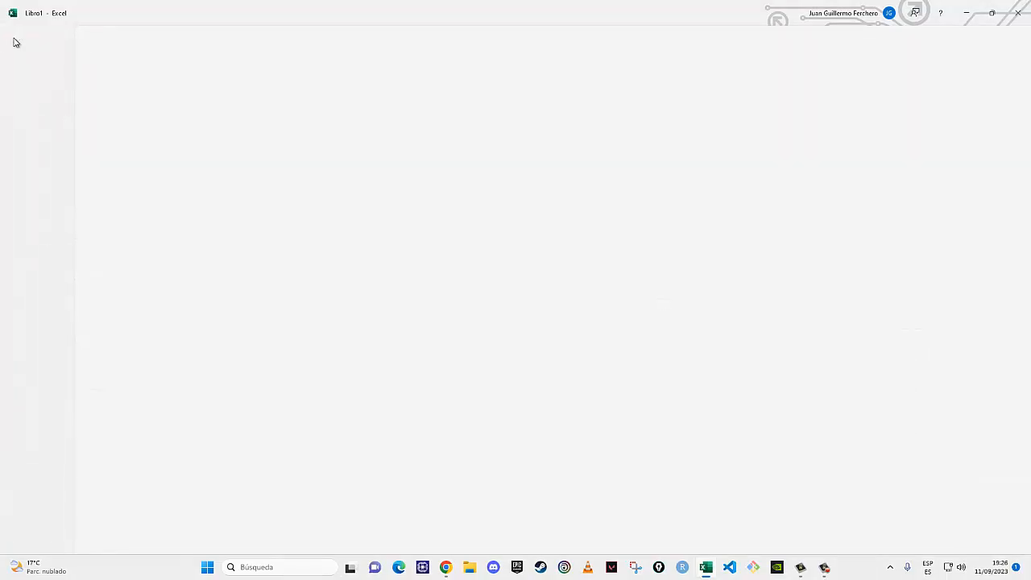
left_click(21, 37)
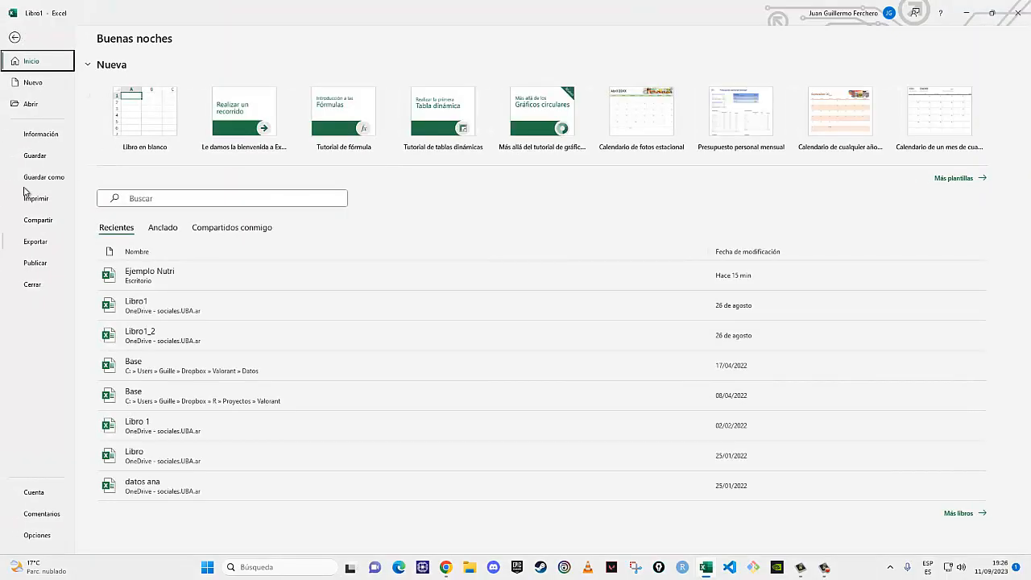
left_click(14, 38)
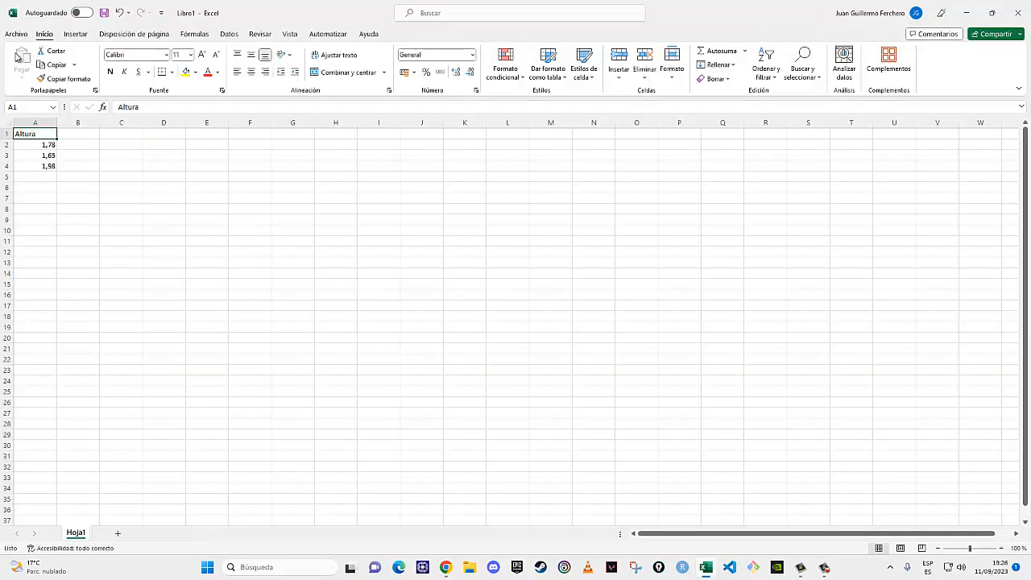
Look through the insert, page layout, formula and data tools, dismissing the data import tip
left_click(75, 36)
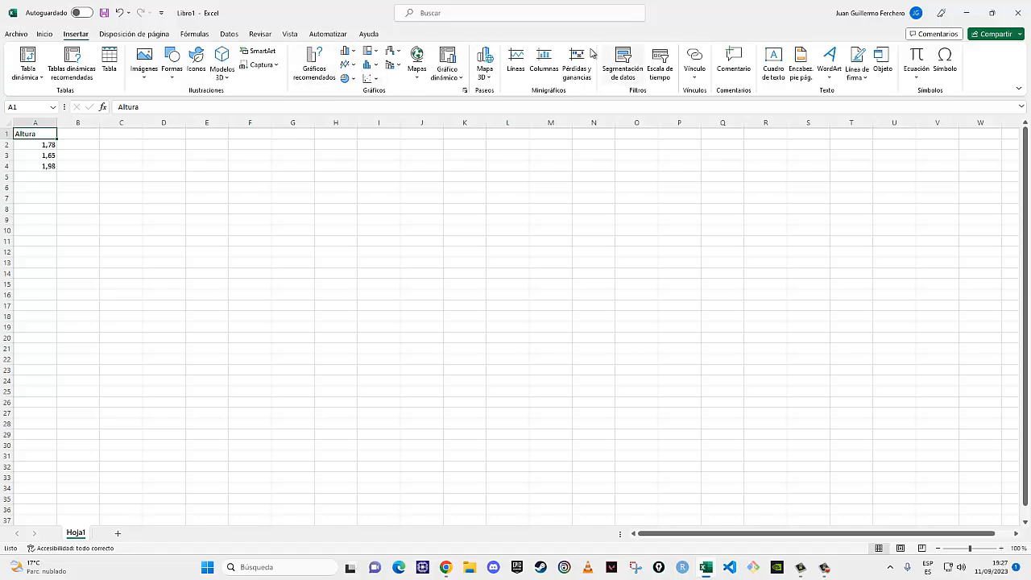
left_click(145, 35)
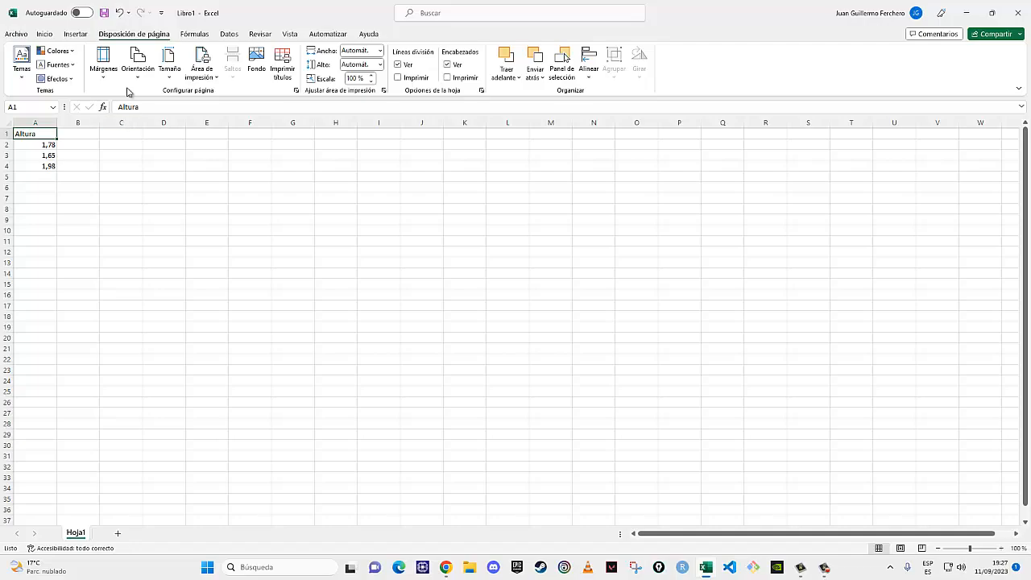
left_click(195, 35)
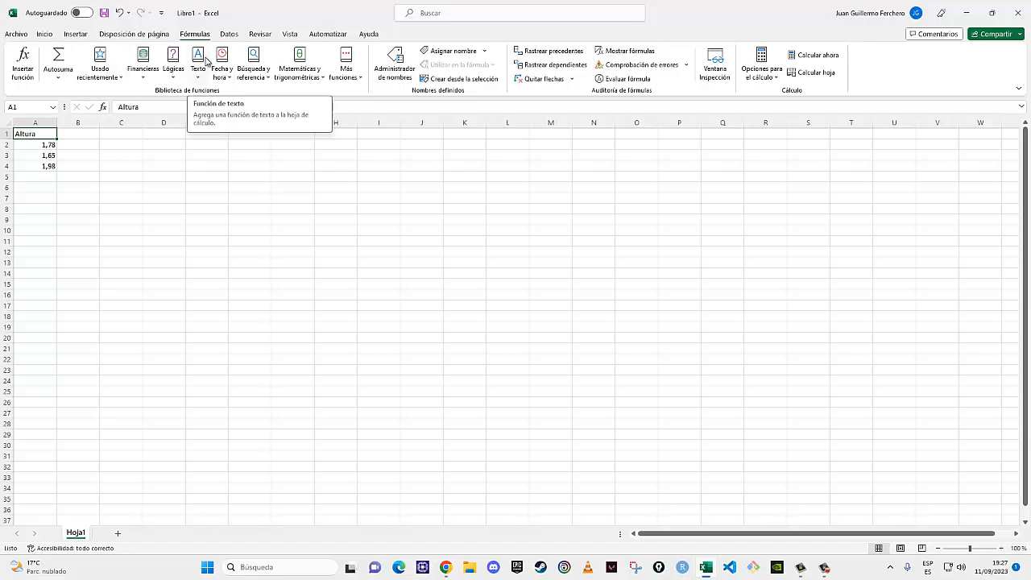
left_click(229, 34)
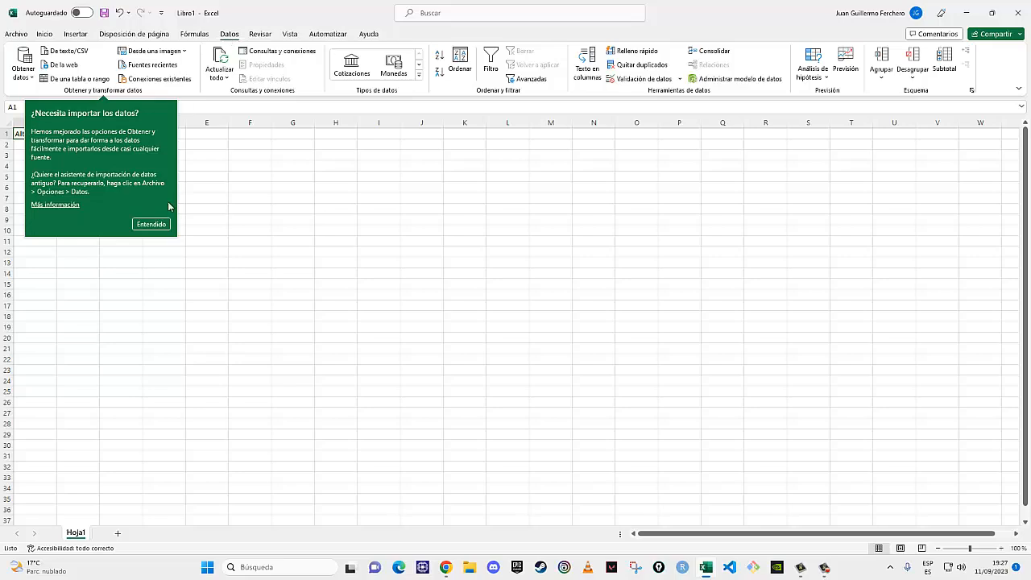
left_click(150, 223)
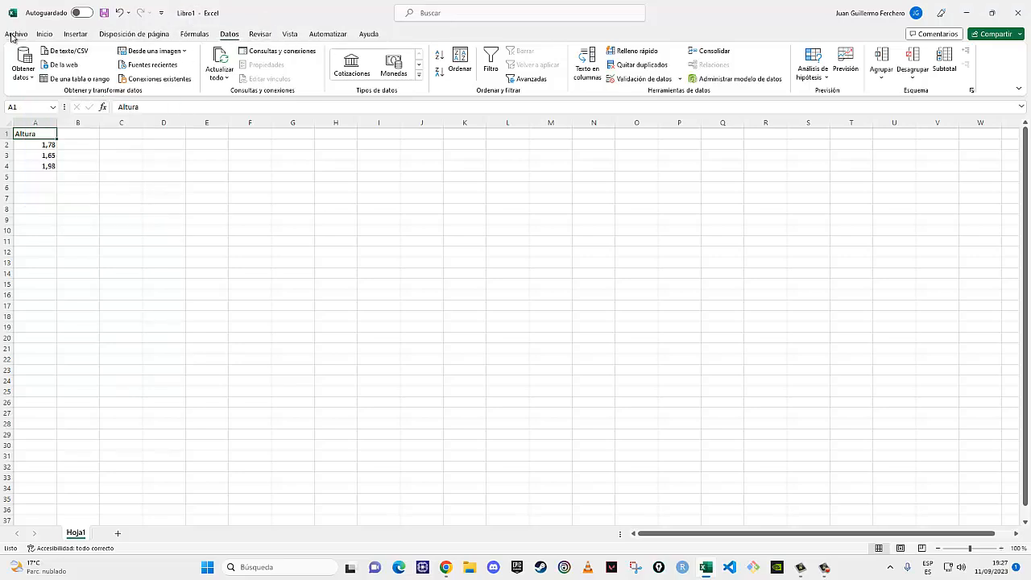
Center the Altura heading in A1 and format it with a dark blue fill and white text
left_click(43, 35)
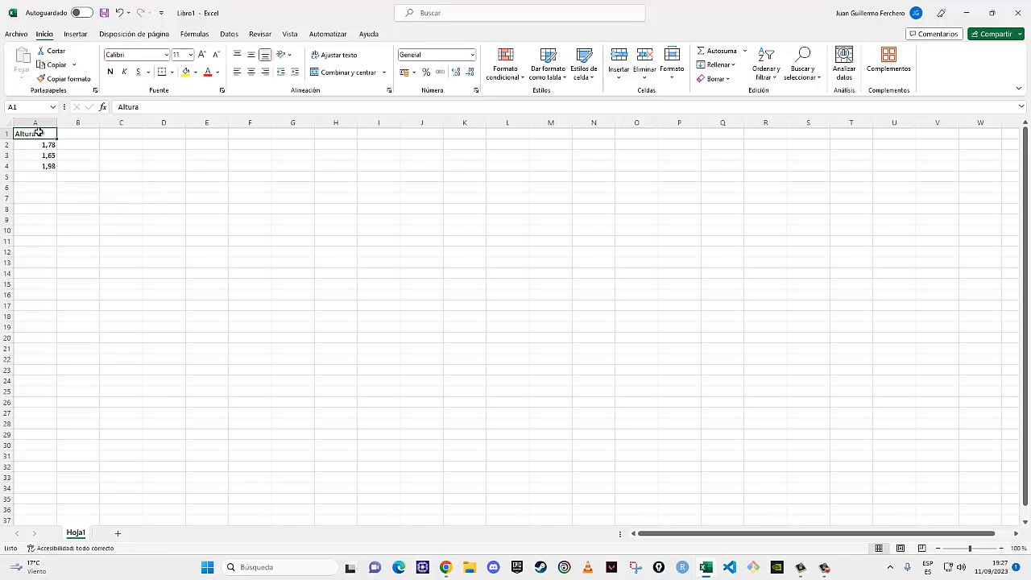
mouse_move(38, 133)
left_mouse_down()
mouse_move(43, 176)
mouse_move(47, 133)
left_mouse_up()
left_click(251, 73)
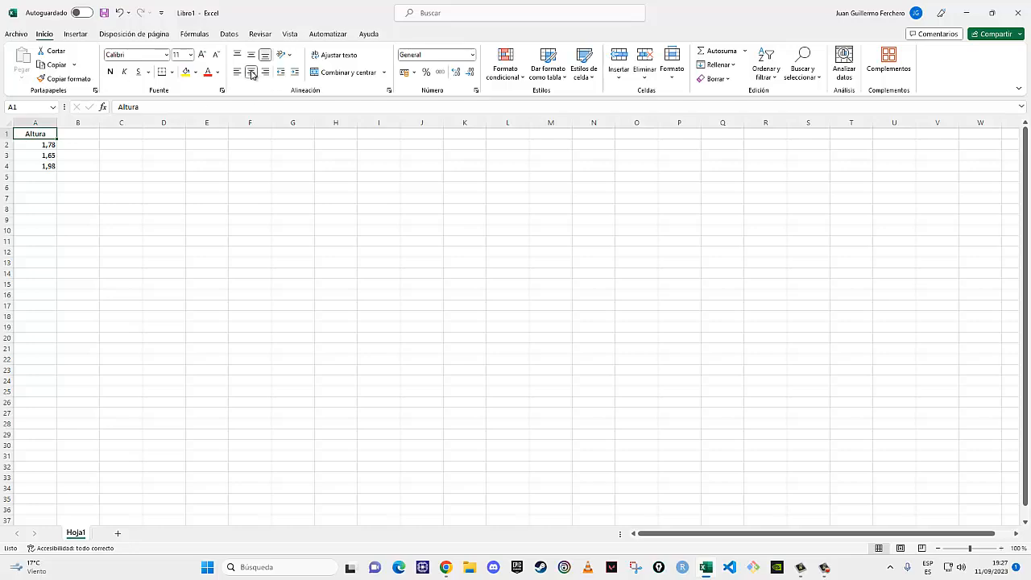
left_click(195, 72)
left_click(221, 139)
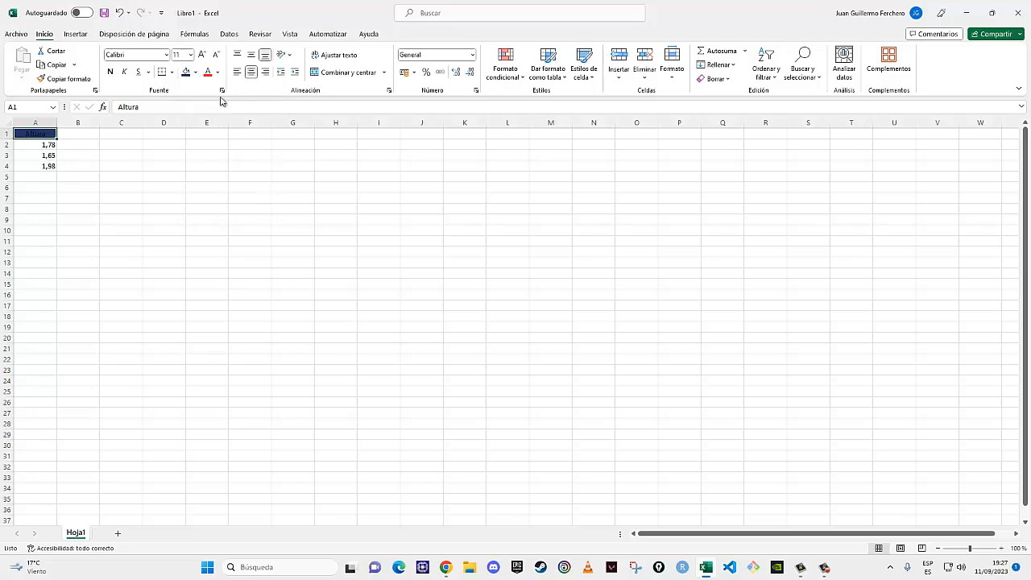
left_click(217, 72)
left_click(208, 114)
Apply a thick outside border around the height table in A1:A4
left_click_drag(48, 165, 29, 135)
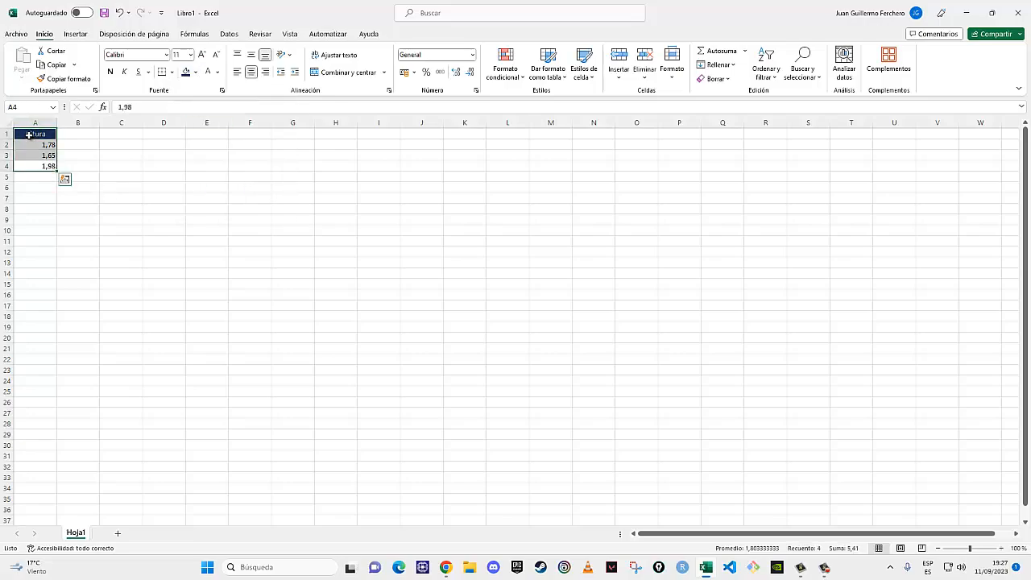
left_click(172, 71)
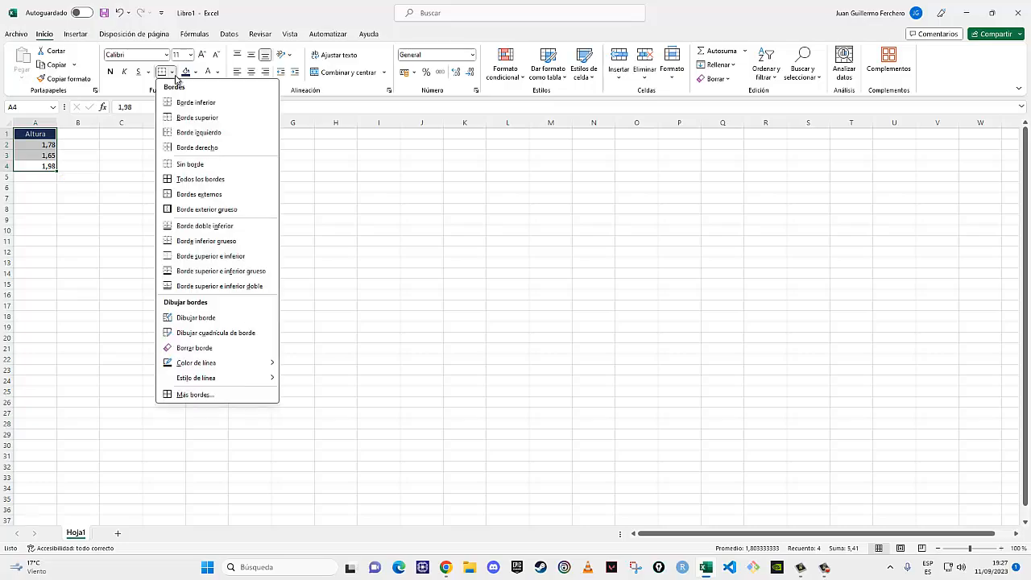
left_click(191, 210)
left_click(133, 199)
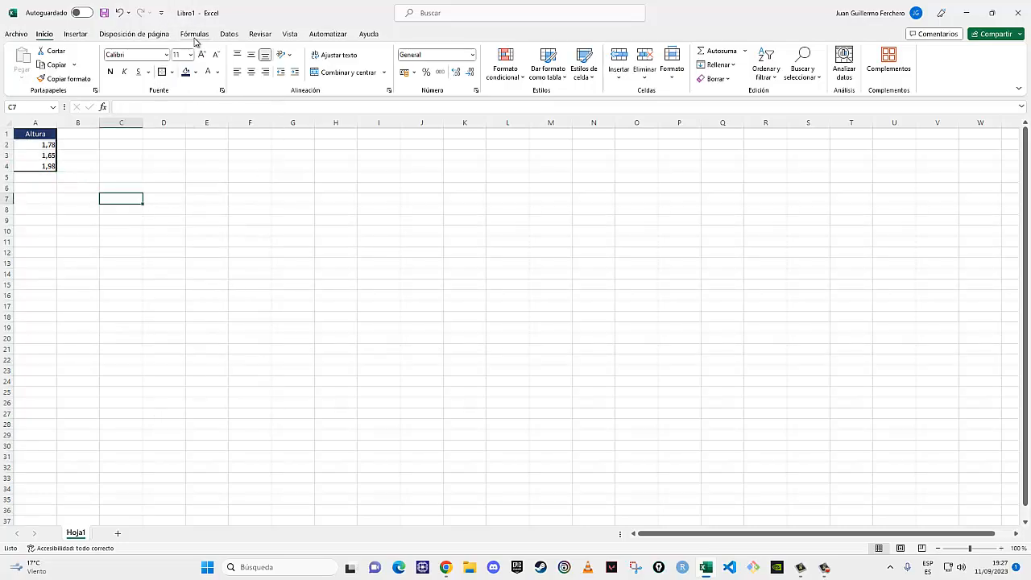
Hide the sheet's gridlines and return to the home tools
left_click(280, 35)
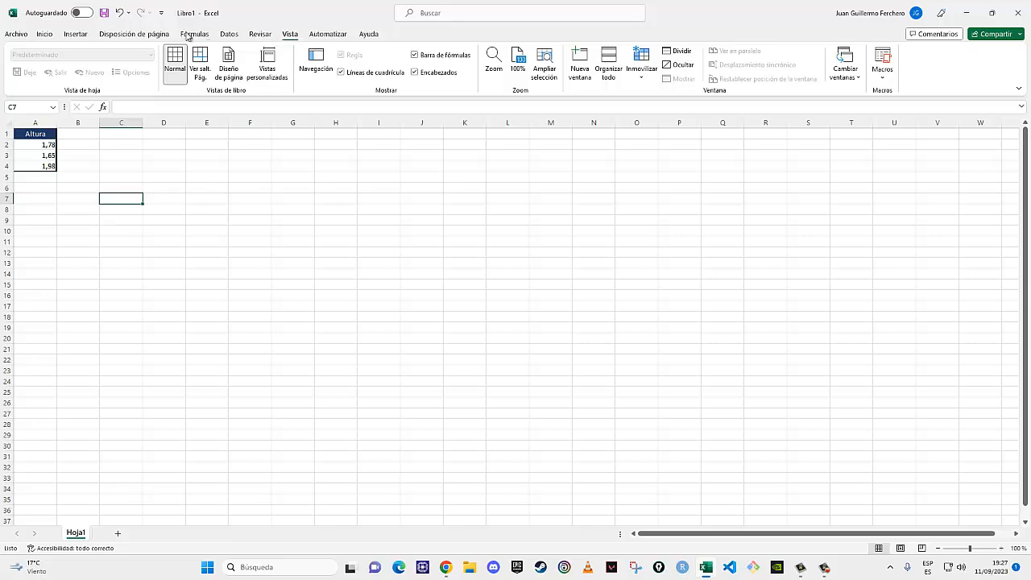
left_click(355, 74)
left_click(207, 209)
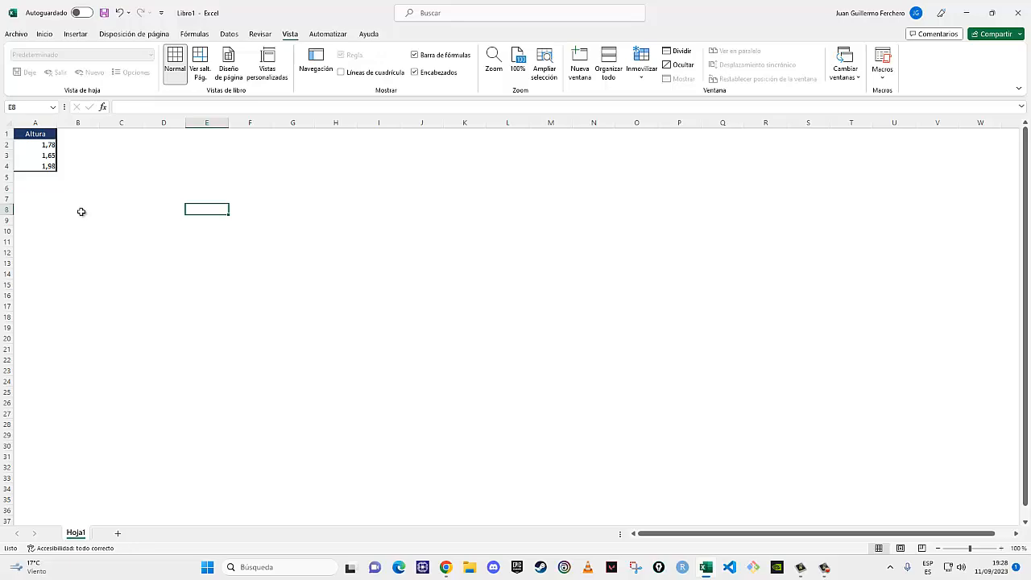
left_click(108, 175)
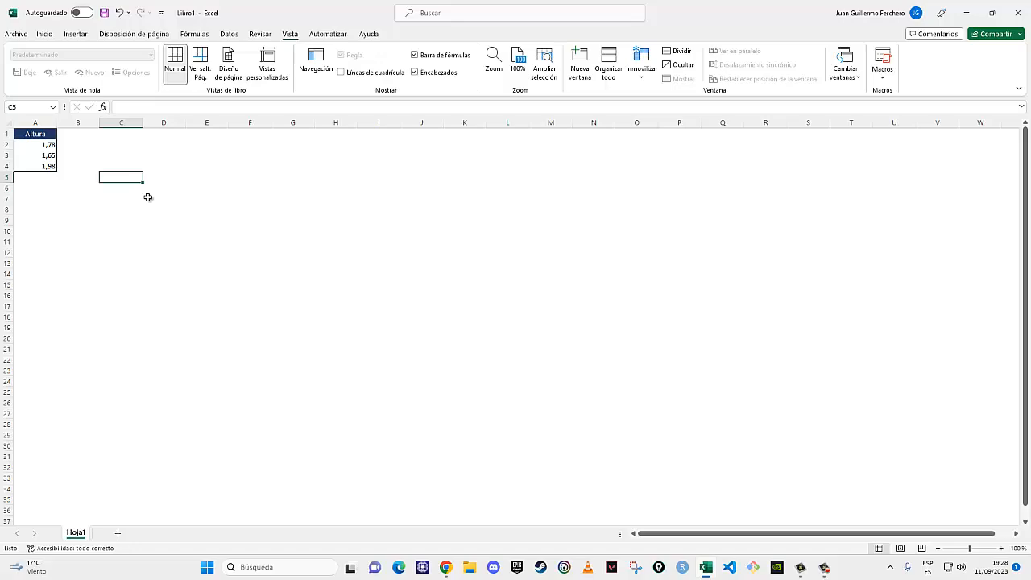
left_click(45, 33)
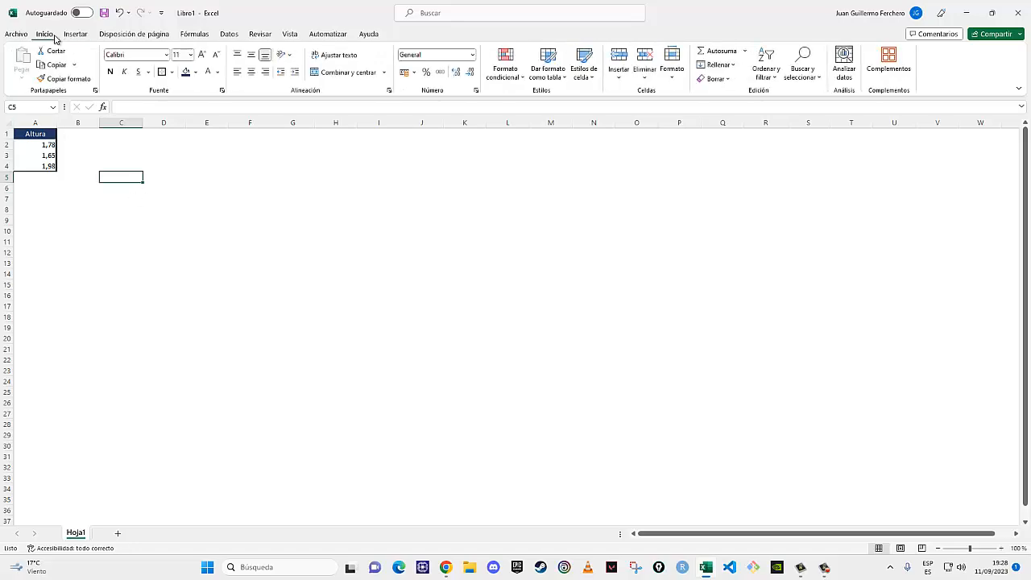
left_click(115, 145)
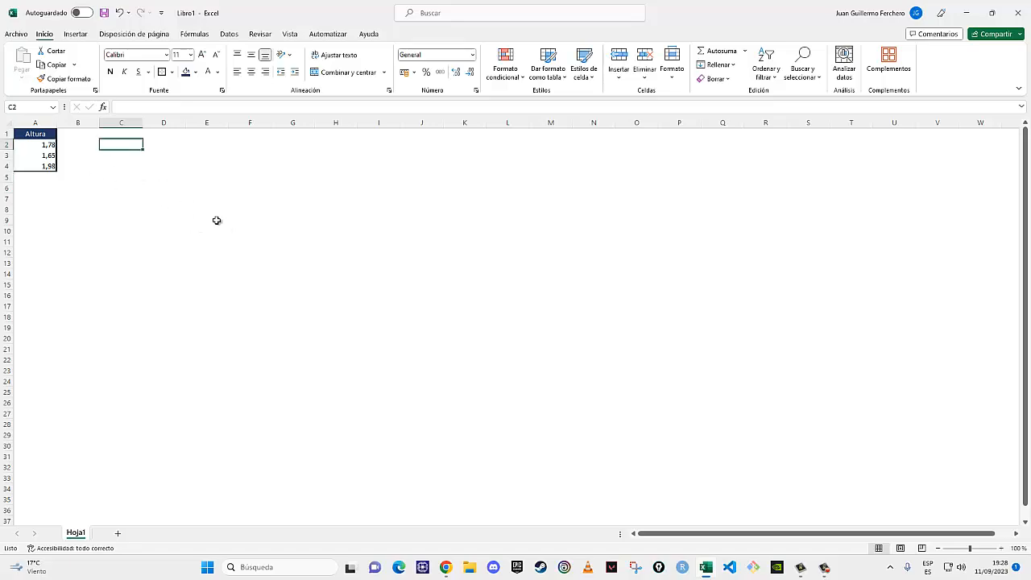
Close the current workbook without saving it and open the recent workbook Ejemplo Nutri
left_click(17, 34)
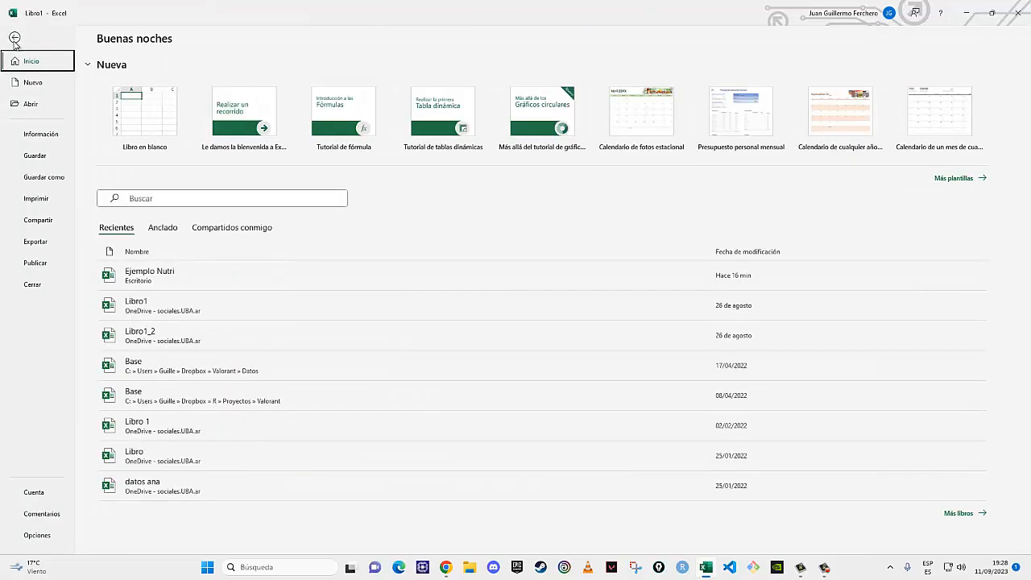
left_click(33, 283)
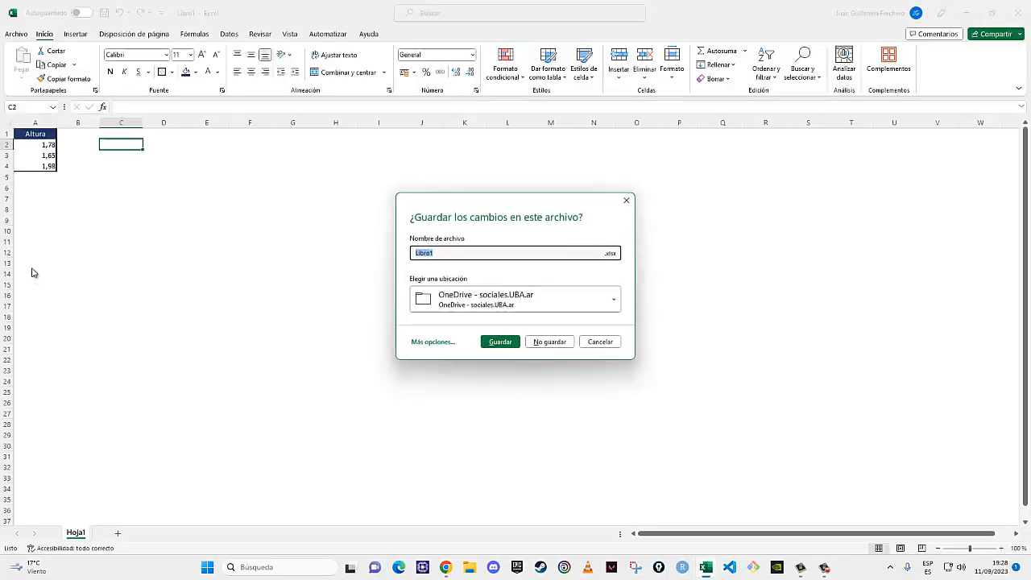
left_click(558, 341)
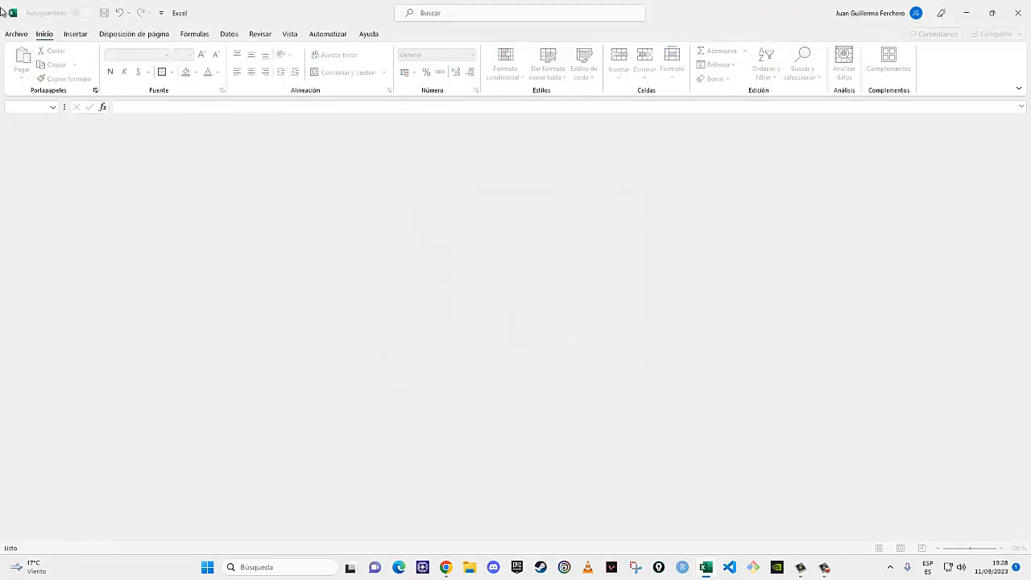
left_click(17, 35)
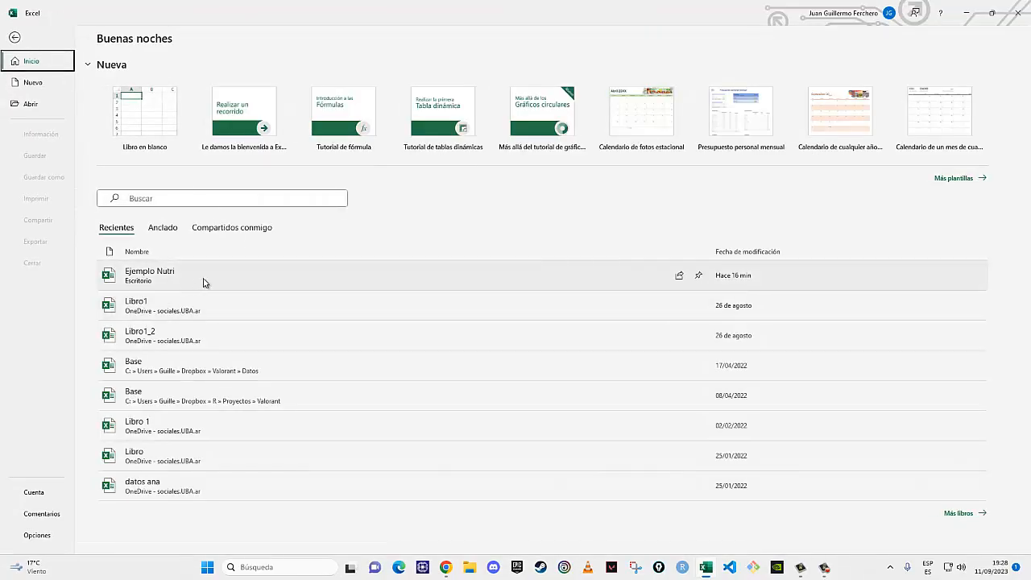
left_click(148, 275)
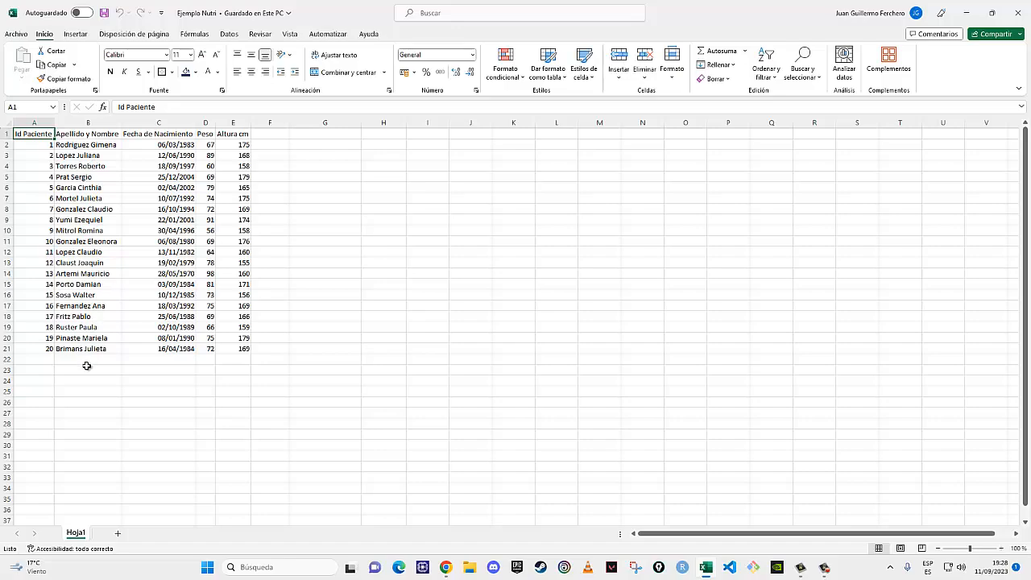
Examine the patient table, going over its names, its column headings from Id Paciente to Altura cm, and its full data range
left_click_drag(87, 145, 110, 352)
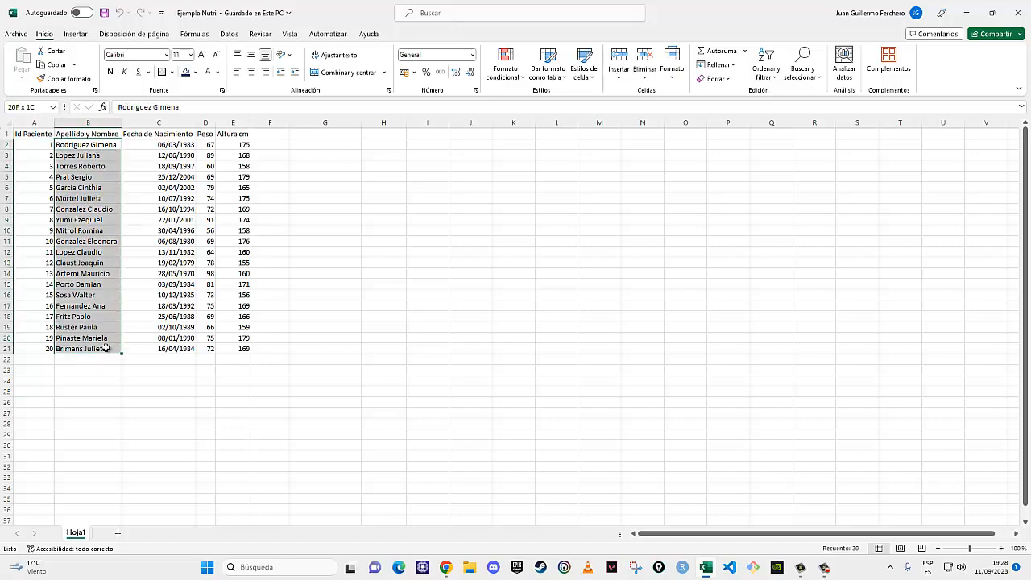
left_click_drag(20, 134, 233, 131)
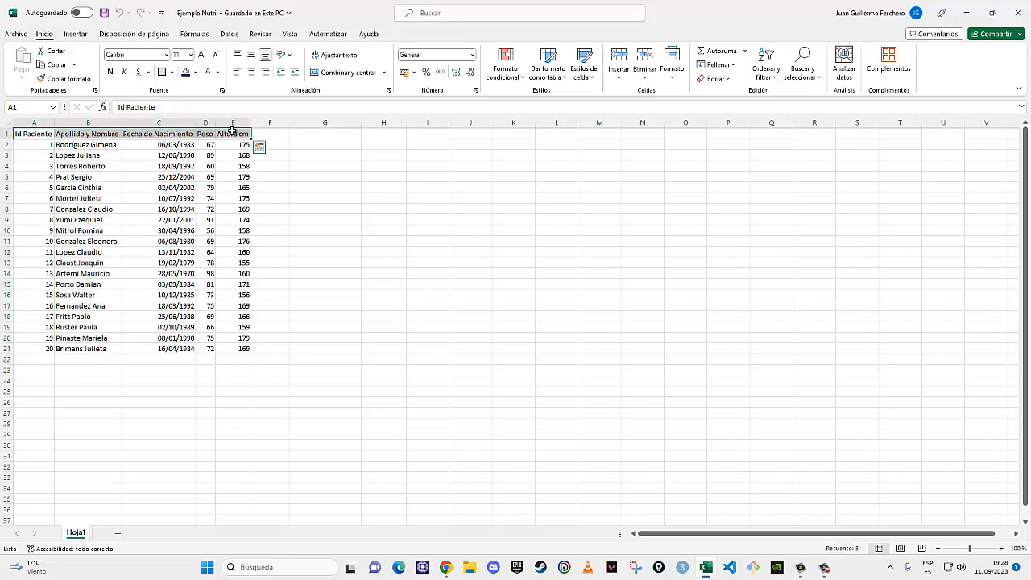
left_click_drag(48, 133, 252, 128)
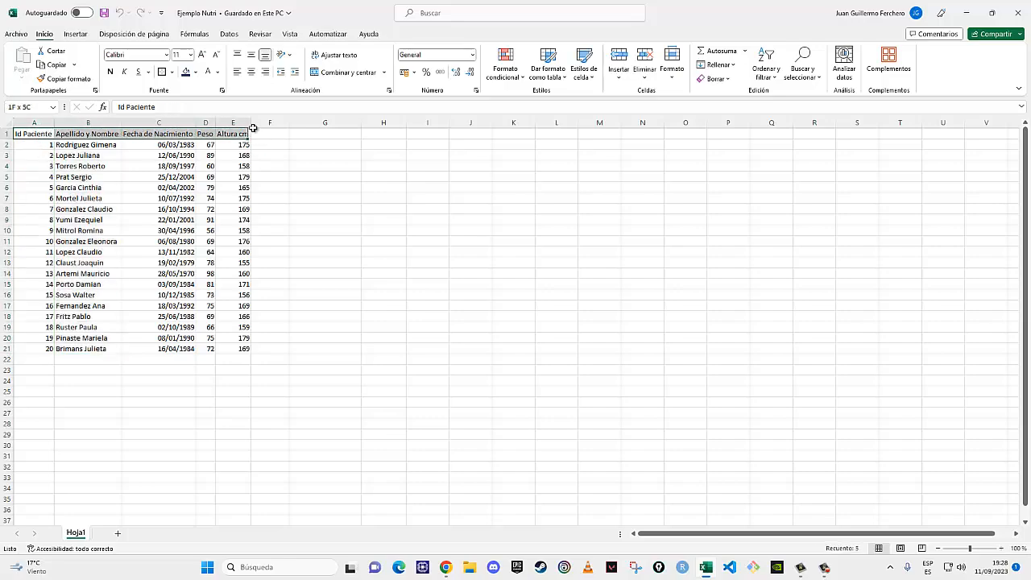
left_click(44, 131)
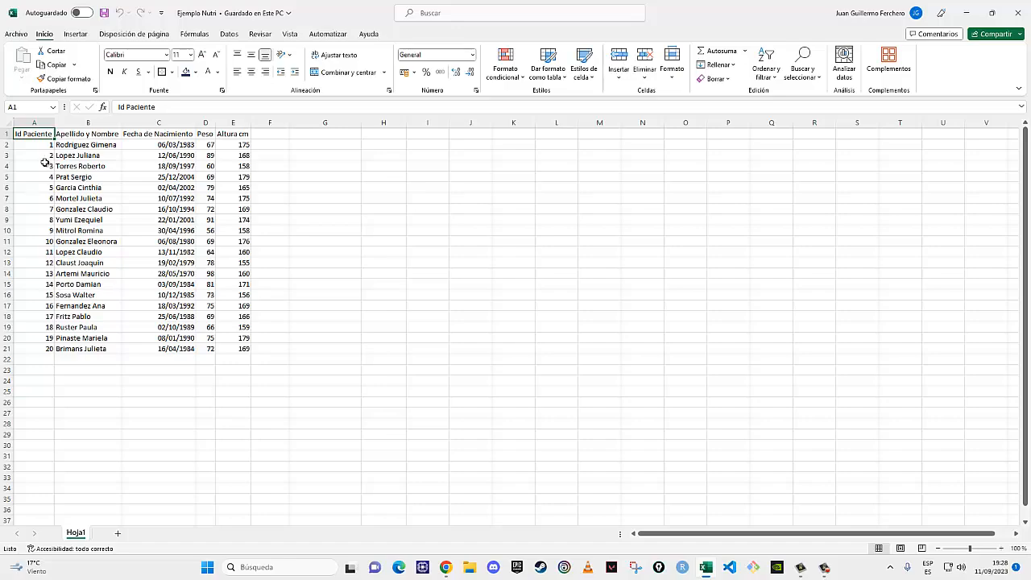
left_click(81, 135)
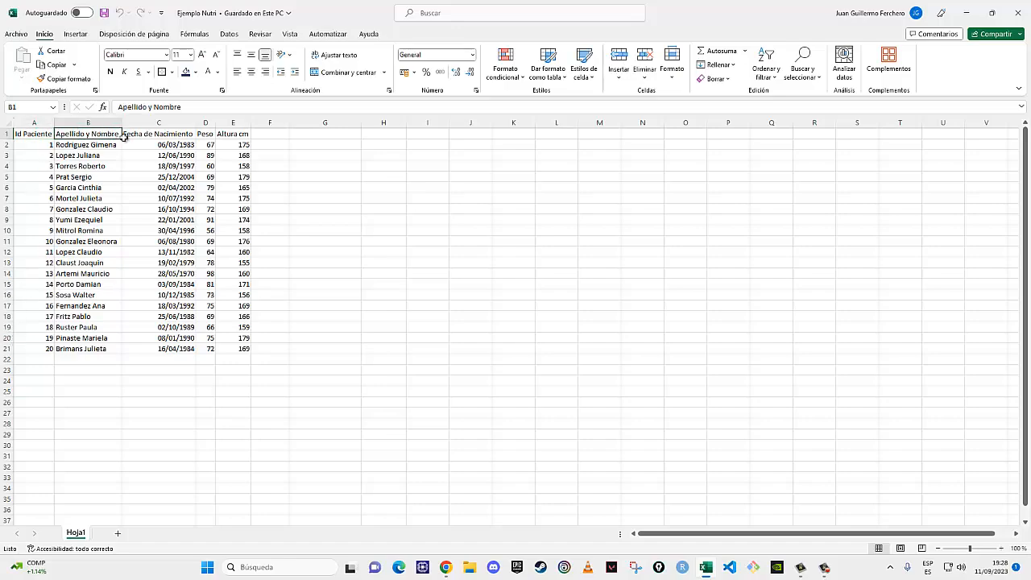
left_click(156, 136)
left_click(207, 136)
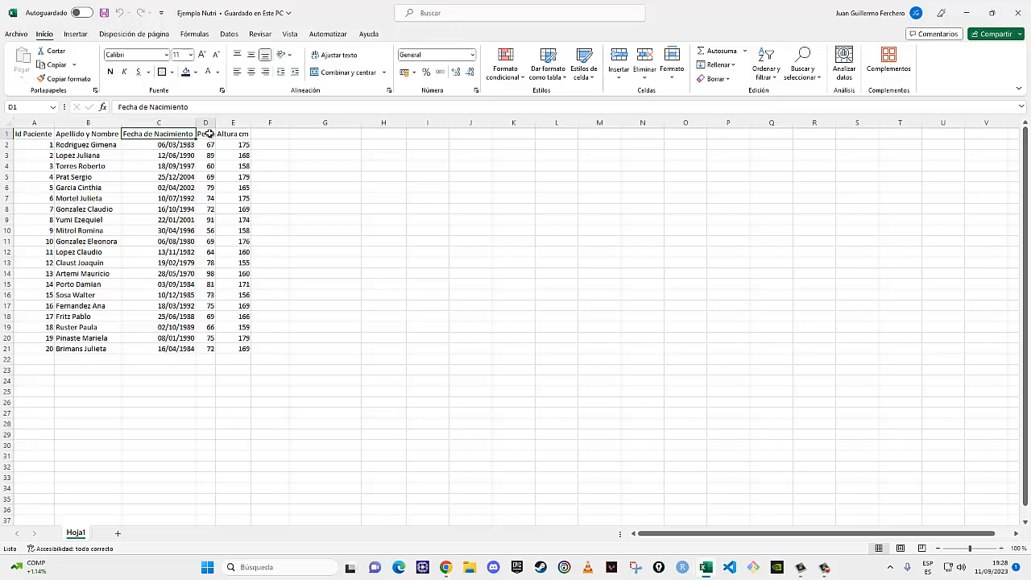
left_click(241, 135)
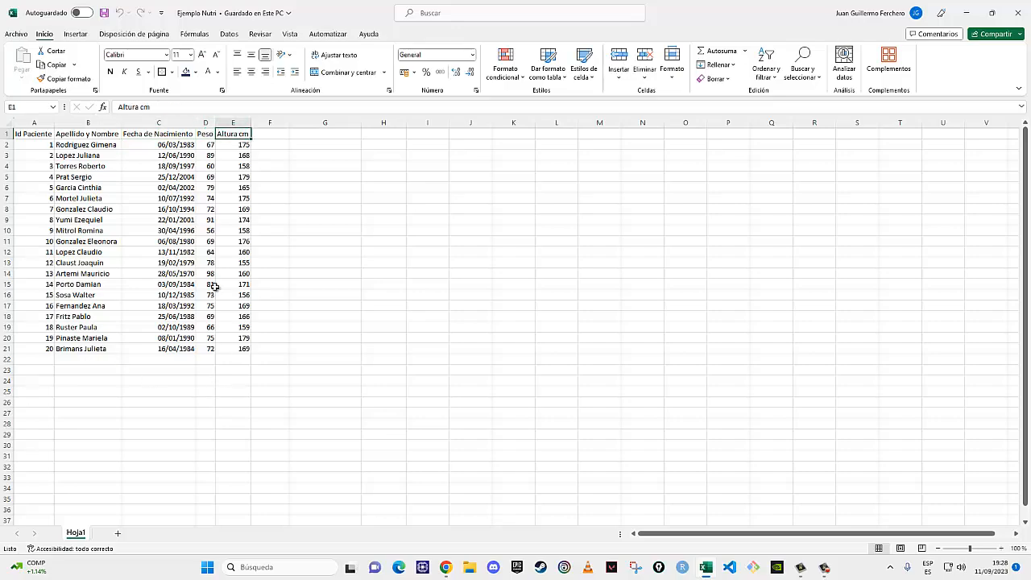
left_click(236, 350)
left_click_drag(237, 350, 21, 132)
left_click(21, 133)
left_click(459, 207)
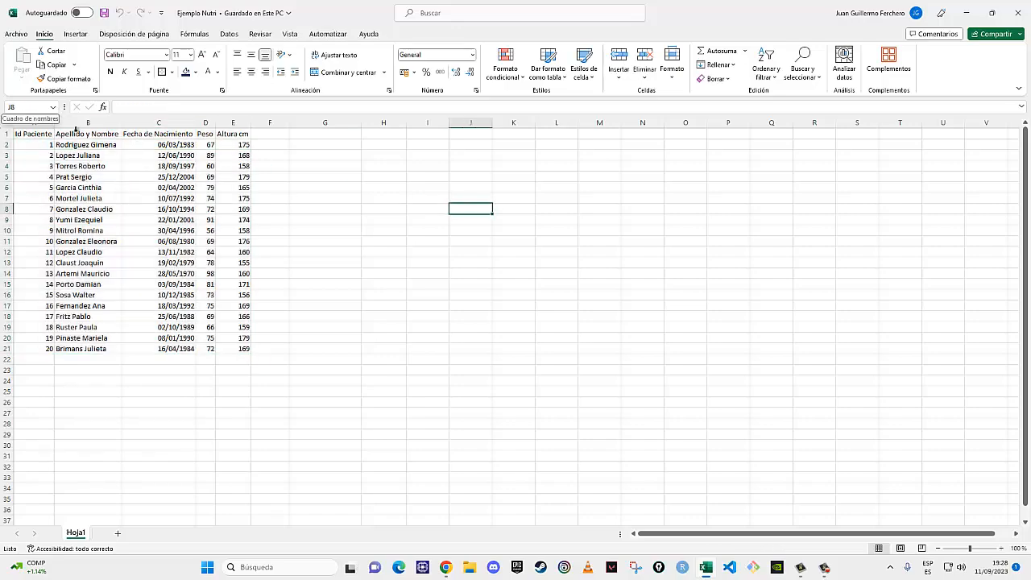
Review the file formats available for saving a copy of the workbook, keep Libro de Excel (*.xlsx), and return to the sheet without saving
left_click(11, 37)
left_click(40, 179)
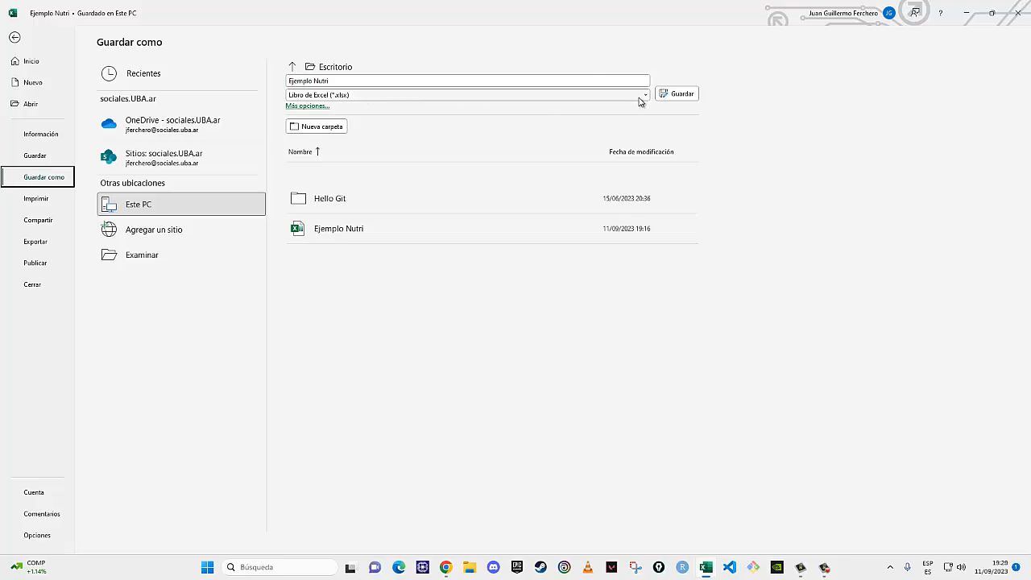
left_click(641, 98)
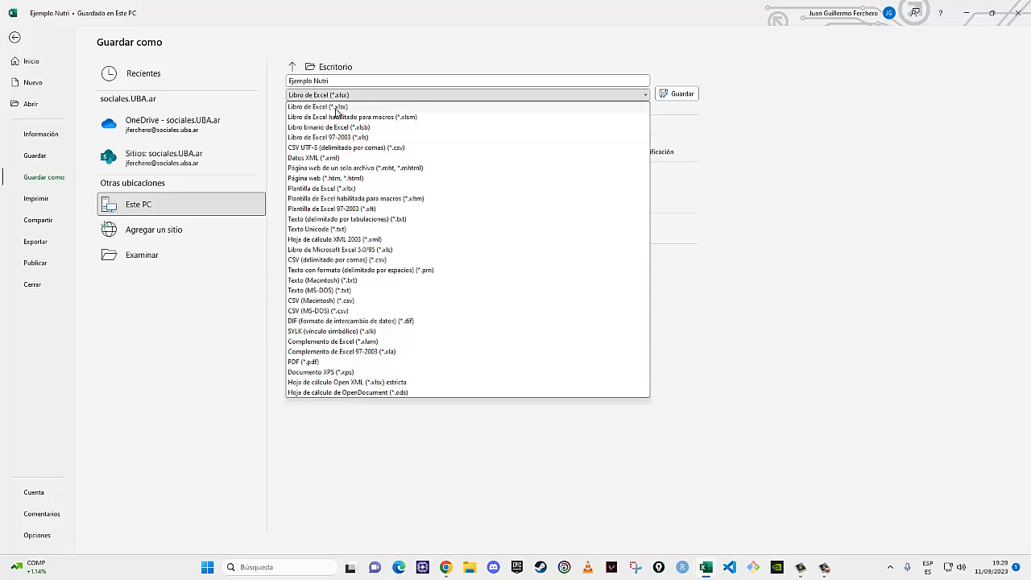
left_click(336, 108)
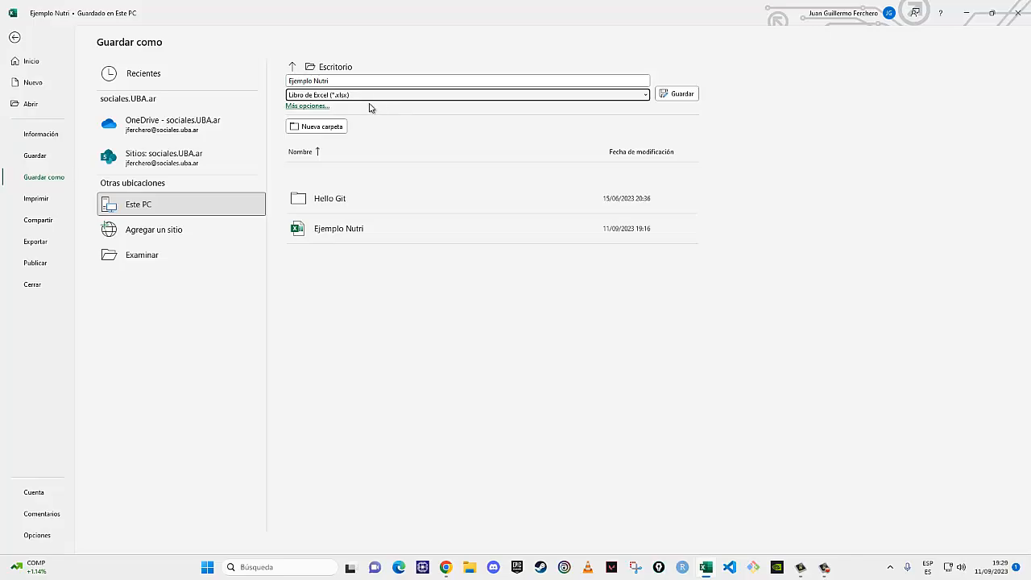
left_click(645, 96)
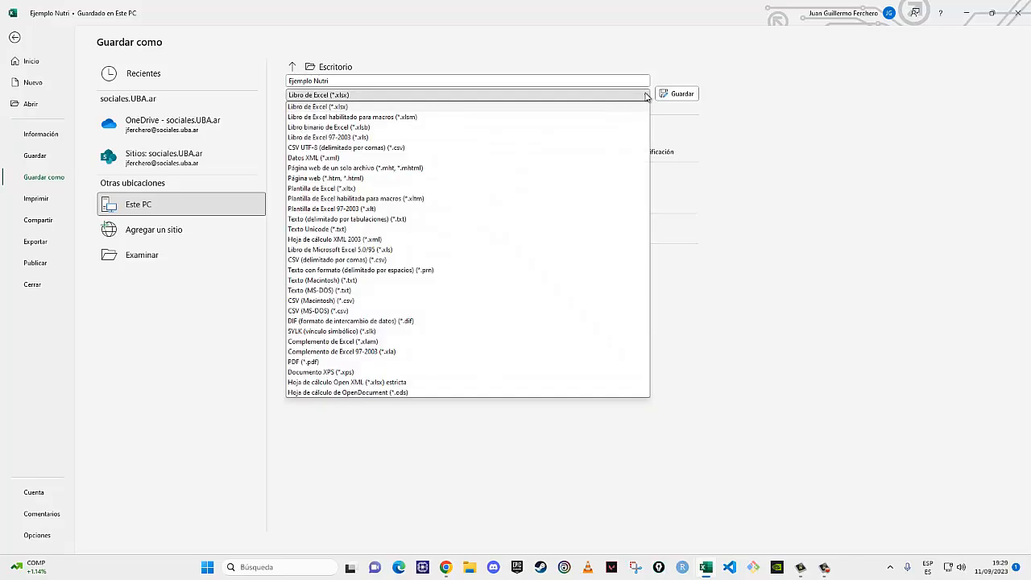
left_click(645, 96)
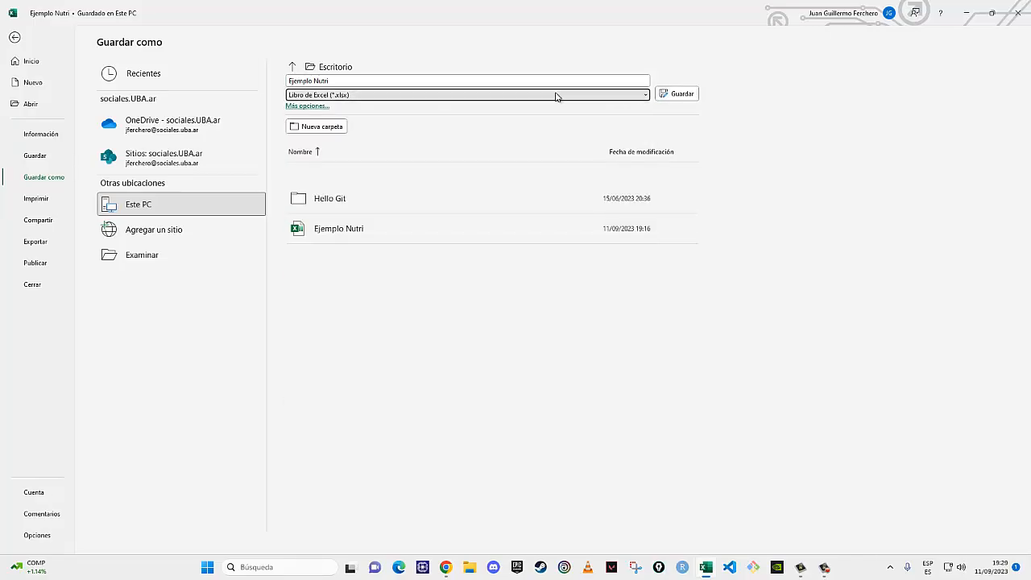
left_click(555, 97)
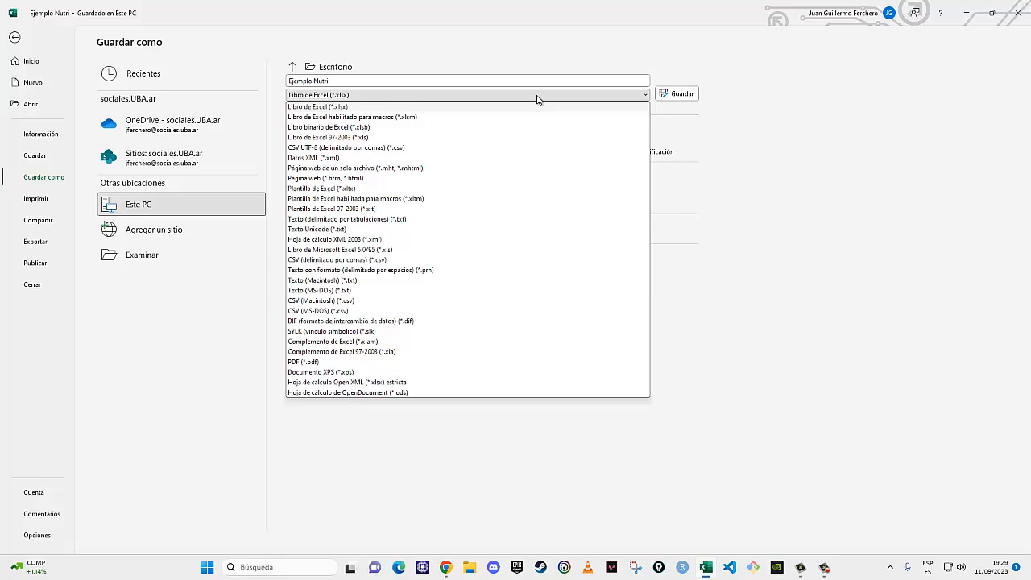
left_click(381, 98)
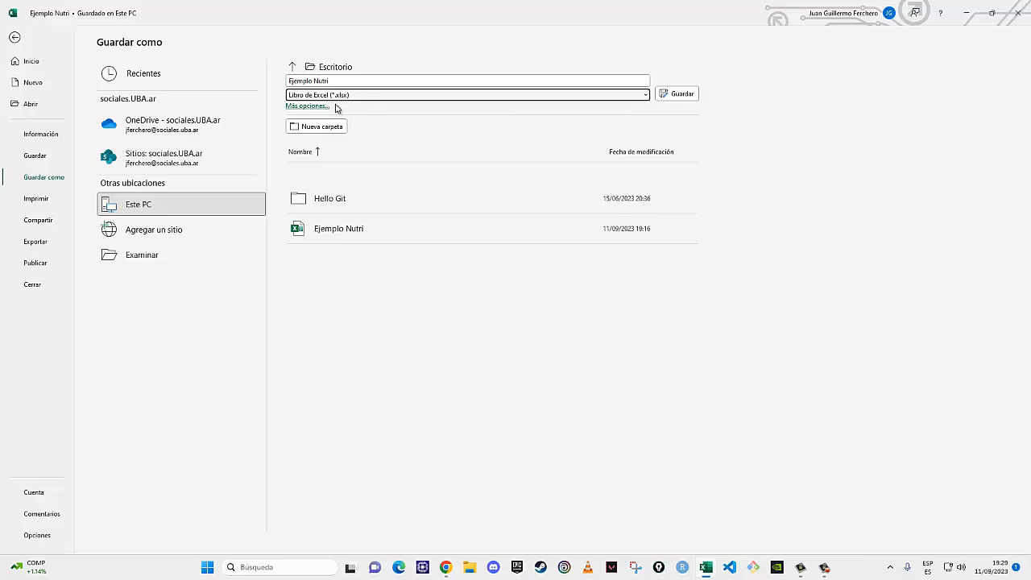
left_click(14, 38)
type("vv")
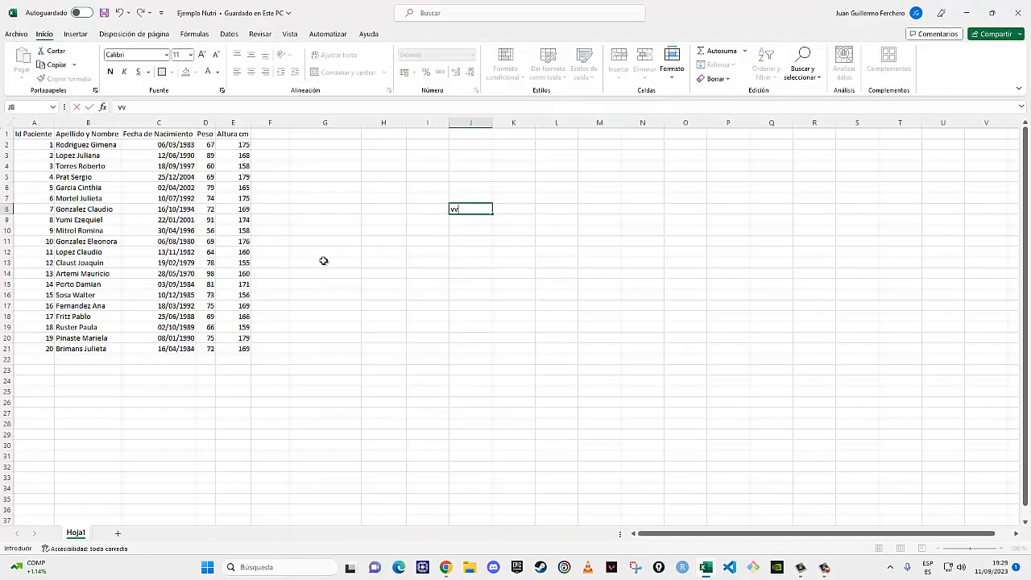
left_click(326, 253)
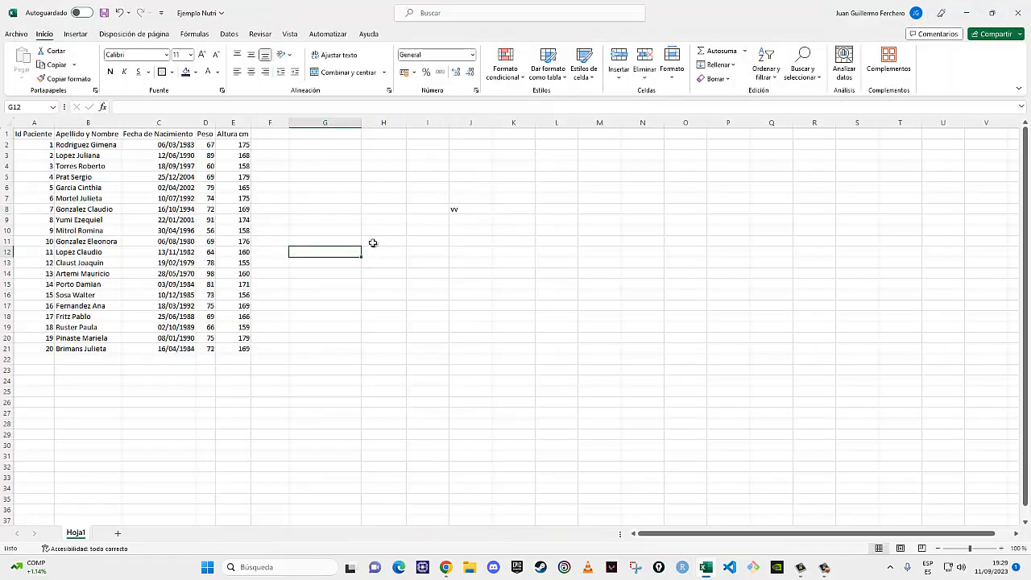
left_click(471, 209)
key("Delete")
left_click(404, 217)
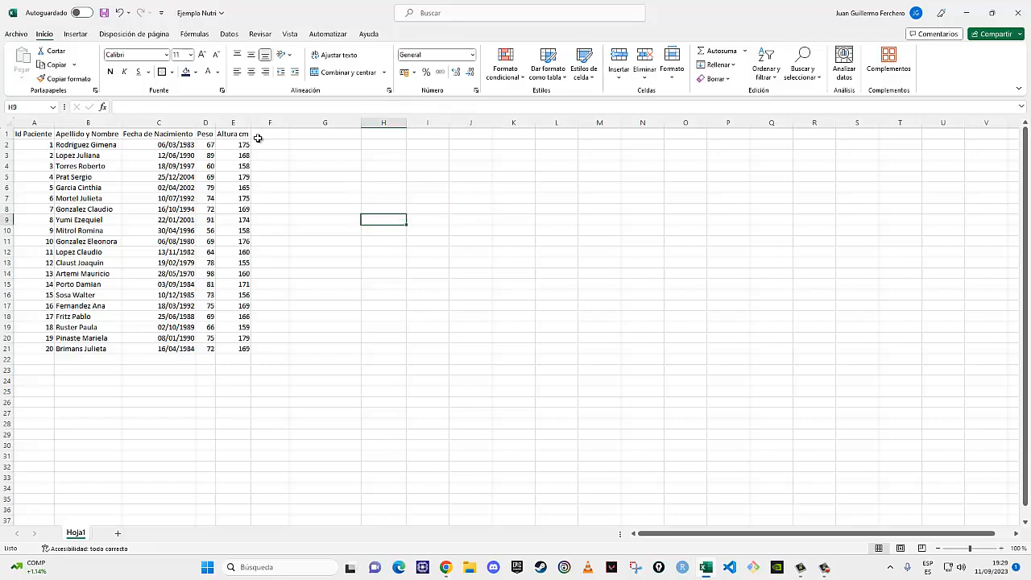
Add two new blank sheets to the Ejemplo Nutri workbook after Hoja1
left_click(36, 135)
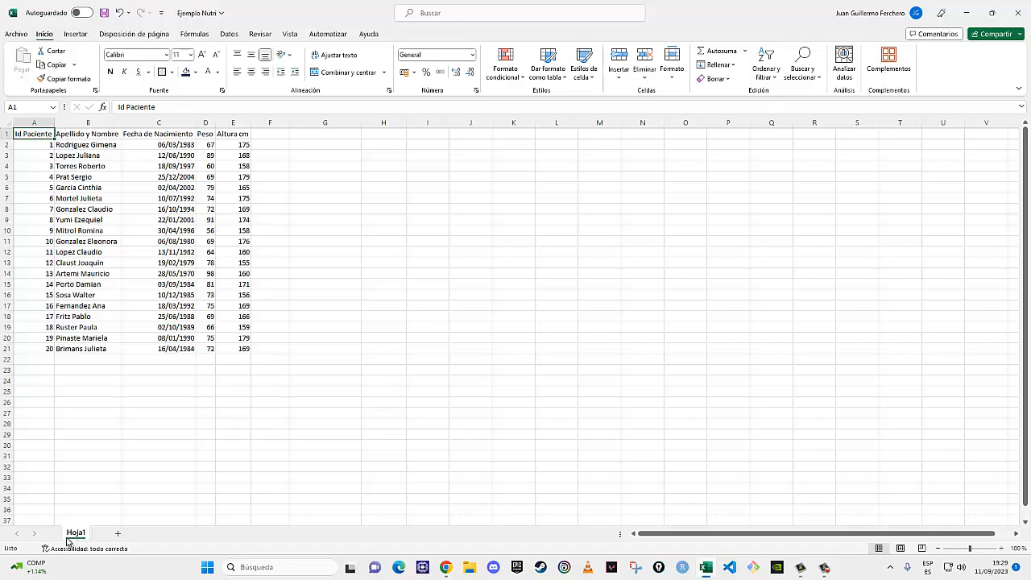
left_click(117, 535)
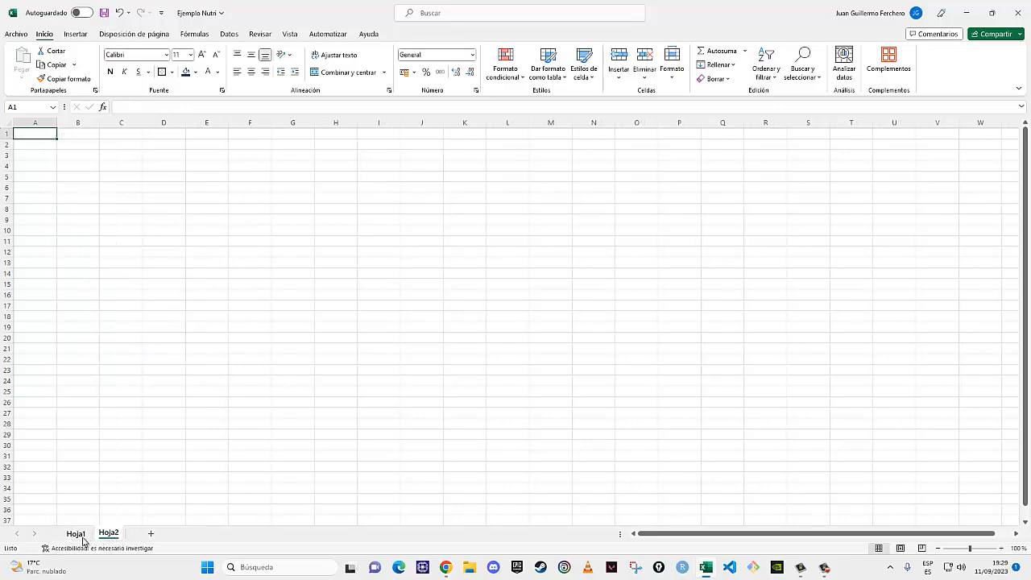
left_click(148, 535)
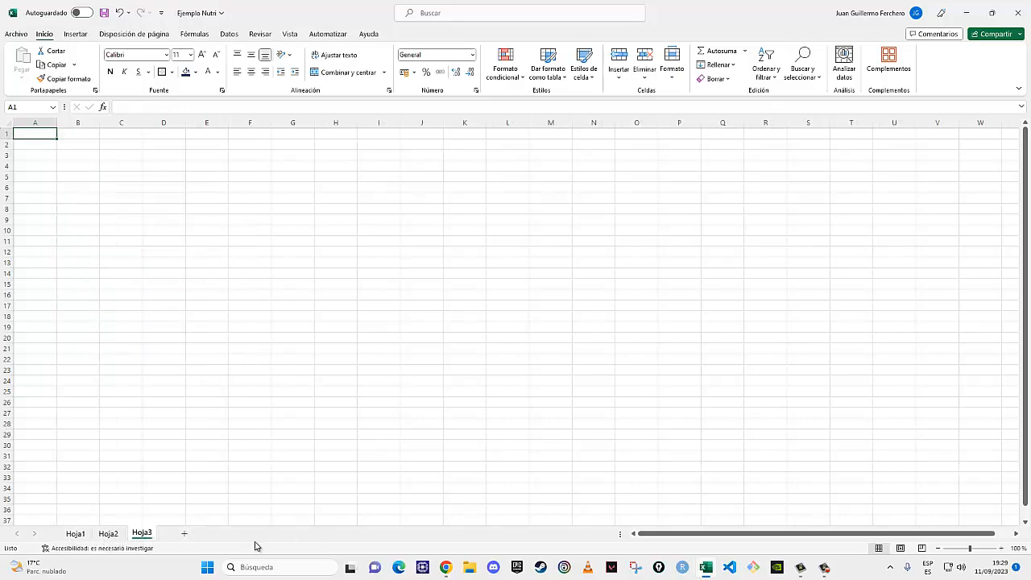
Delete the blank sheets Hoja3 and Hoja2 from the workbook
right_click(148, 538)
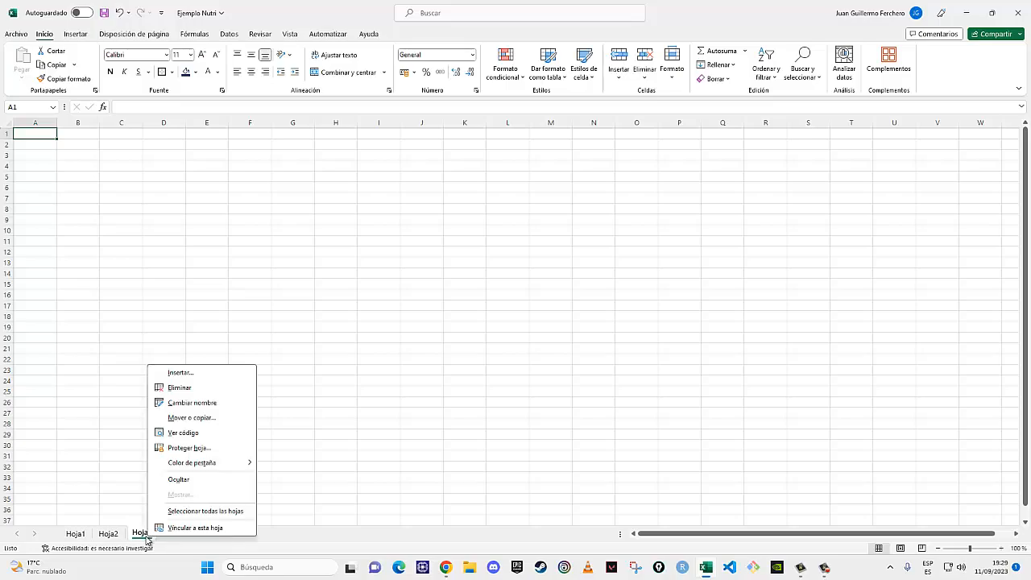
left_click(193, 388)
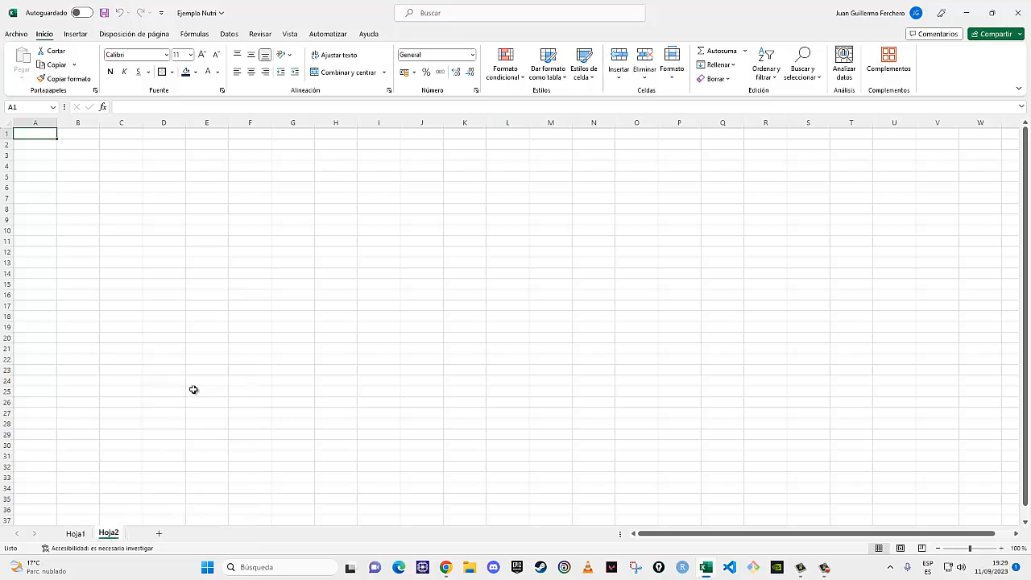
right_click(117, 522)
left_click(168, 384)
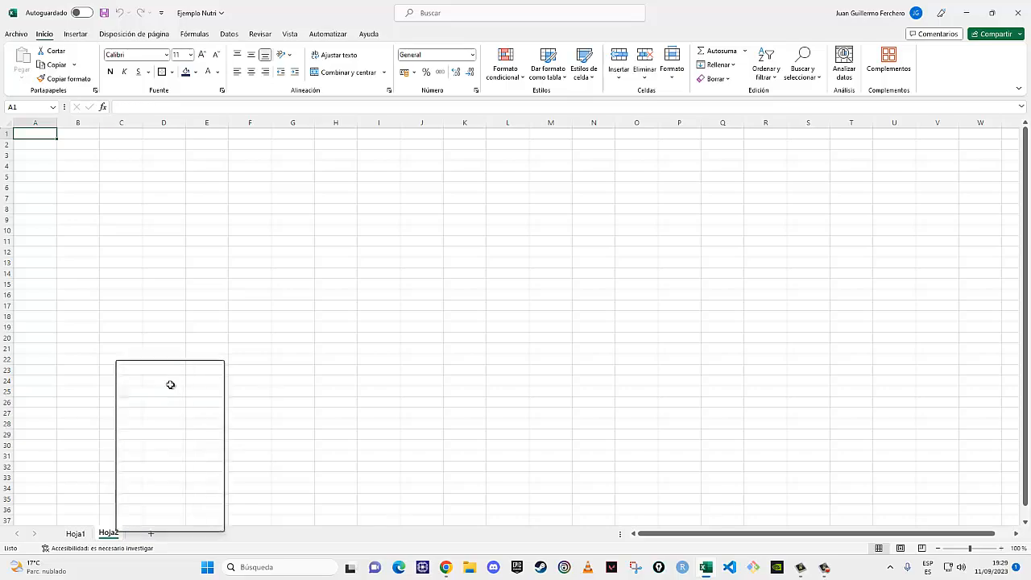
Rename the sheet Hoja1 as Registro Pacientes
right_click(83, 536)
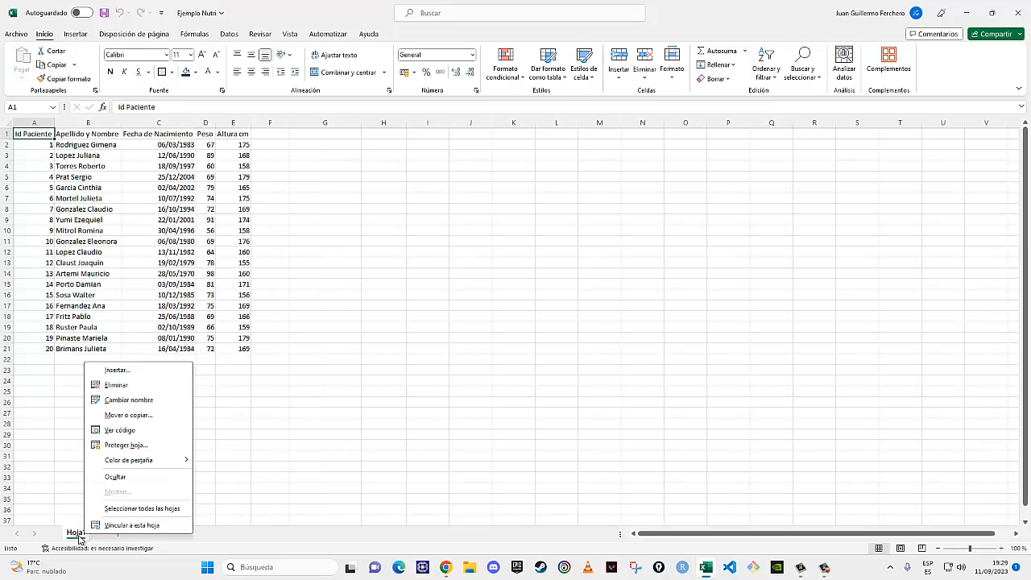
left_click(76, 537)
double_click(76, 533)
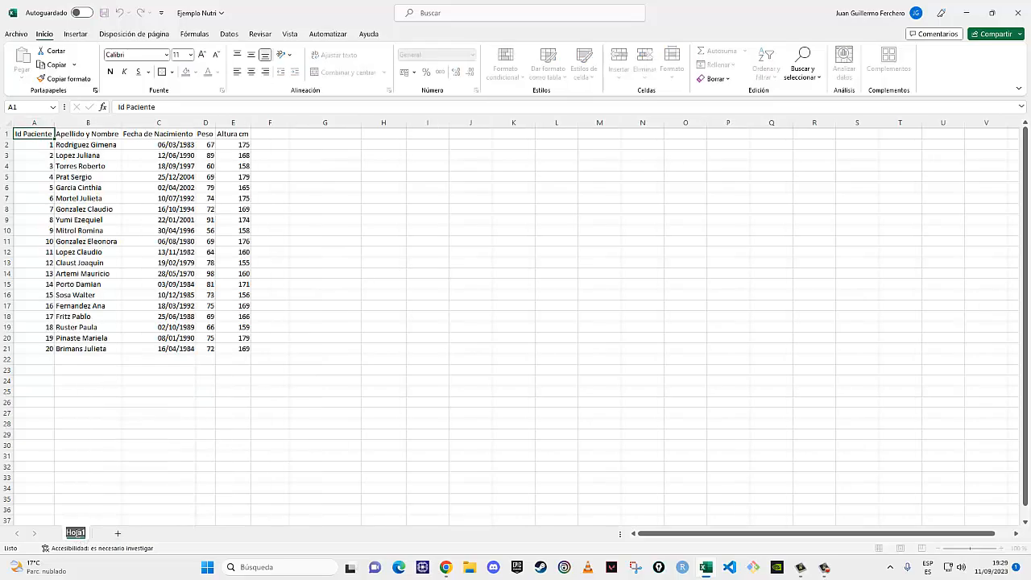
key("BackSpace")
type("Registro Pacientes")
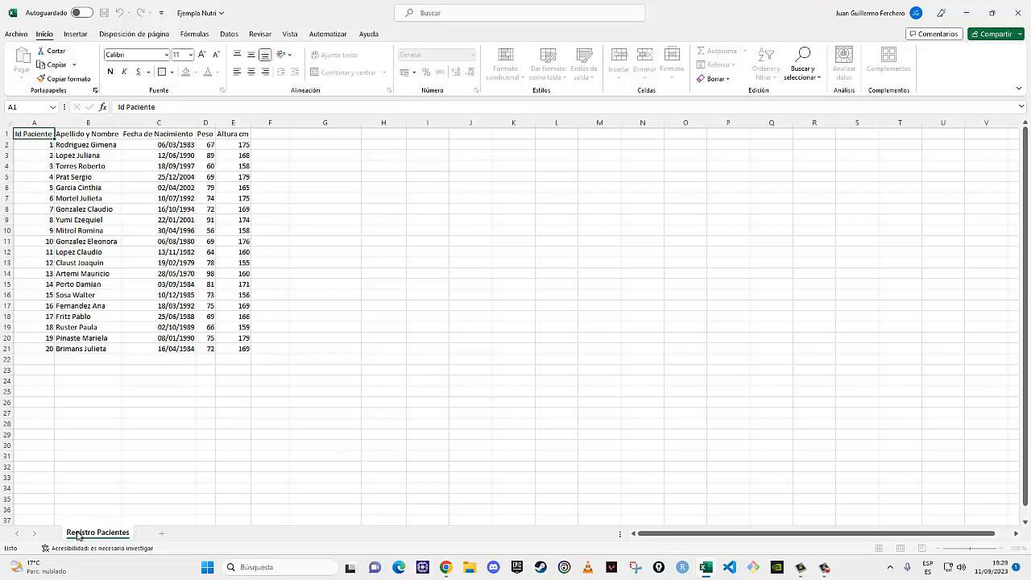
key("Return")
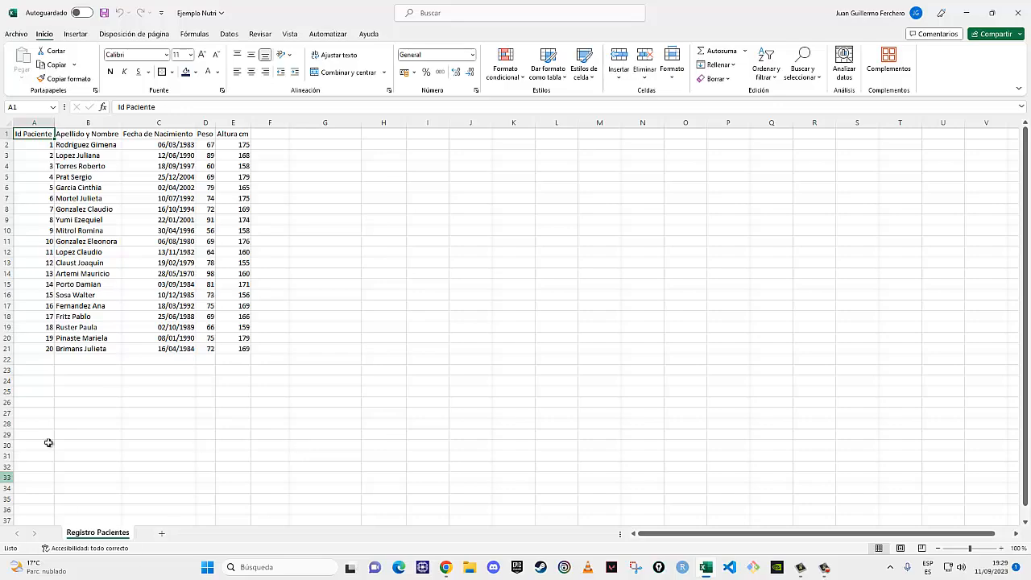
Add a new sheet named Calendario and return to the Registro Pacientes sheet
left_click(162, 535)
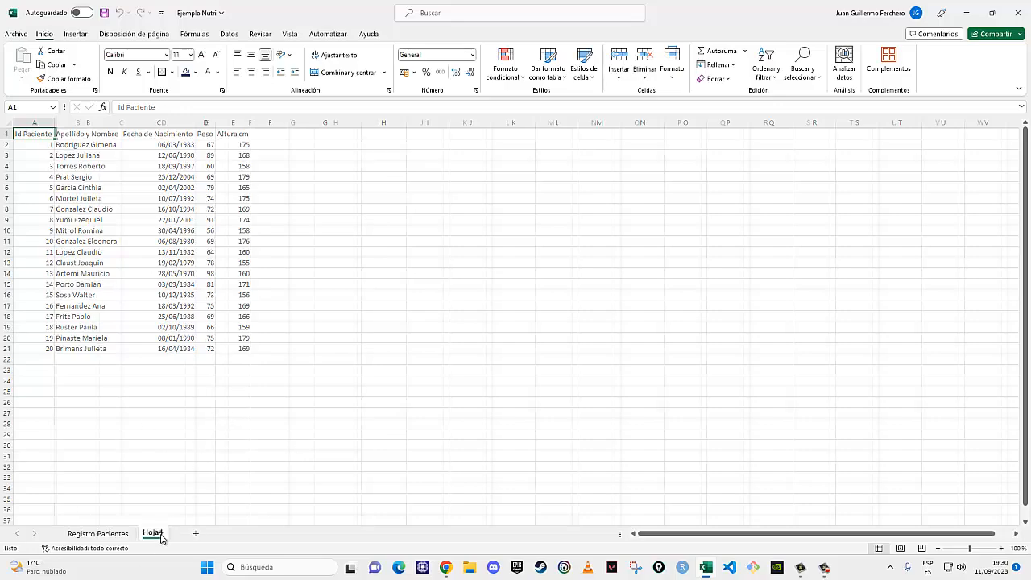
double_click(153, 533)
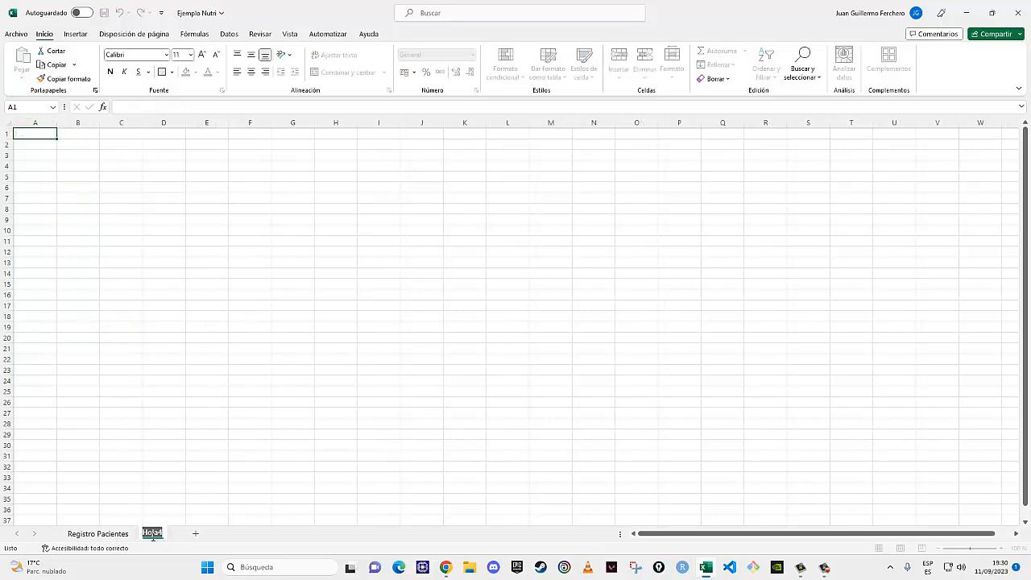
type("Calendario")
key("Return")
left_click(97, 533)
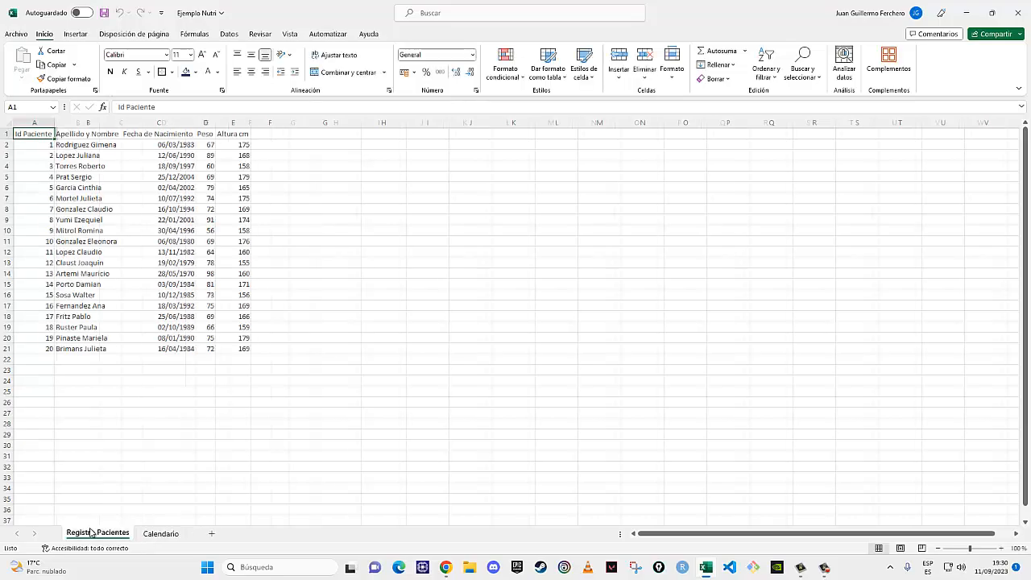
left_click(324, 187)
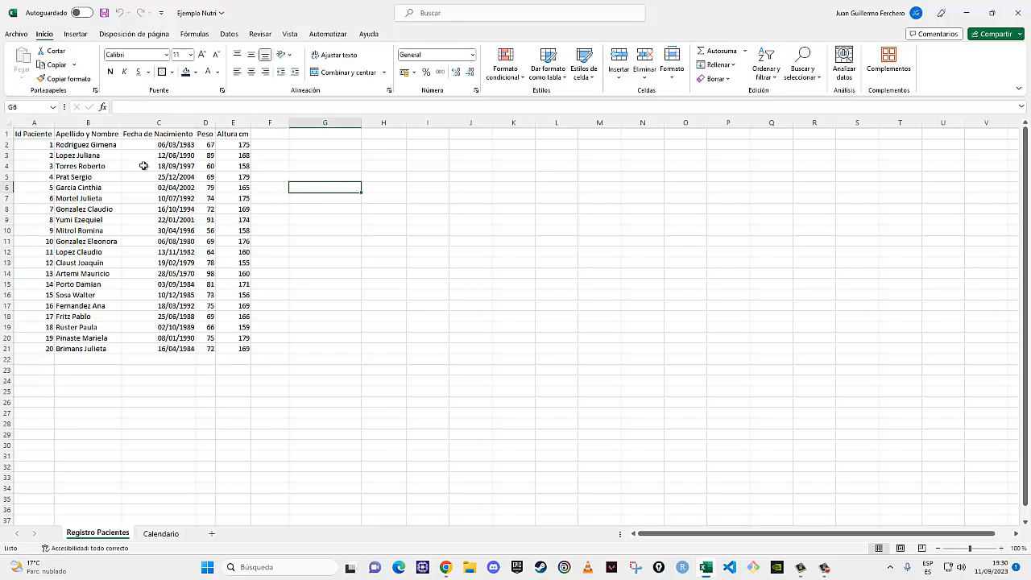
Delete the Calendario sheet and return to the patient table
right_click(162, 538)
left_click(221, 388)
left_click(238, 306)
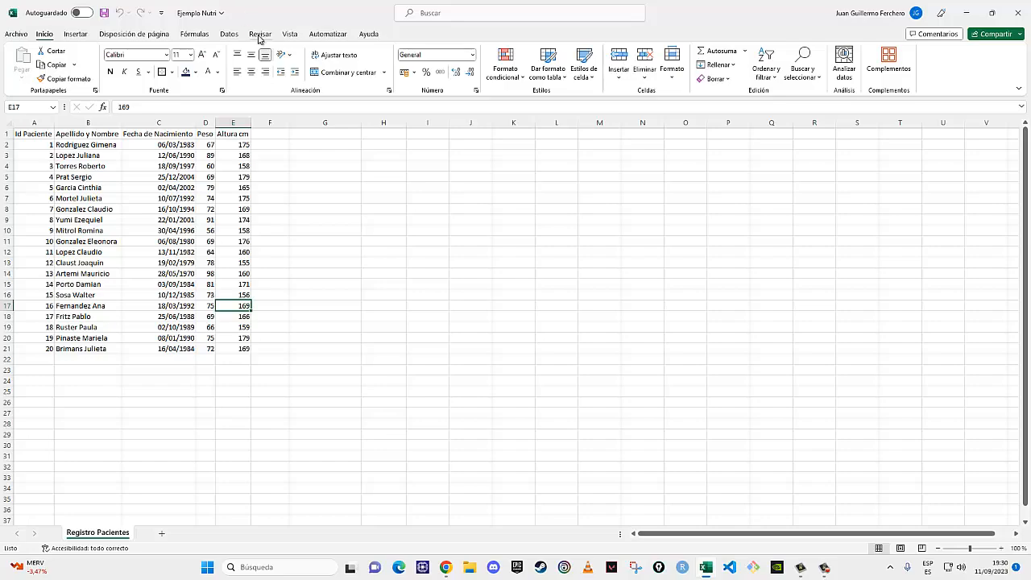
Hide the gridlines on the Registro Pacientes sheet
left_click(289, 35)
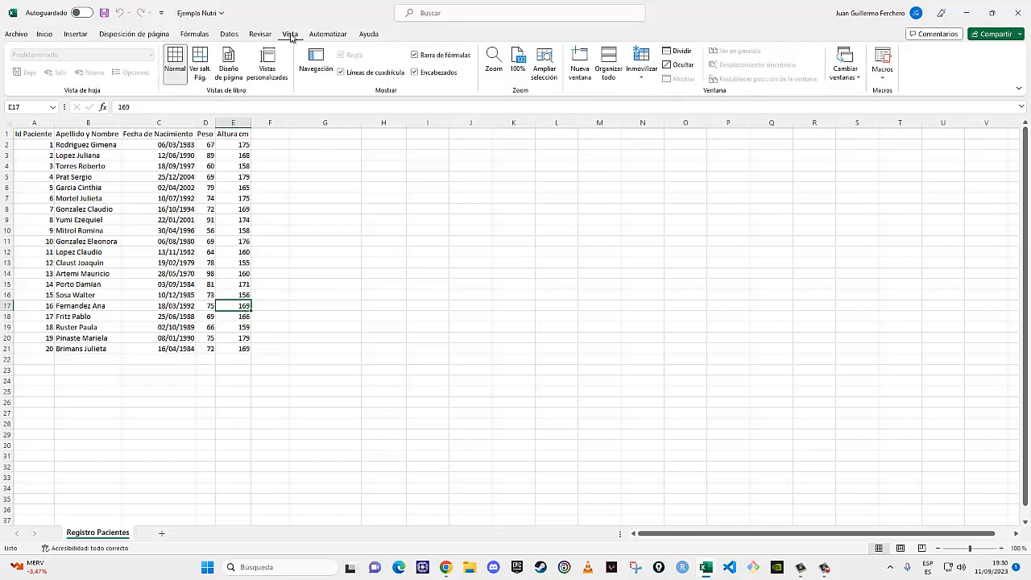
left_click(341, 72)
left_click(537, 447)
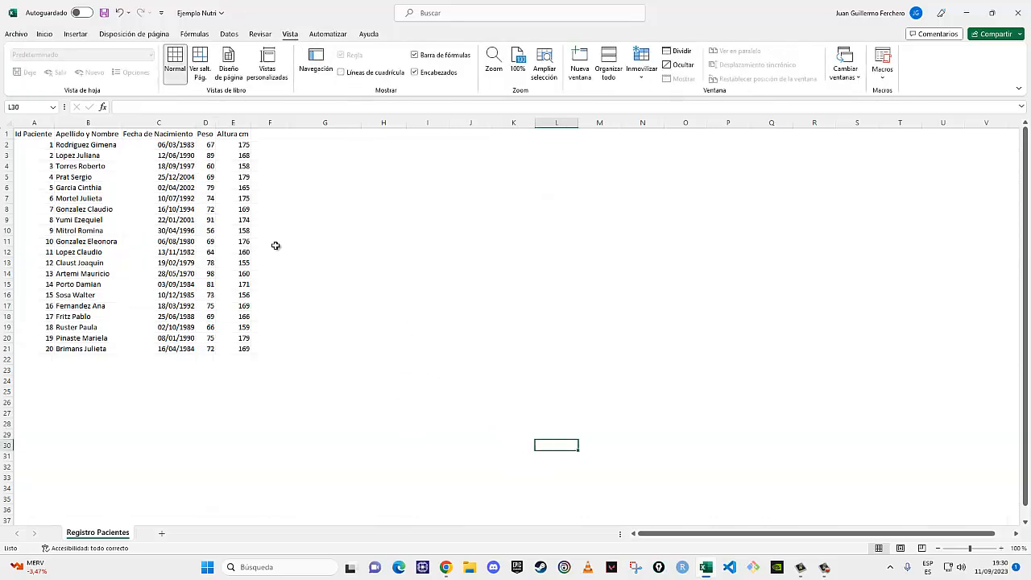
Apply outside borders (Bordes externos) to the whole patient table, A1:E21
left_click_drag(40, 138, 246, 349)
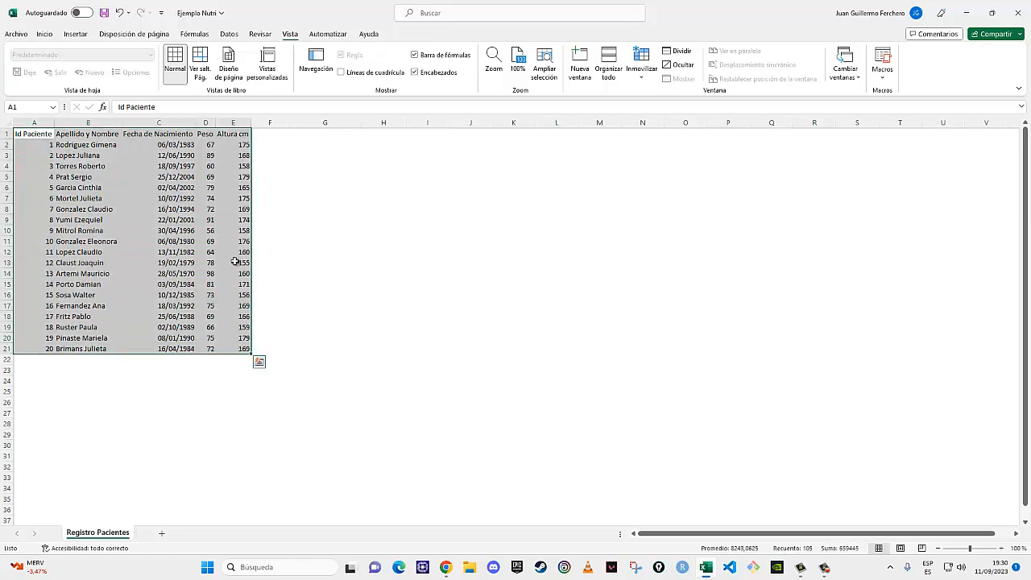
left_click(309, 216)
left_click(41, 138)
left_click_drag(41, 138, 233, 349)
left_click(45, 34)
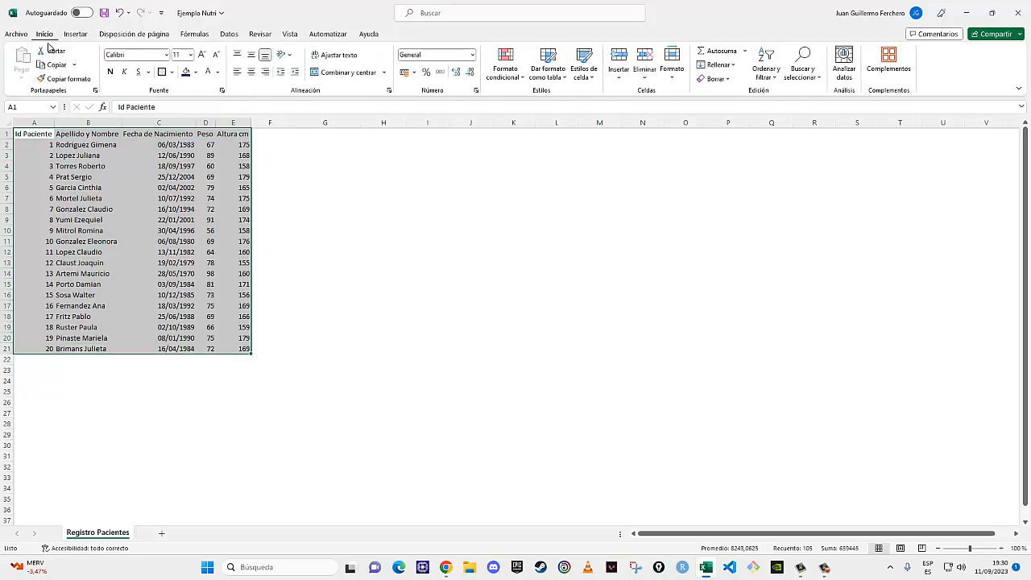
left_click(172, 73)
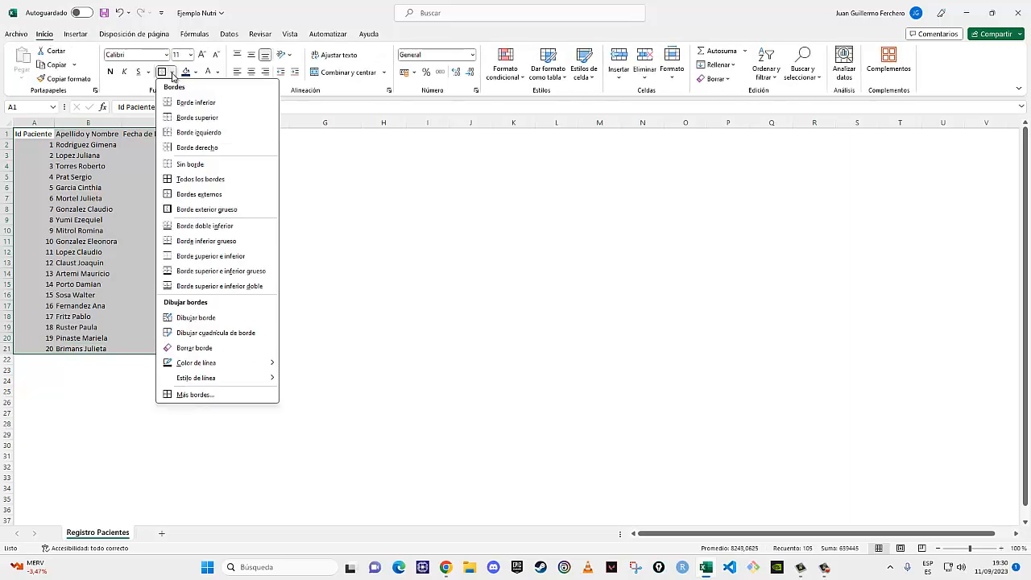
left_click(198, 194)
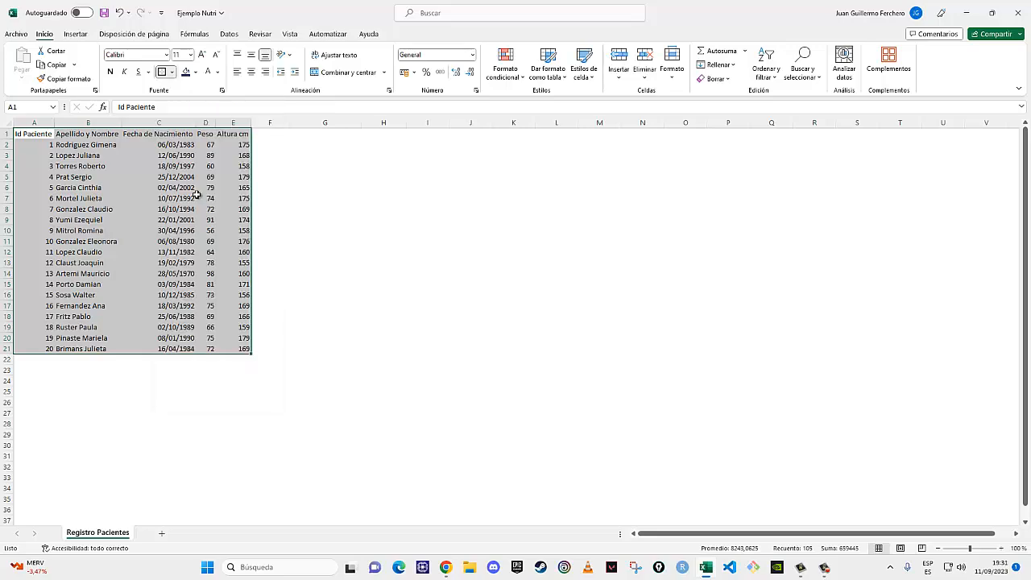
left_click(343, 241)
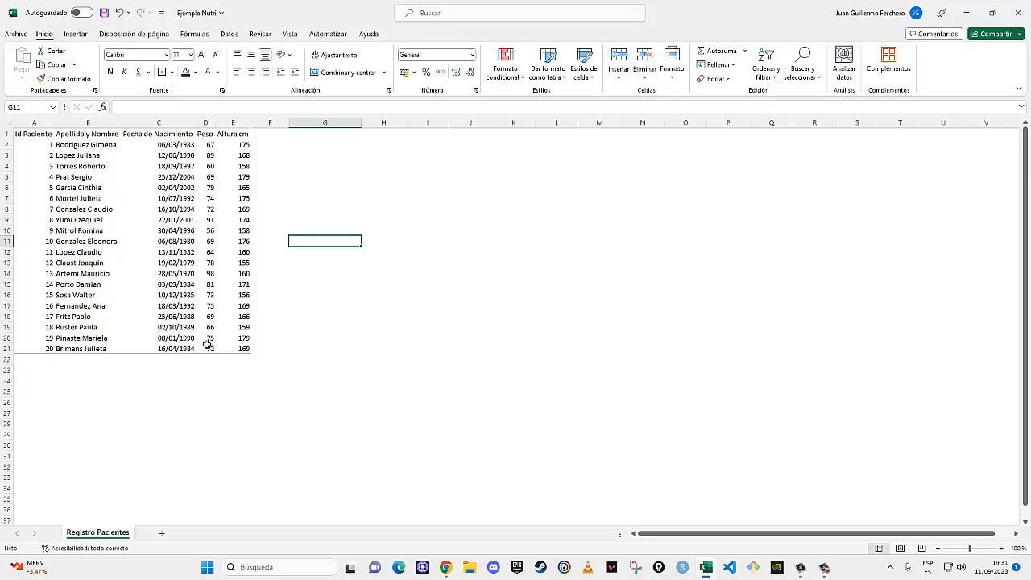
Try a thick outside border (Borde exterior grueso) around the patient table A1:E21
left_click_drag(22, 134, 236, 333)
left_click(172, 72)
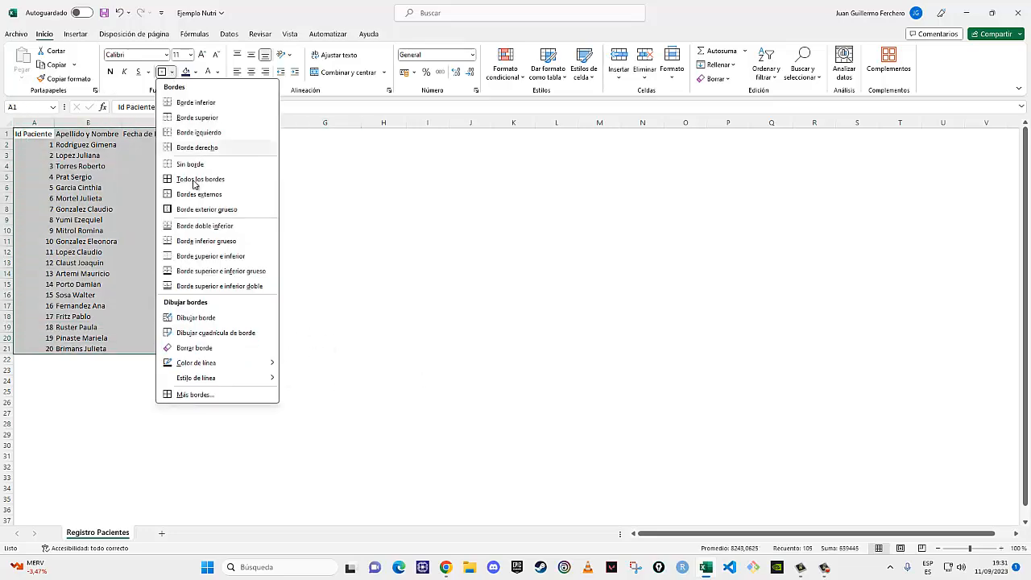
left_click(193, 209)
left_click(362, 272)
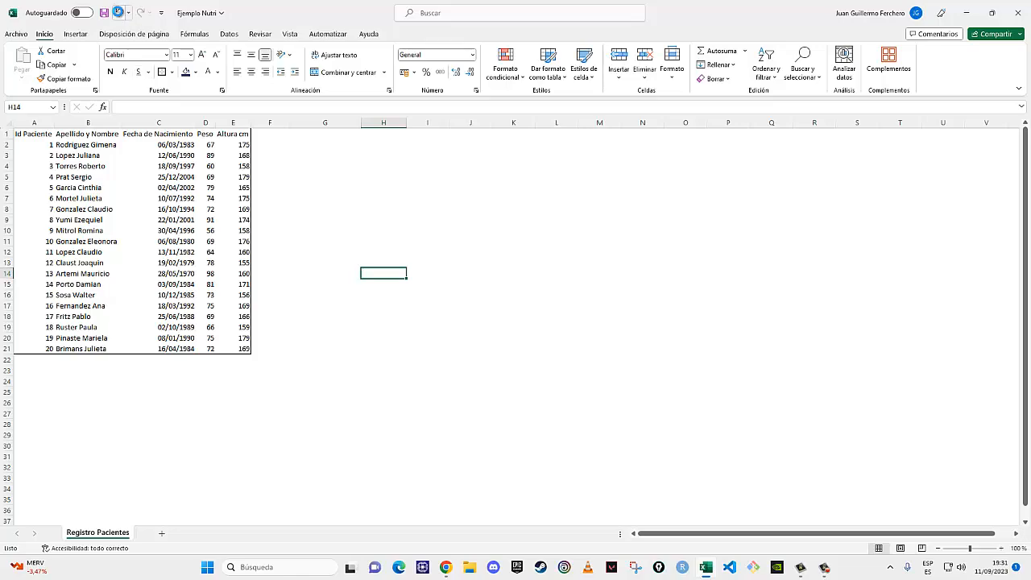
Undo the thick table border, redo it, and undo it again, reviewing the list of undoable actions
left_click(118, 13)
left_click(356, 252)
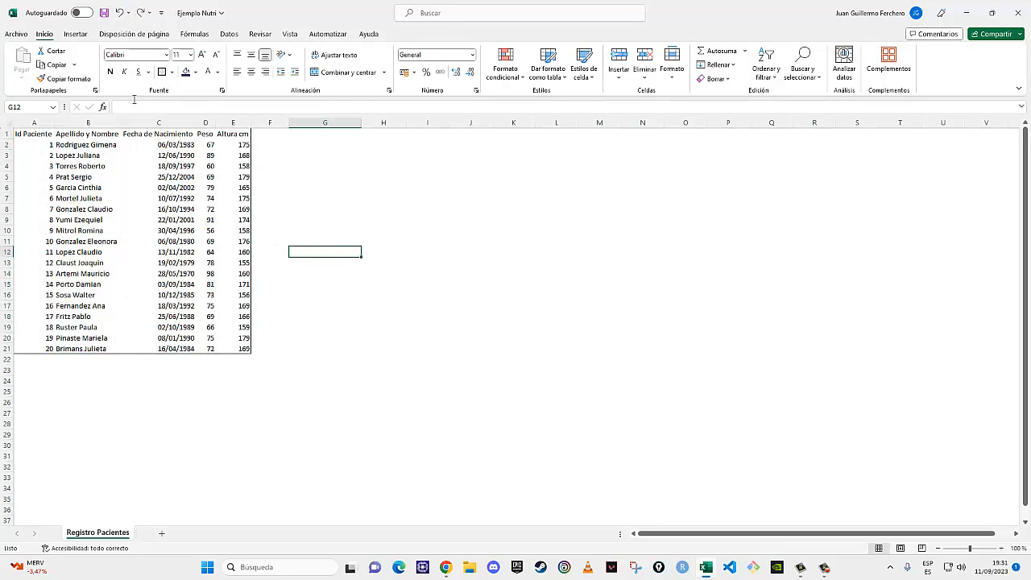
left_click(129, 14)
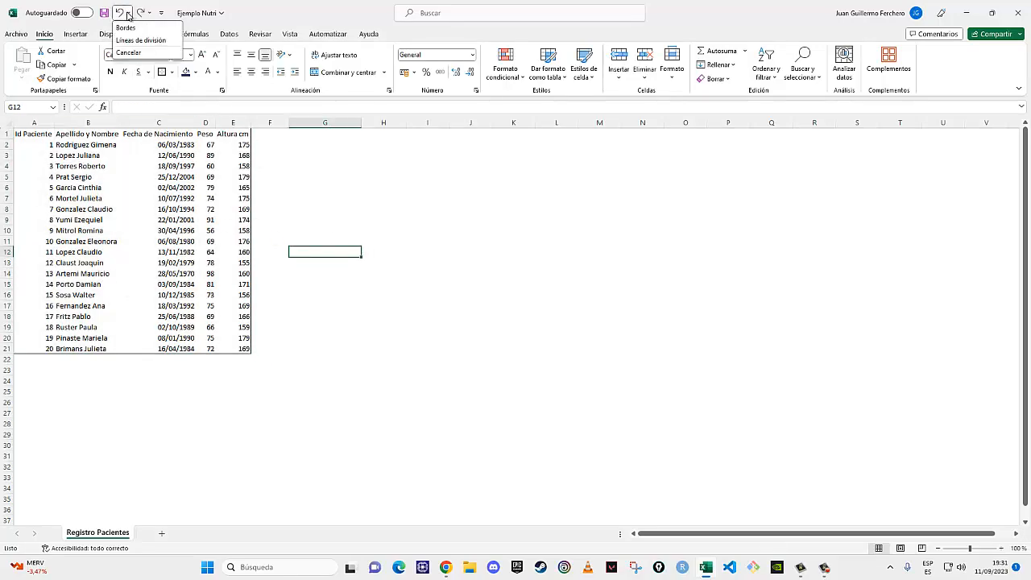
left_click(147, 16)
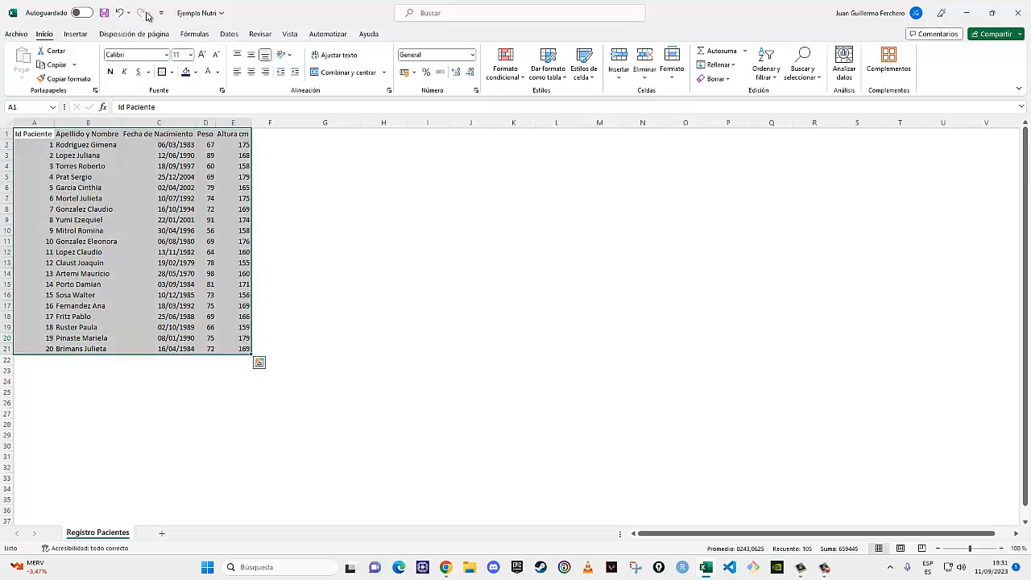
left_click(129, 14)
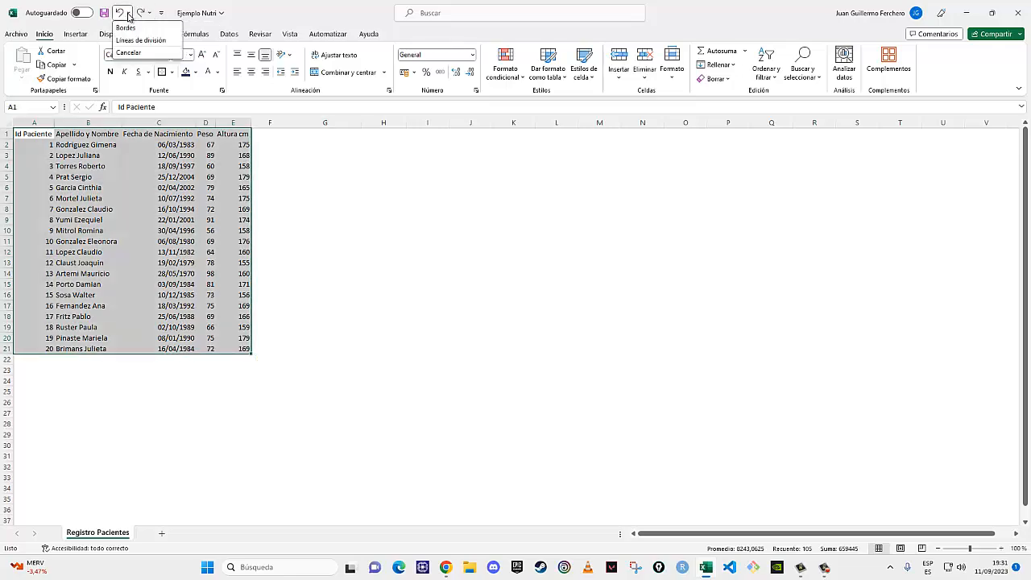
left_click(129, 56)
left_click(338, 274)
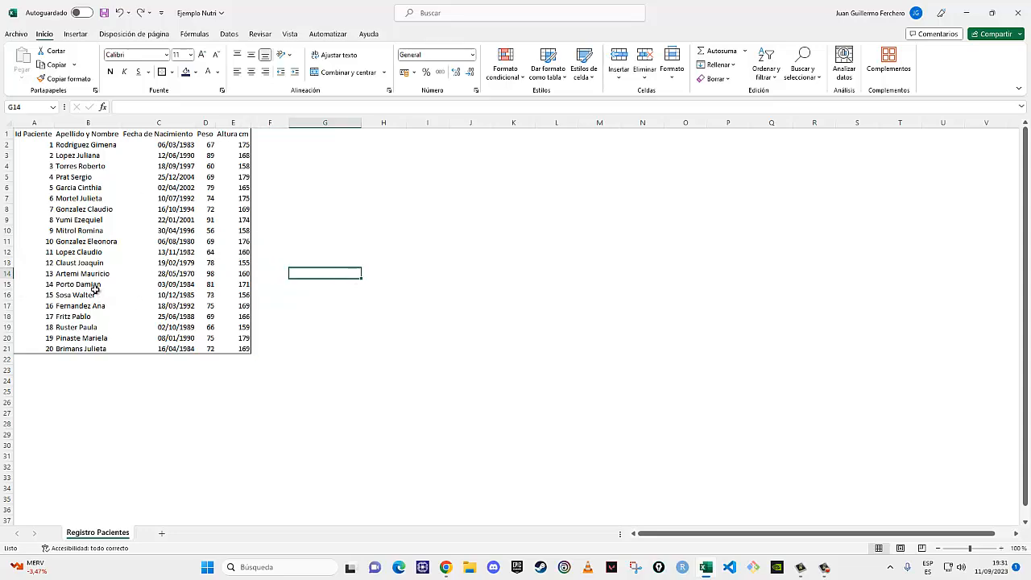
Format the header row A1:E1 with a thick outside border, a dark blue fill and white text
left_click_drag(24, 132, 235, 139)
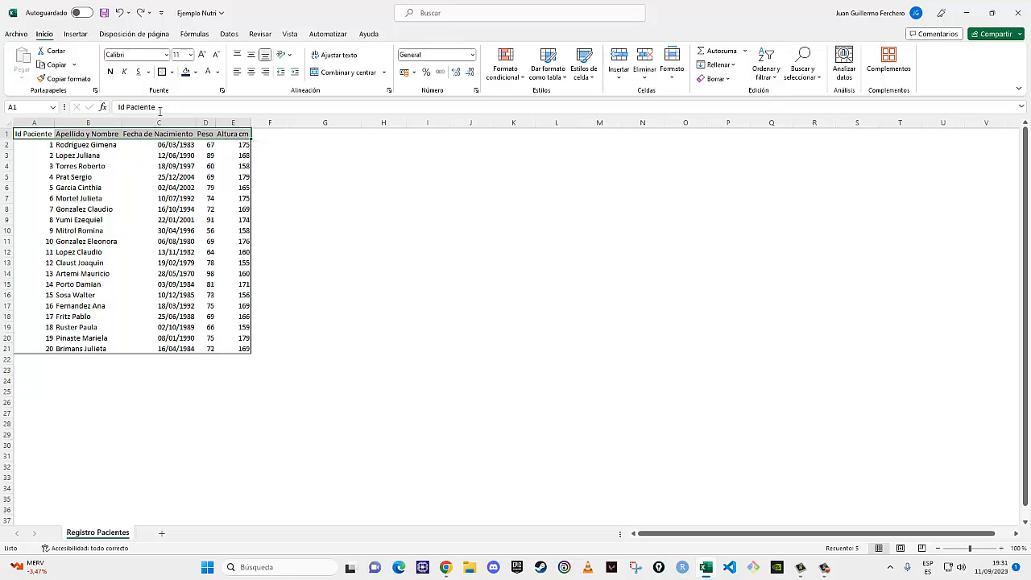
left_click(160, 73)
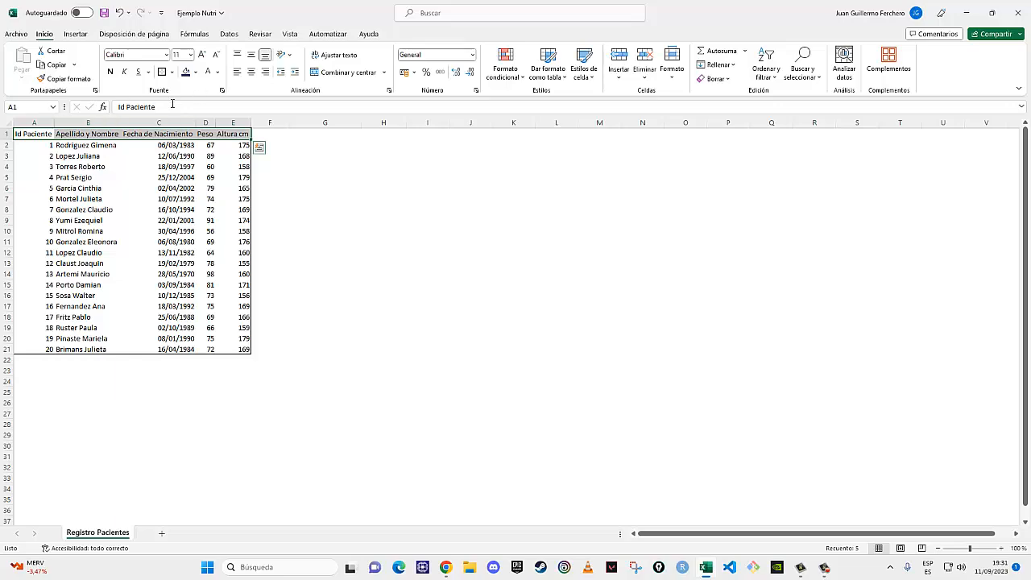
left_click(186, 72)
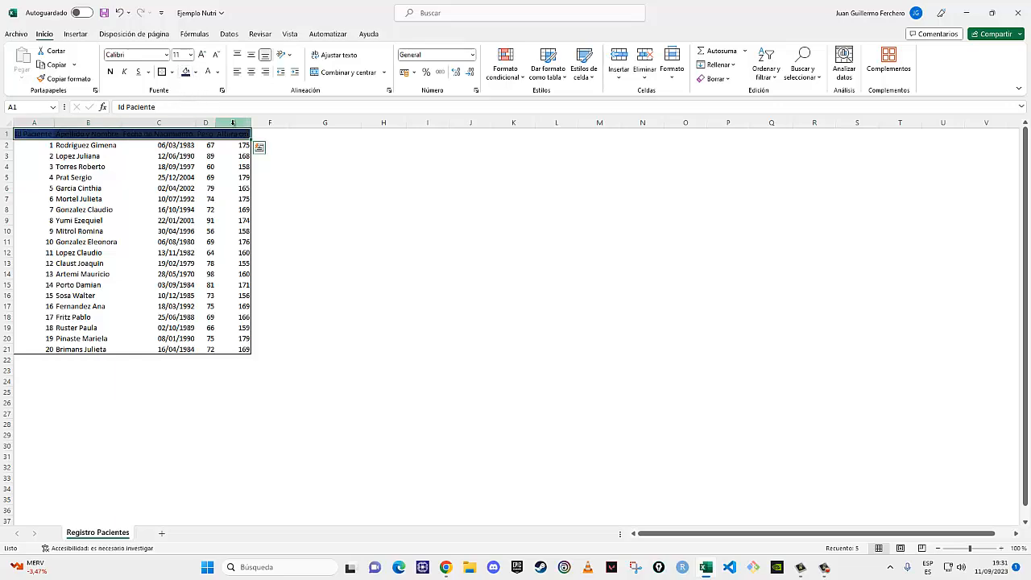
left_click(207, 72)
left_click(357, 255)
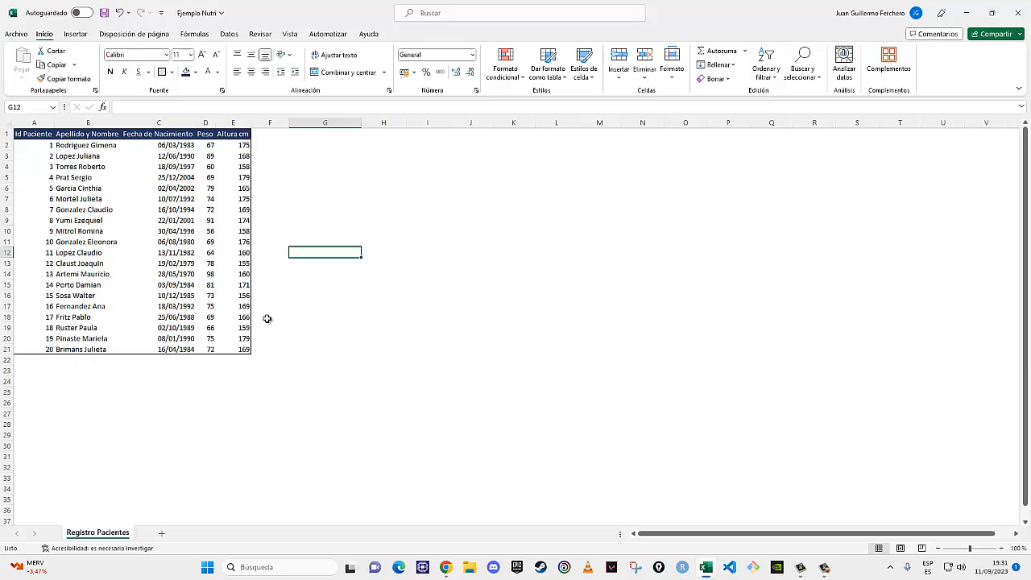
Examine the patient table's column headers and its birth date, weight and height data in C2:E21
left_click(247, 348)
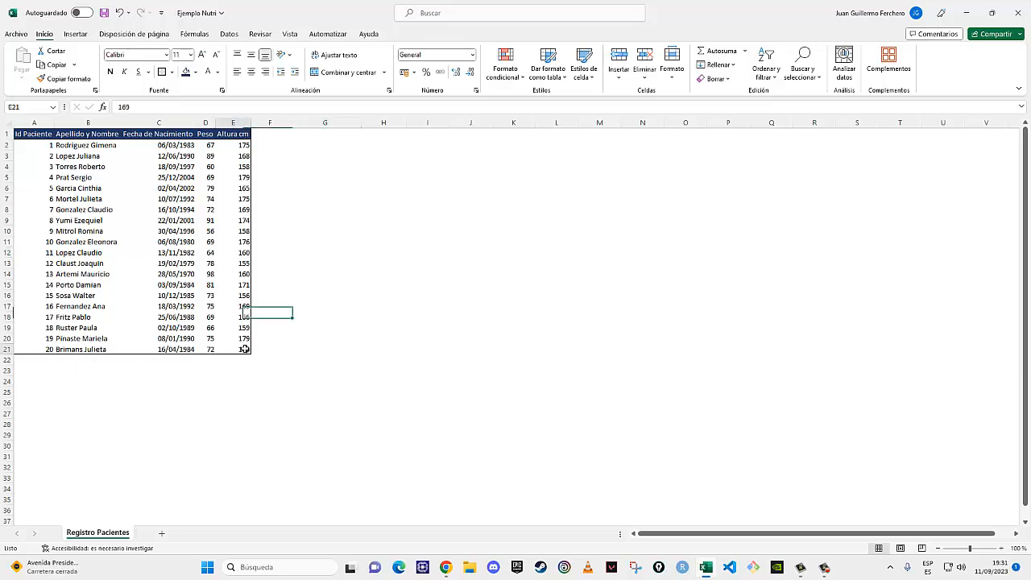
left_click(345, 327)
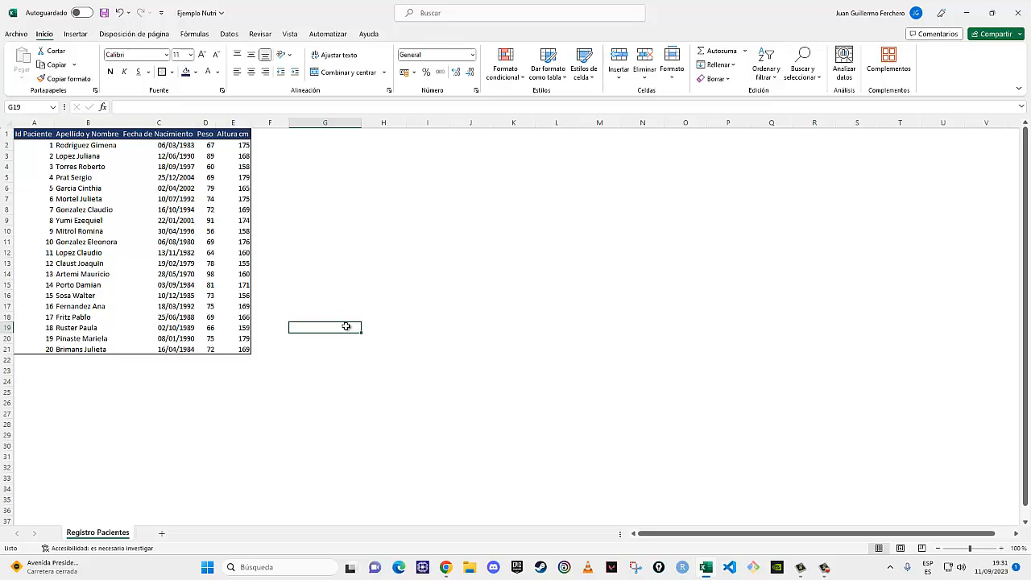
left_click(357, 286)
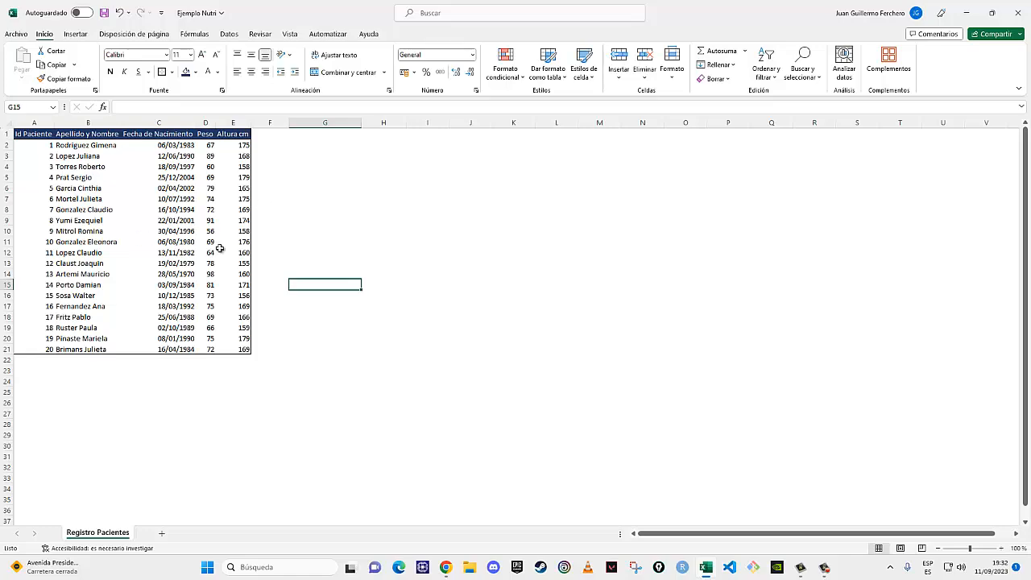
left_click(36, 139)
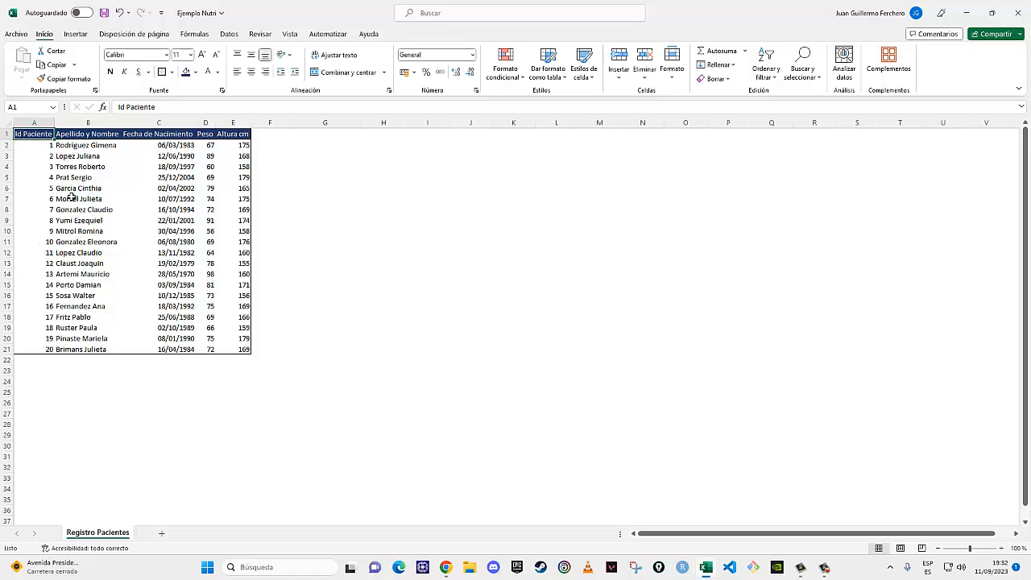
left_click(91, 134)
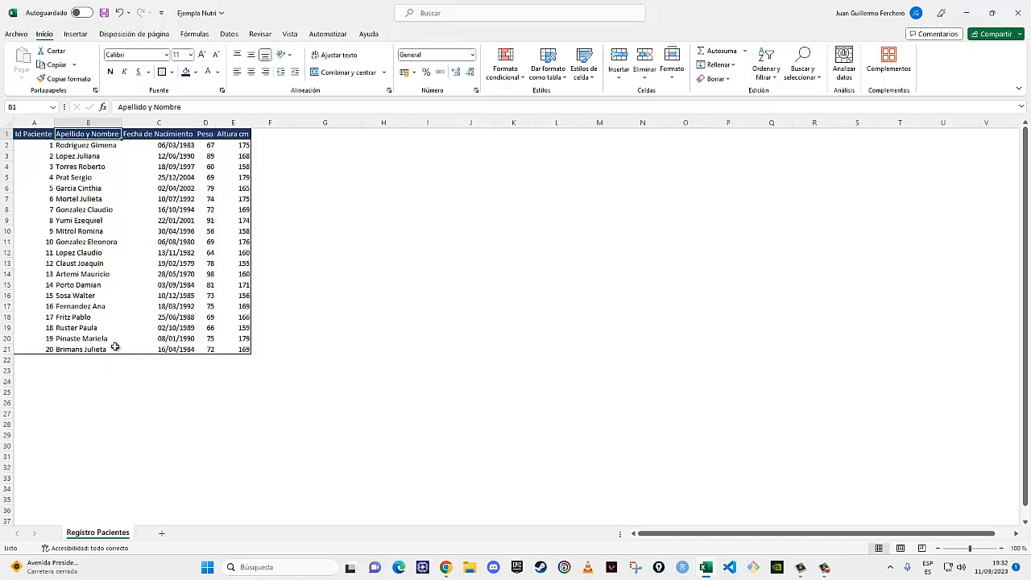
left_click_drag(178, 146, 227, 347)
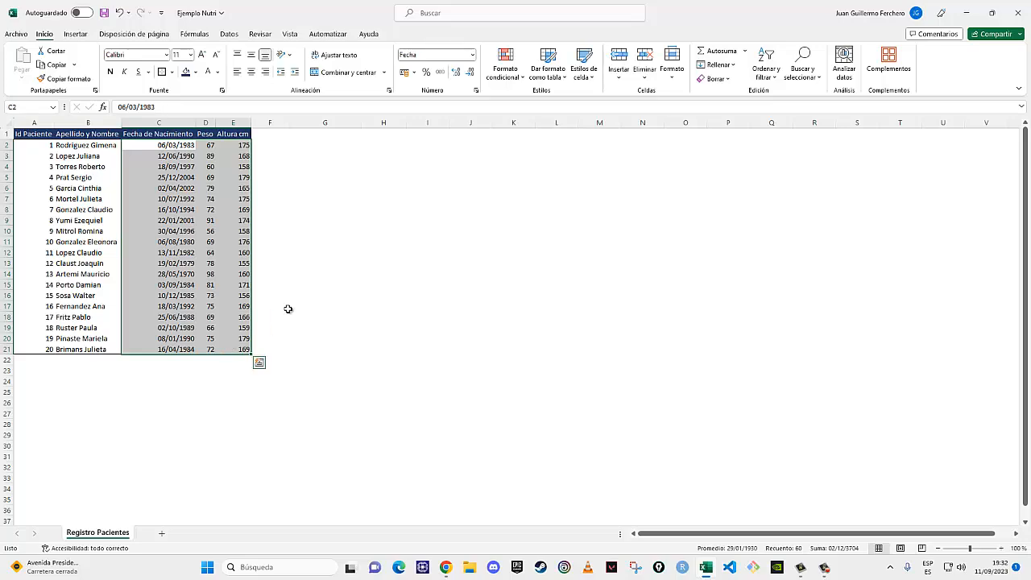
left_click(312, 274)
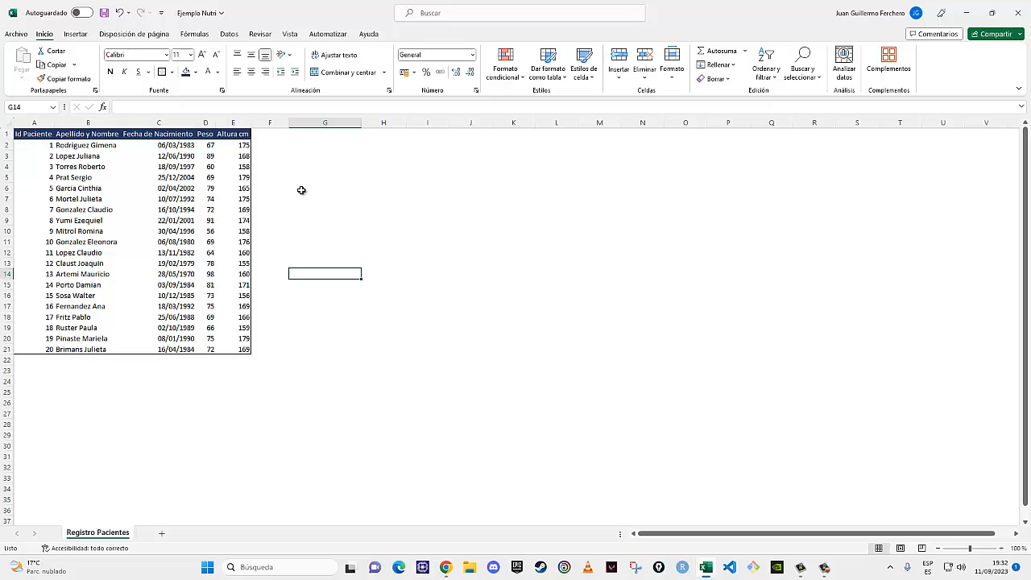
Add an "Edad" column header in cell F1, next to the height column
left_click(278, 137)
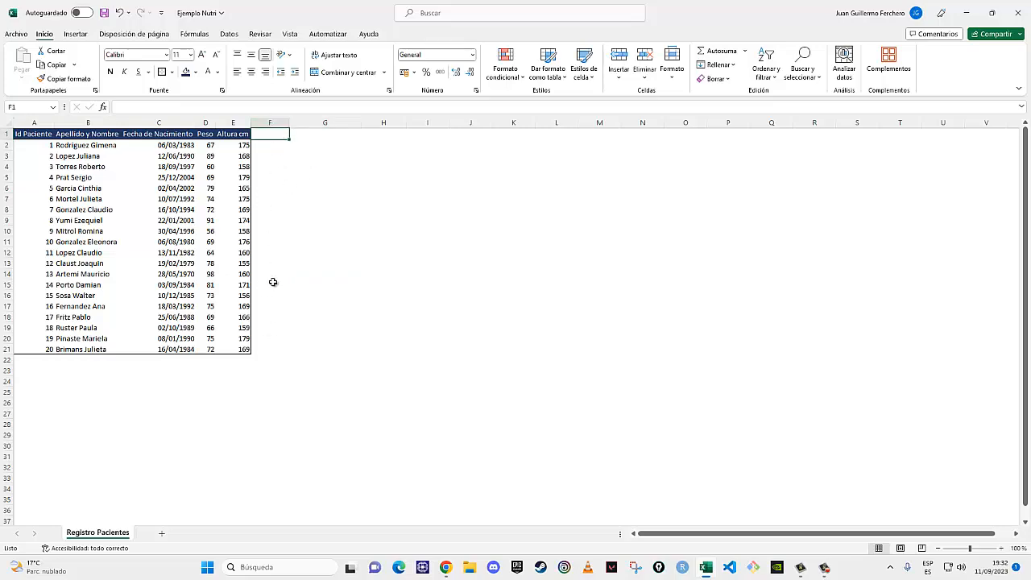
type("Edad")
key("Return")
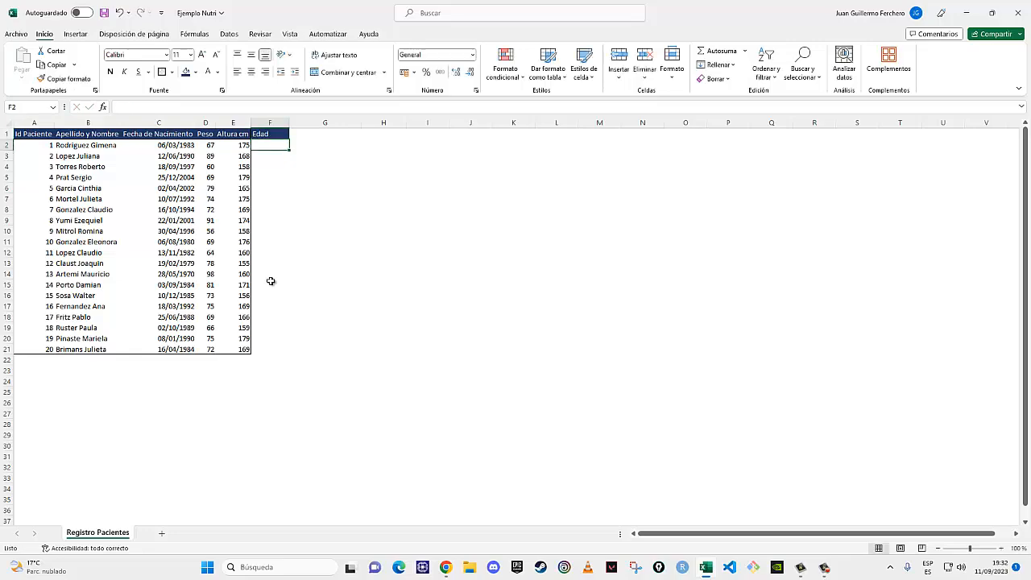
left_click(273, 134)
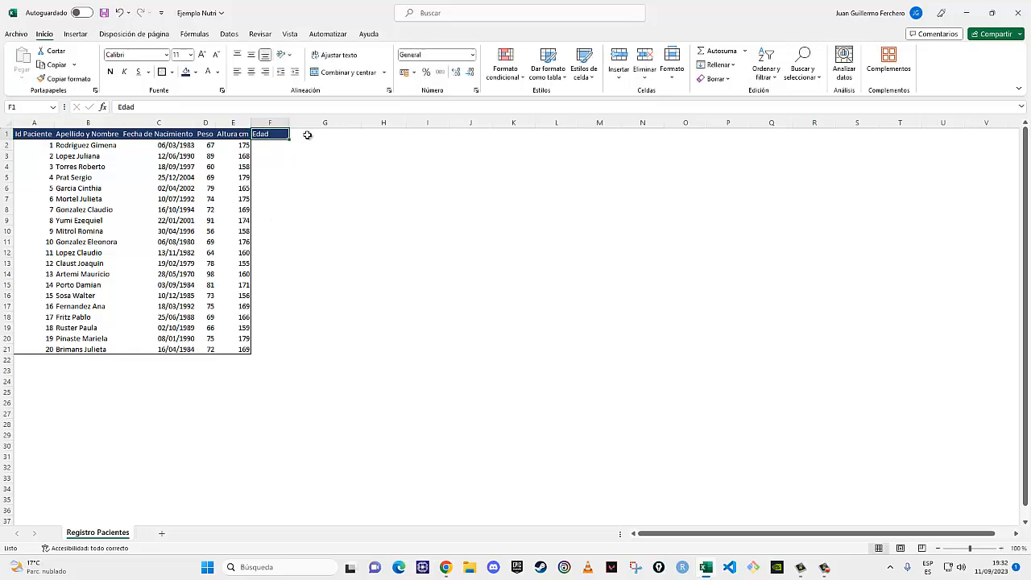
left_click(301, 155)
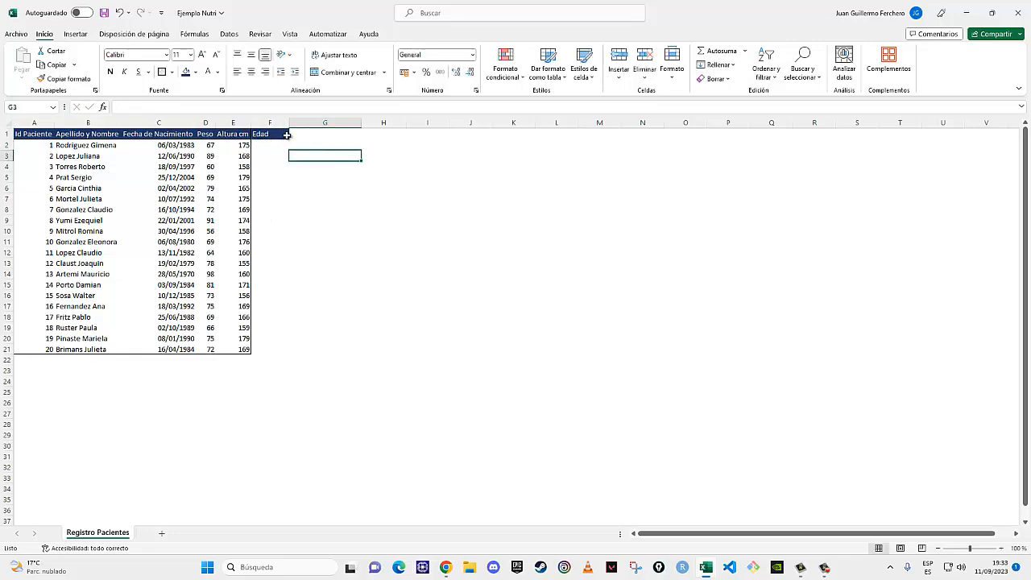
Remove all borders (Sin borde) from the extended patient table A1:F21
left_click(239, 137)
left_click_drag(239, 137, 270, 134)
left_click(270, 134)
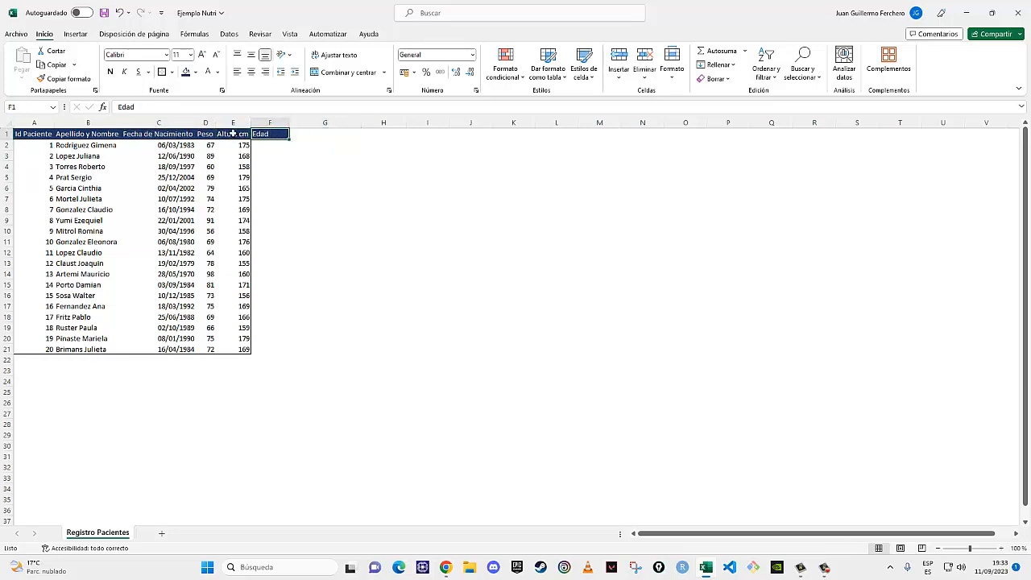
left_click(244, 134)
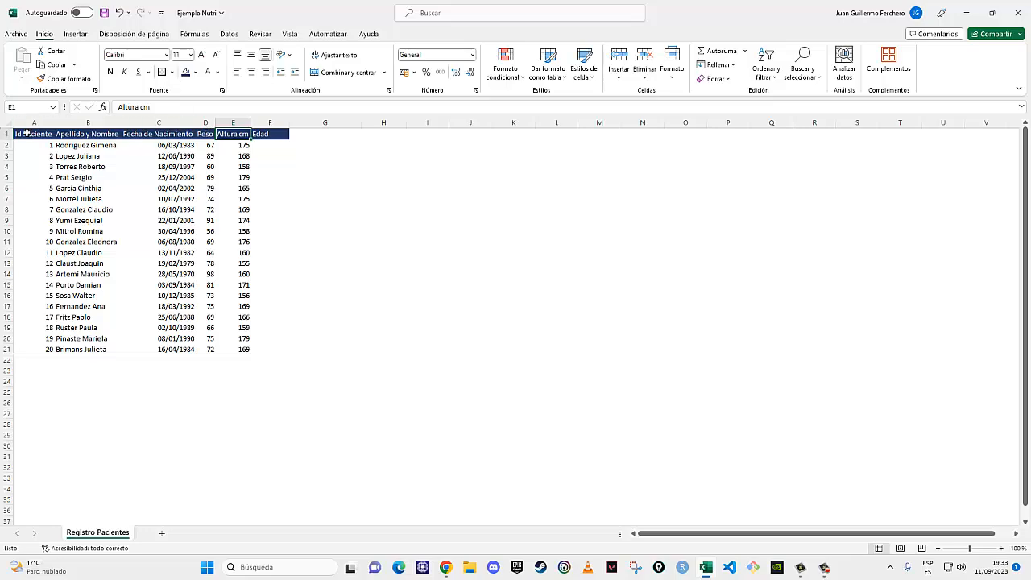
mouse_move(28, 134)
left_mouse_down()
mouse_move(256, 303)
mouse_move(272, 340)
left_mouse_up()
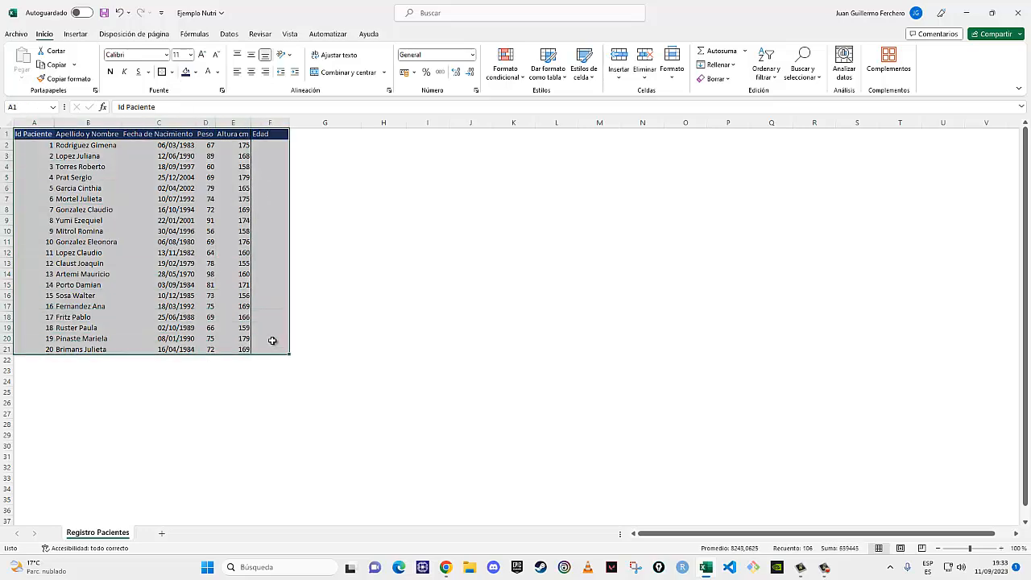
left_click(171, 73)
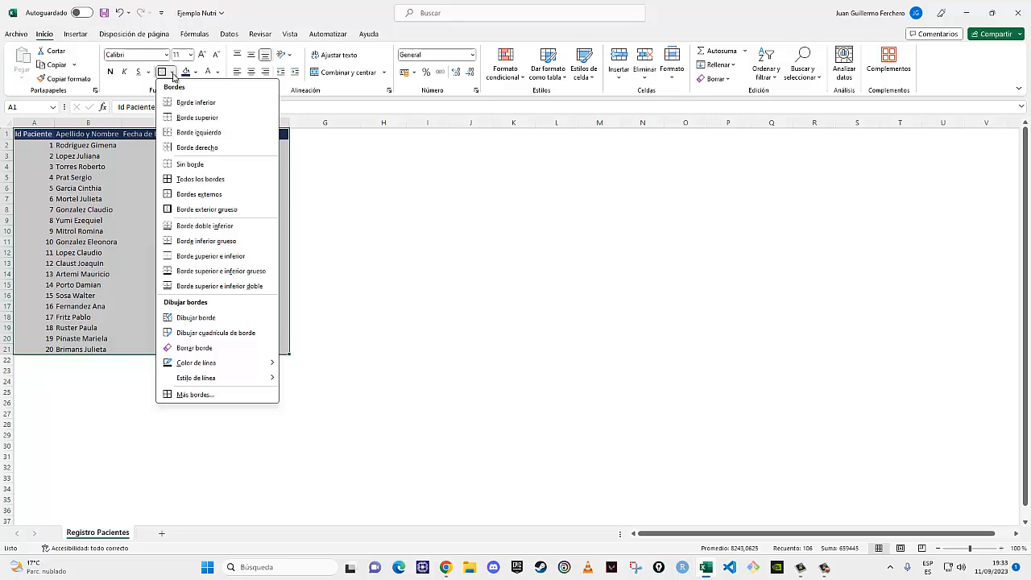
left_click(198, 165)
left_click(391, 231)
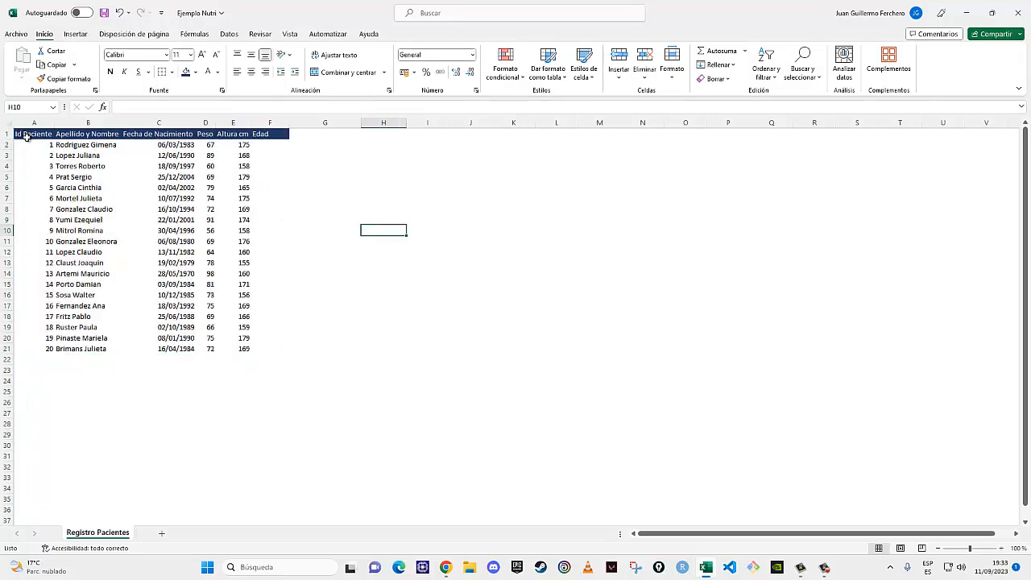
Apply a thick outside border (Borde exterior grueso) around A1:F21 and center the Edad header in F1
left_click_drag(26, 136, 260, 349)
left_click(172, 71)
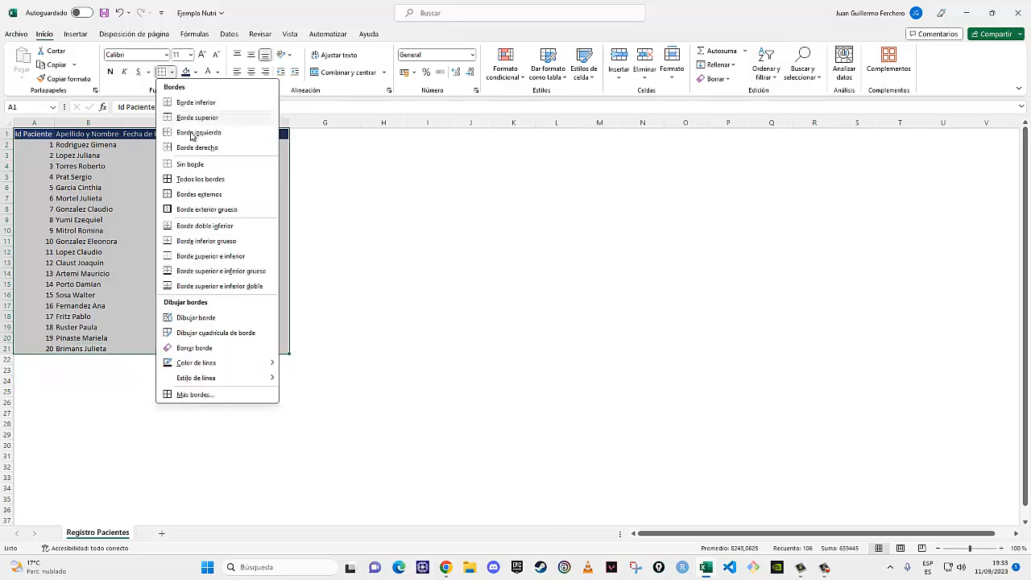
left_click(194, 210)
left_click(255, 134)
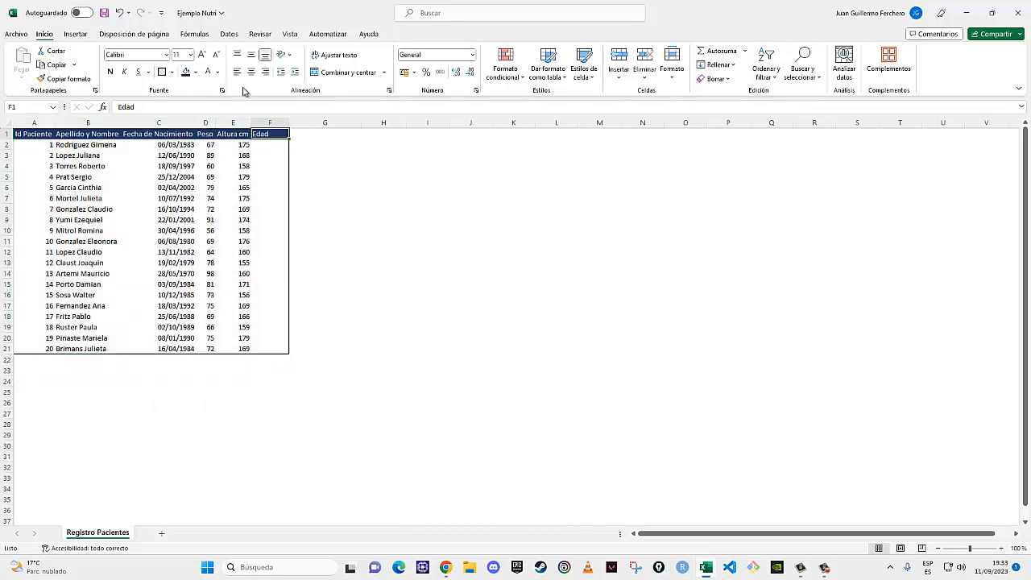
left_click(386, 199)
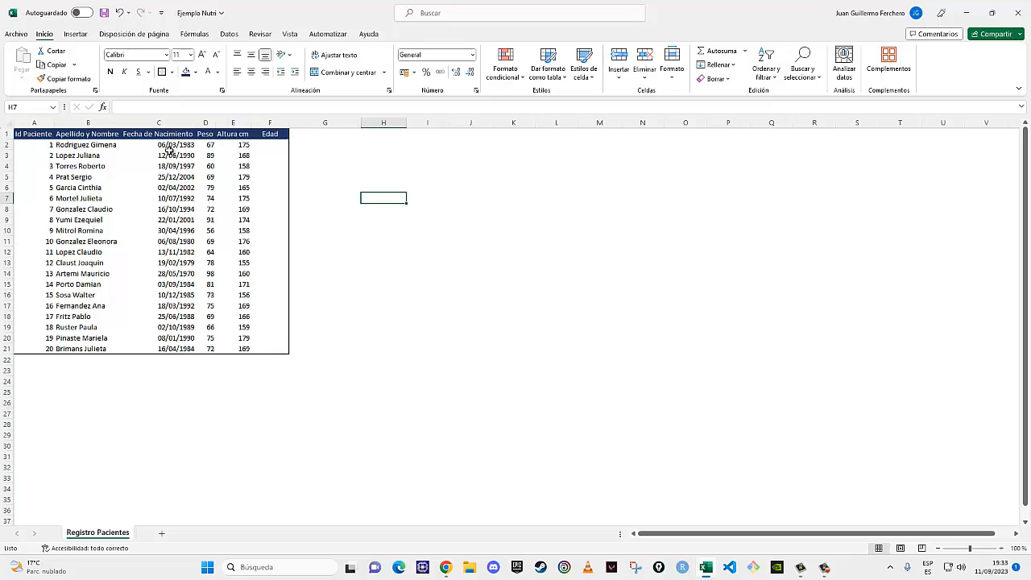
Browse the recently used functions in the Insert Function dialog for cell I2, and close it without inserting any
left_click(352, 147)
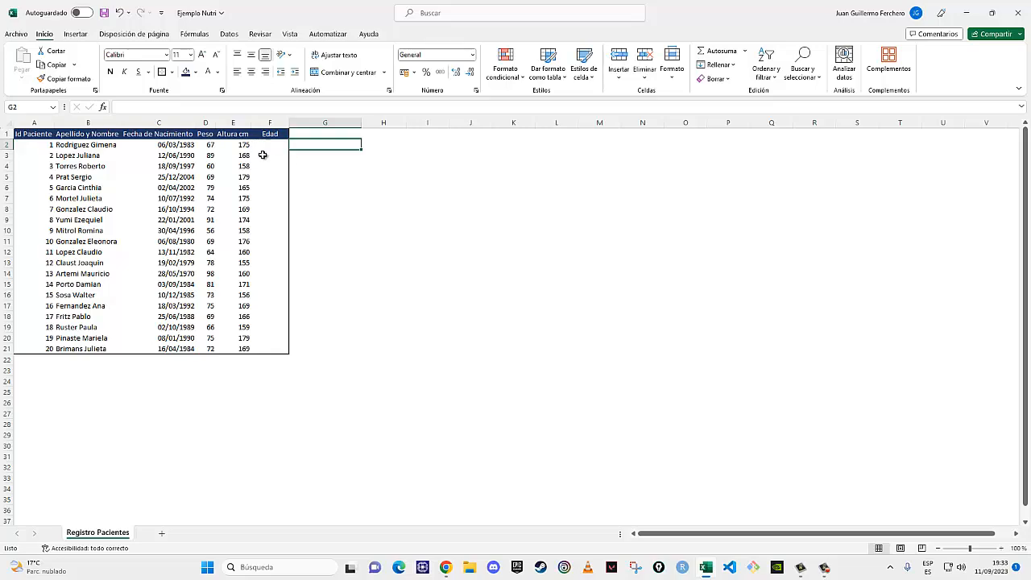
left_click(417, 145)
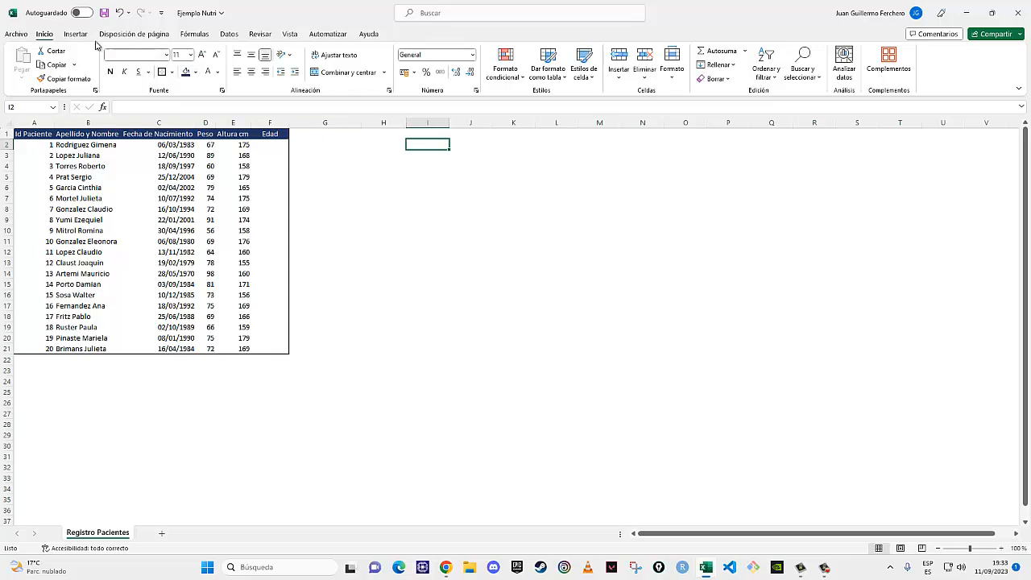
left_click(103, 107)
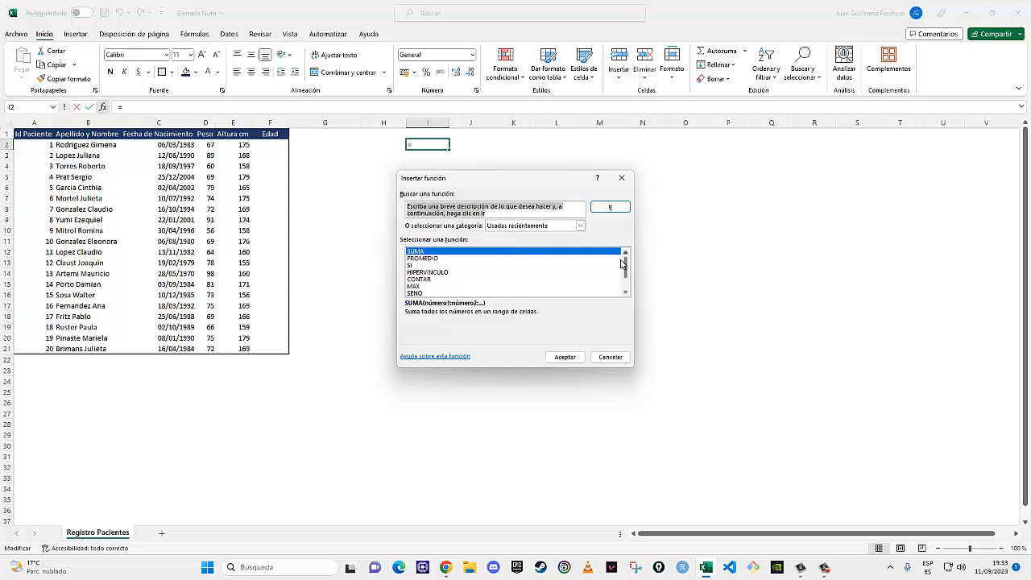
mouse_move(625, 267)
left_mouse_down()
mouse_move(626, 282)
mouse_move(626, 253)
left_mouse_up()
left_click(618, 179)
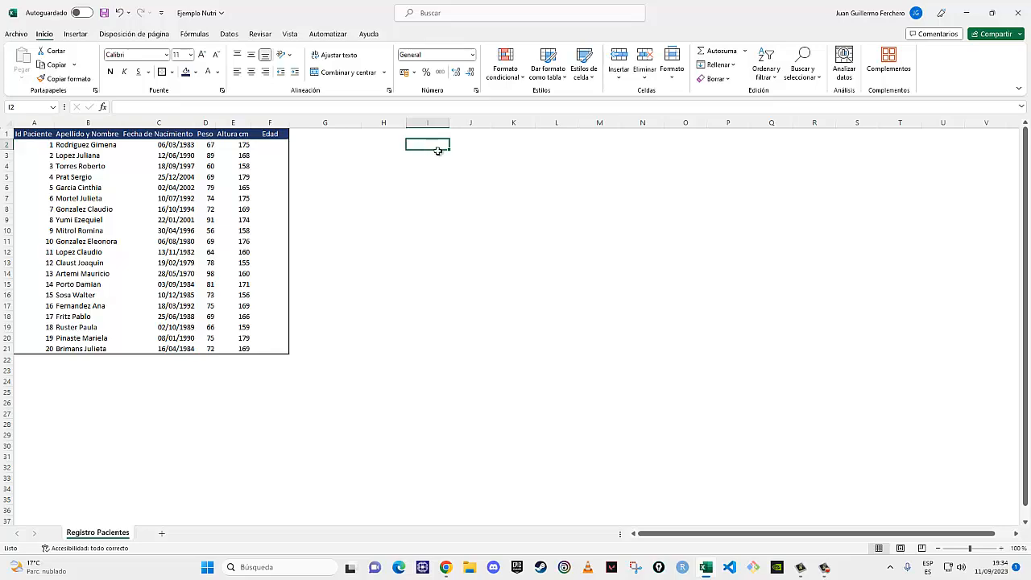
Examine the range of patient IDs in A2:A21 and the empty cells where a function could go
left_click(481, 146)
left_click(424, 144)
left_click(455, 147)
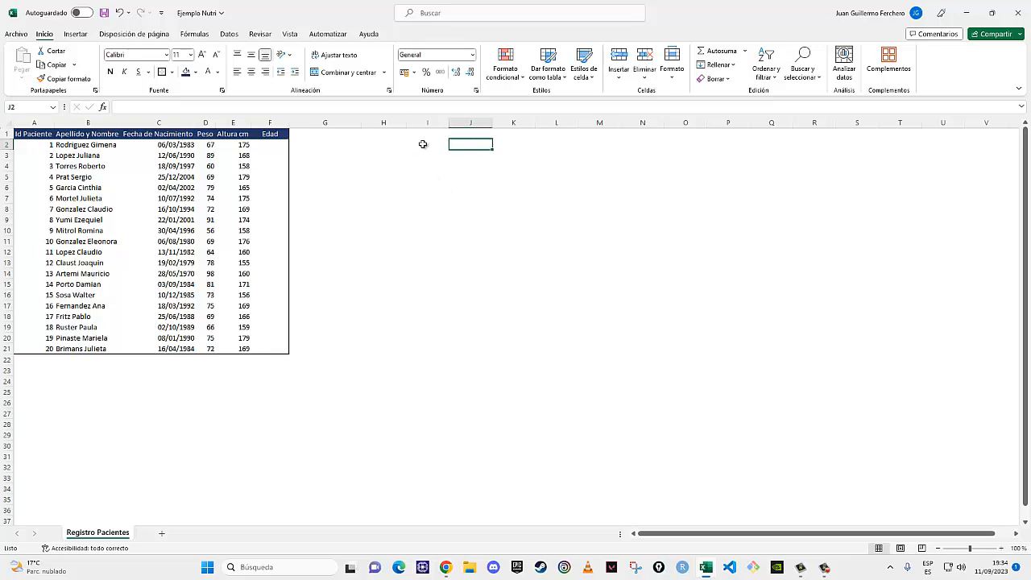
left_click(424, 144)
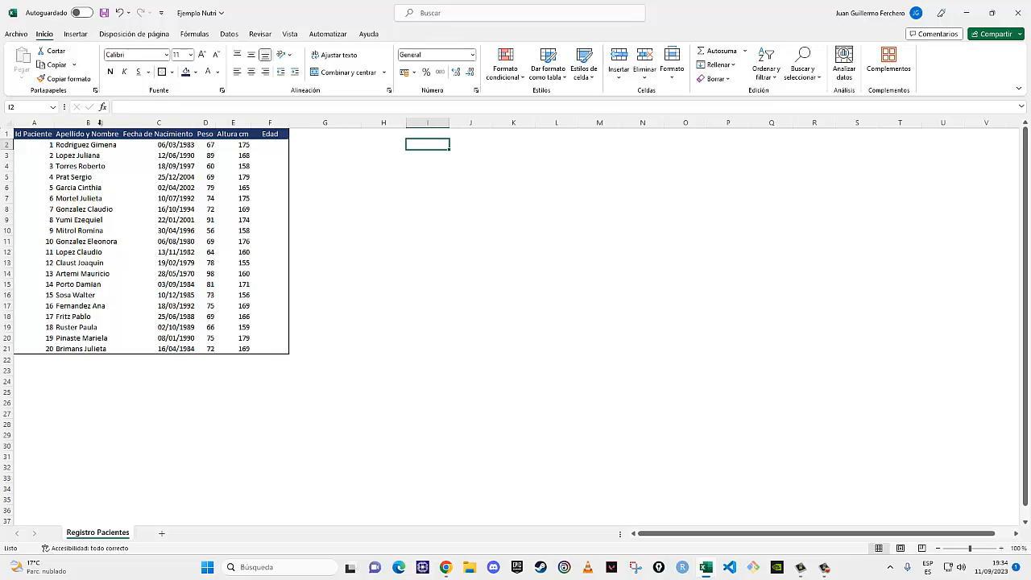
left_click_drag(38, 150, 51, 352)
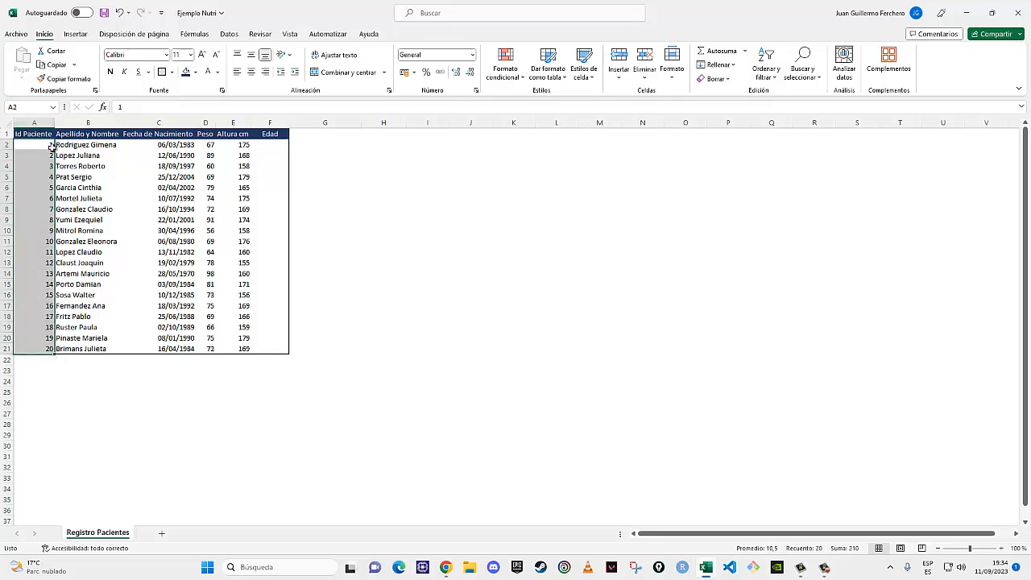
left_click(44, 151)
left_click_drag(44, 152, 30, 350)
left_click(394, 133)
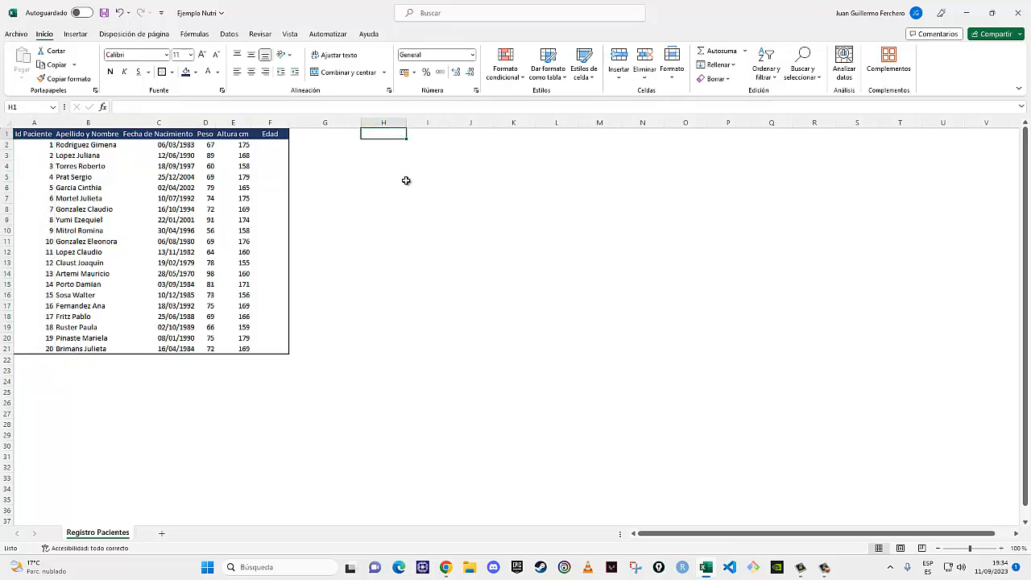
left_click(451, 162)
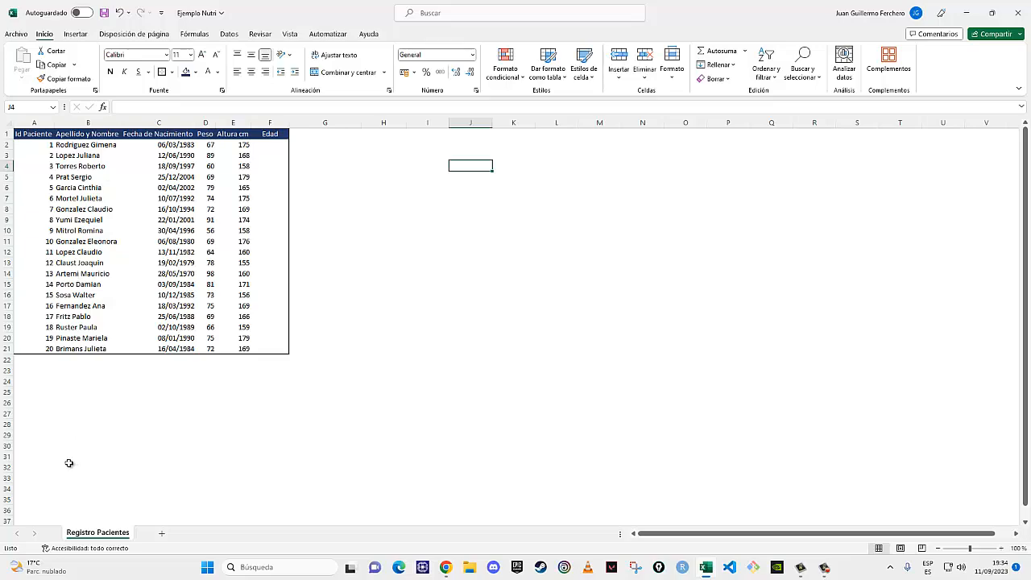
left_click(435, 146)
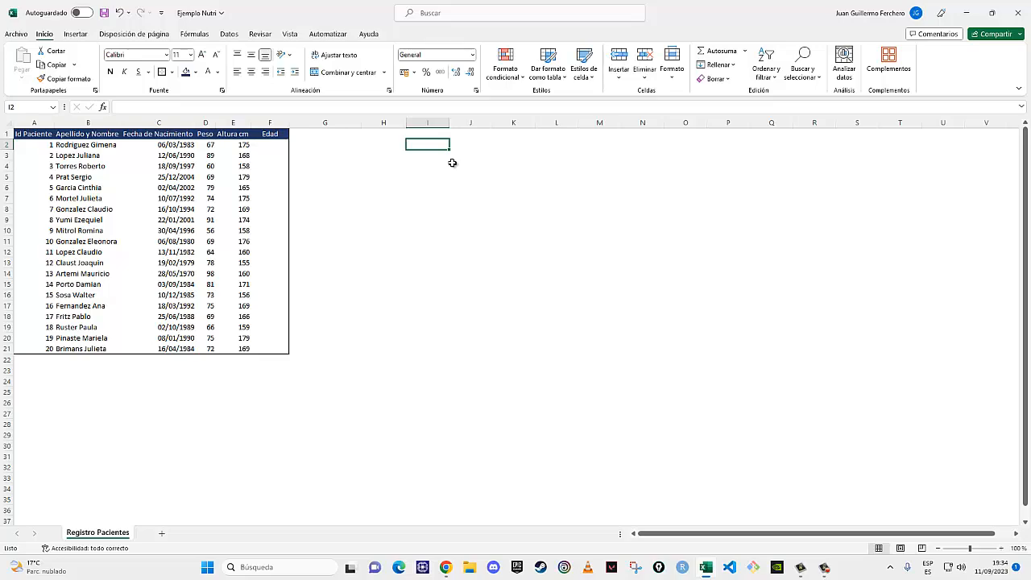
Count the patient IDs in cell K2 with the CONTAR function over the whole of column A
left_click(527, 149)
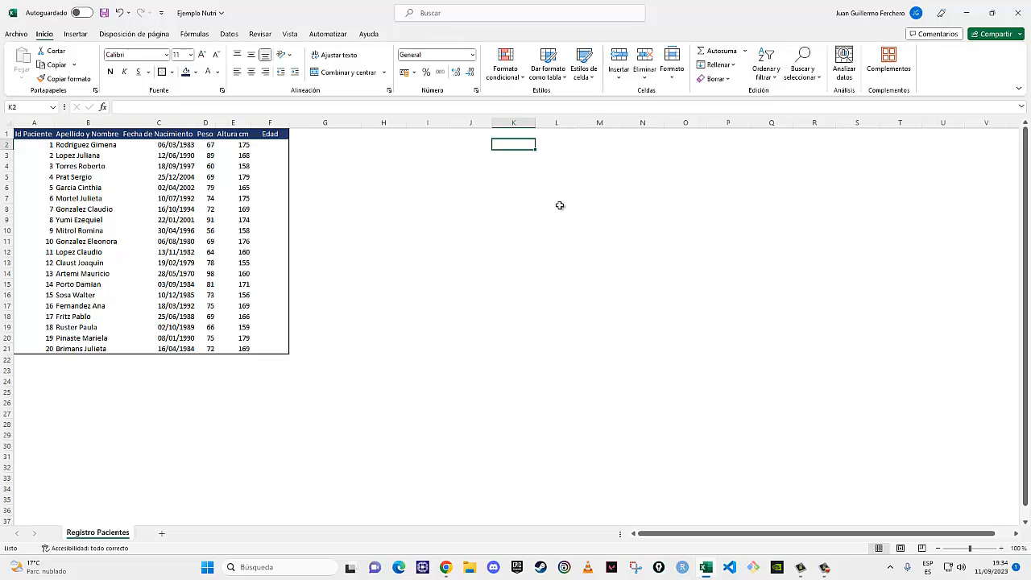
type("=")
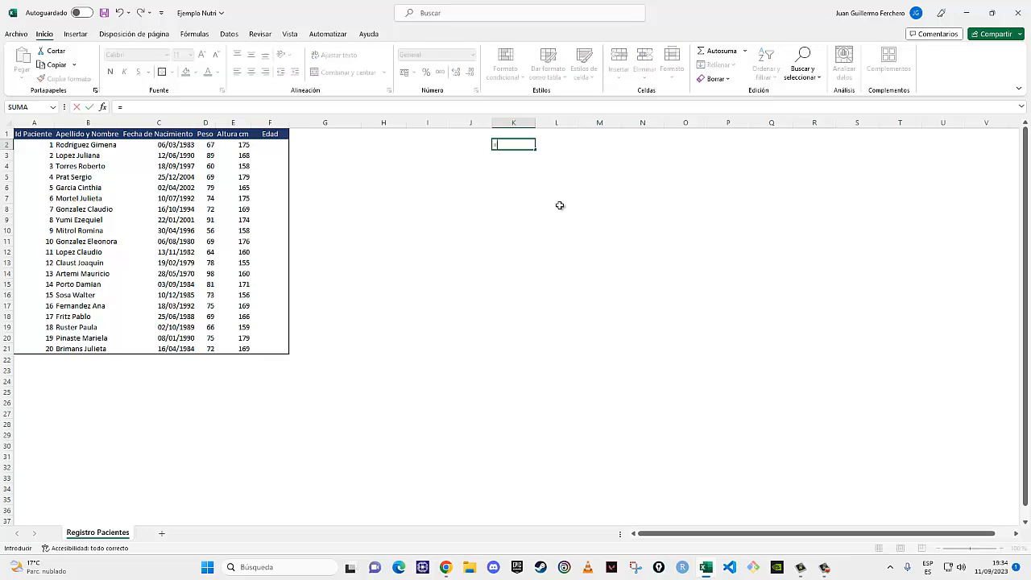
type("con")
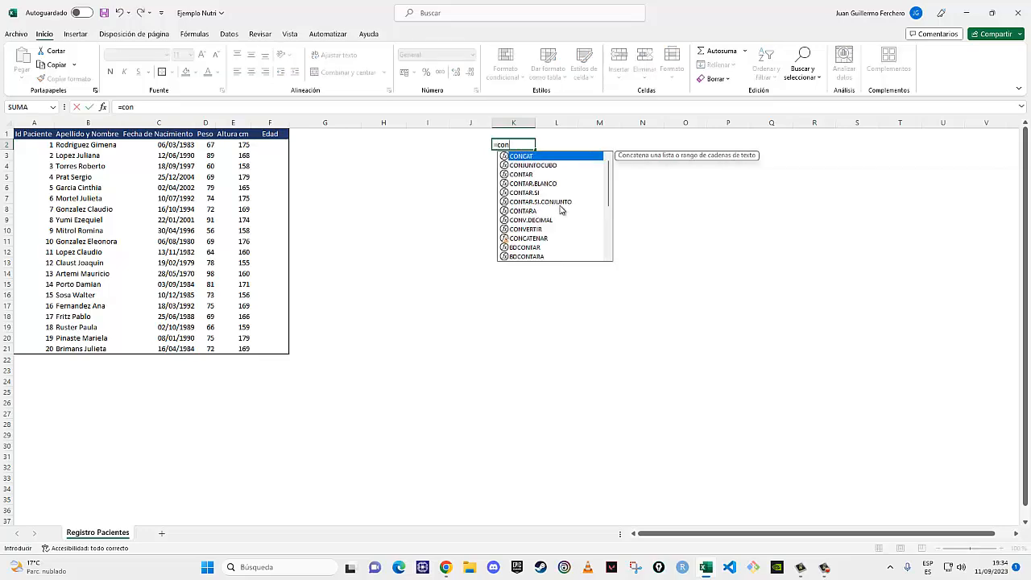
type("tar")
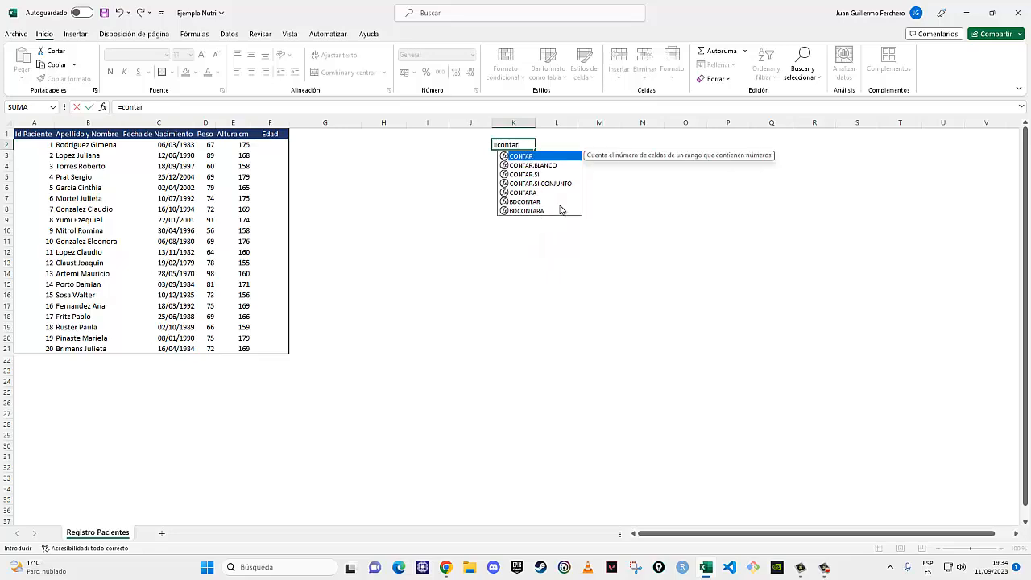
type("(")
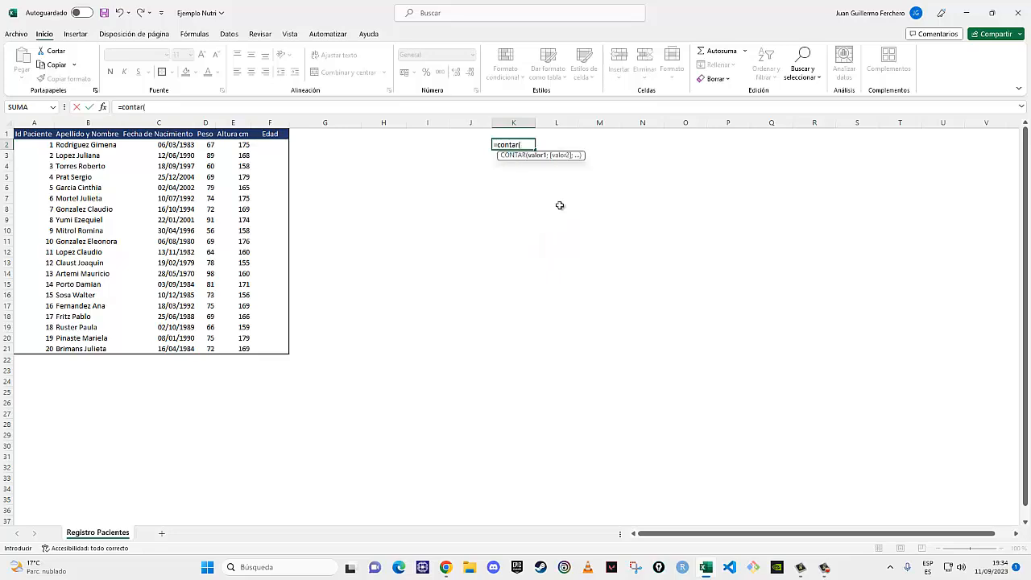
left_click(497, 145)
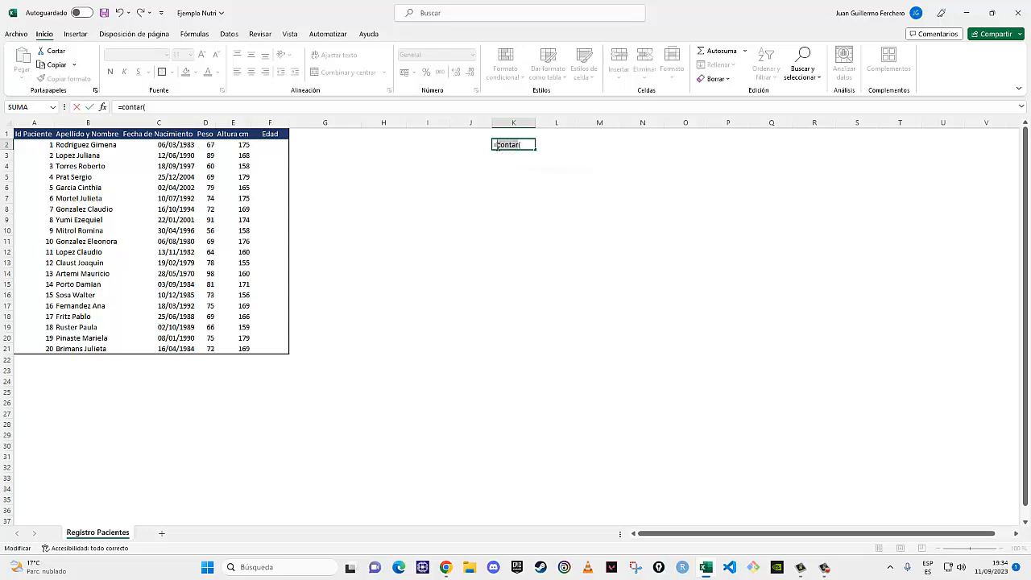
left_click(529, 145)
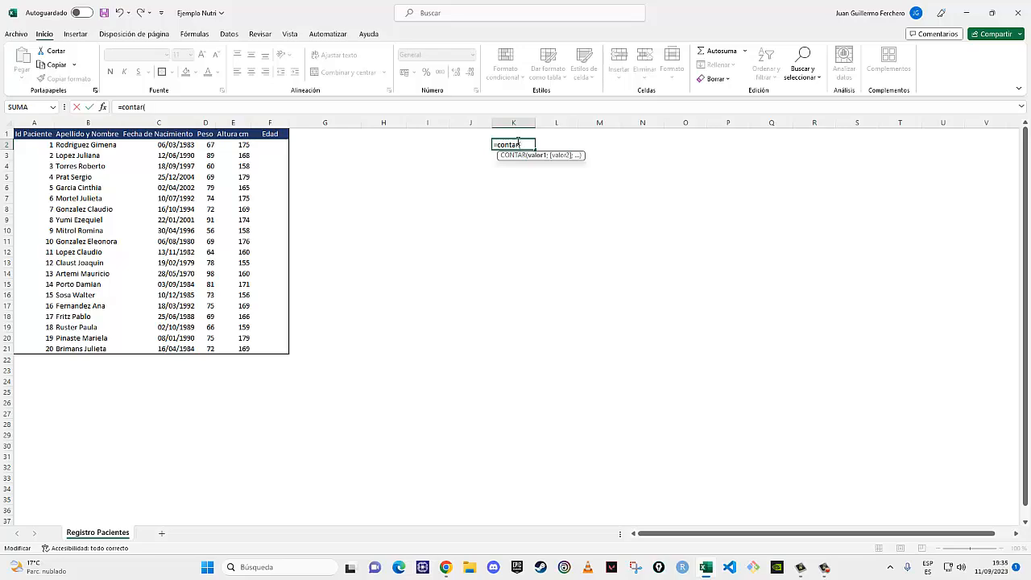
left_click(37, 124)
key("Return")
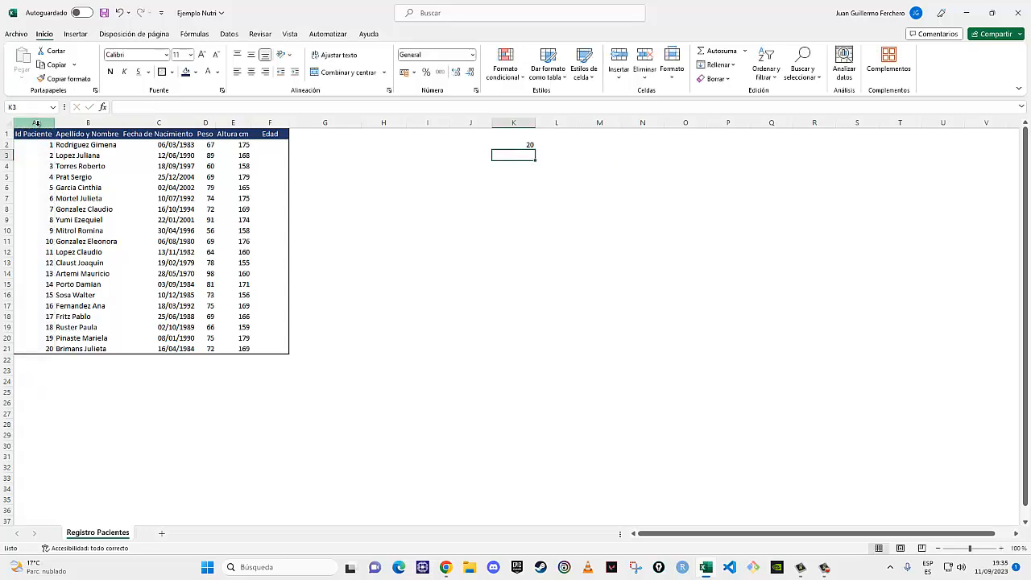
left_click(527, 145)
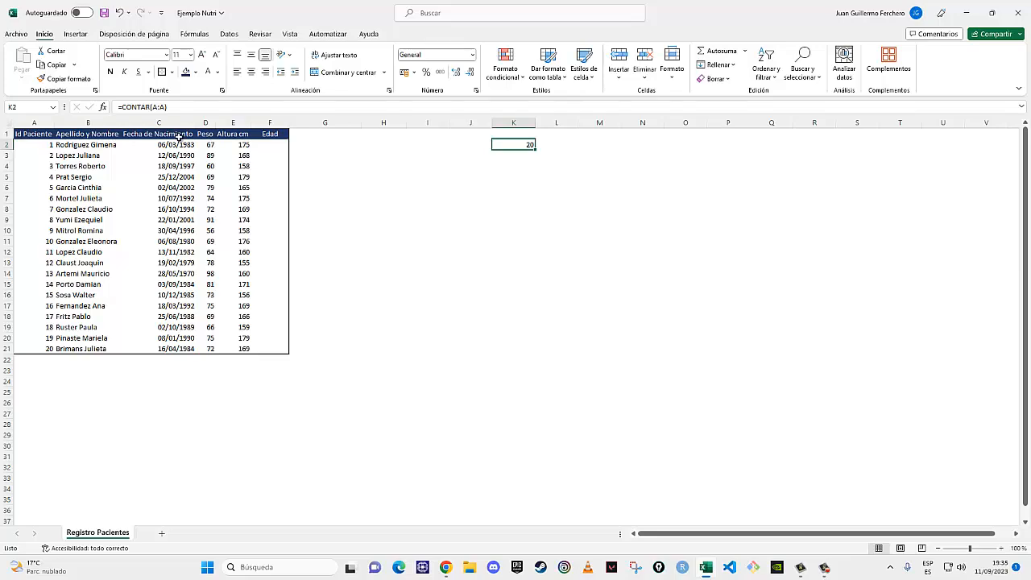
Label cell J2 "Total Pacientes" and widen column J to fit the text
left_click(477, 146)
type("P")
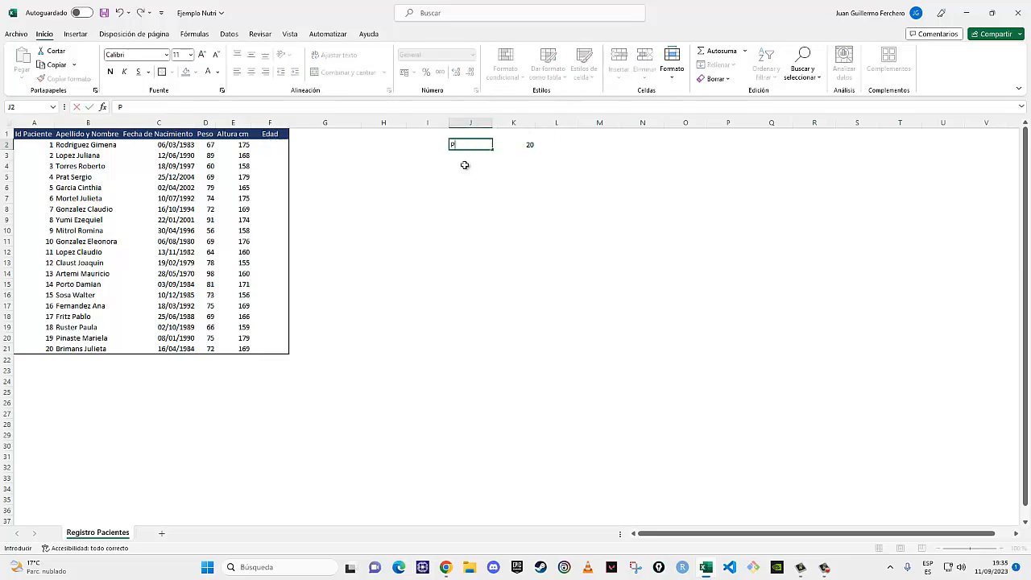
key("BackSpace")
type("Total Pacientes")
key("Return")
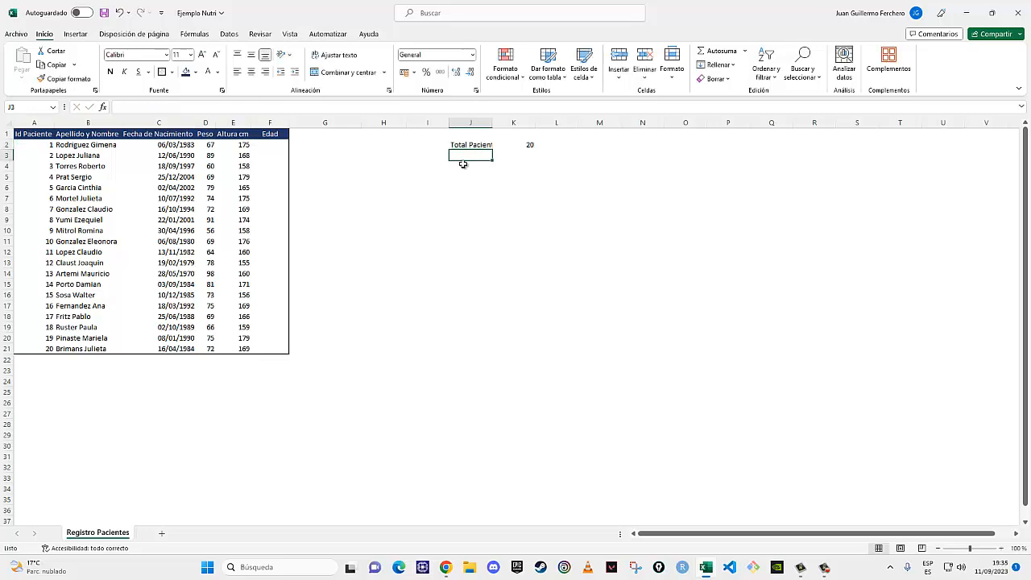
left_click_drag(490, 117, 502, 121)
Center the count in K2 and apply a thick outside border around J2:K2
left_click(522, 144)
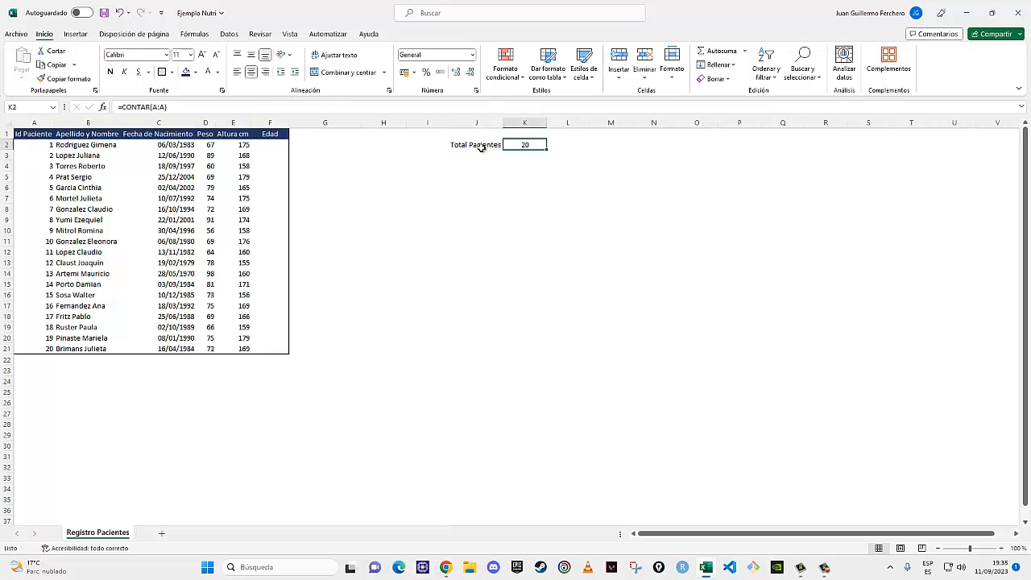
left_click_drag(482, 148, 512, 148)
left_click(161, 72)
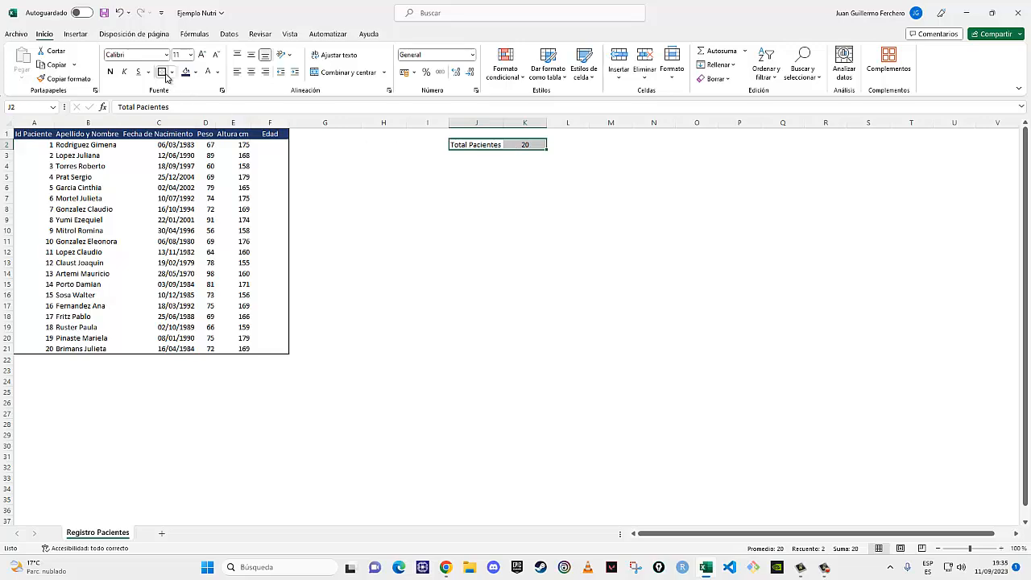
left_click(486, 176)
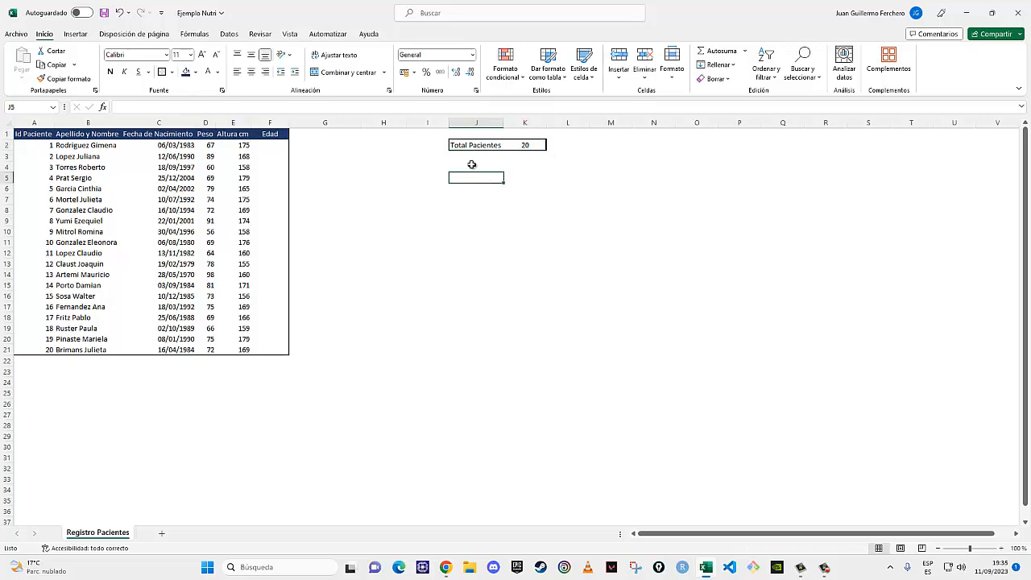
Add a test patient below the table in row 22 with ID 21 and the patient's full name
left_click(42, 359)
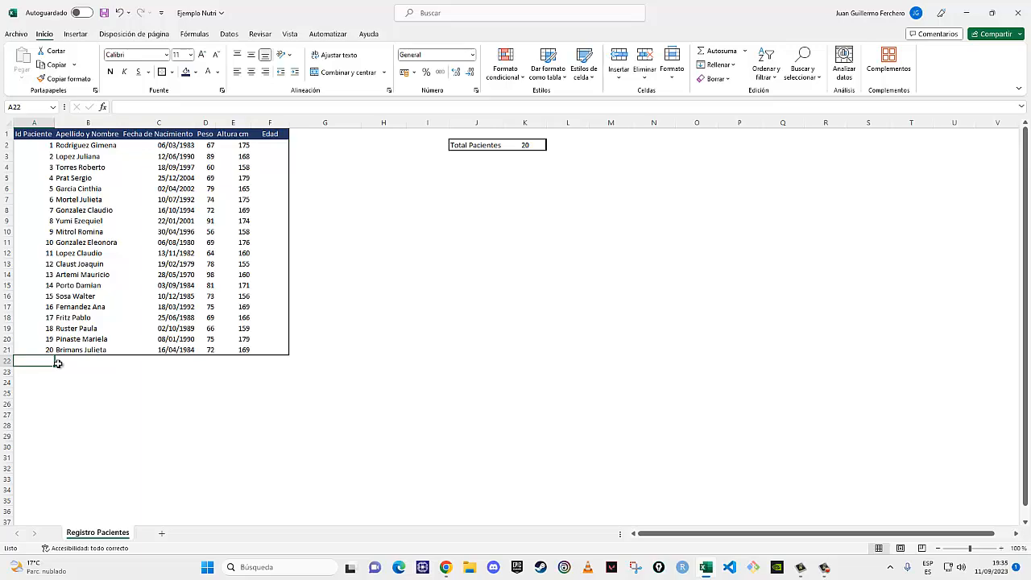
type("21")
key("Return")
key("Right")
key("Up")
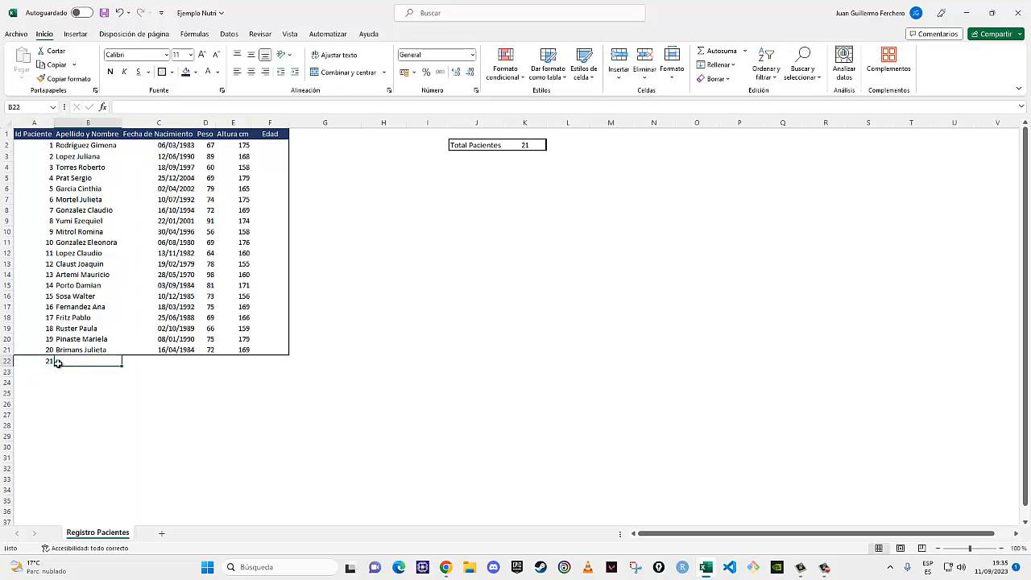
key("Left")
key("Right")
type("G")
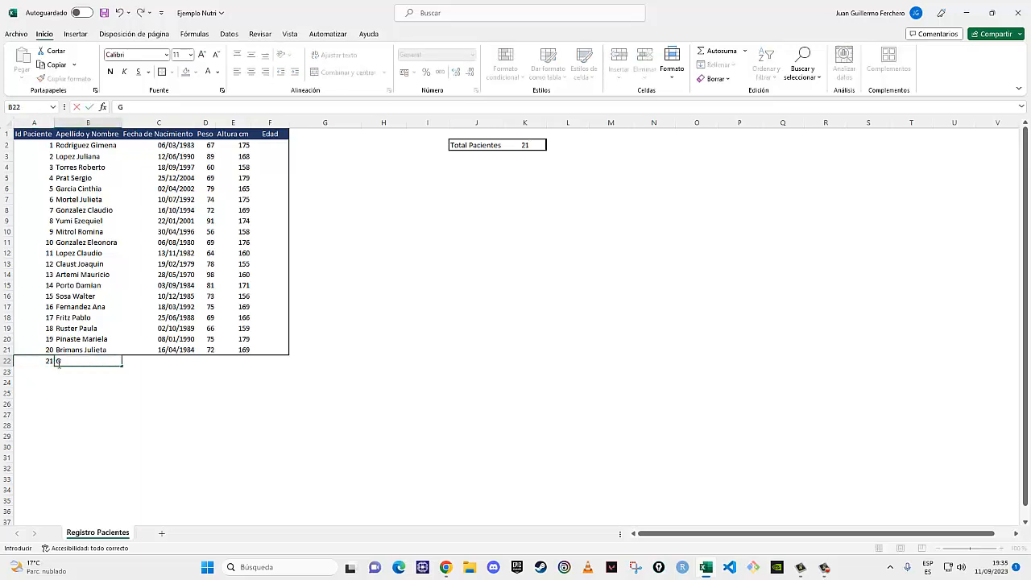
type("arcia rodolfo")
key("Return")
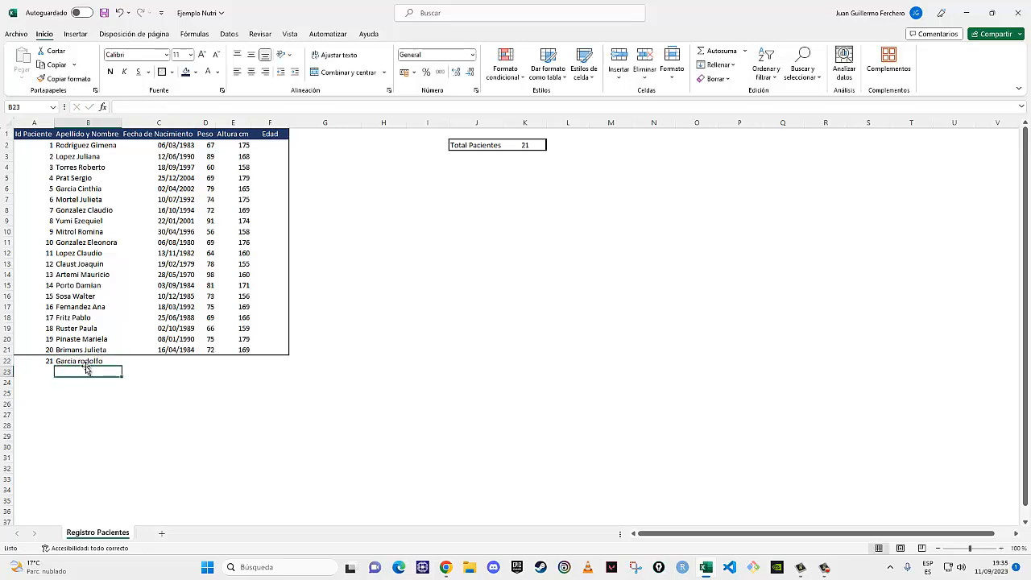
Capitalize the first name of the test patient in B22
left_click(85, 363)
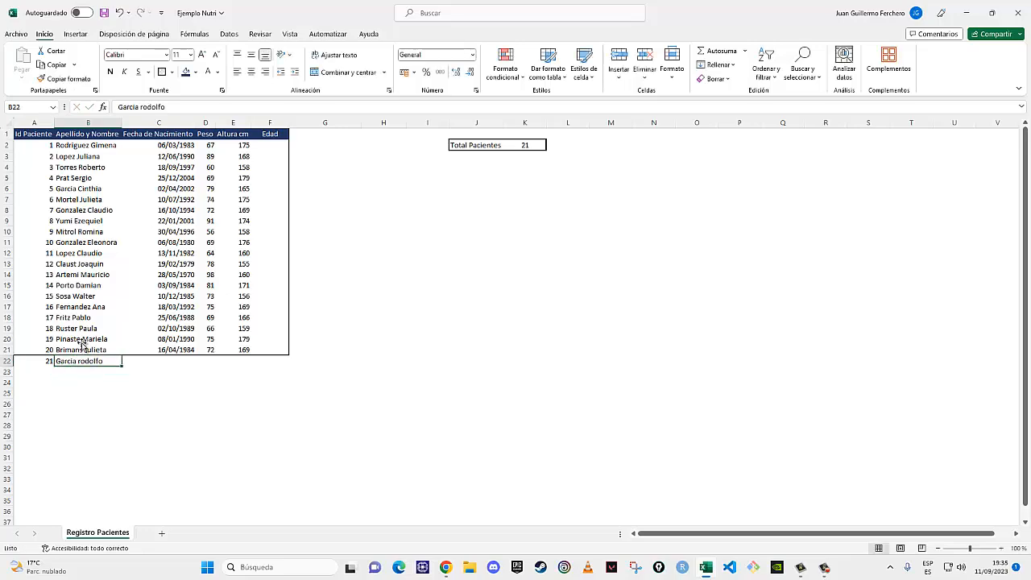
left_click(143, 107)
key("Delete")
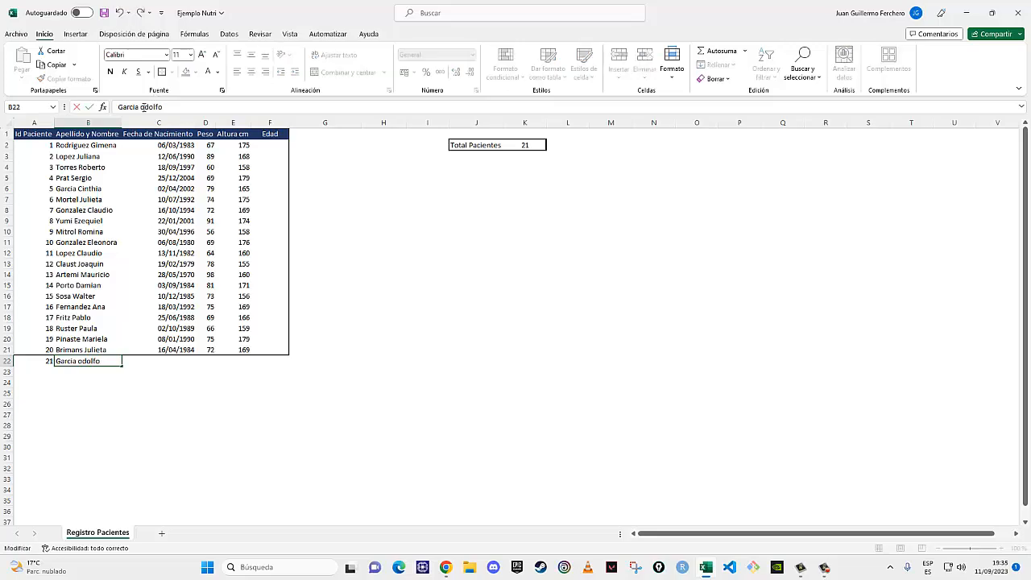
type("R")
key("Return")
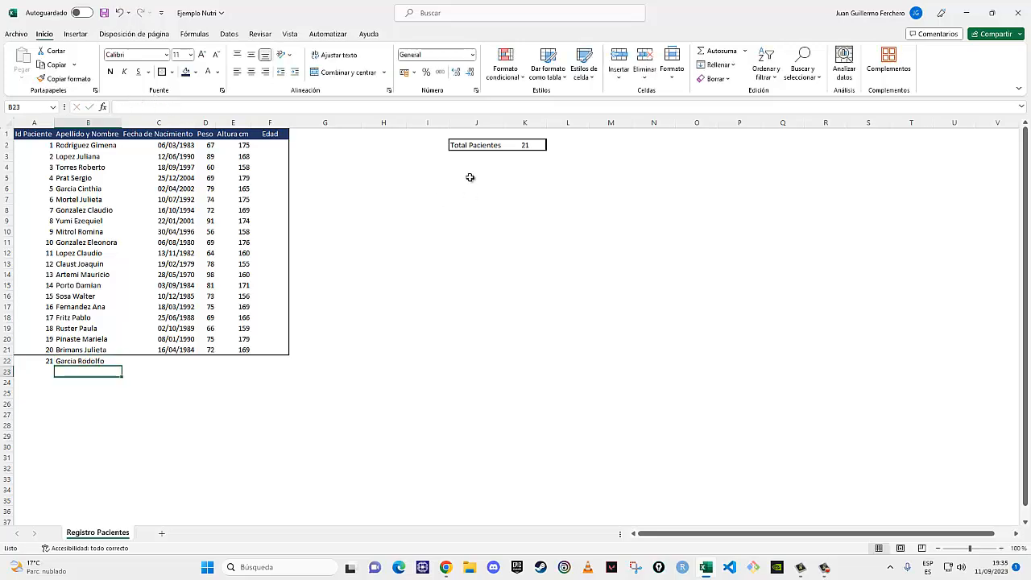
Examine the A:A column reference inside the CONTAR formula of K2
left_click(524, 145)
left_click(183, 107)
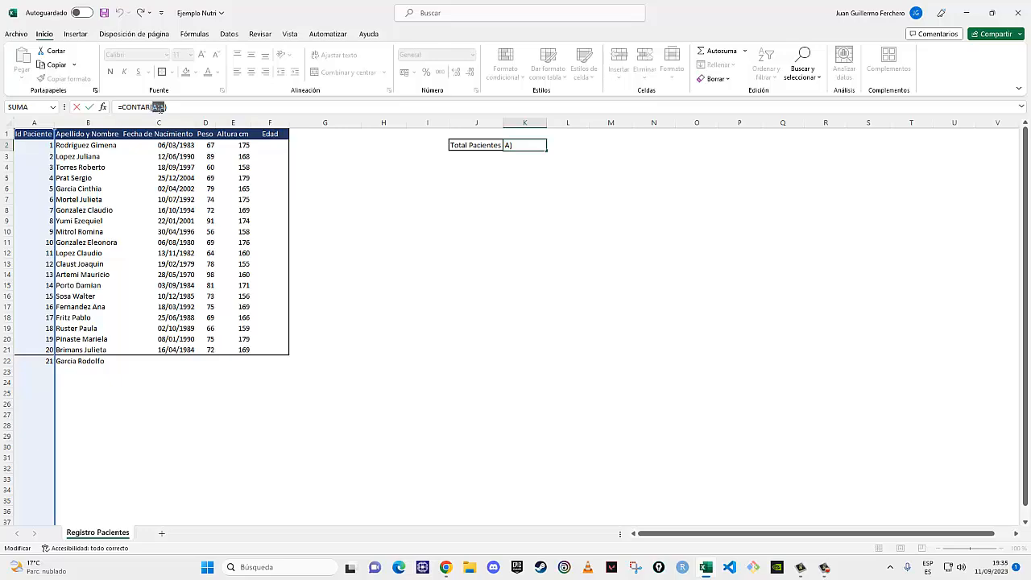
double_click(157, 108)
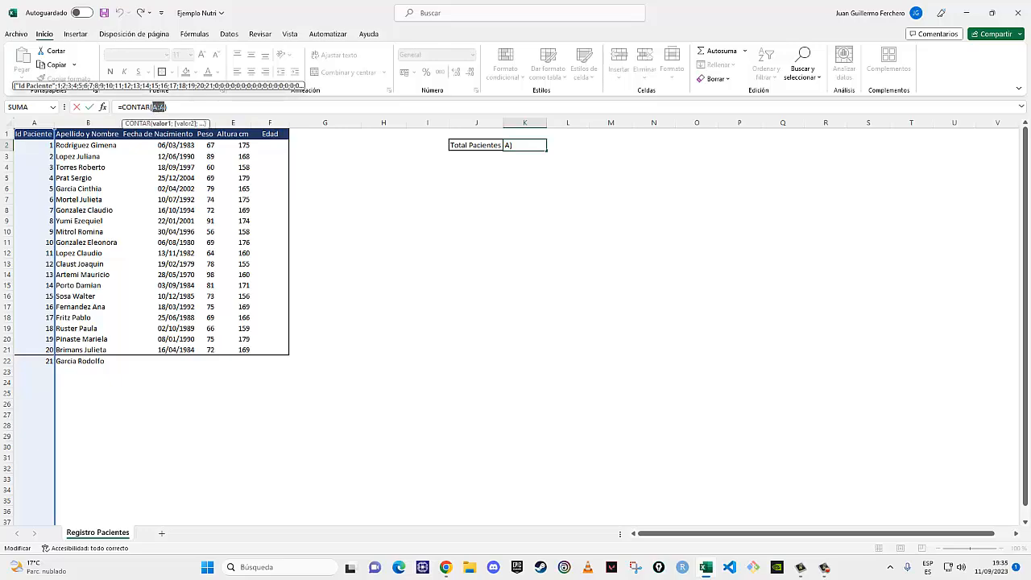
left_click(165, 107)
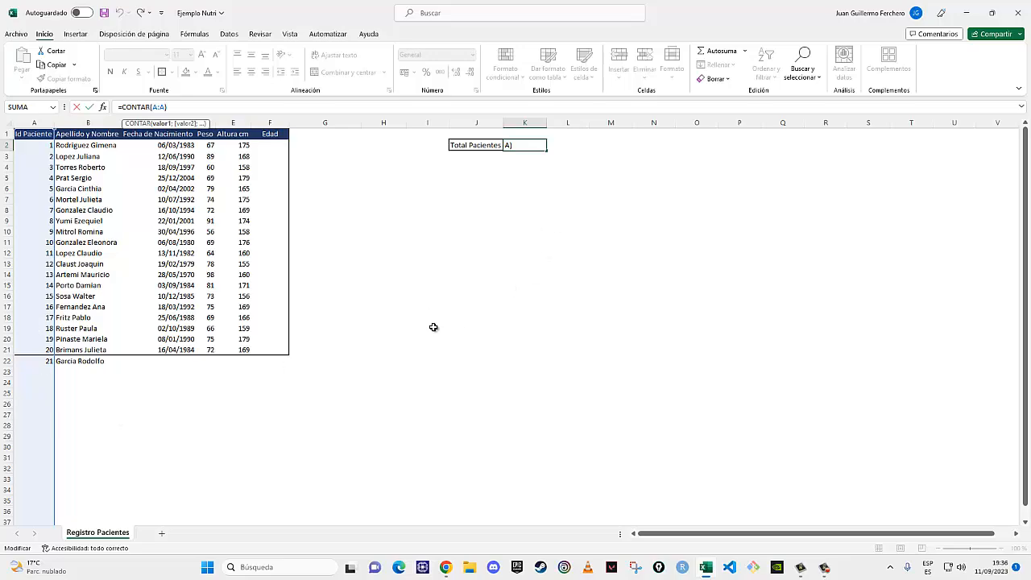
key("Return")
Delete the test patient's data from row 22
left_click_drag(133, 361, 6, 364)
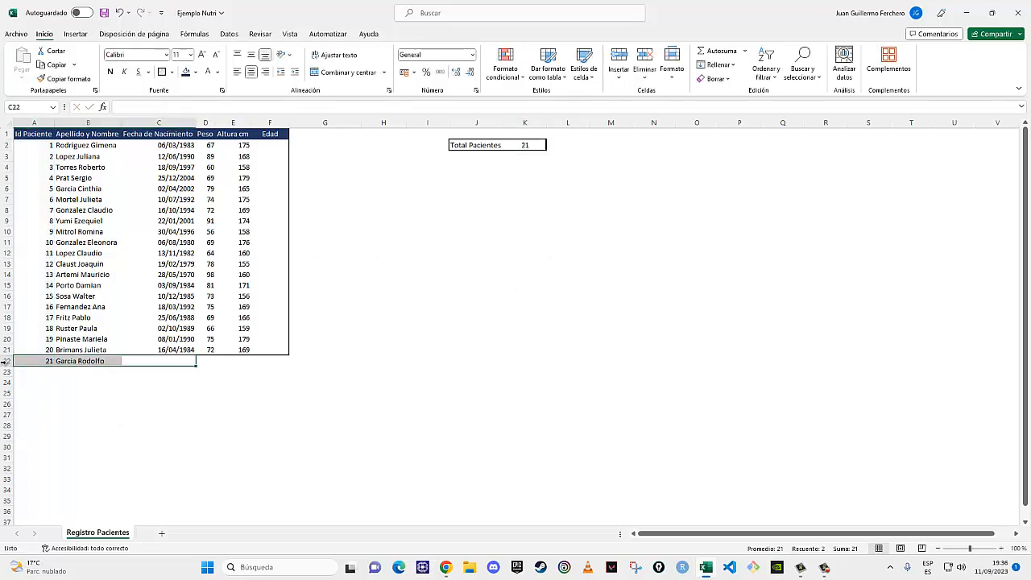
key("Delete")
left_click(435, 296)
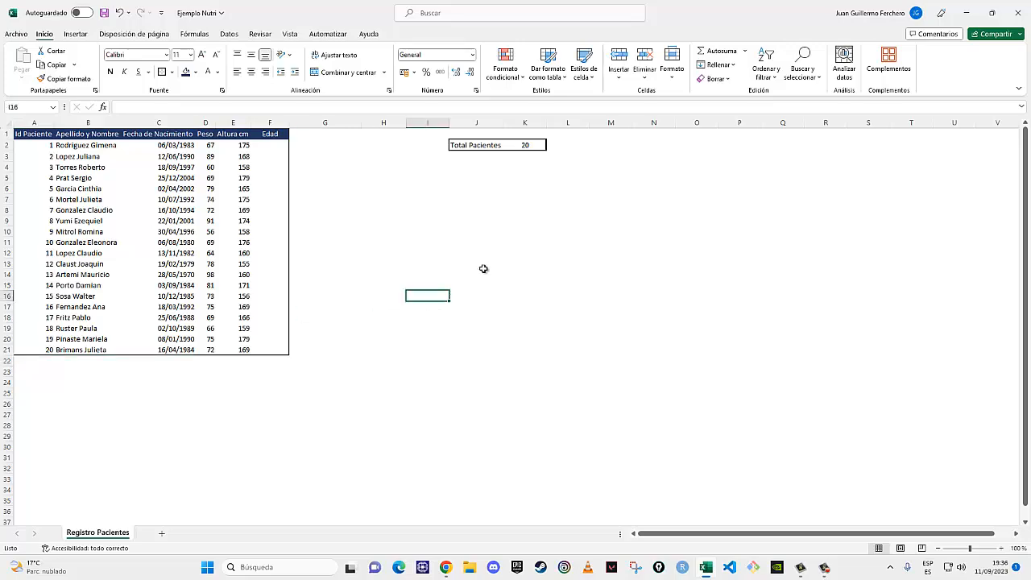
Review the complete CONTAR formula in K2 and leave it without editing
left_click(530, 145)
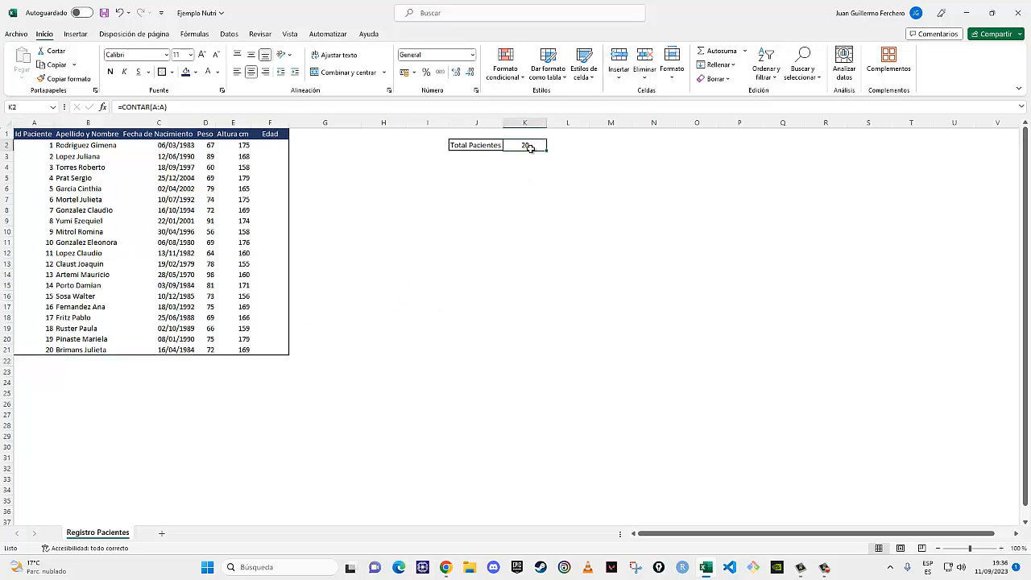
left_click(181, 107)
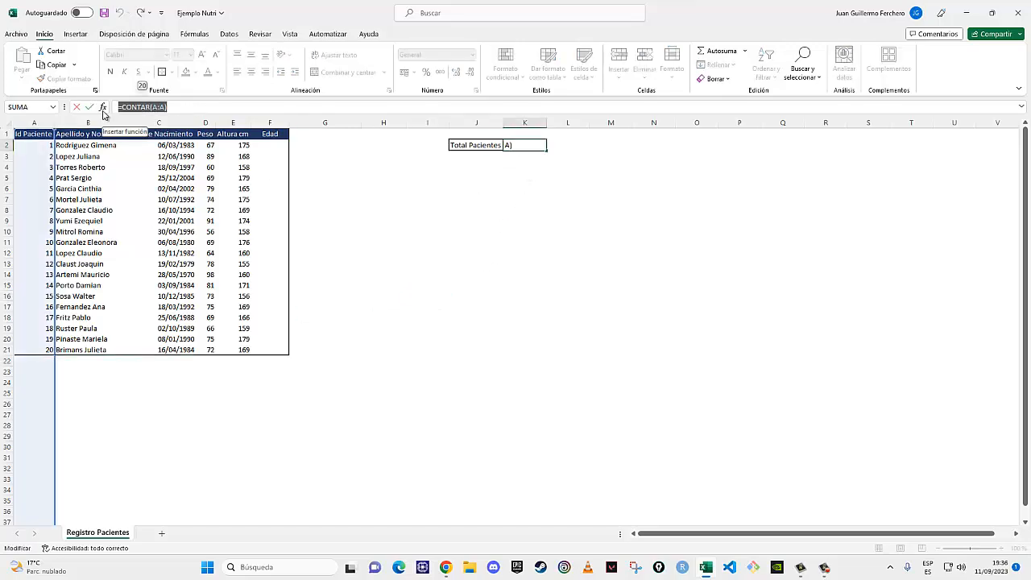
key("Escape")
left_click(548, 190)
left_click(478, 175)
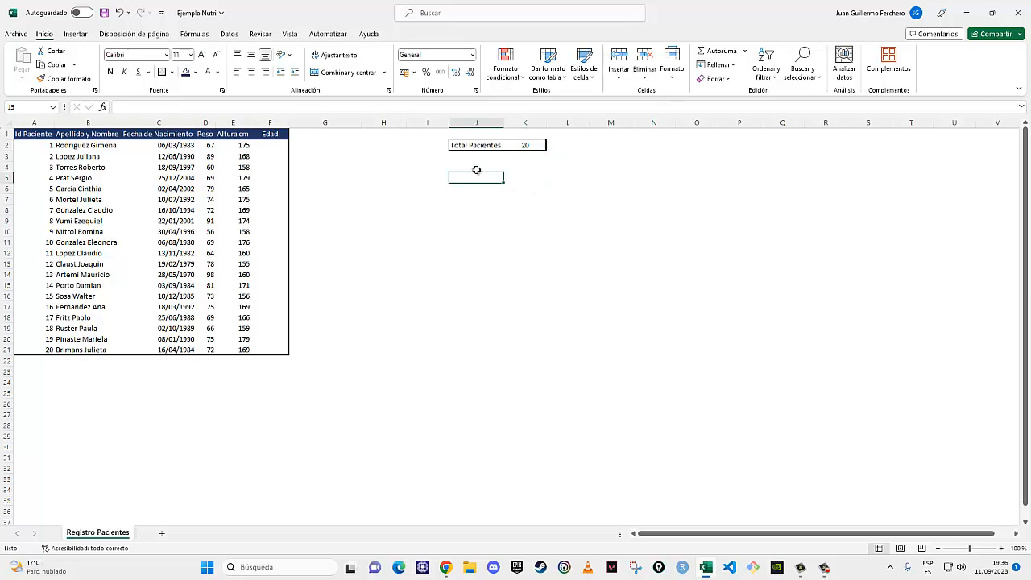
Copy the Total Pacientes label and count from J2:K2 to J4:K4
left_click_drag(479, 145, 525, 145)
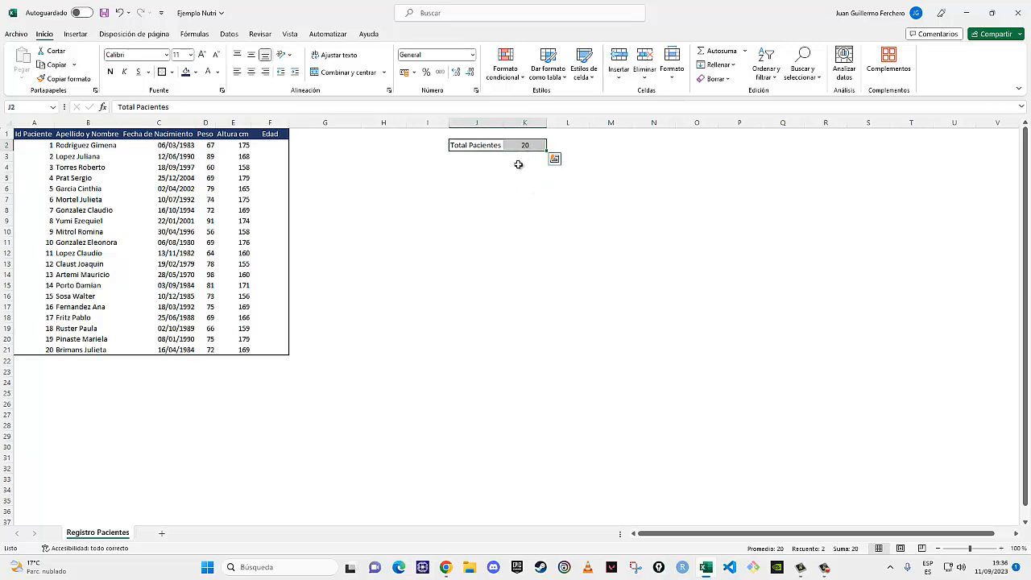
key("ctrl+c")
left_click(479, 168)
key("ctrl+v")
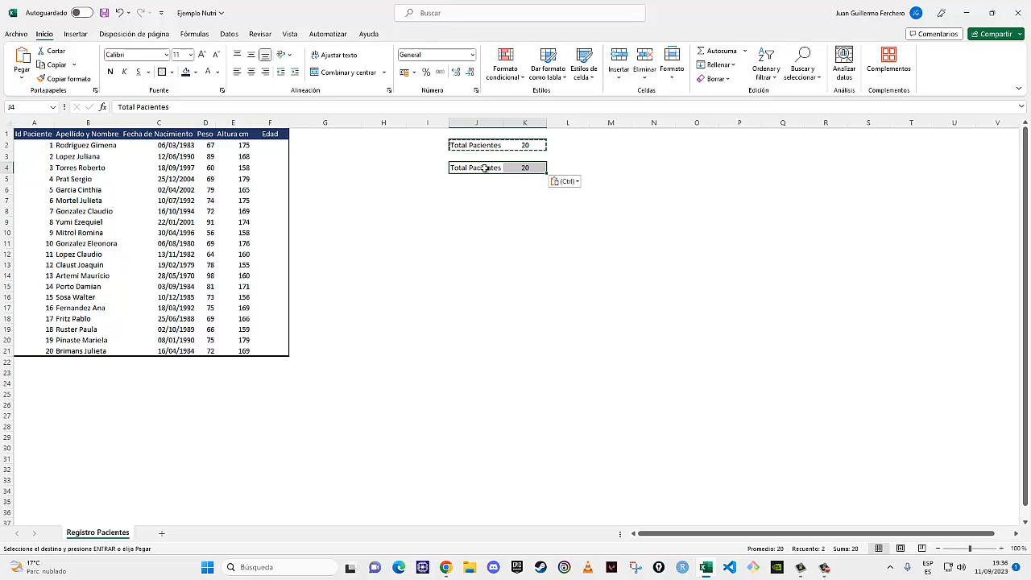
Change the CONTAR formula in K4 to the fixed range A2:A21
left_click(527, 168)
left_click(234, 107)
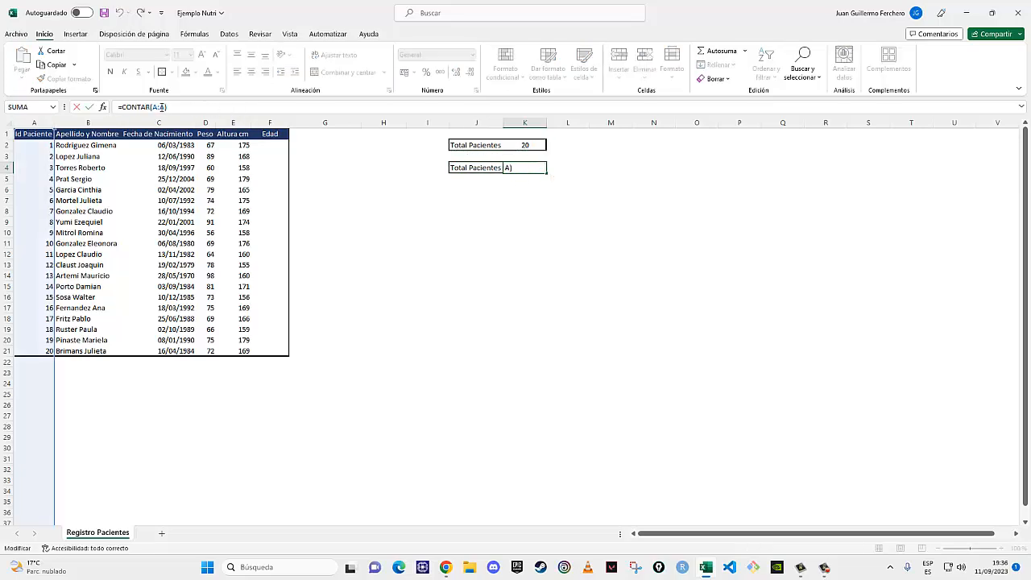
left_click_drag(164, 107, 151, 107)
left_click(156, 108)
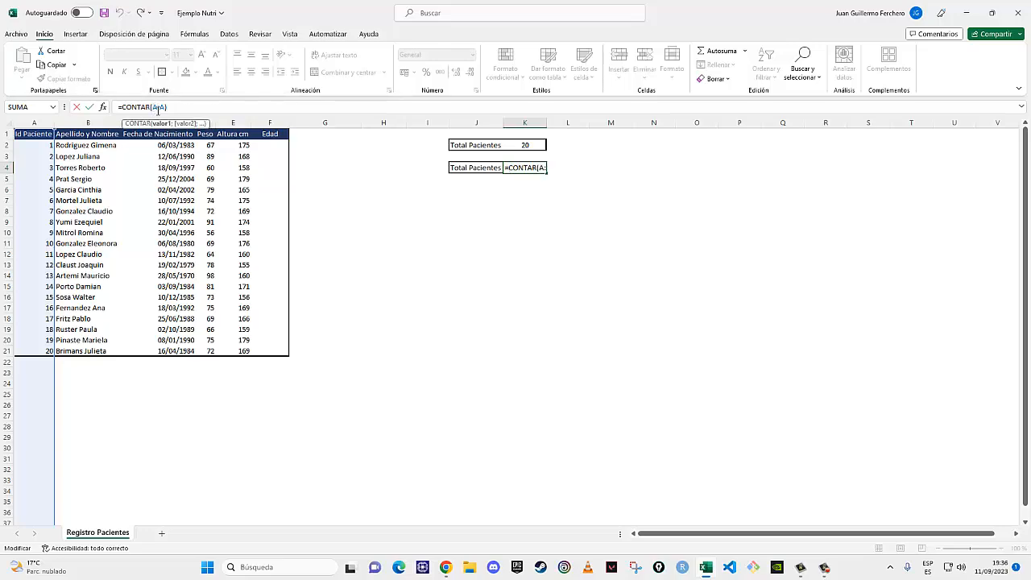
type("2:A")
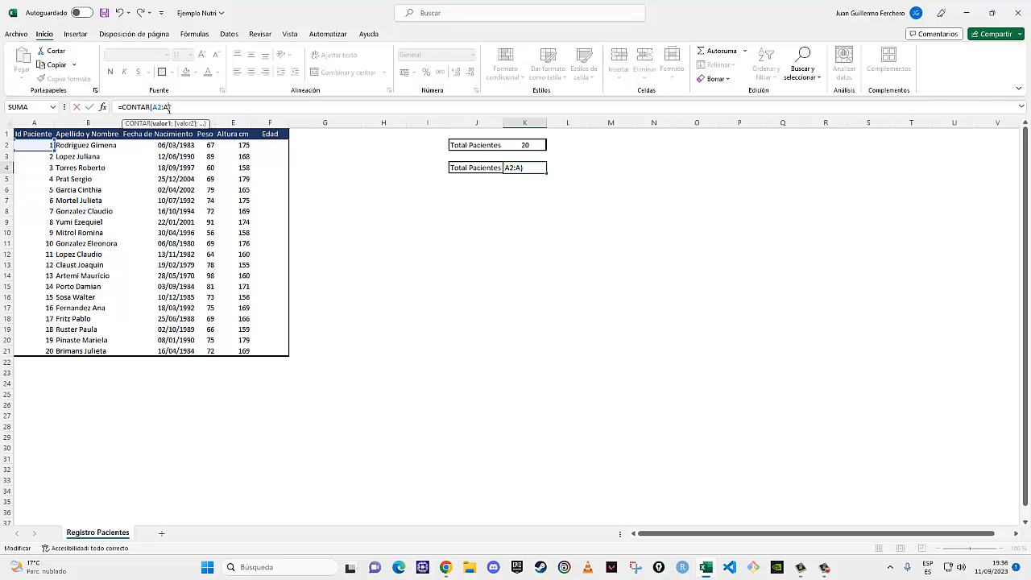
type("21")
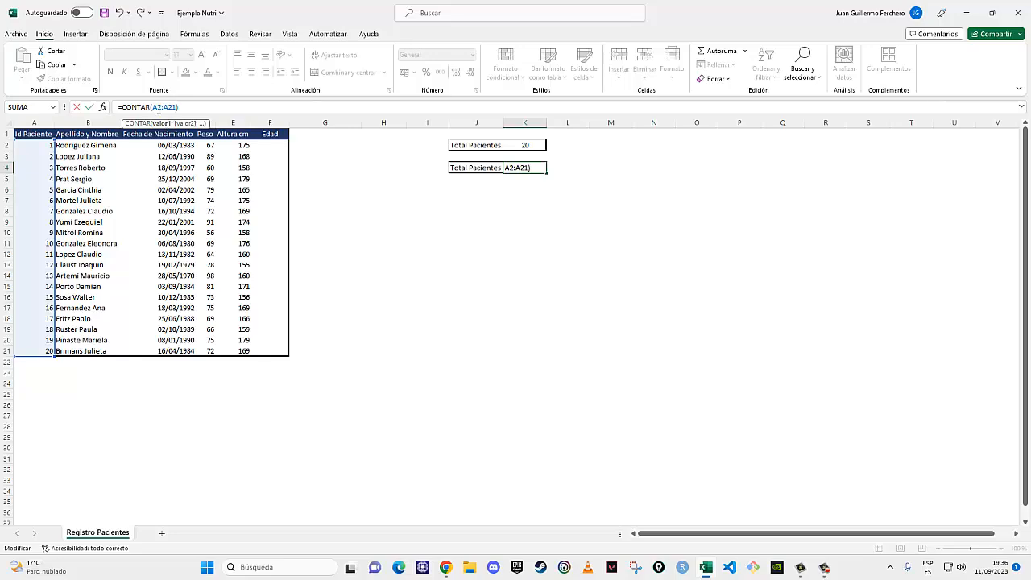
key("Return")
left_click(537, 168)
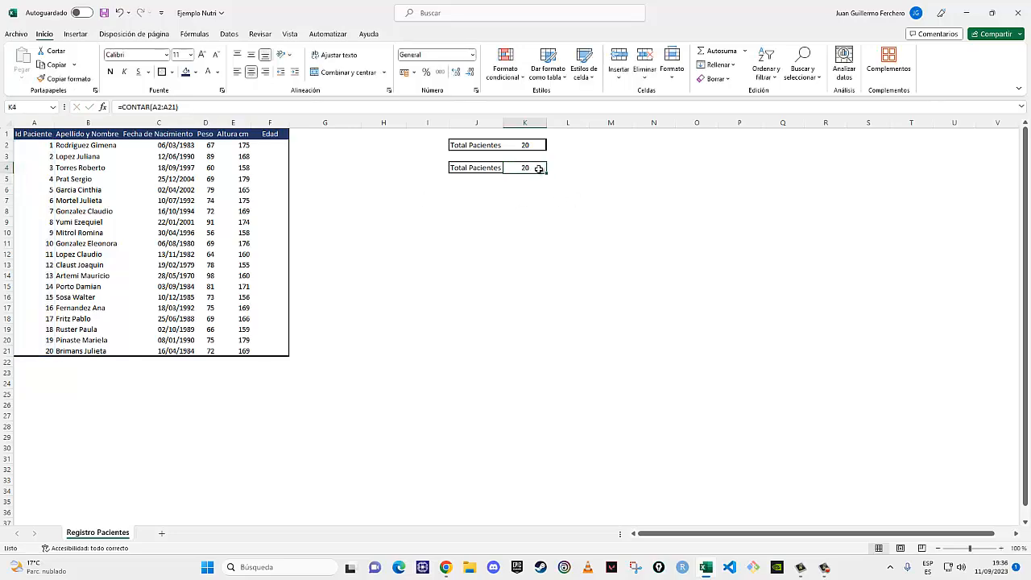
Add a test patient ID of 21 in A22, directly below the patient table
left_click(36, 370)
left_click(38, 362)
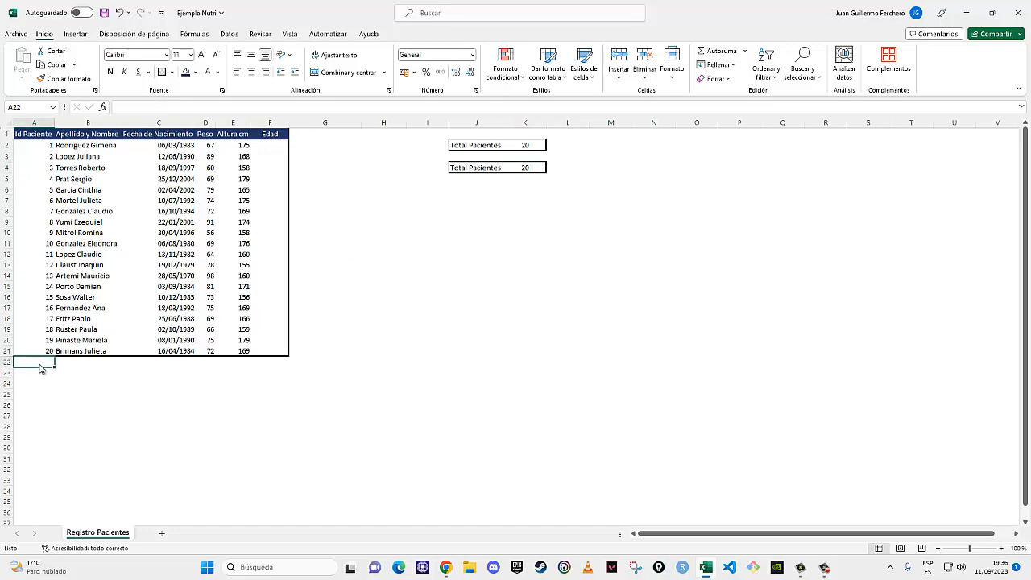
type("21")
key("Return")
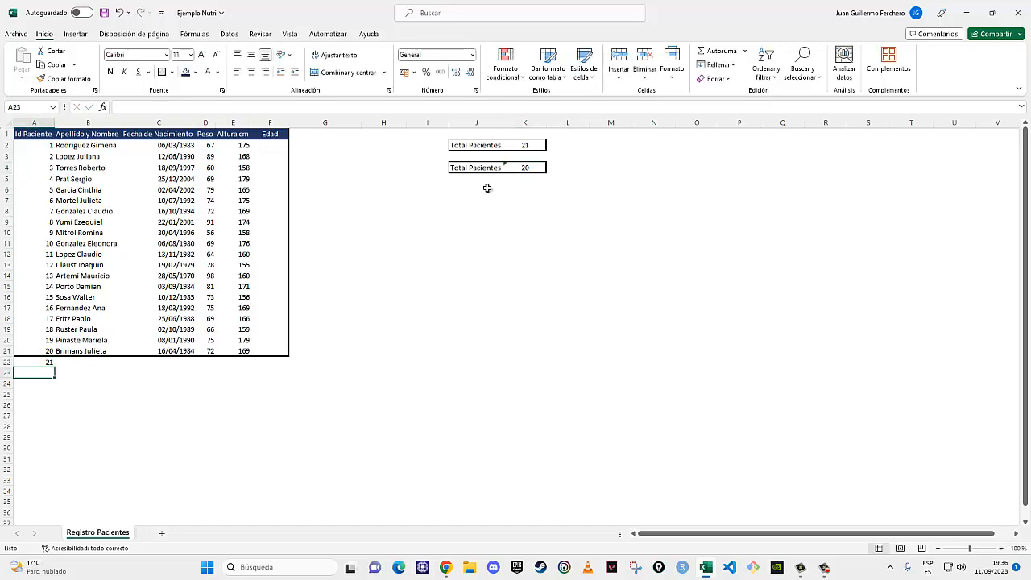
Compare the CONTAR formulas in K2 and K4 and inspect the error-checking options for K4
left_click(525, 145)
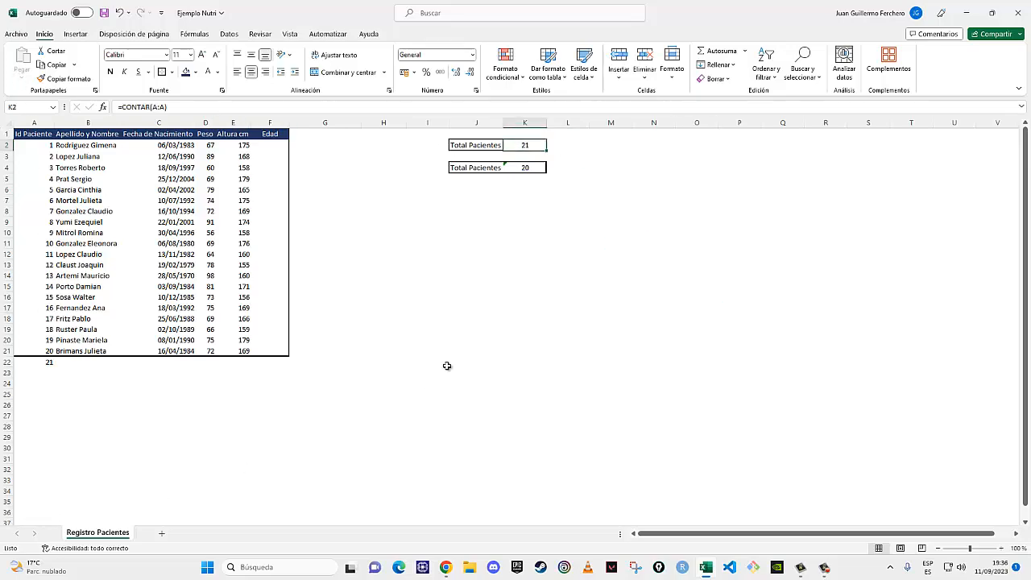
left_click(533, 167)
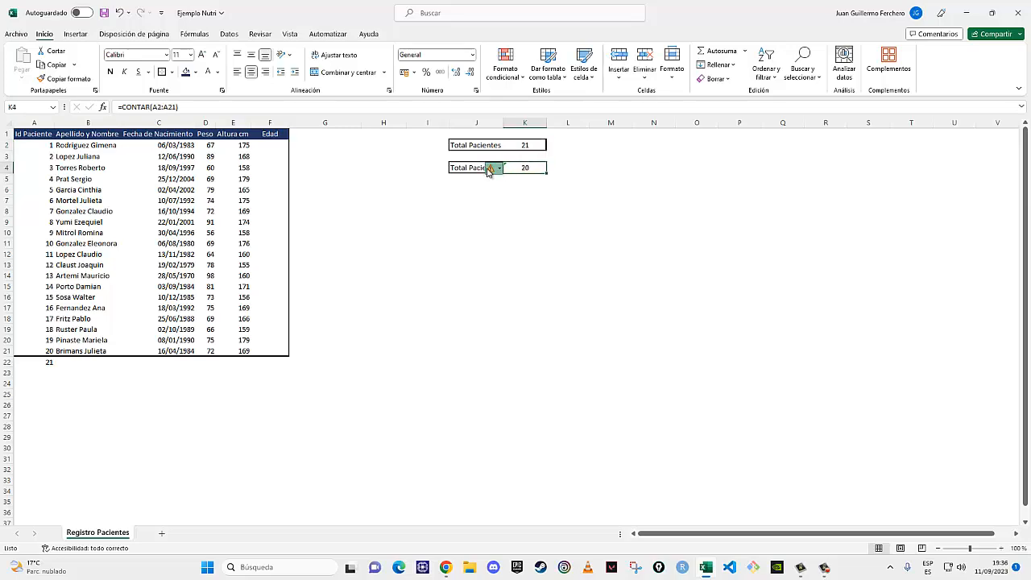
left_click(492, 169)
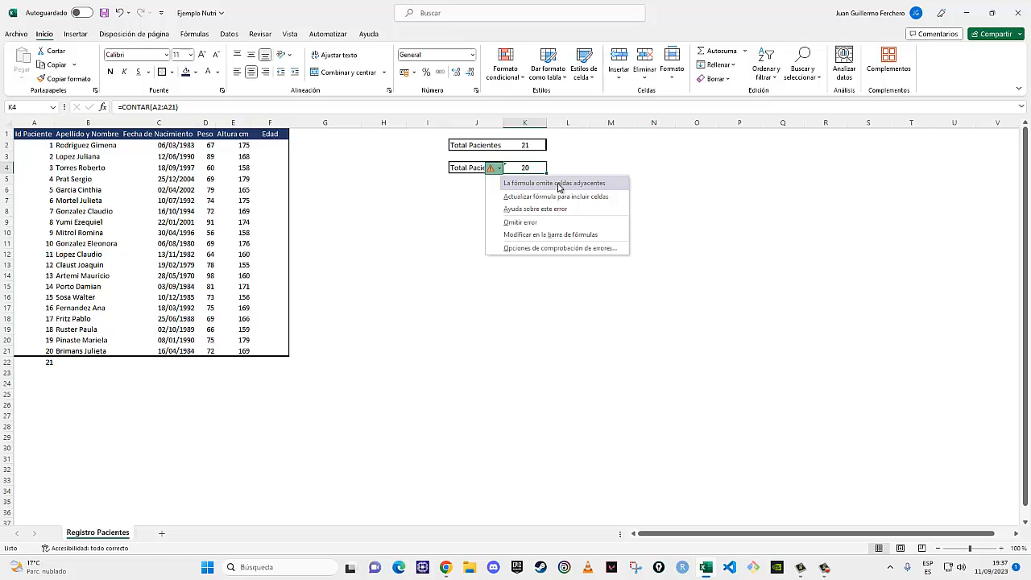
left_click(473, 180)
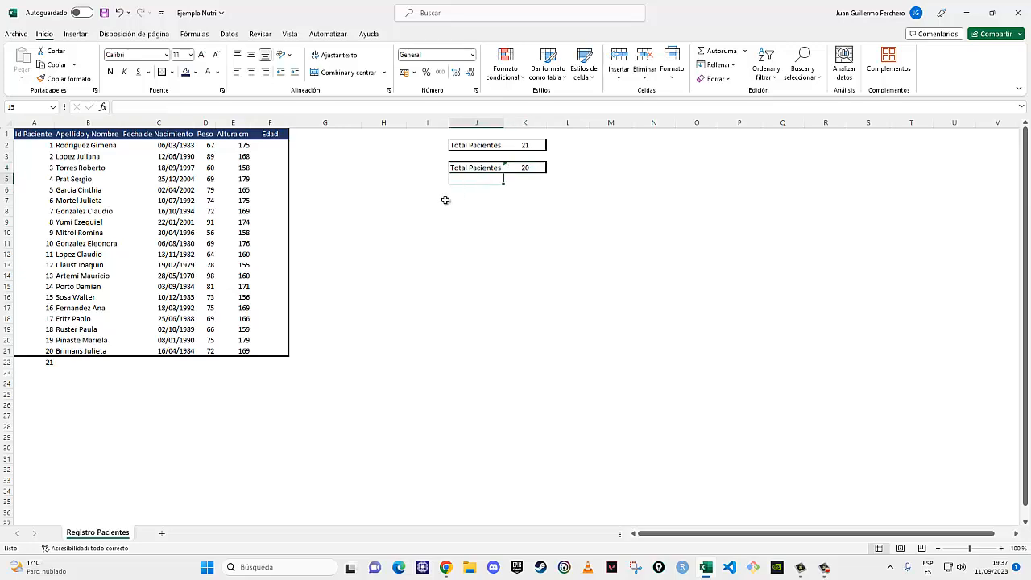
Clear the copied label and count from J4:K4 and remove their borders by copying the format of a blank cell over them
left_click_drag(458, 166, 527, 167)
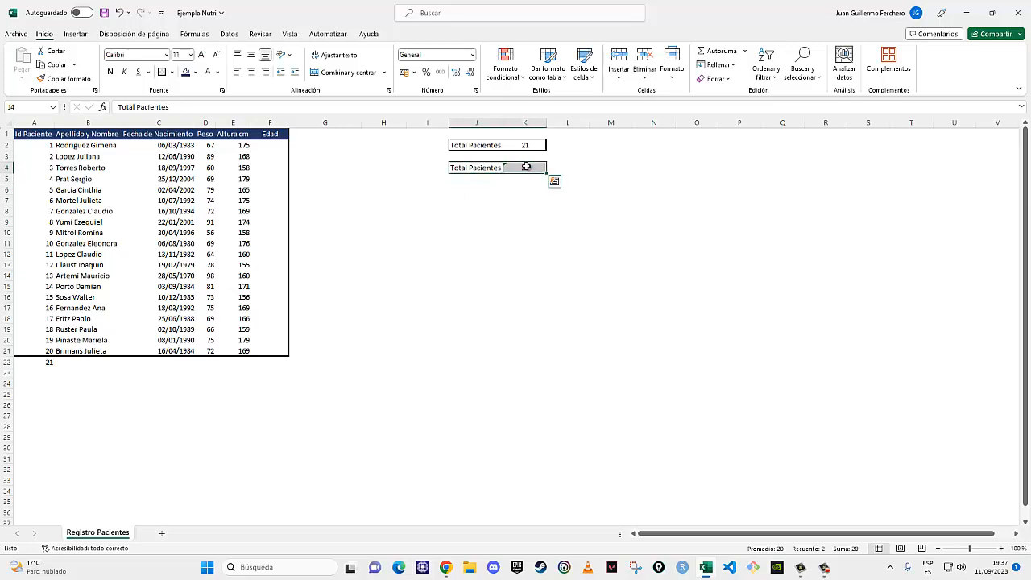
key("Delete")
left_click(679, 201)
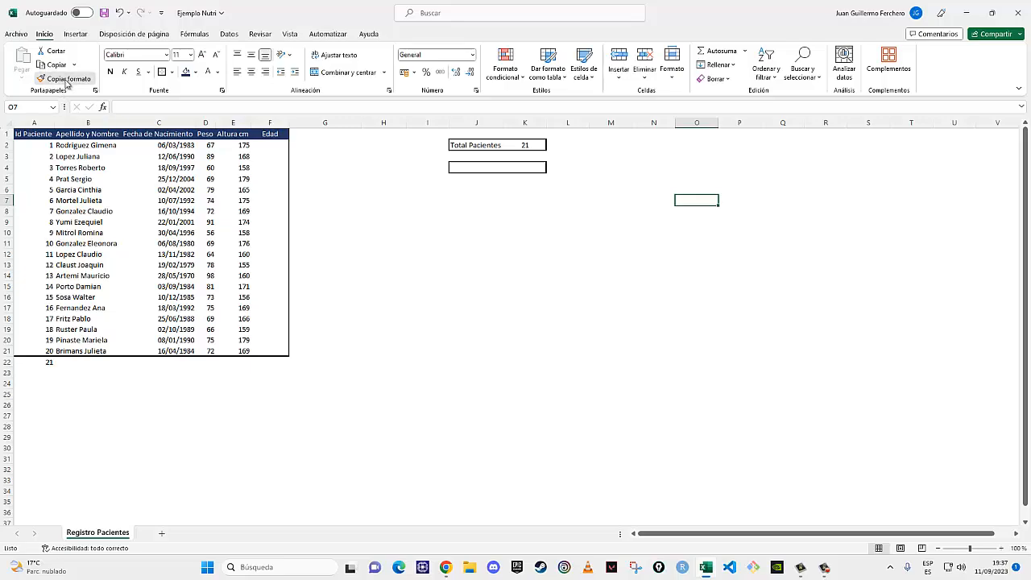
left_click(64, 78)
left_click_drag(585, 193, 425, 166)
left_click(424, 228)
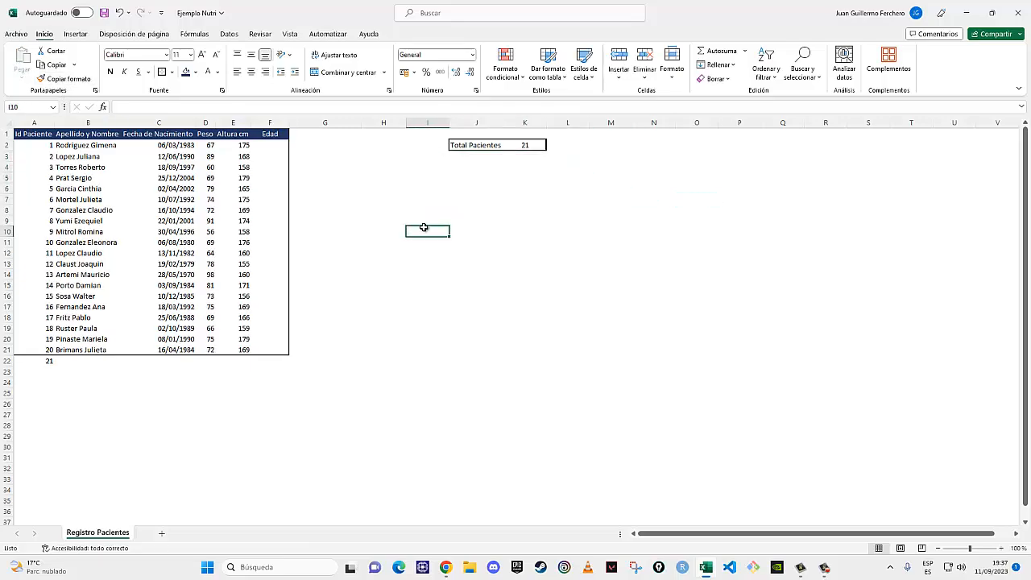
Delete the test ID from A22 and check the patient count in K2
left_click(44, 362)
key("Delete")
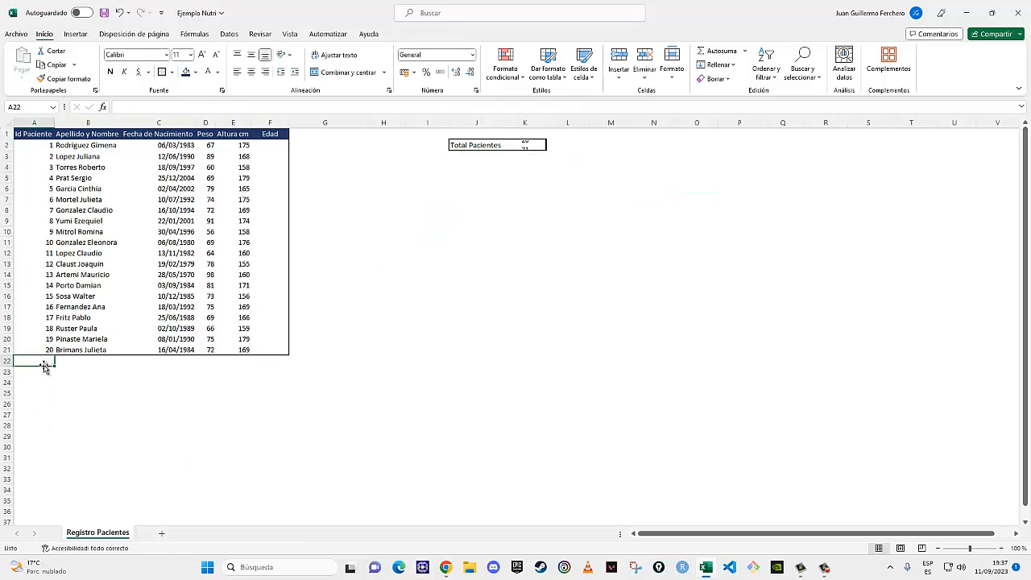
left_click(526, 145)
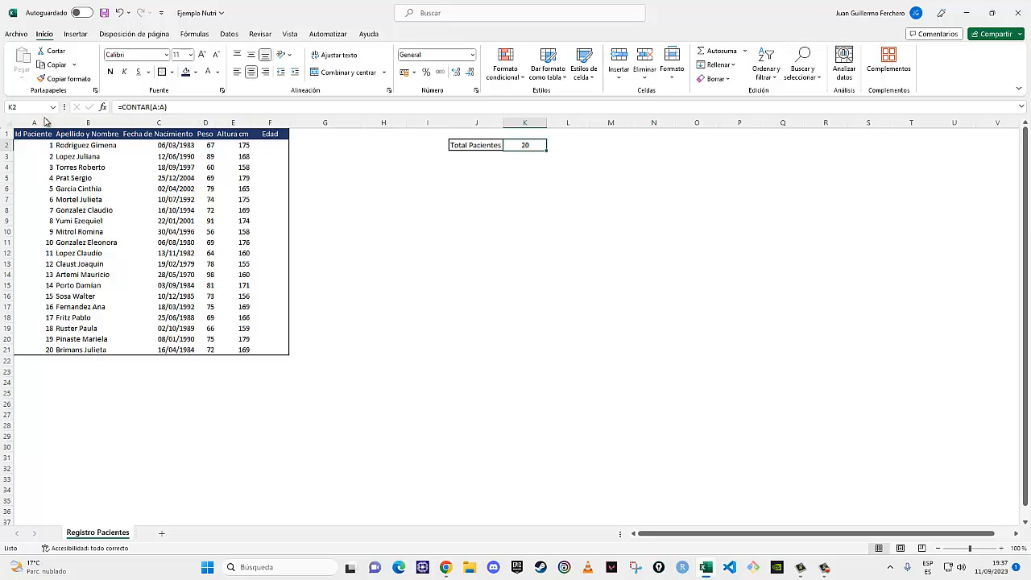
Examine column A as the range counted by the CONTAR formula in K2
left_click(42, 119)
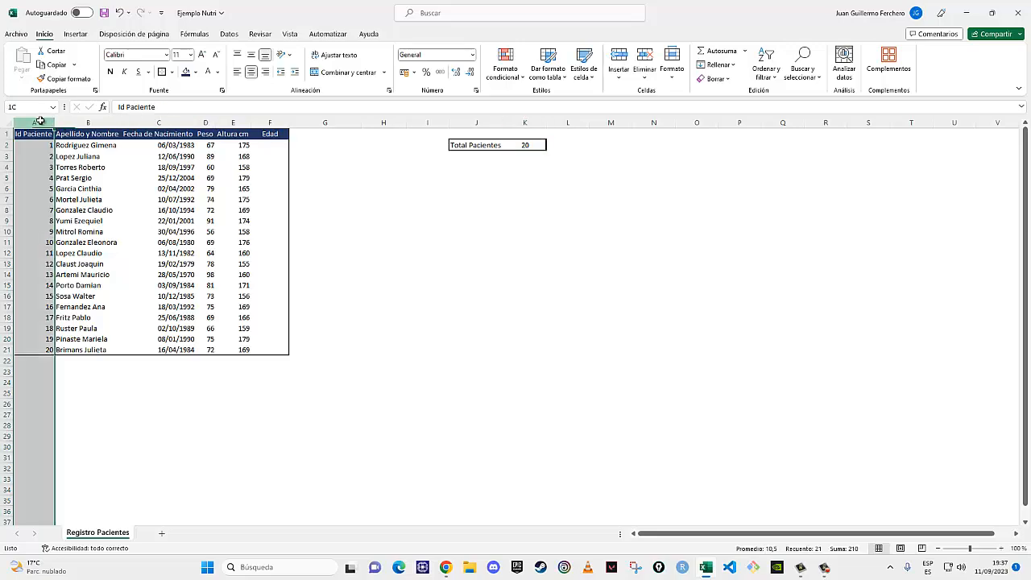
left_click(181, 106)
key("Escape")
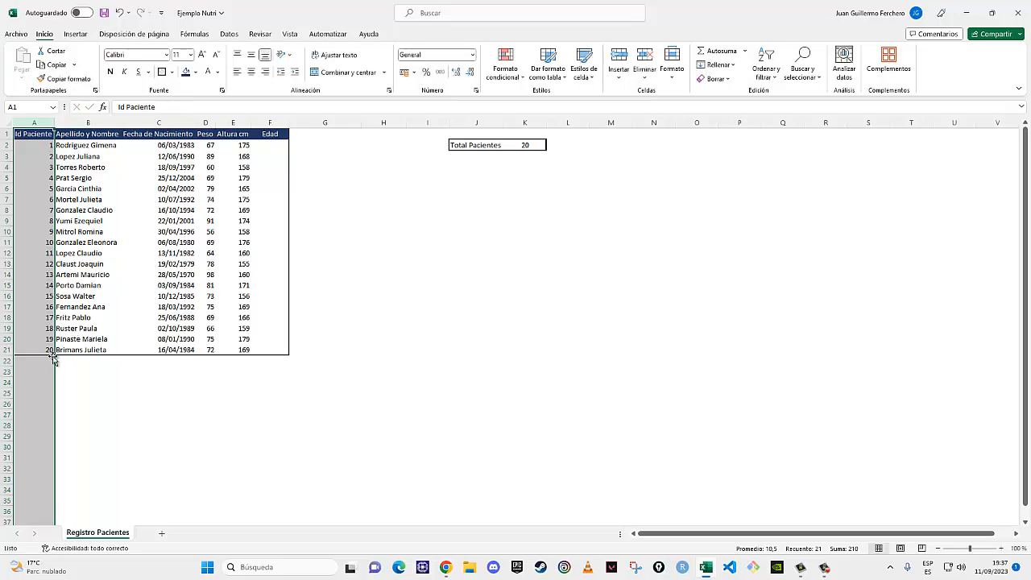
left_click(476, 317)
left_click(528, 147)
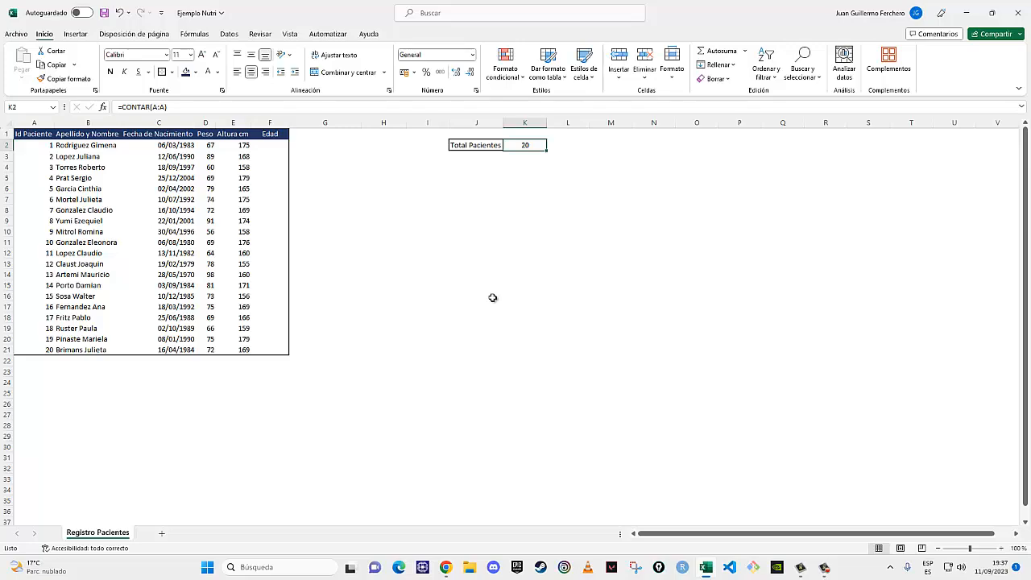
left_click(533, 156)
left_click(529, 208)
Enter the labels "Paciente Mayor" in J4 and "Paciente Menor" in J5
left_click(481, 165)
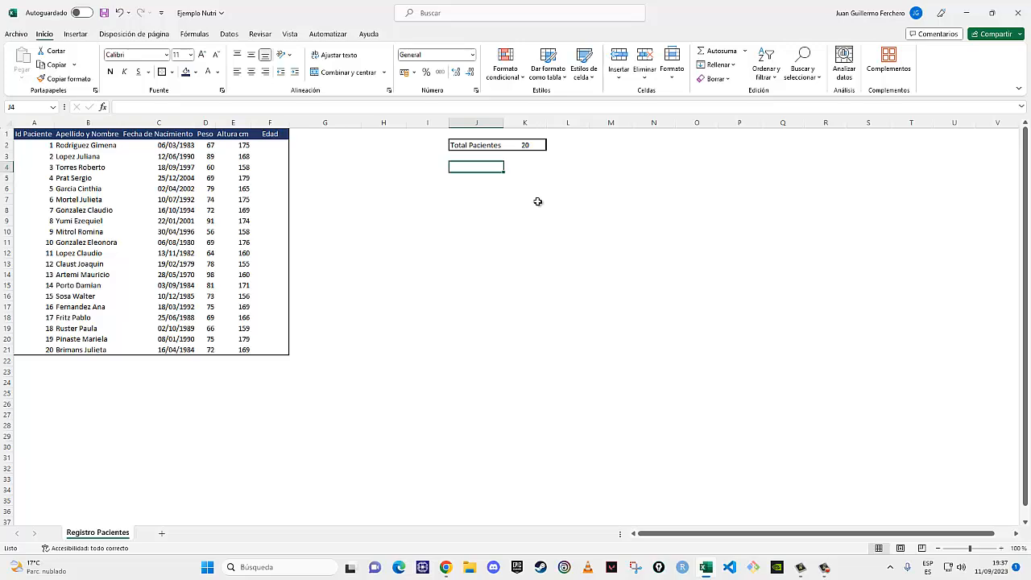
type("p")
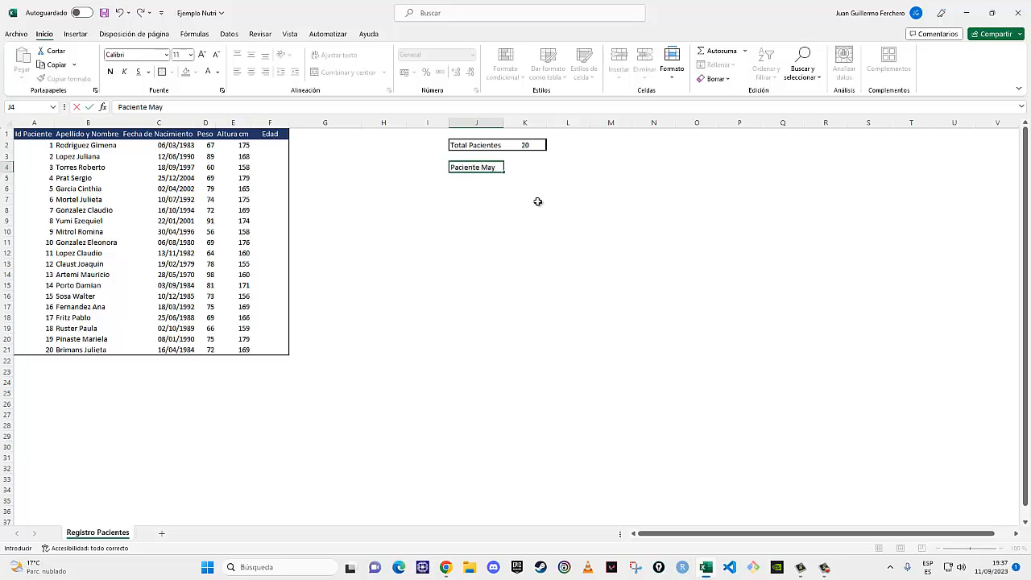
key("Return")
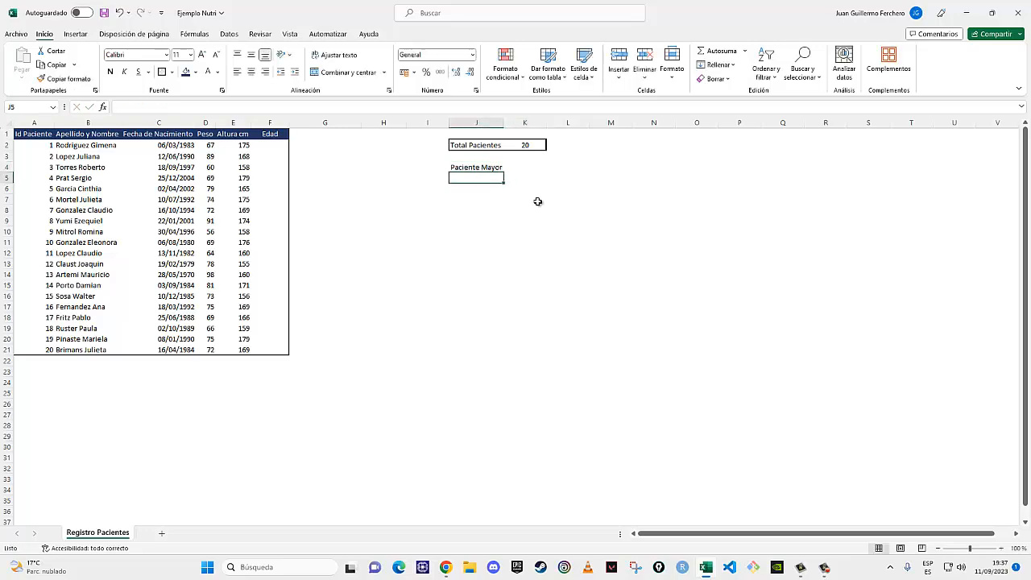
type("Paciente Menor")
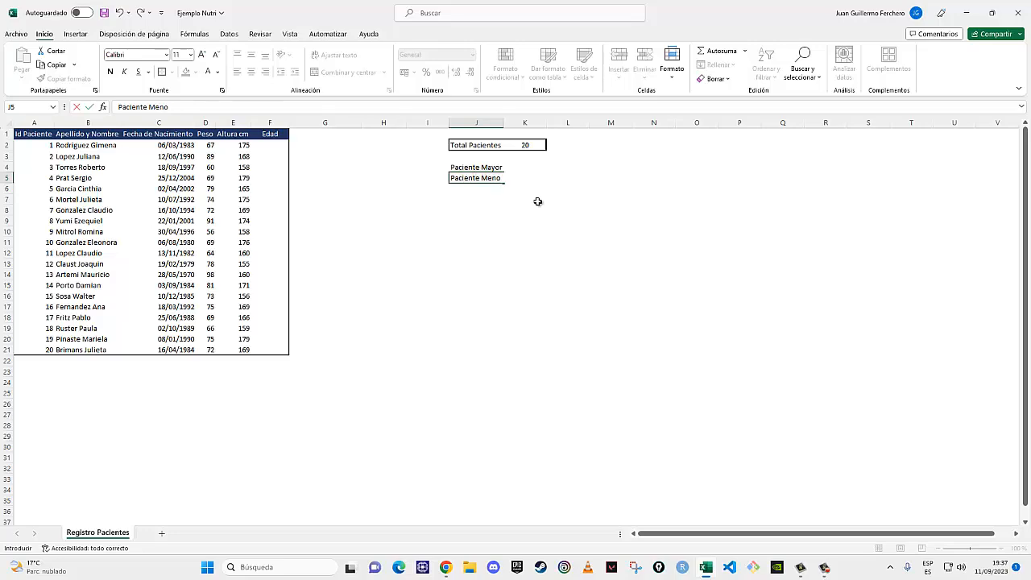
key("Return")
Enter a MIN formula in K4 over the whole Fecha de Nacimiento column, C:C
left_click(532, 166)
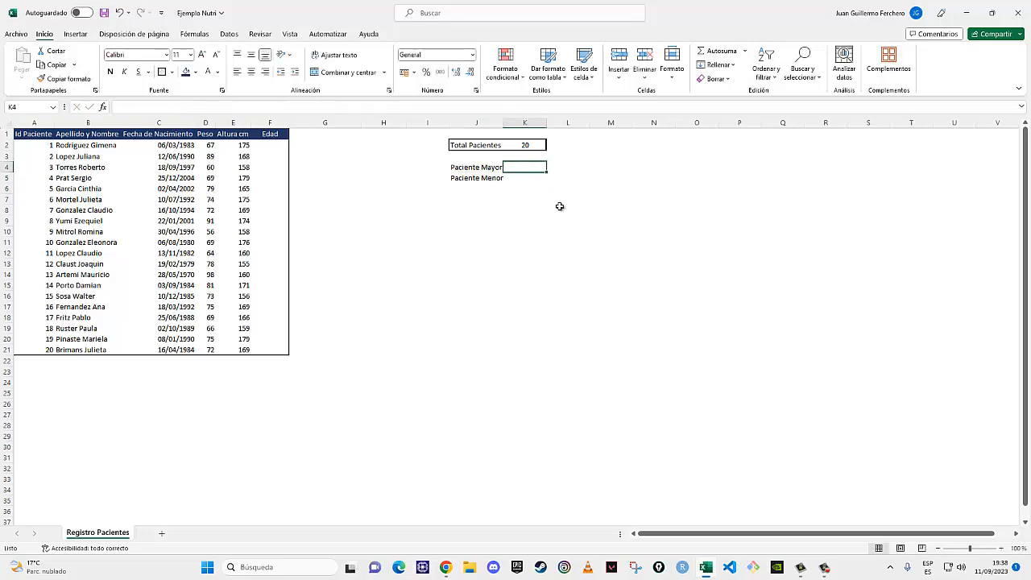
type("=")
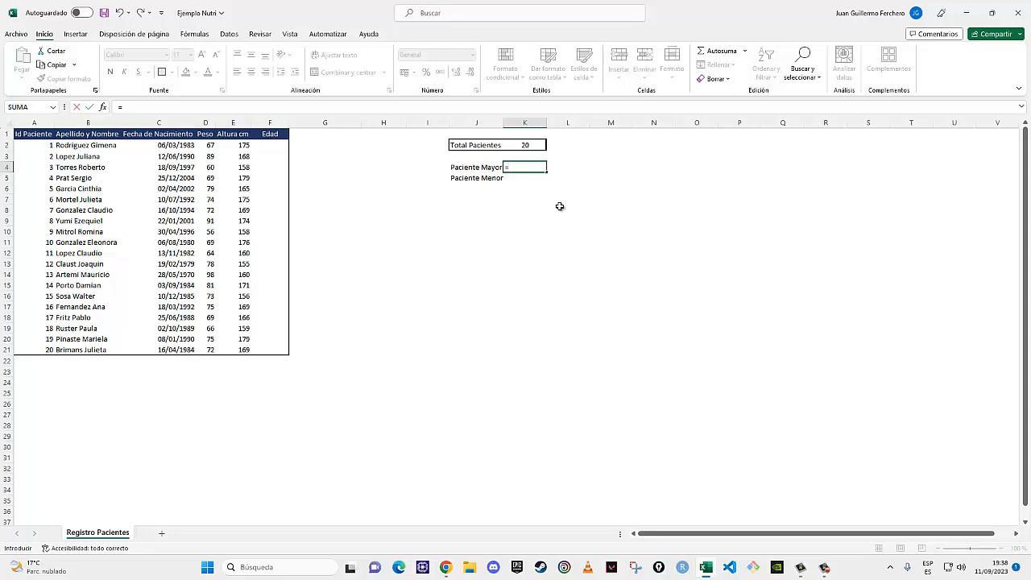
type("min")
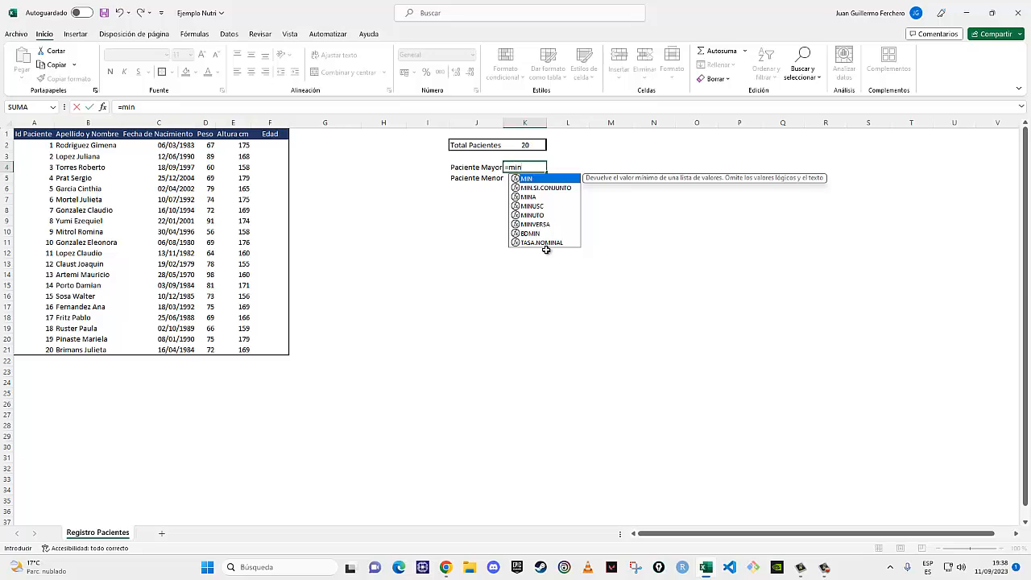
double_click(527, 178)
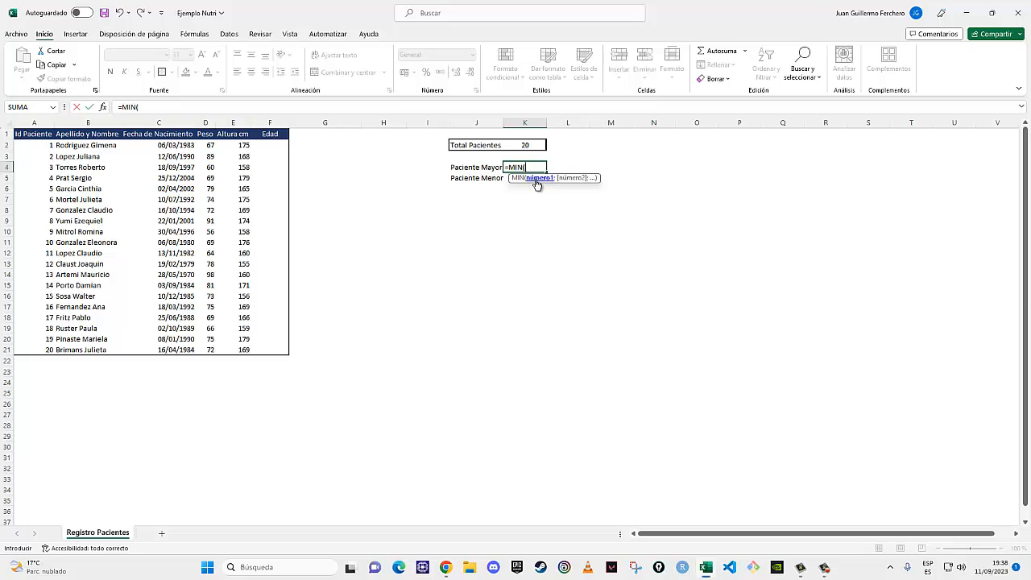
left_click(176, 123)
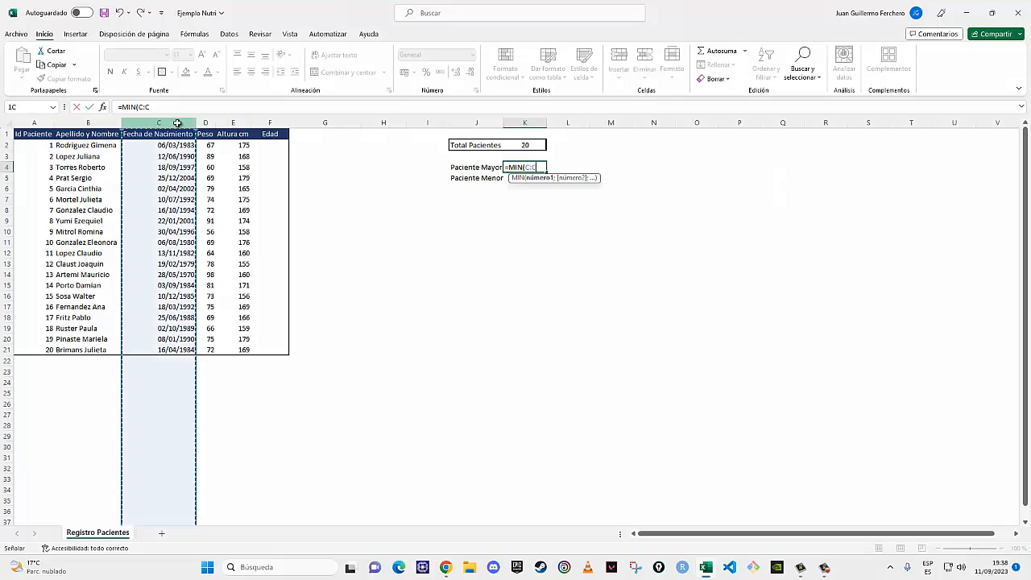
key("Return")
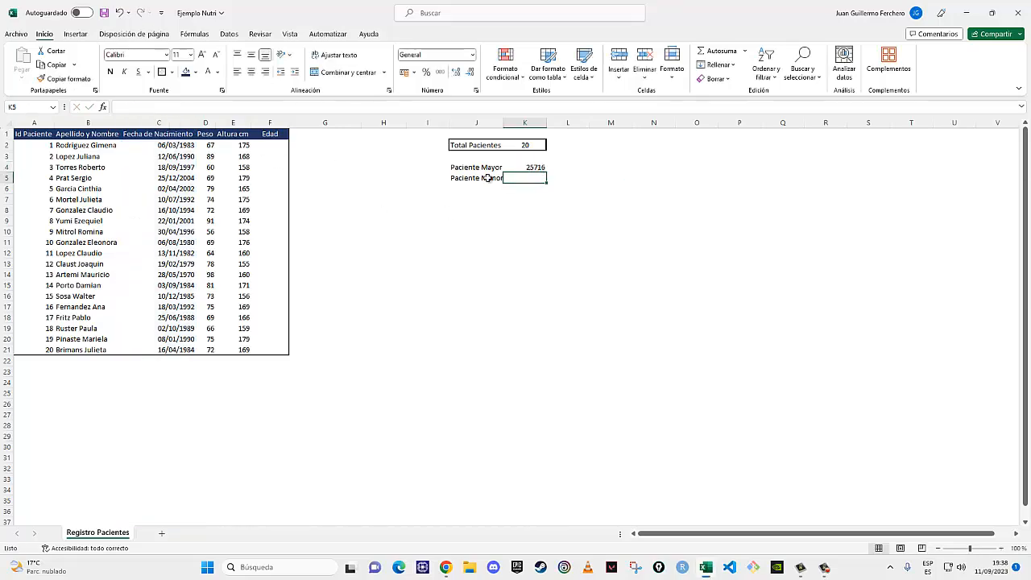
Copy the date format from C2 to the MIN result in K4 and check it against the birth date in C14
left_click(519, 167)
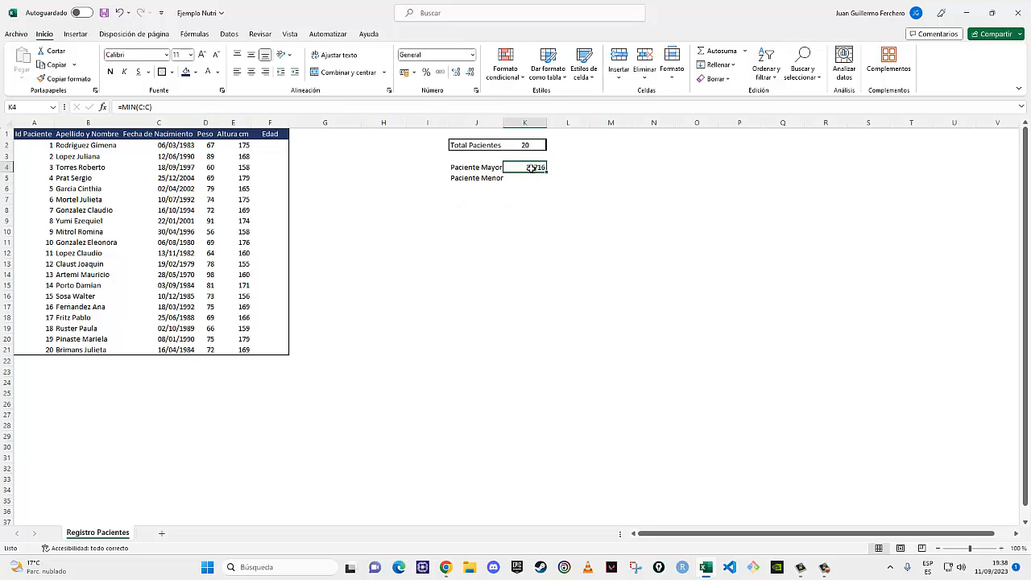
left_click(174, 146)
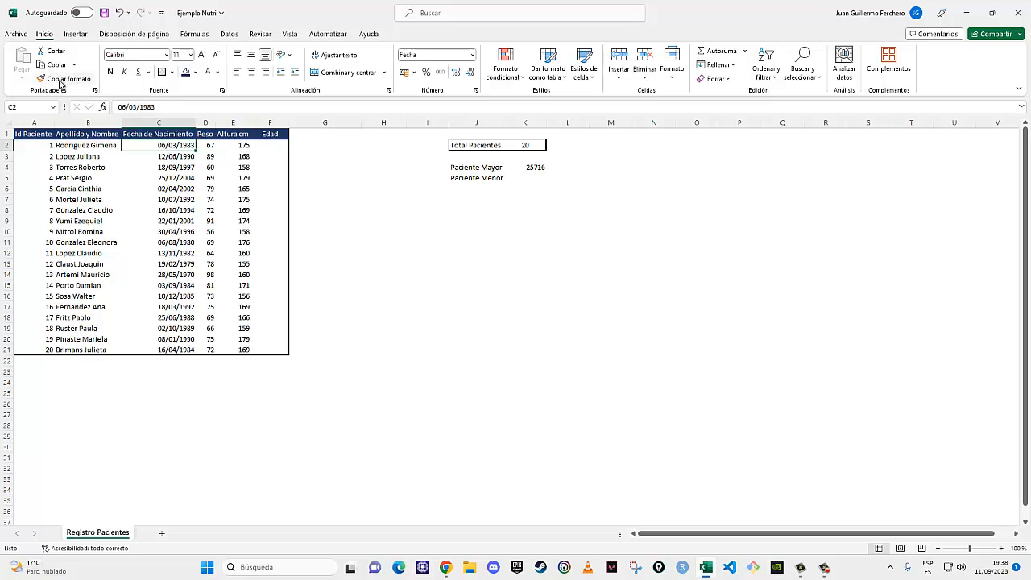
left_click(179, 158)
left_click(179, 146)
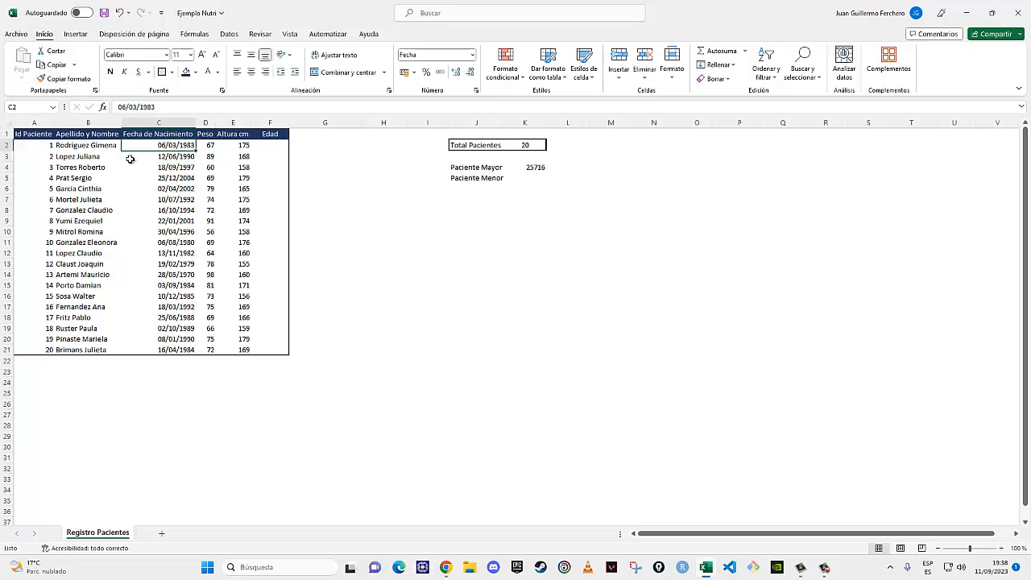
left_click(64, 78)
left_click(528, 167)
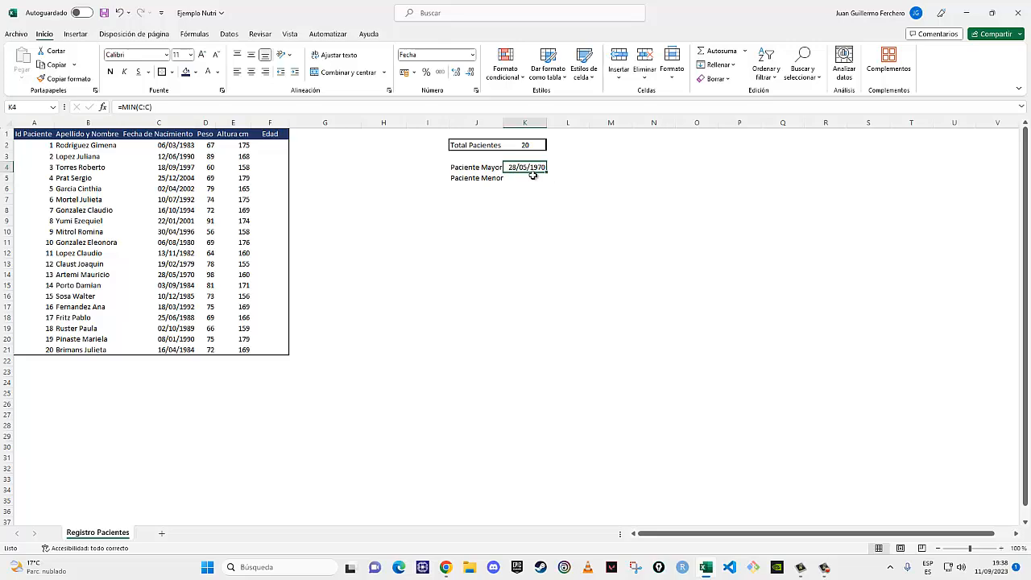
left_click(182, 275)
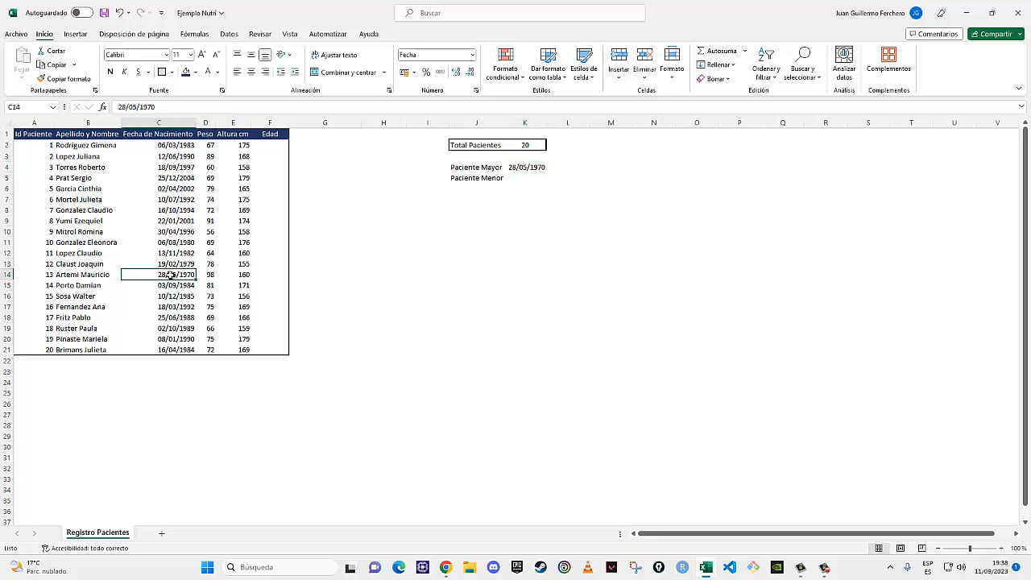
mouse_move(174, 276)
left_mouse_down()
mouse_move(37, 281)
mouse_move(177, 275)
left_mouse_up()
Reuse the K4 formula text =MIN(C:C) in K5, beside the Paciente Menor label
left_click(527, 179)
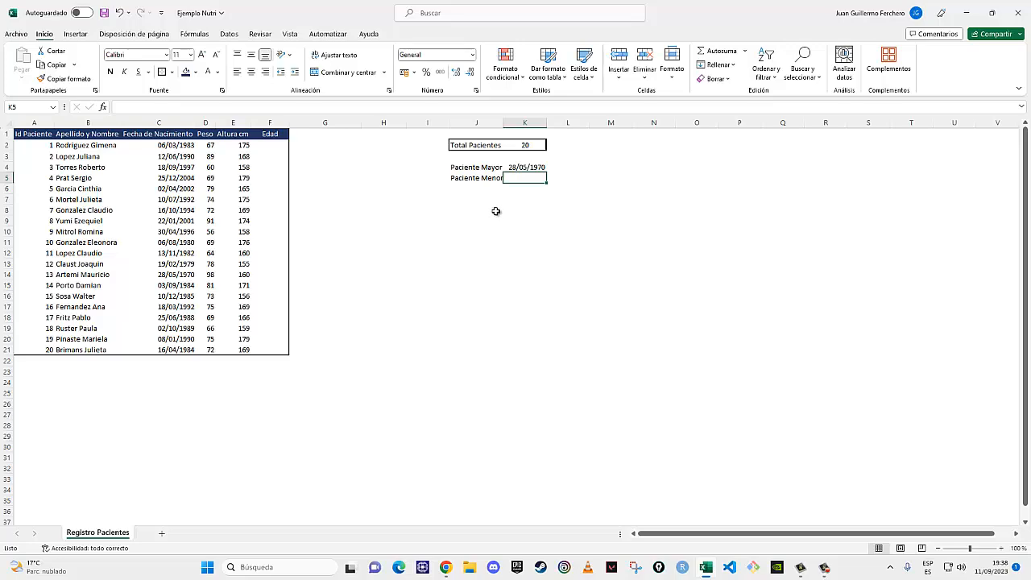
left_click(522, 166)
left_click(519, 178)
left_click(534, 166)
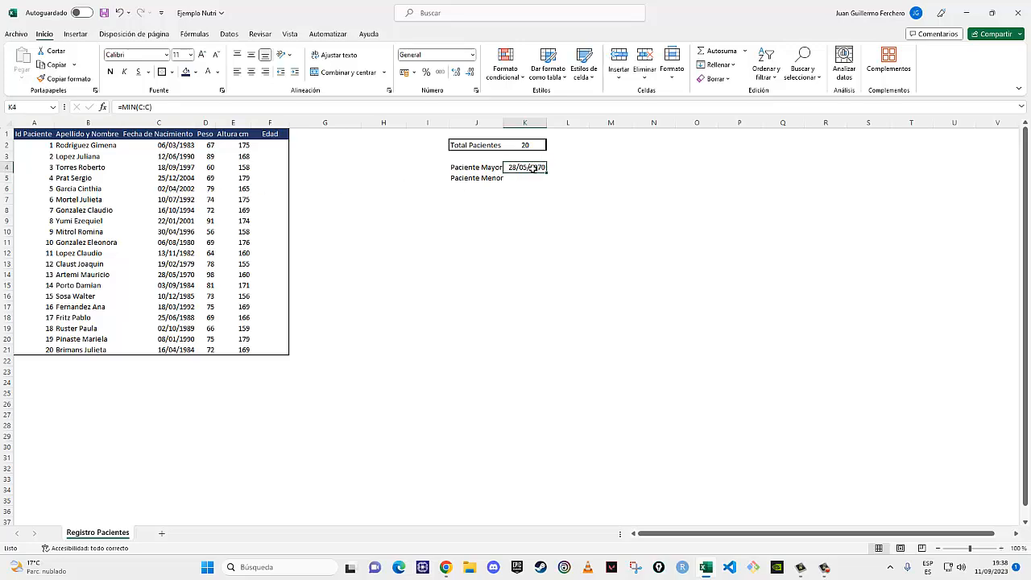
left_click(172, 107)
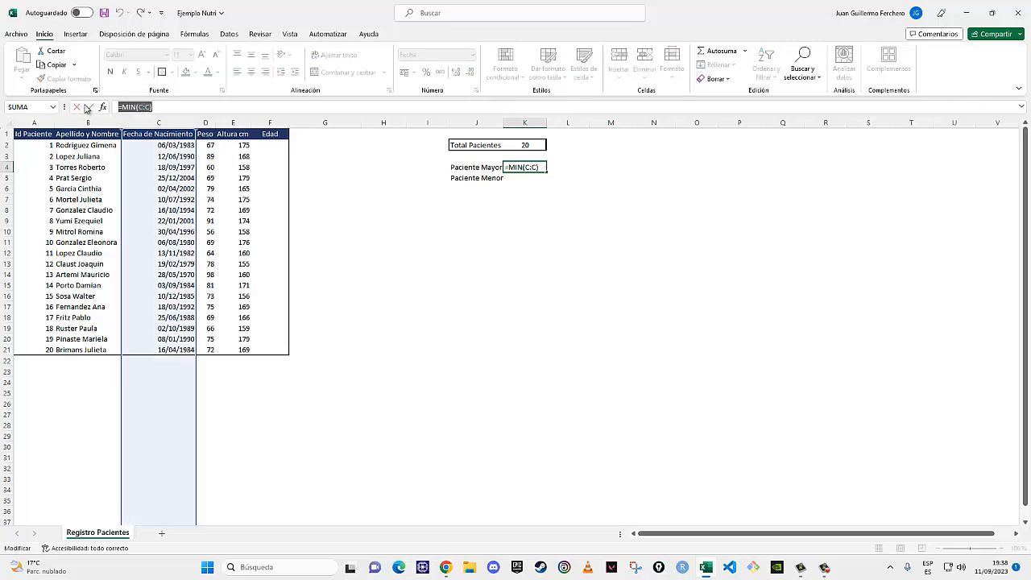
key("Escape")
left_click(512, 180)
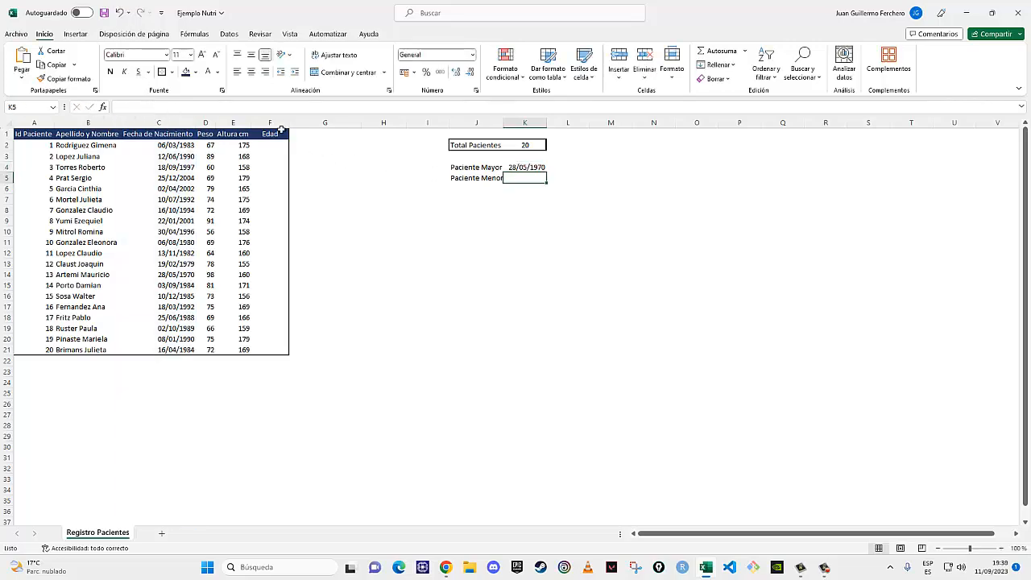
type("=MIN(C:C)")
key("Return")
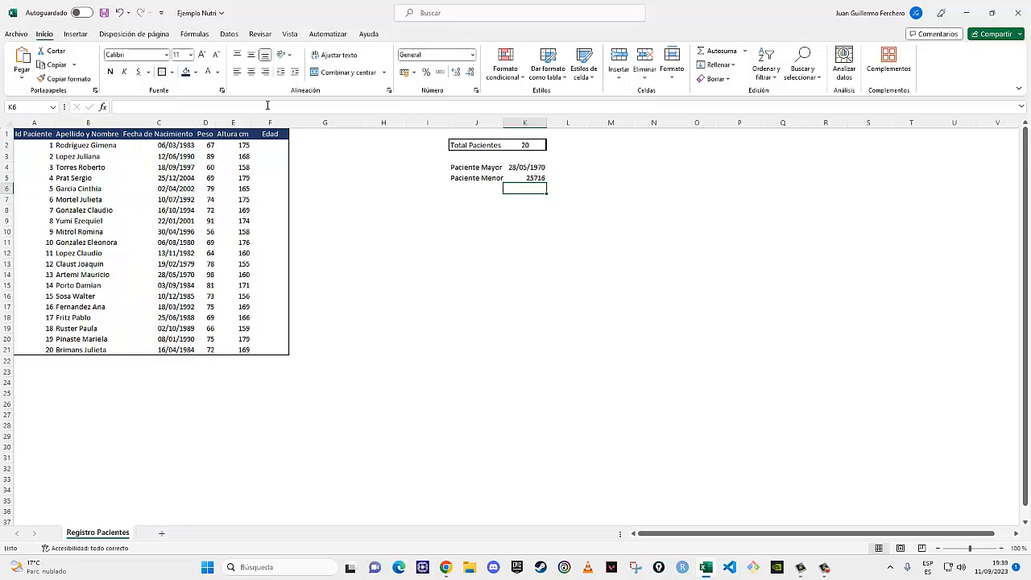
Copy the date format from K4 to the Paciente Menor result in K5
left_click(537, 178)
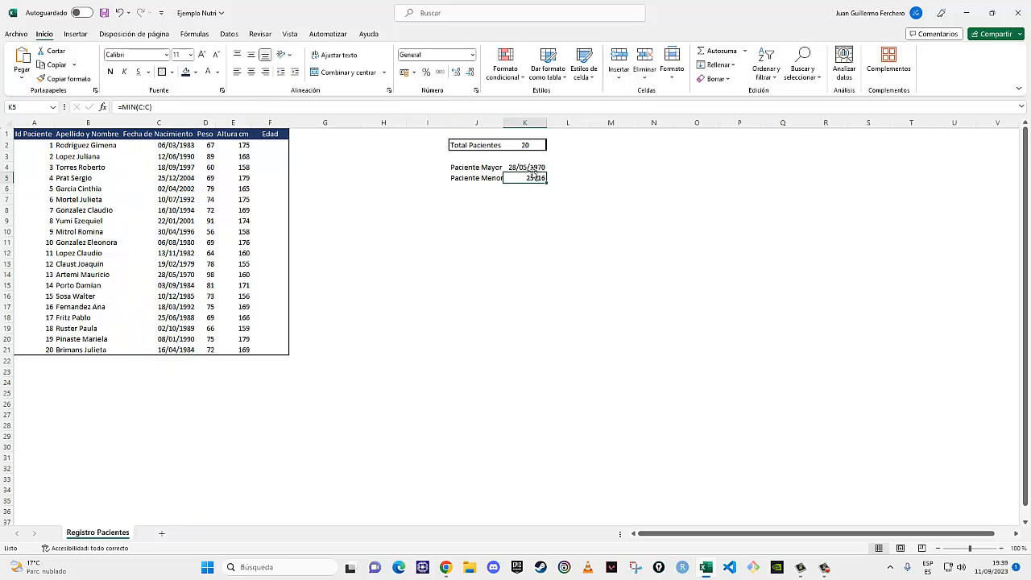
left_click(520, 167)
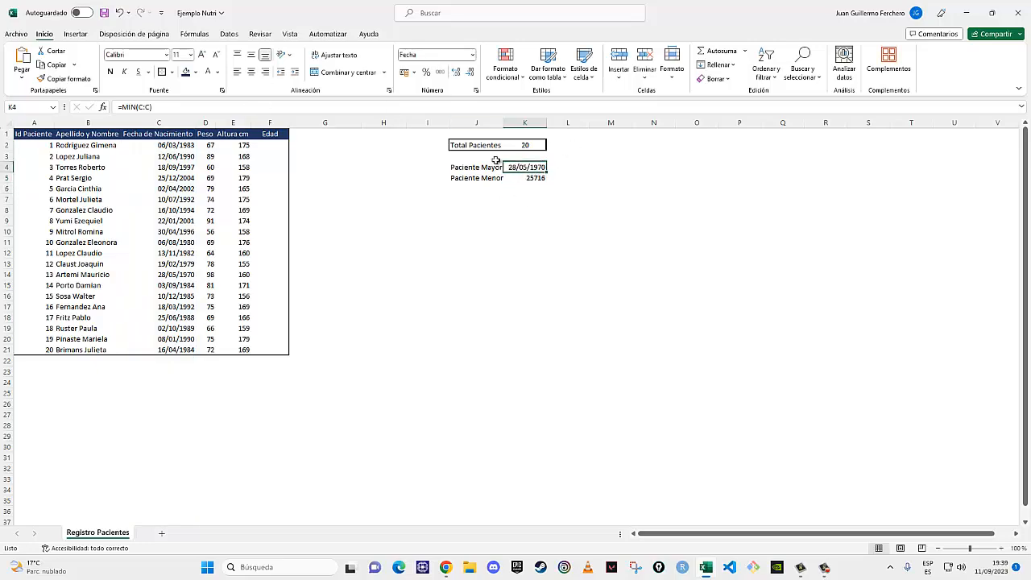
left_click(65, 78)
left_click(538, 178)
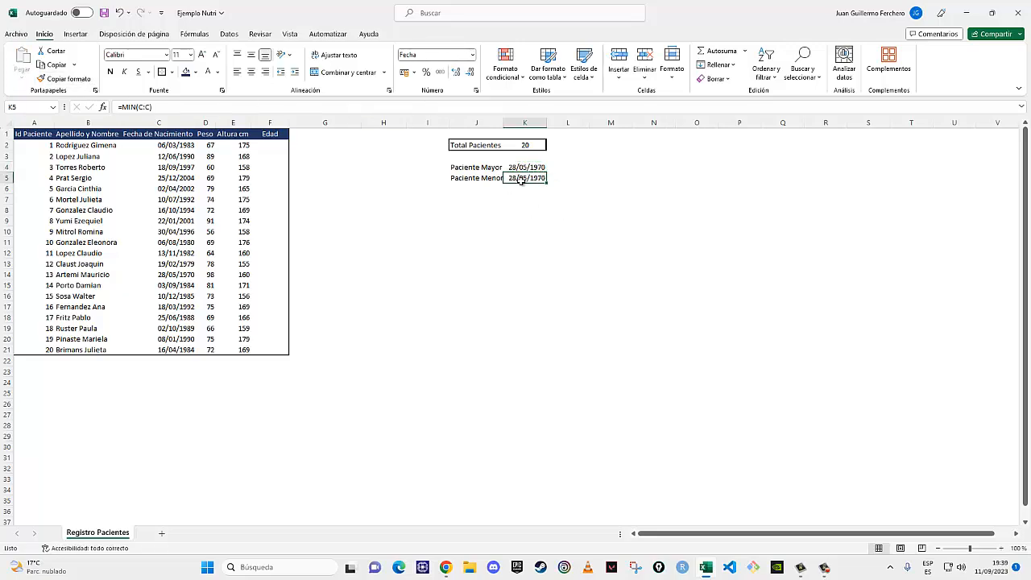
Open the formula in K5 for editing and select the letters "IN" of its function name
left_click(132, 107)
double_click(129, 107)
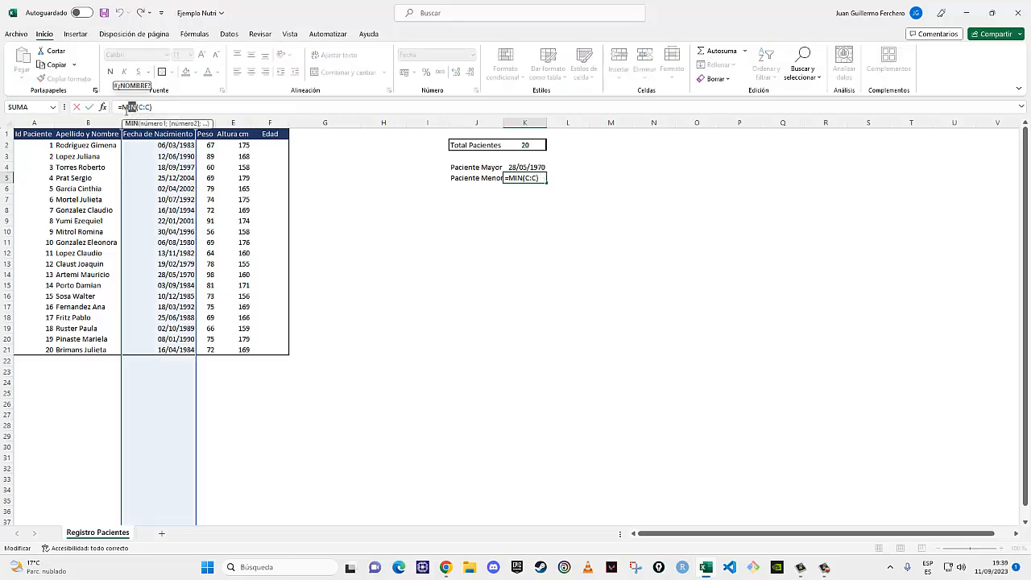
Change the Paciente Menor formula in K5 to =MAX(C:C) and check it against the matching birth date in column C
type("MAX")
key("Return")
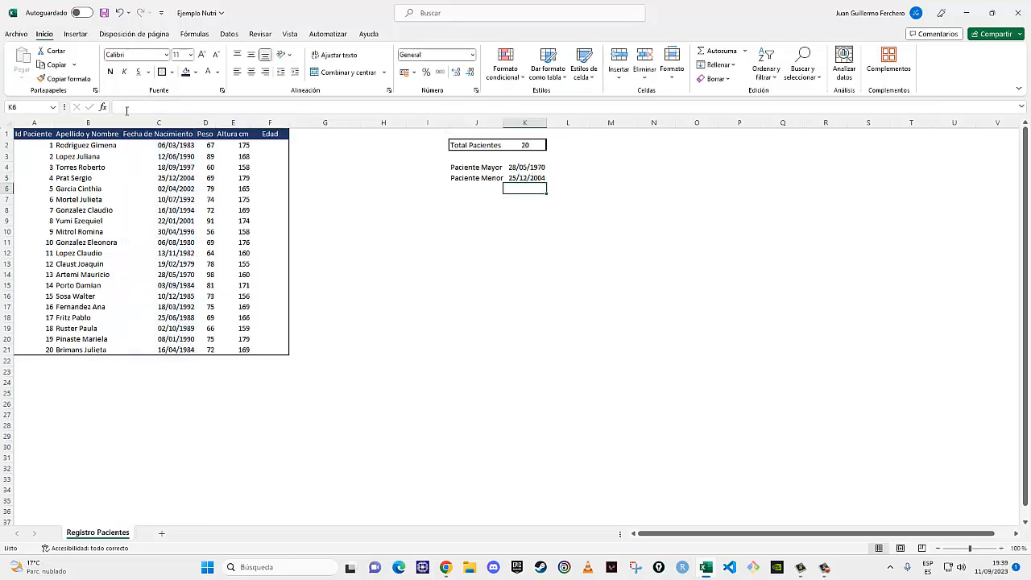
left_click(530, 178)
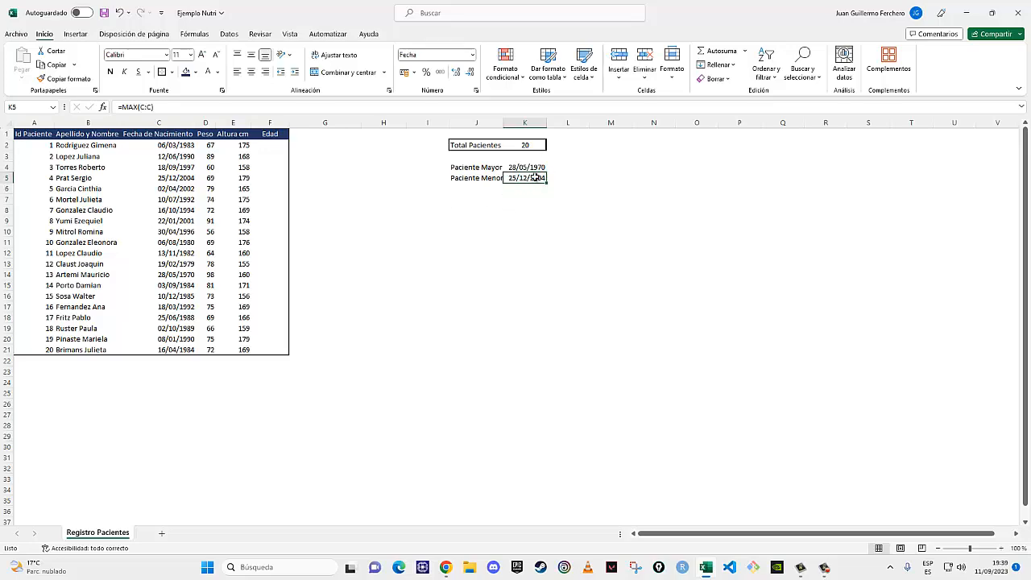
left_click(187, 177)
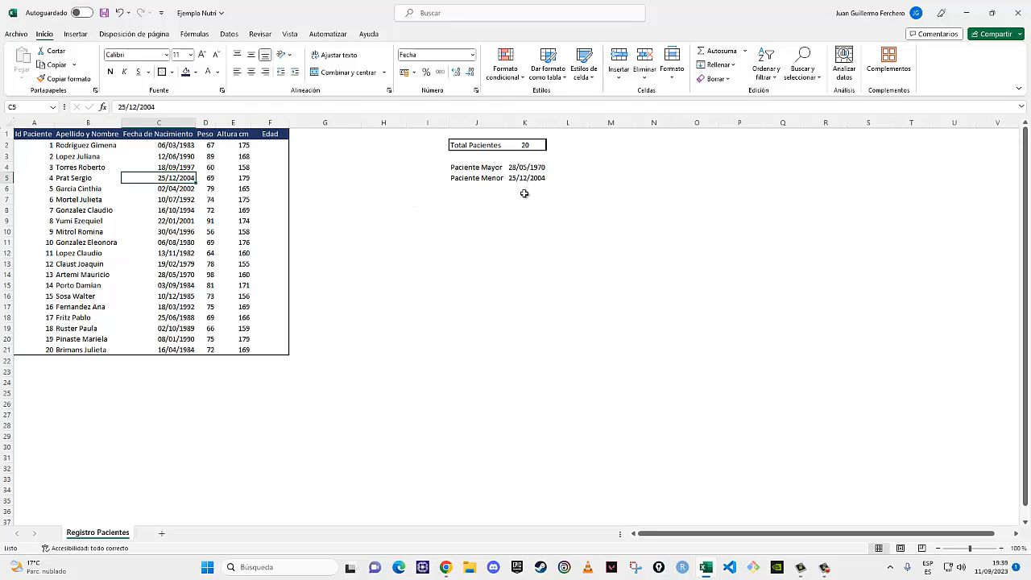
Apply an outside border around the Paciente Mayor and Paciente Menor block, J4:K5
left_click(464, 168)
left_click_drag(464, 169, 527, 178)
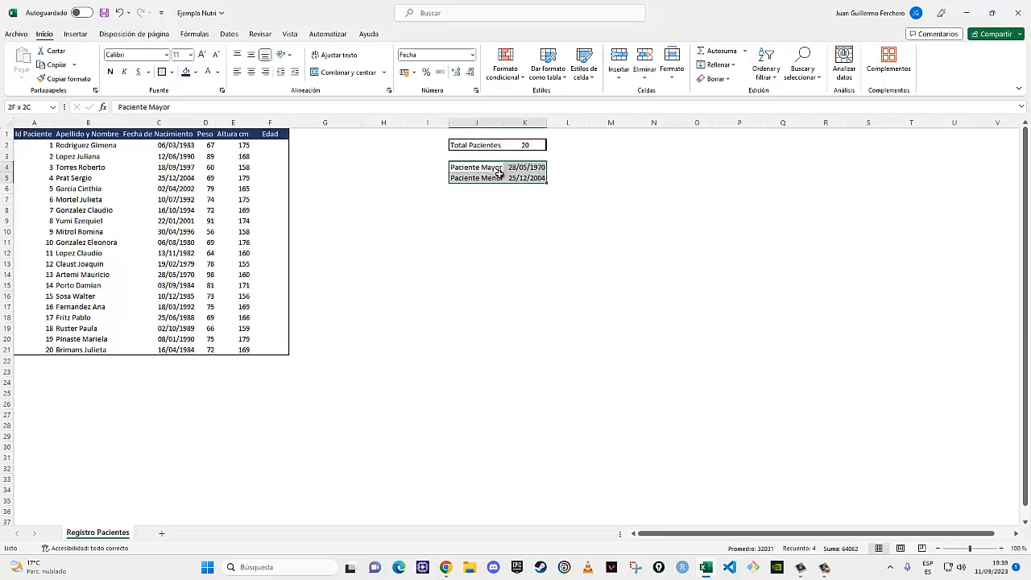
left_click(162, 72)
left_click(551, 210)
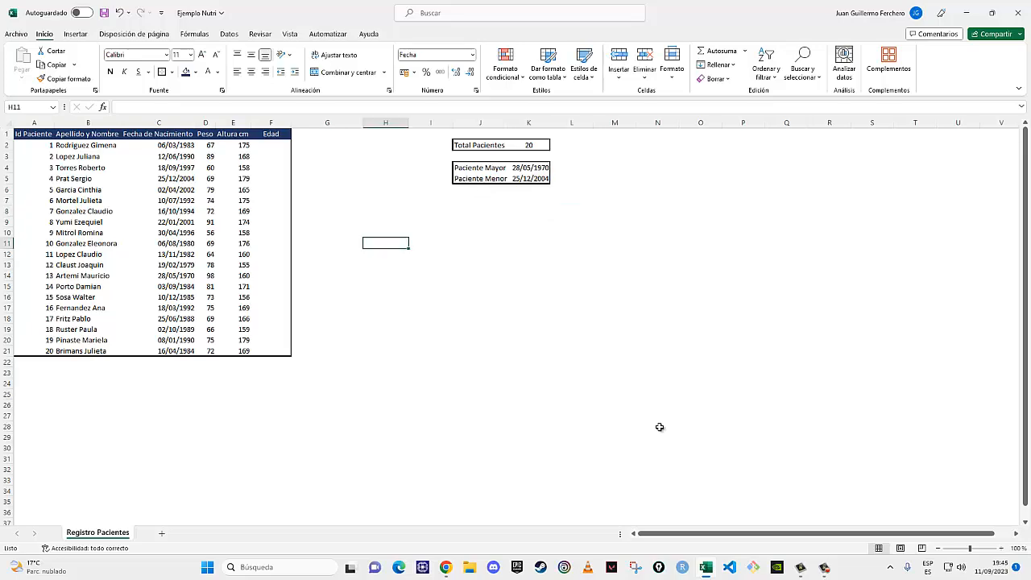
left_click(464, 287)
left_click(382, 231)
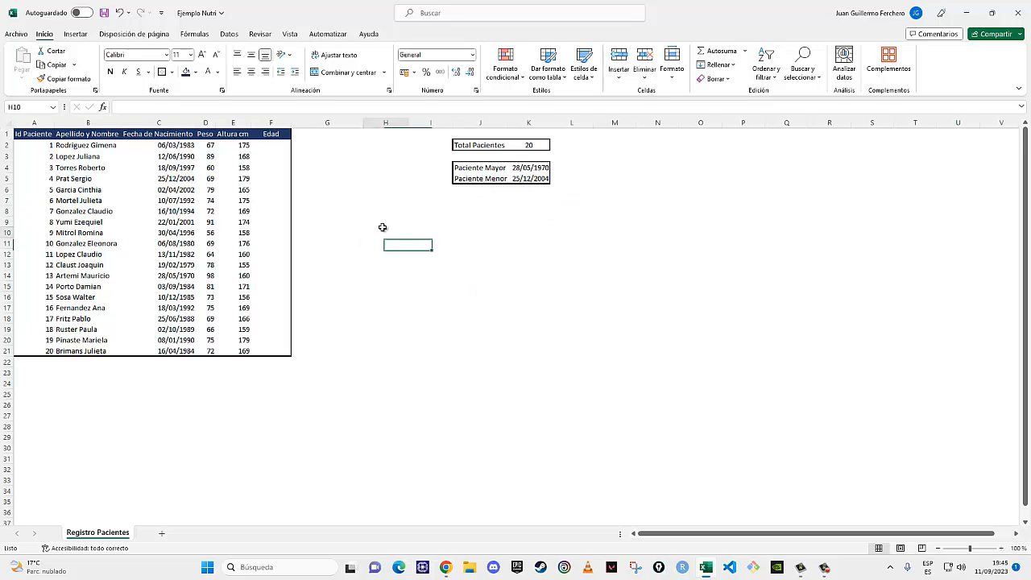
left_click(422, 269)
left_click(556, 286)
left_click(398, 276)
left_click(374, 251)
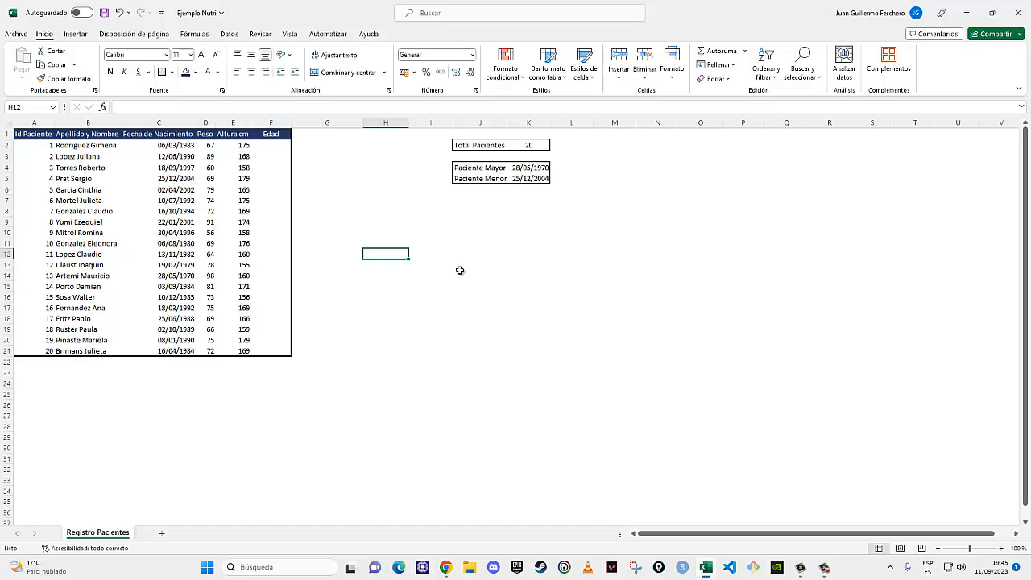
Enter the label Fecha in J1 and put an outside border around J1:K1
left_click(471, 135)
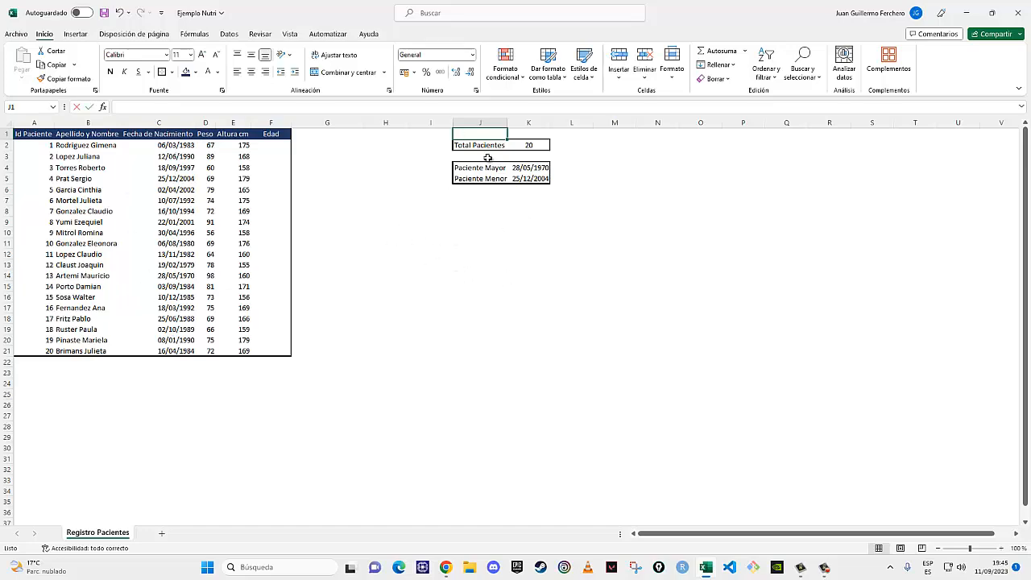
type("f")
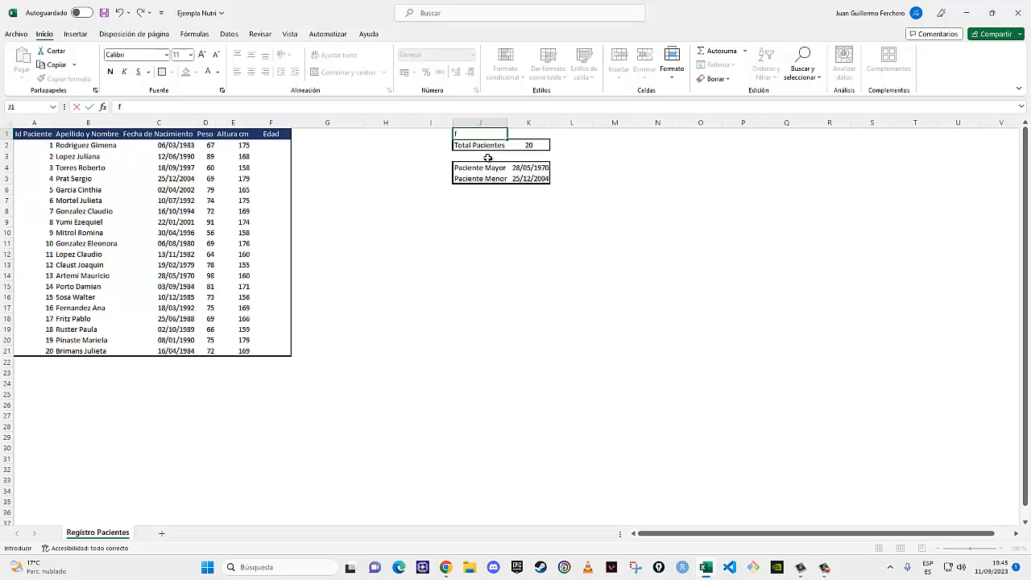
type("ECHAa")
key("Tab")
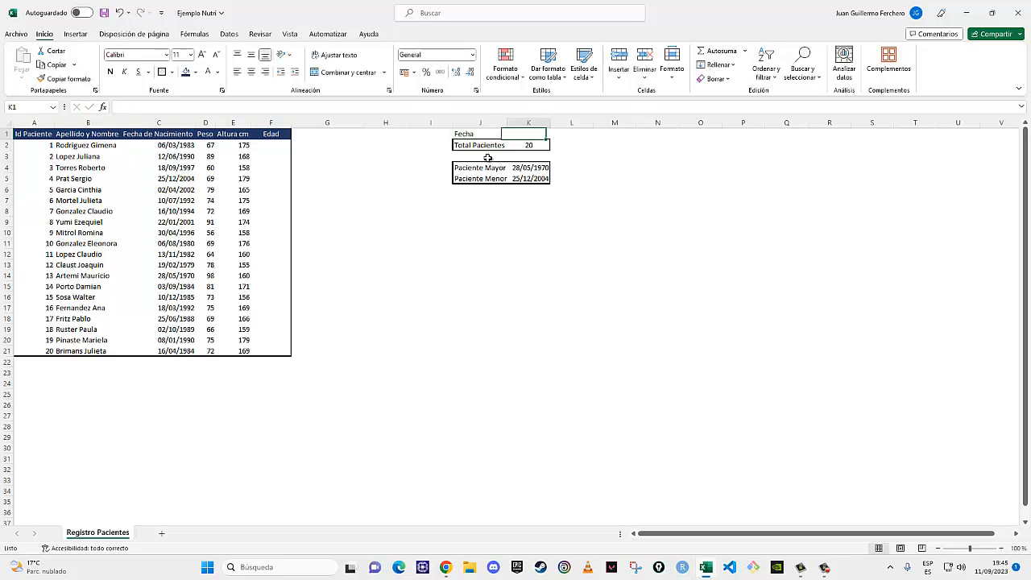
left_click_drag(473, 134, 529, 134)
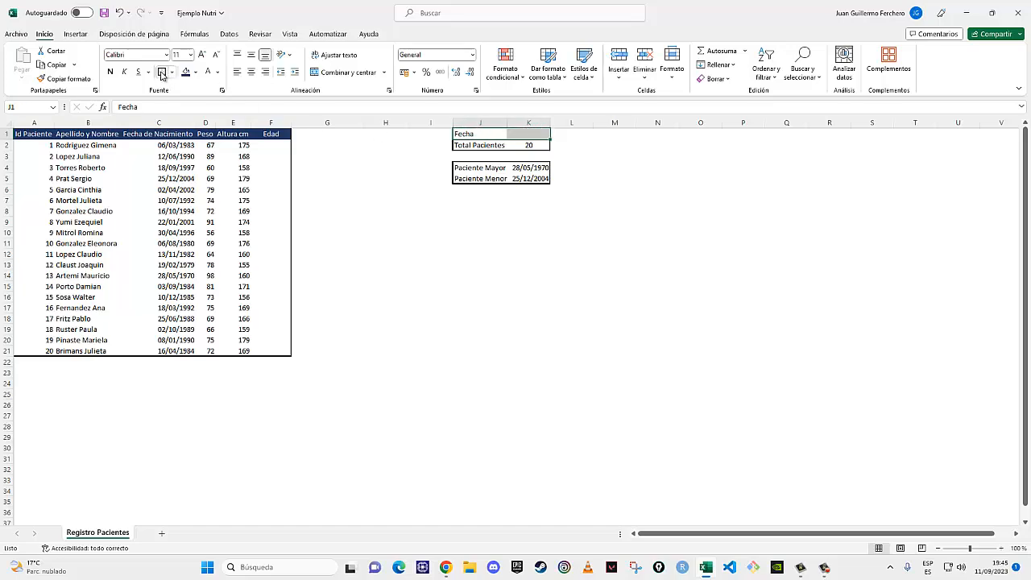
left_click(161, 72)
Enter the formula =HOY() in K1, beside the Fecha label, to return the current date
left_click(515, 133)
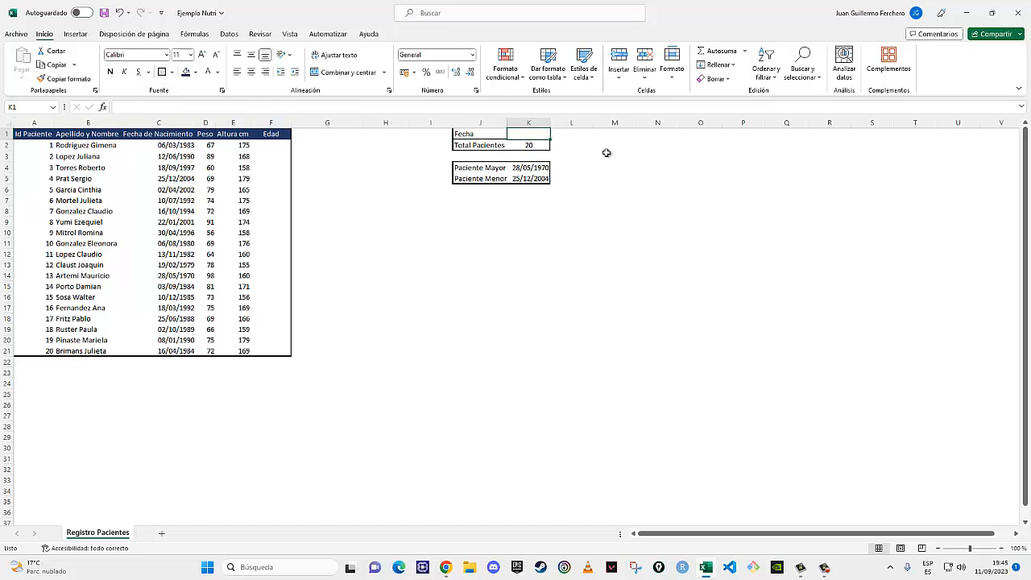
type("=")
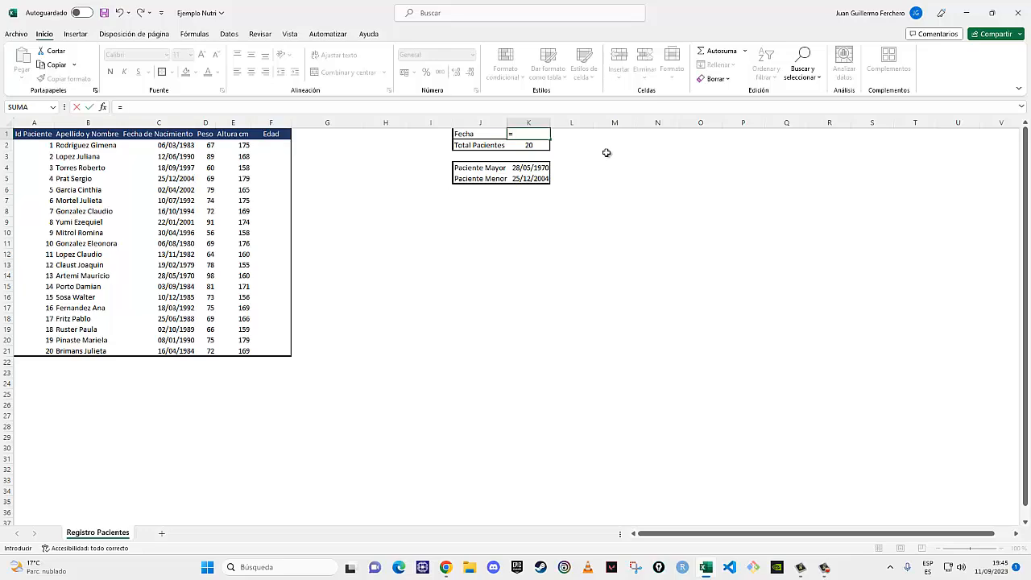
type("hoy")
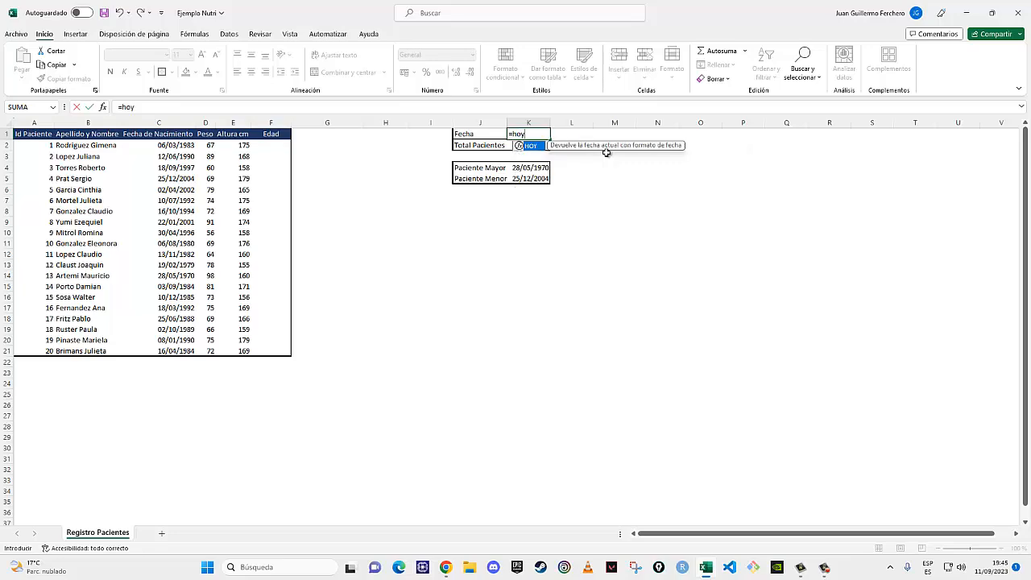
type("(")
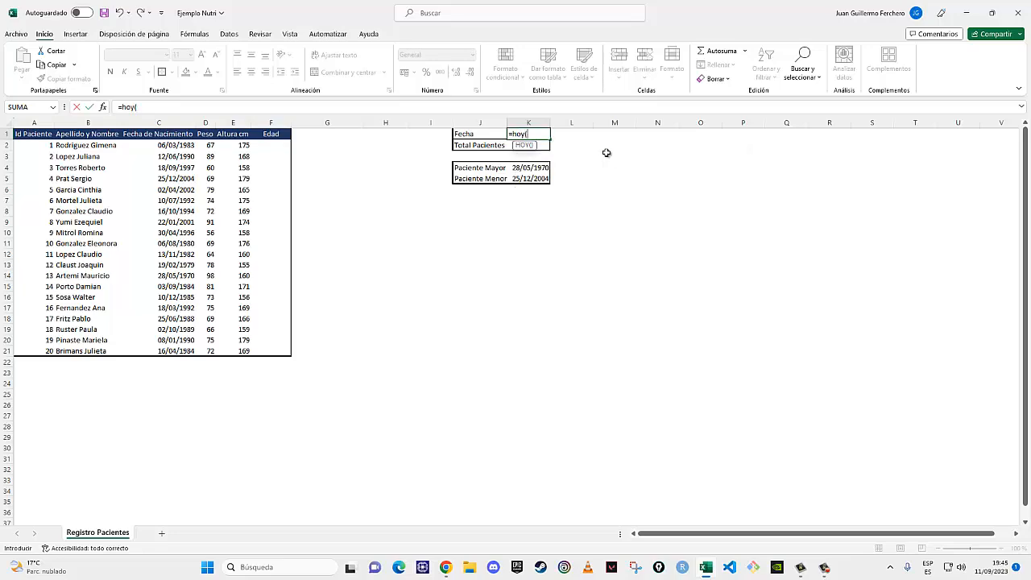
type(")")
key("Return")
left_click(640, 178)
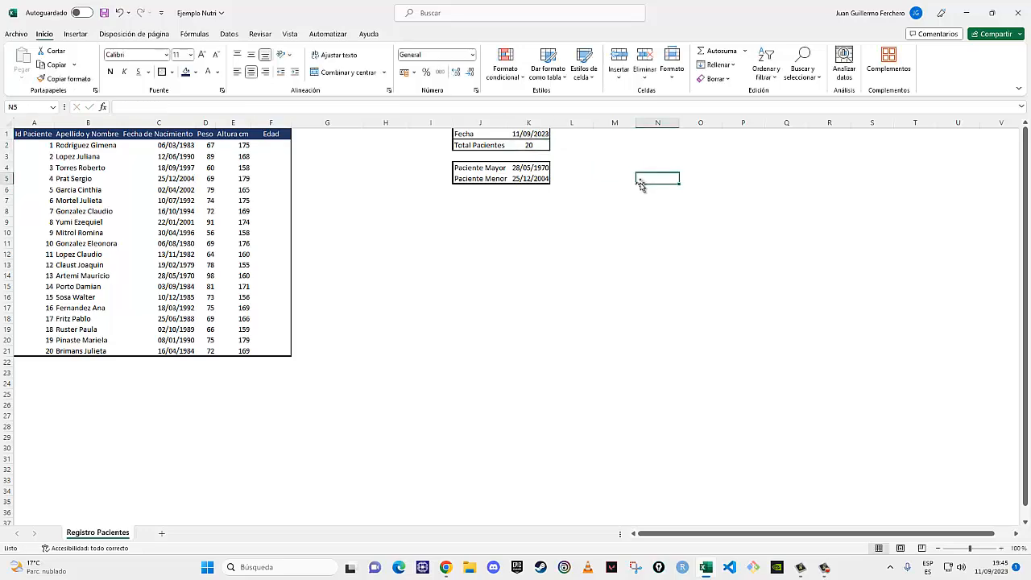
left_click(531, 134)
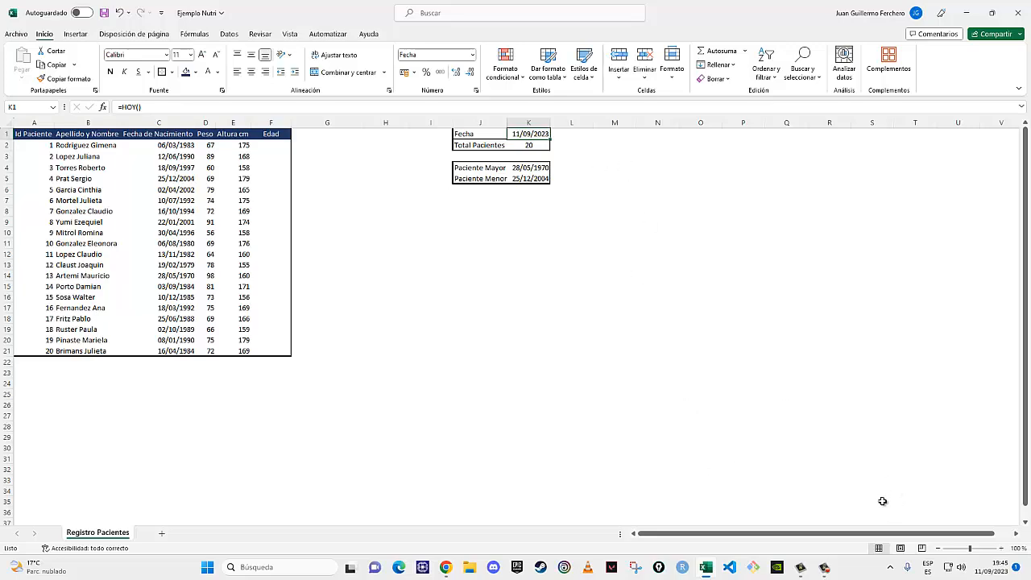
Try subtracting the first patient's birth date from the current date with =K1-C2 in H2, and clear the cell
left_click(271, 145)
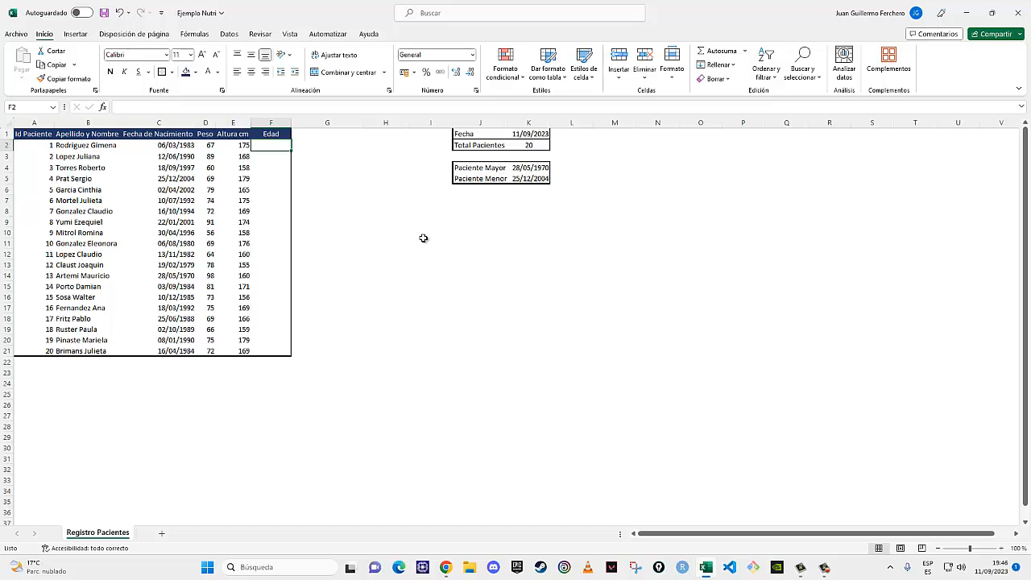
left_click(528, 137)
left_click(173, 149)
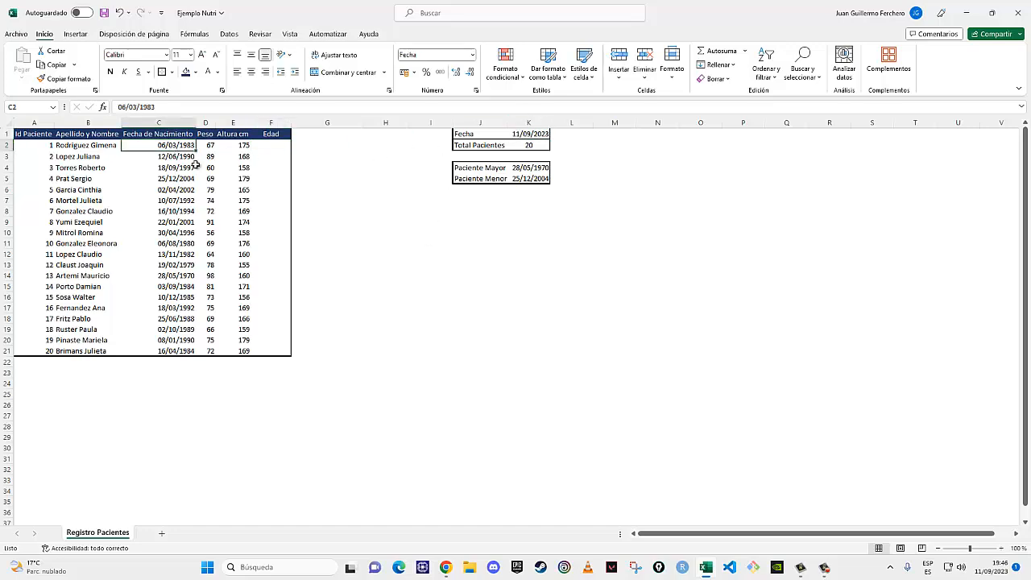
left_click(375, 146)
type("=")
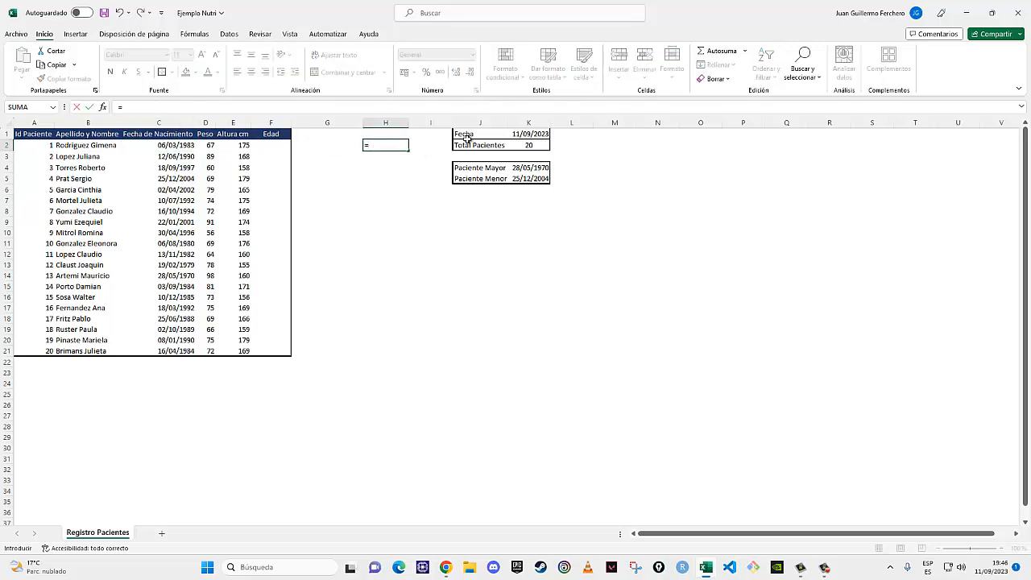
left_click(518, 136)
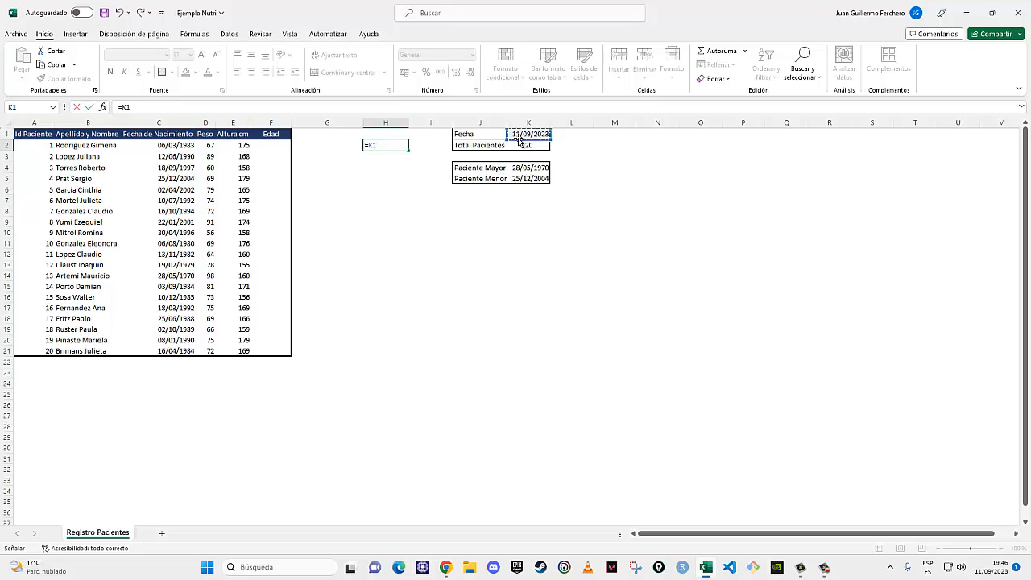
type("-")
left_click(155, 146)
key("Return")
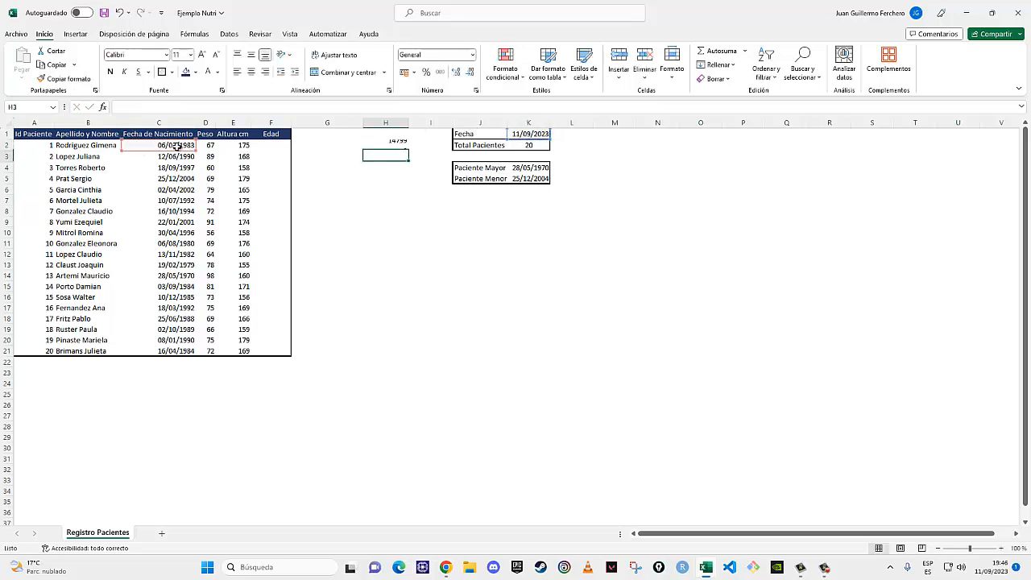
left_click(378, 146)
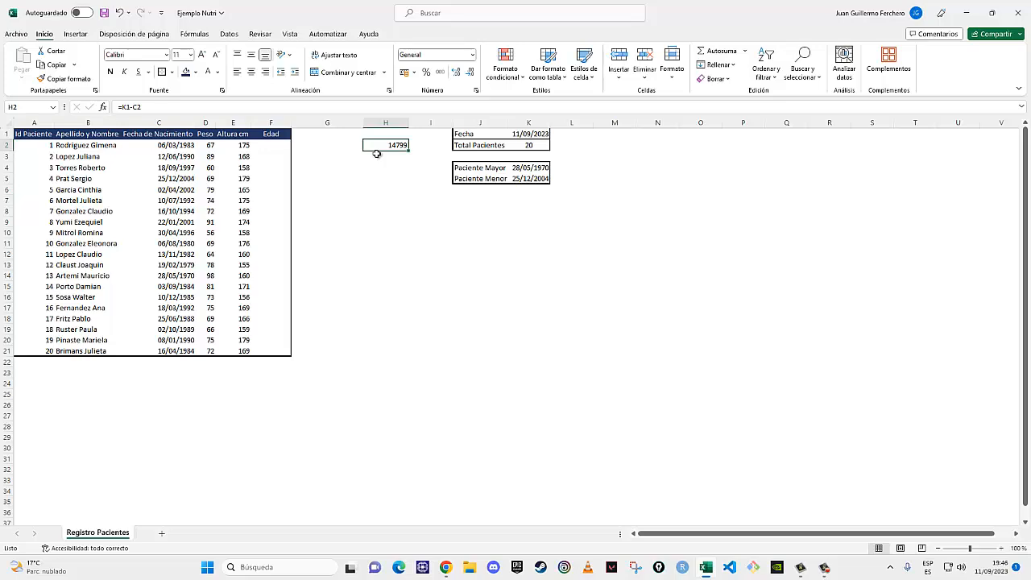
key("Delete")
Calculate the first patient's age in F2 with the formula =AÑO(K1)-AÑO(C2)
left_click(277, 145)
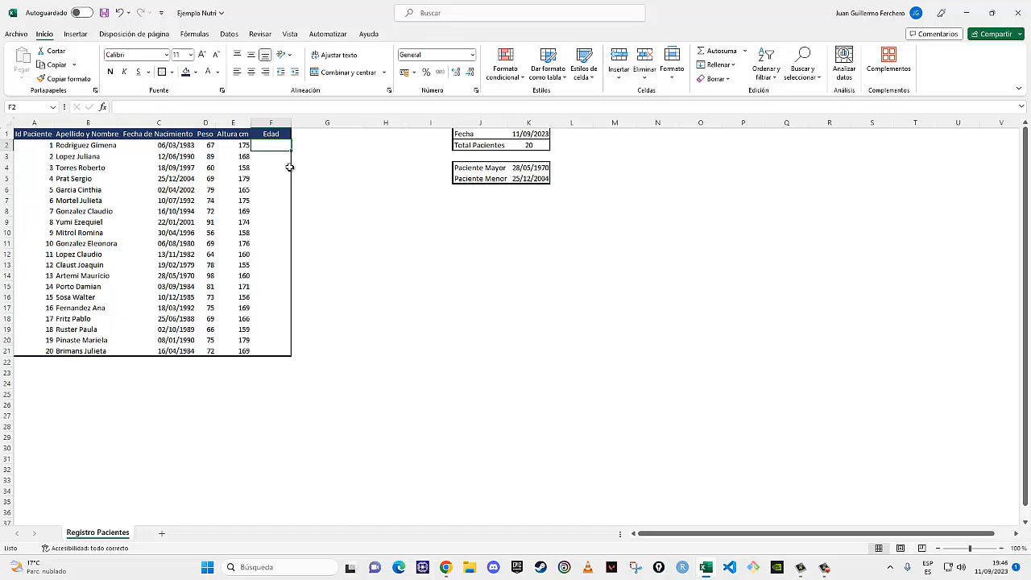
type("=")
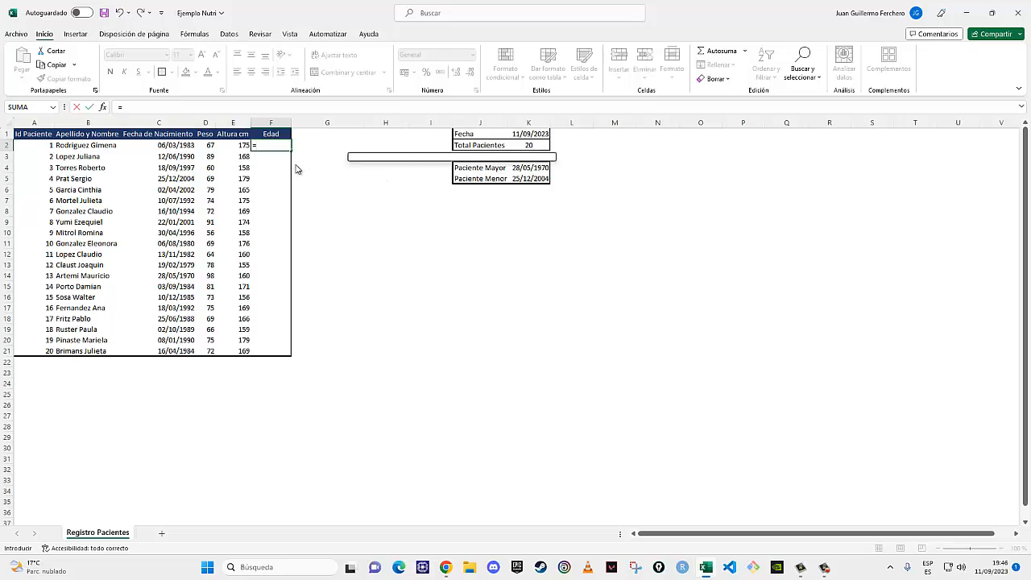
type("año)")
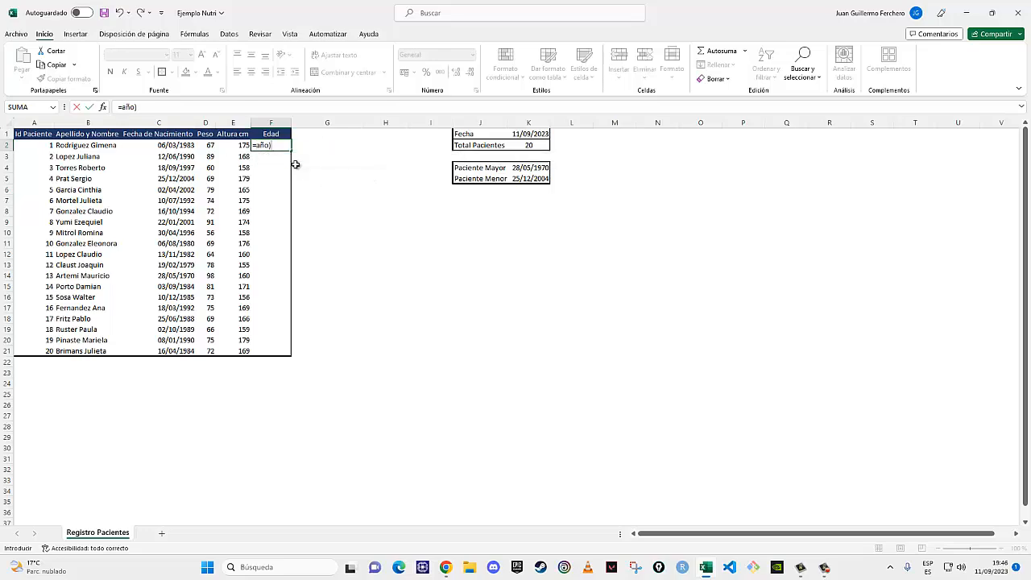
key("BackSpace")
type("(")
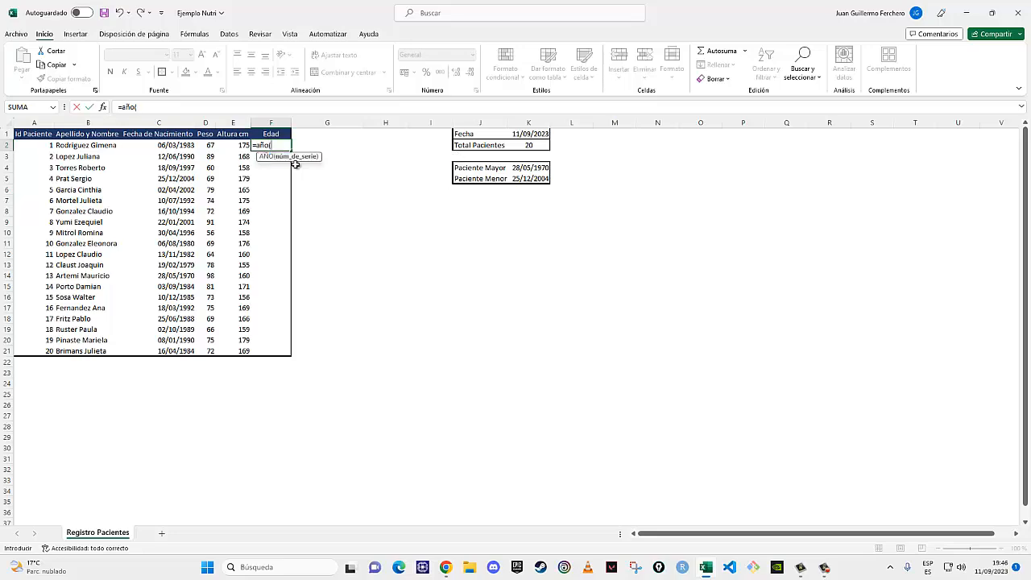
left_click(520, 135)
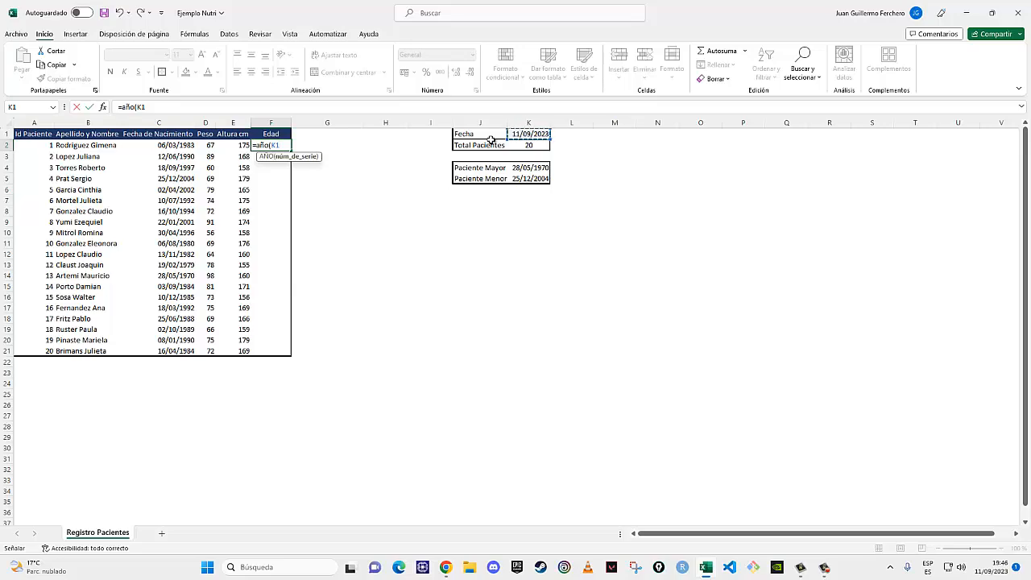
type(")")
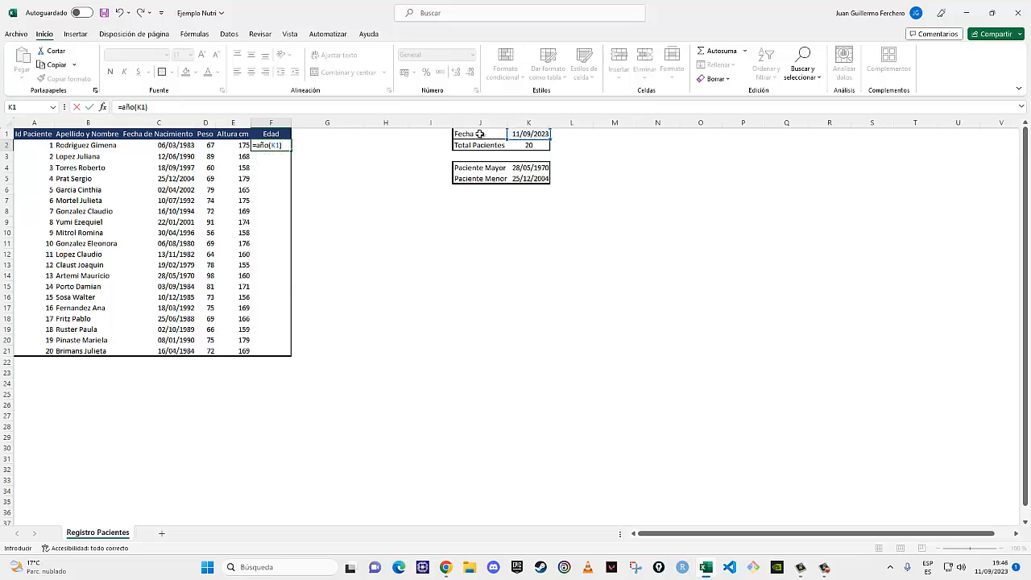
left_click(173, 108)
type("-año")
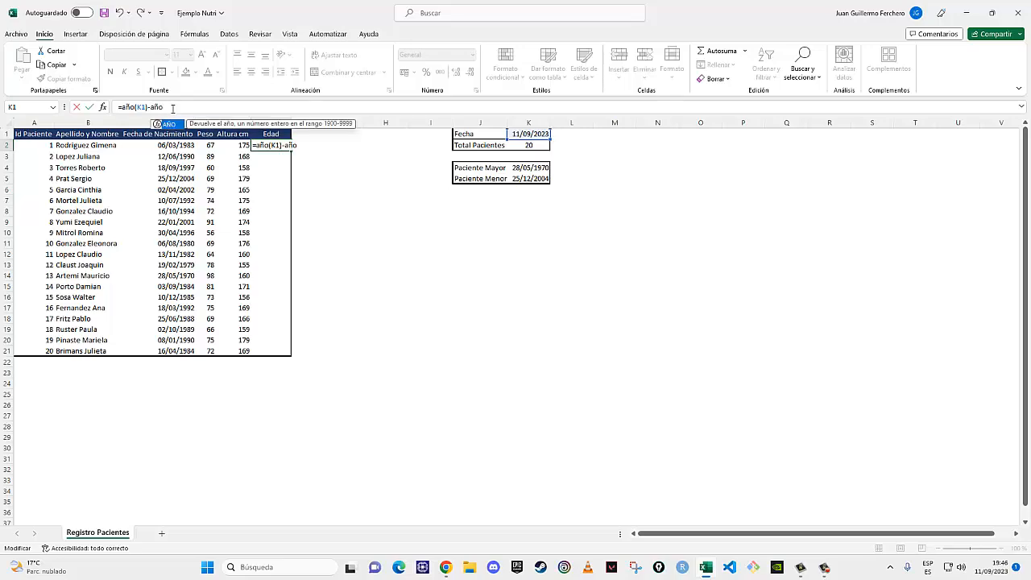
type("(")
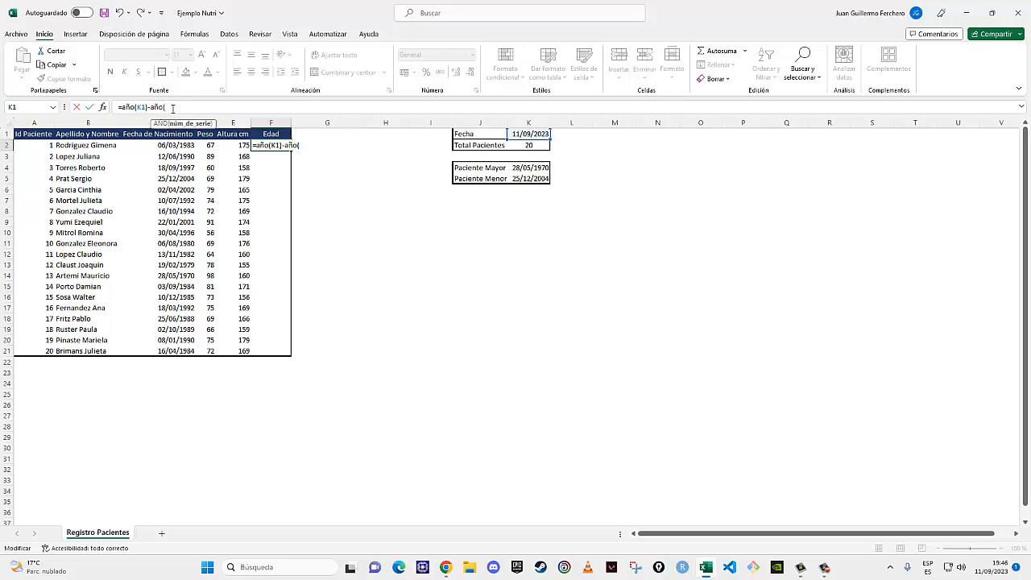
left_click(183, 144)
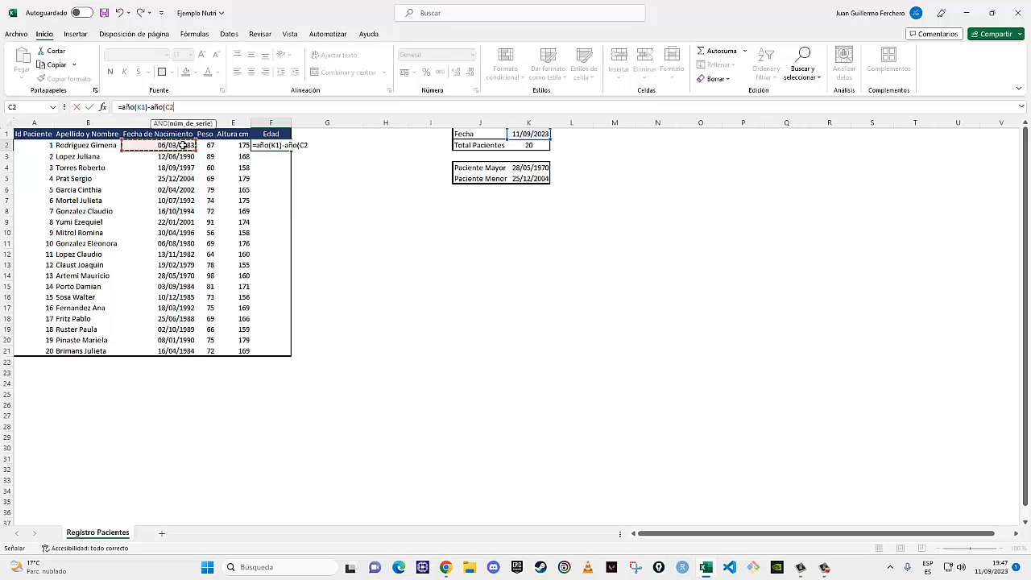
type(")")
key("Return")
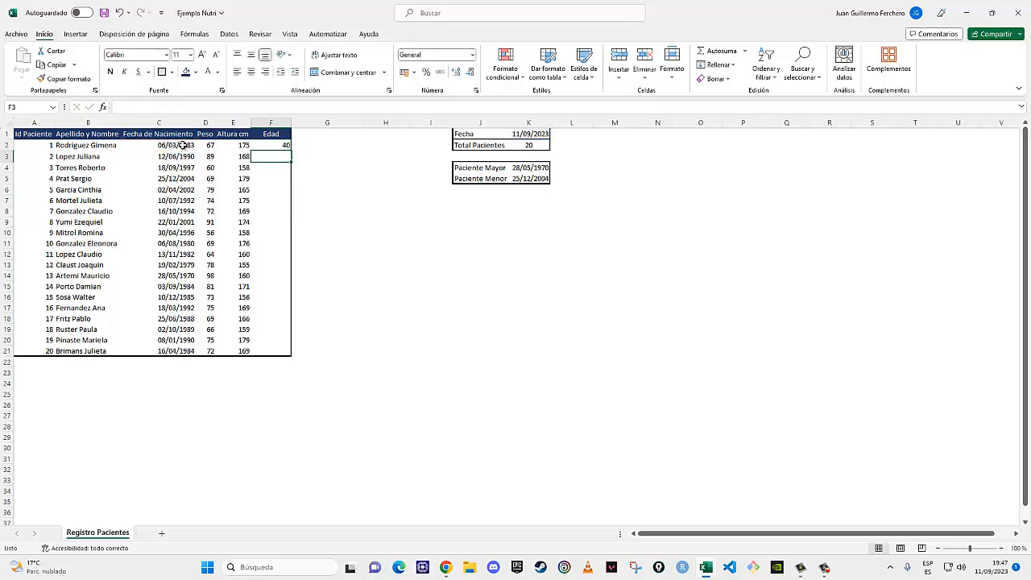
Fill the age formula from F2 down the Edad column to F21
left_click(287, 145)
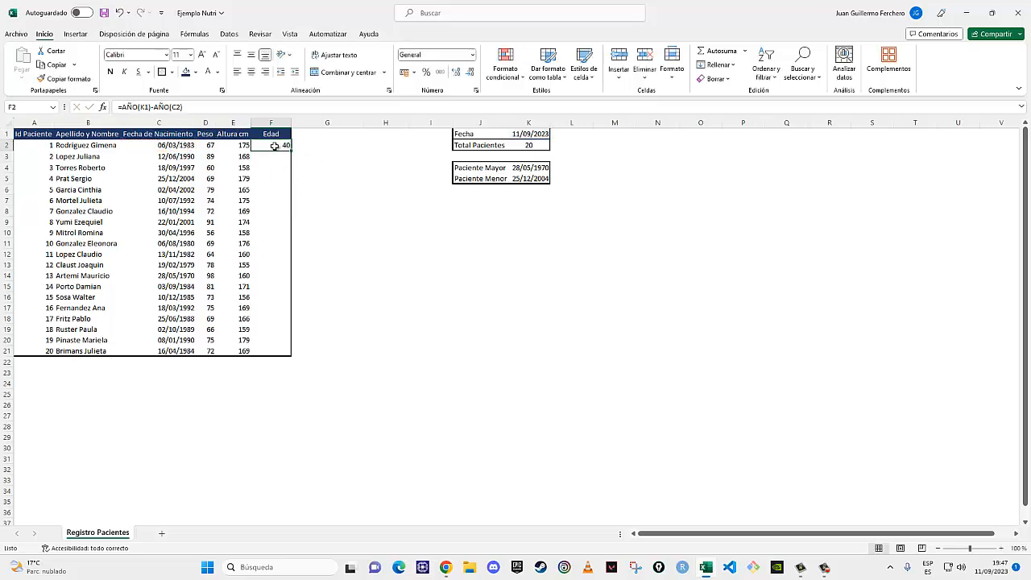
double_click(291, 150)
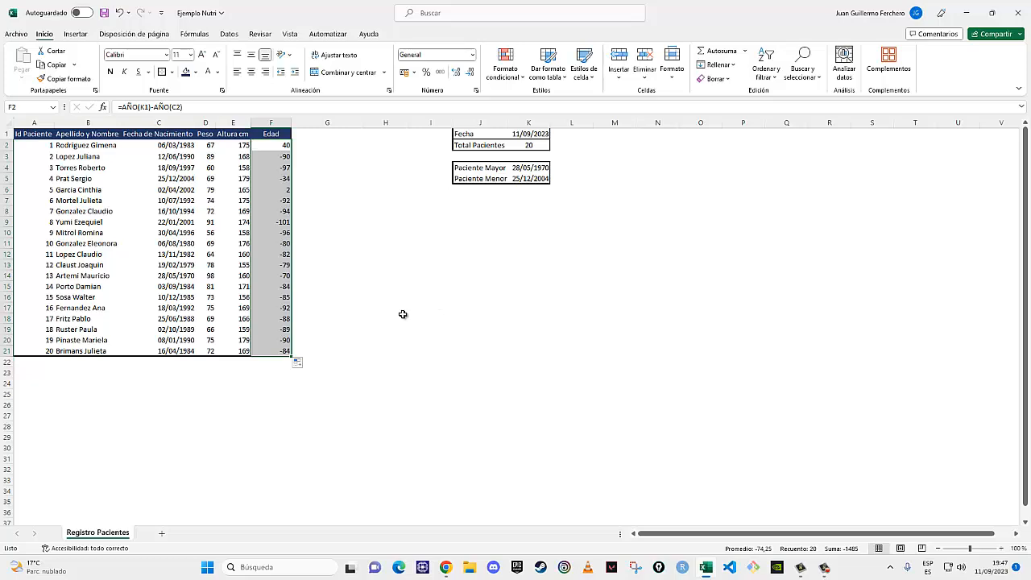
Apply a thick outside border around the patient table A1:F21 and refill the age formula from F2 down to F21
left_click(282, 148)
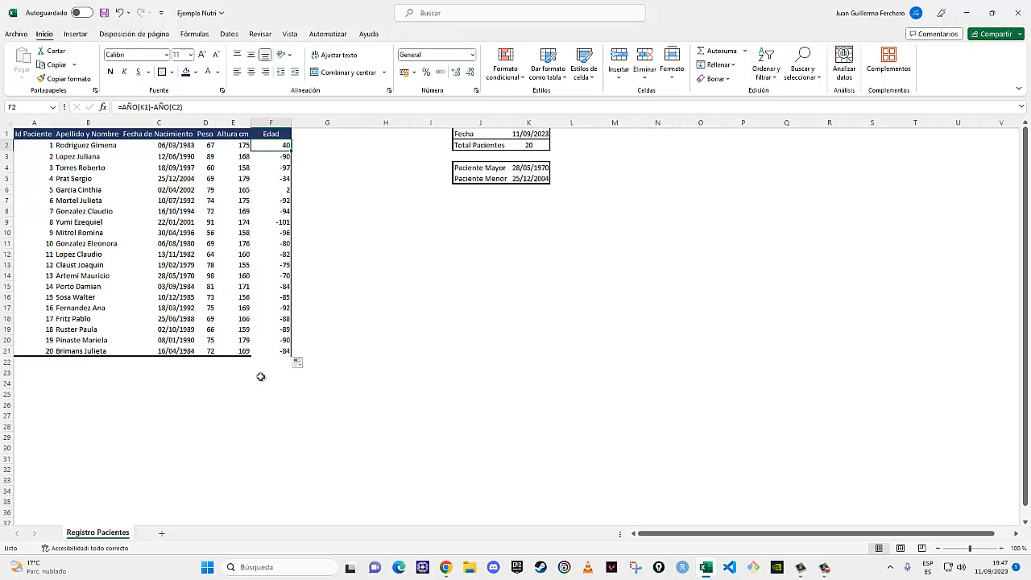
left_click_drag(271, 353, 32, 134)
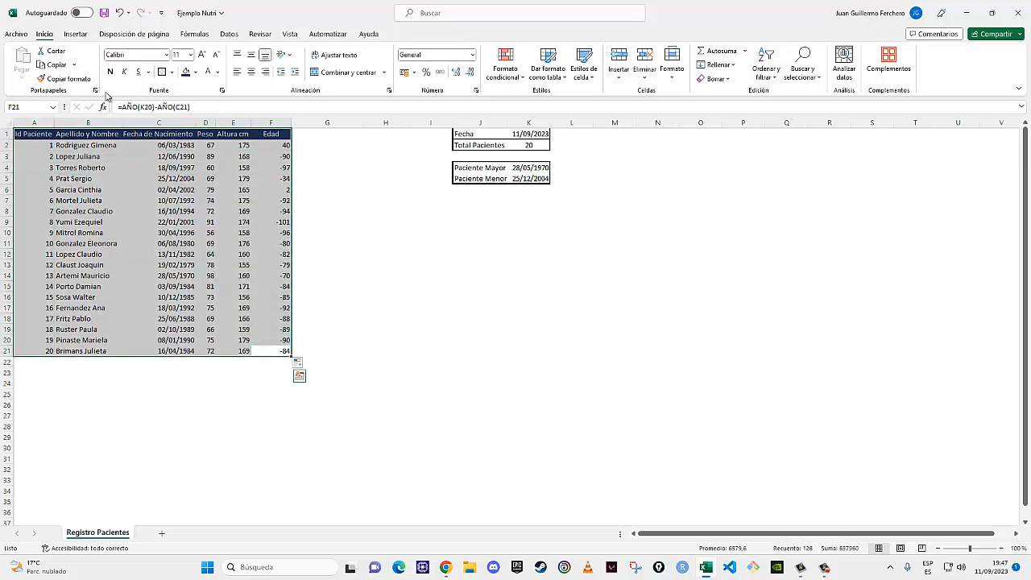
left_click(278, 147)
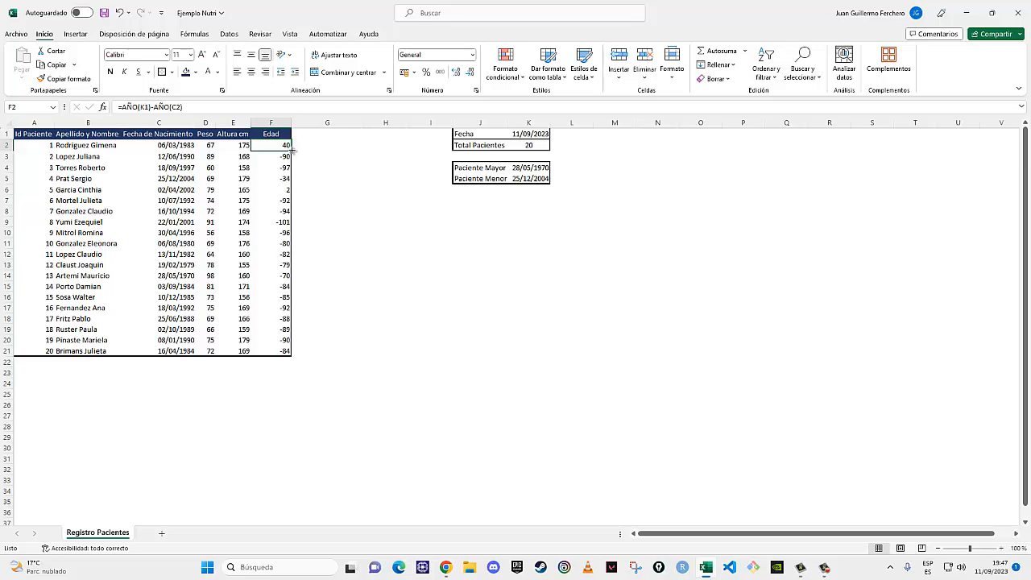
left_click_drag(292, 149, 295, 356)
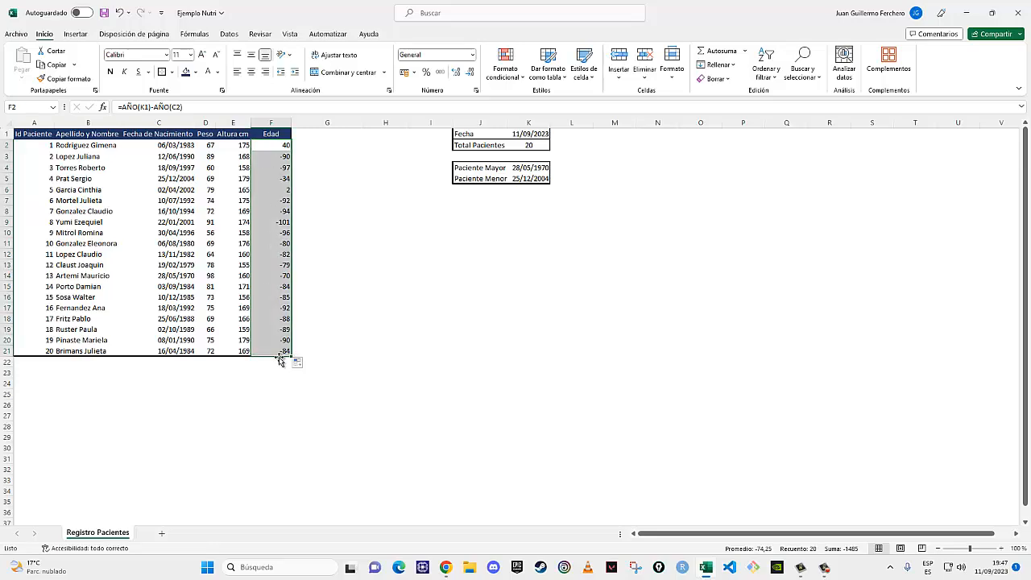
Examine which cells the age formulas in F2 and F3 reference, and check the current date cell K1
left_click(265, 158)
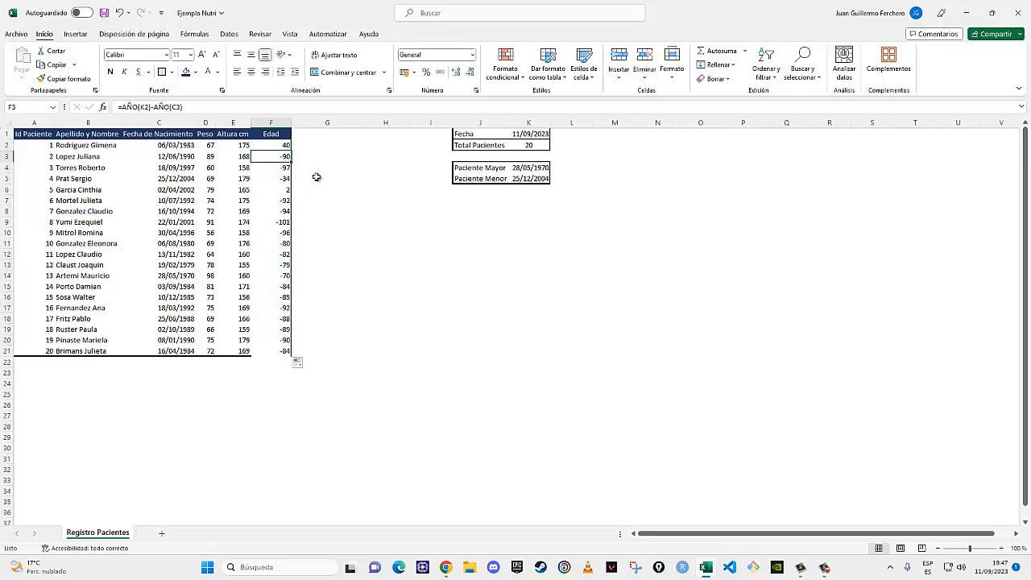
left_click(282, 145)
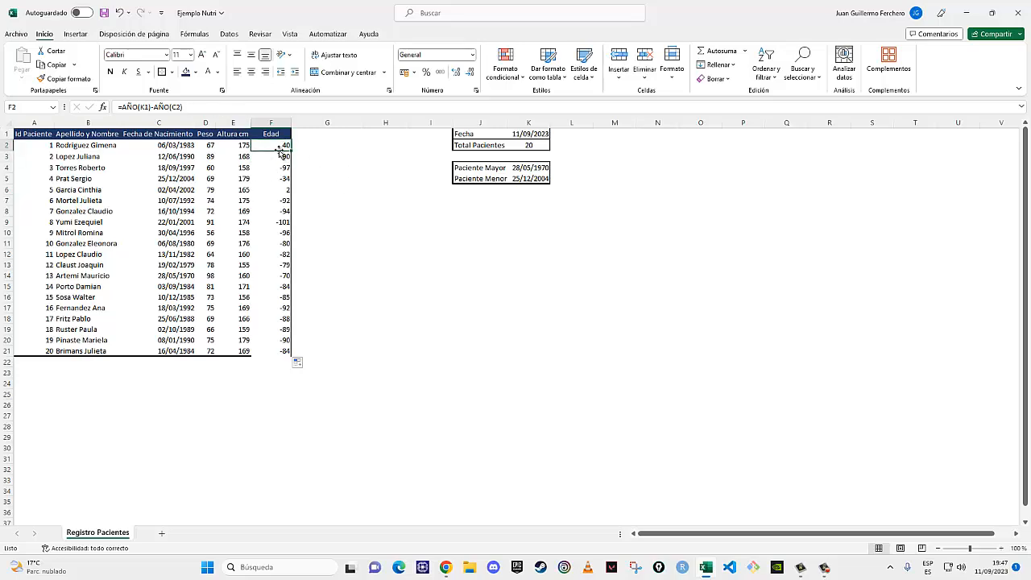
left_click(219, 105)
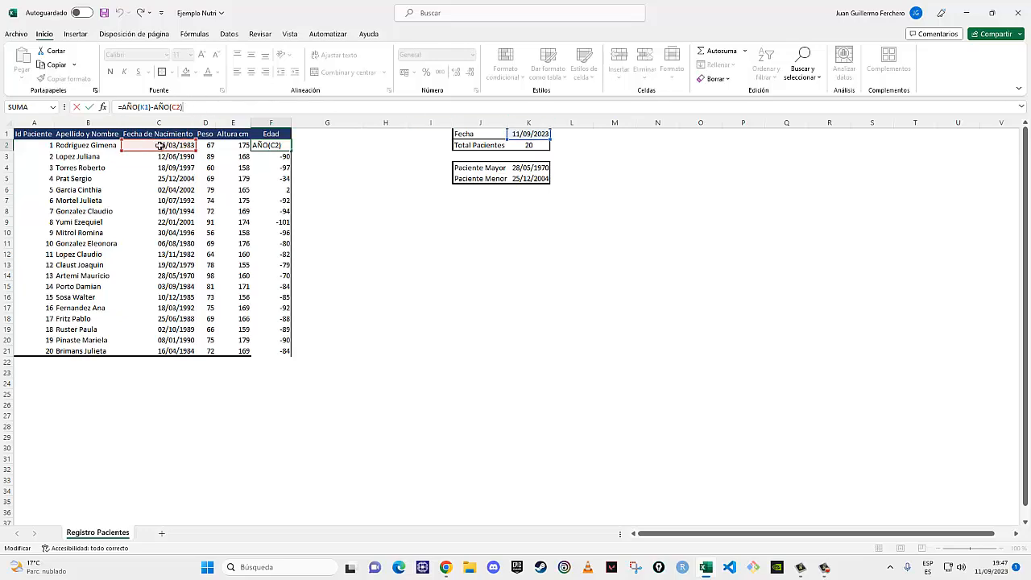
key("Return")
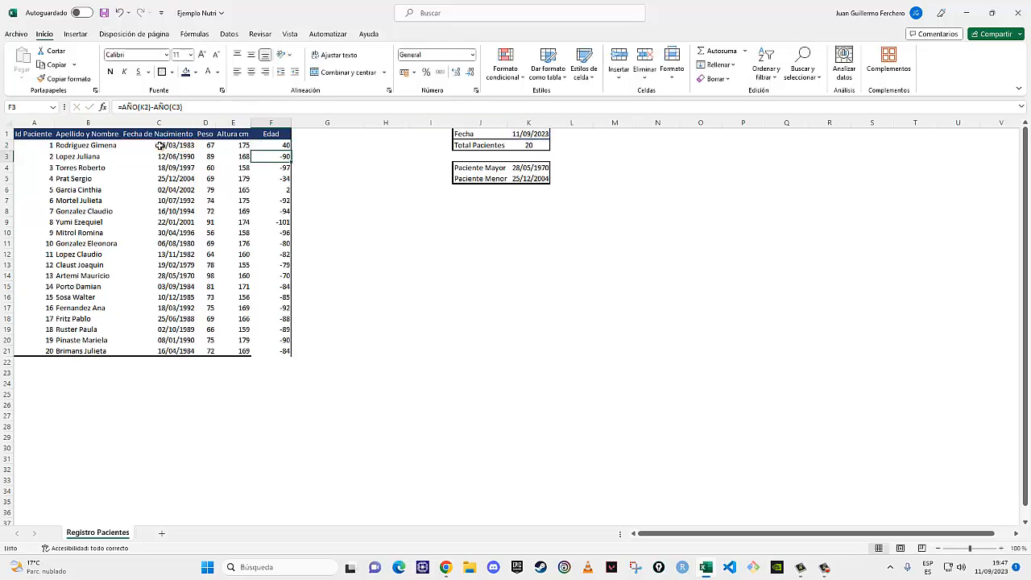
left_click(225, 108)
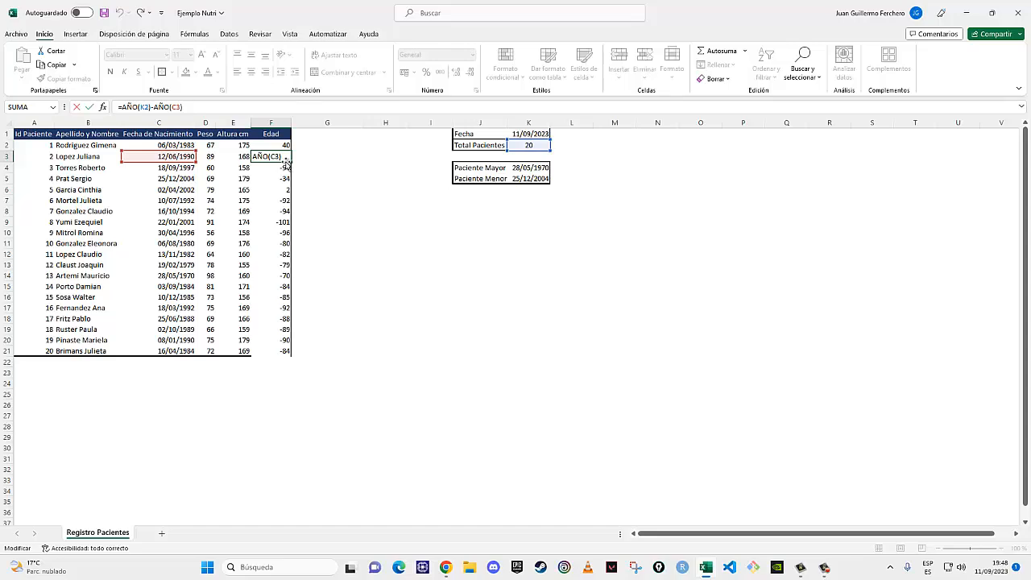
key("ctrl+Return")
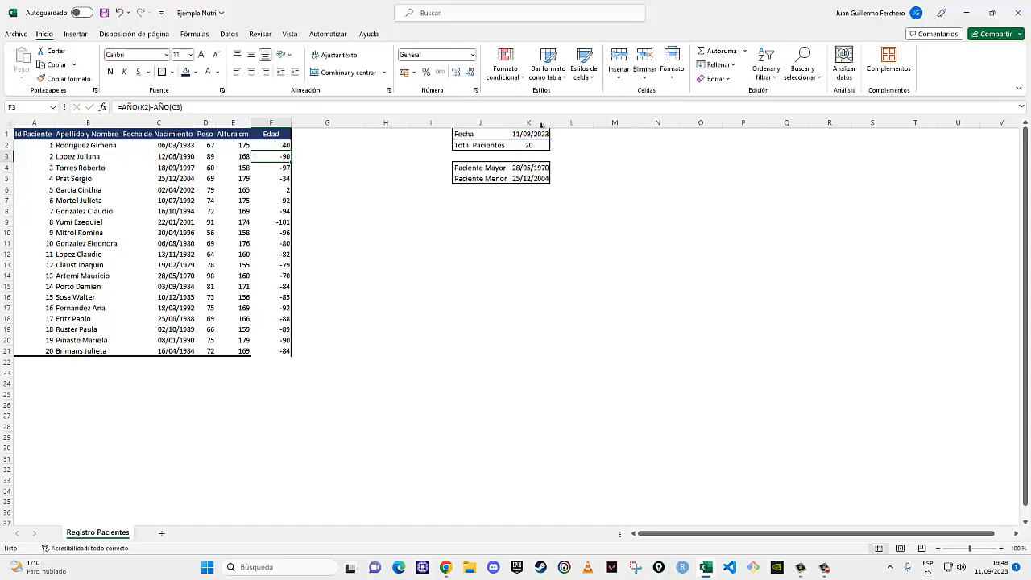
left_click(516, 135)
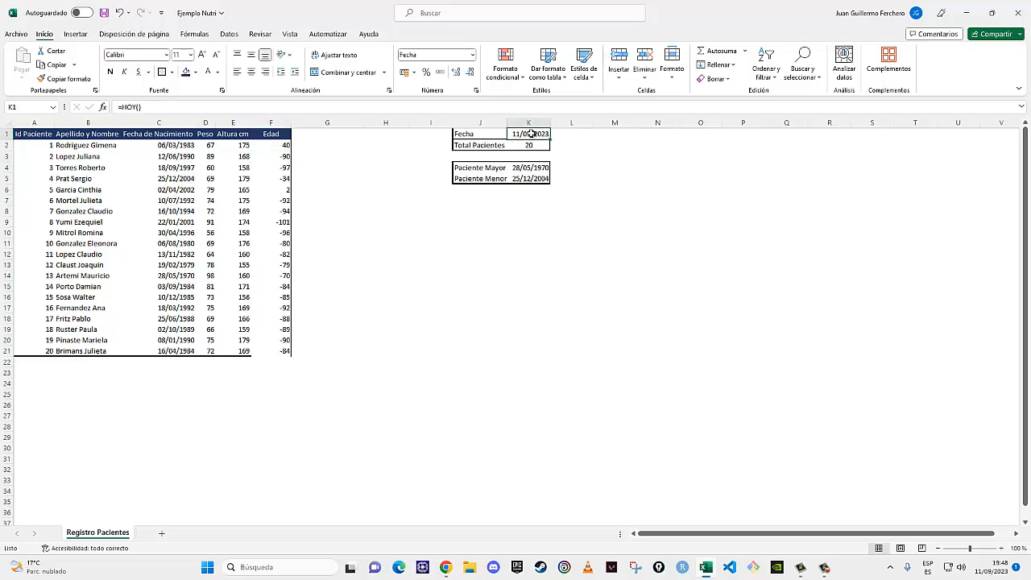
Make the current date reference absolute in F2 so the age formula reads =AÑO($K$1)-AÑO(C2)
left_click(278, 145)
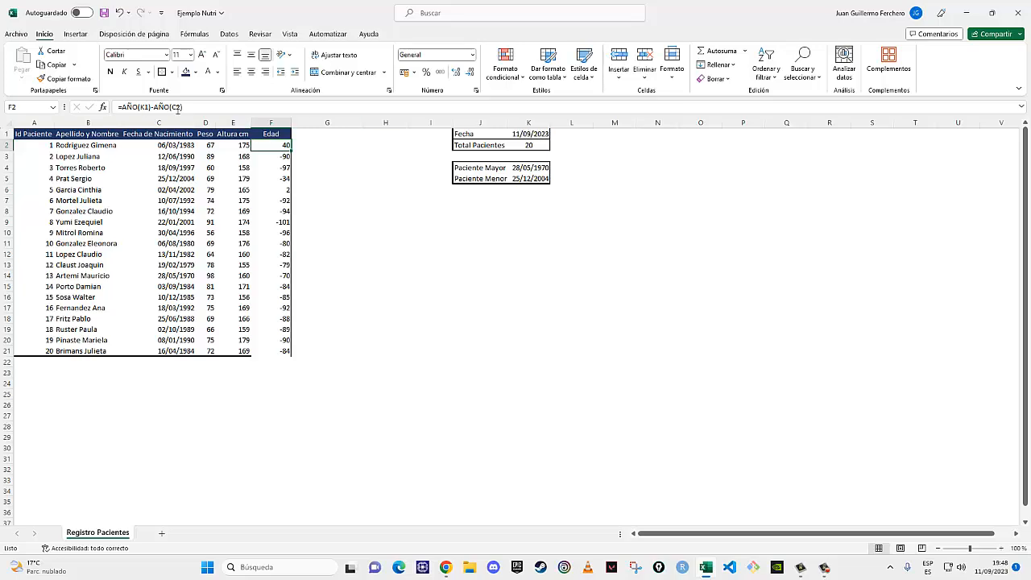
double_click(144, 106)
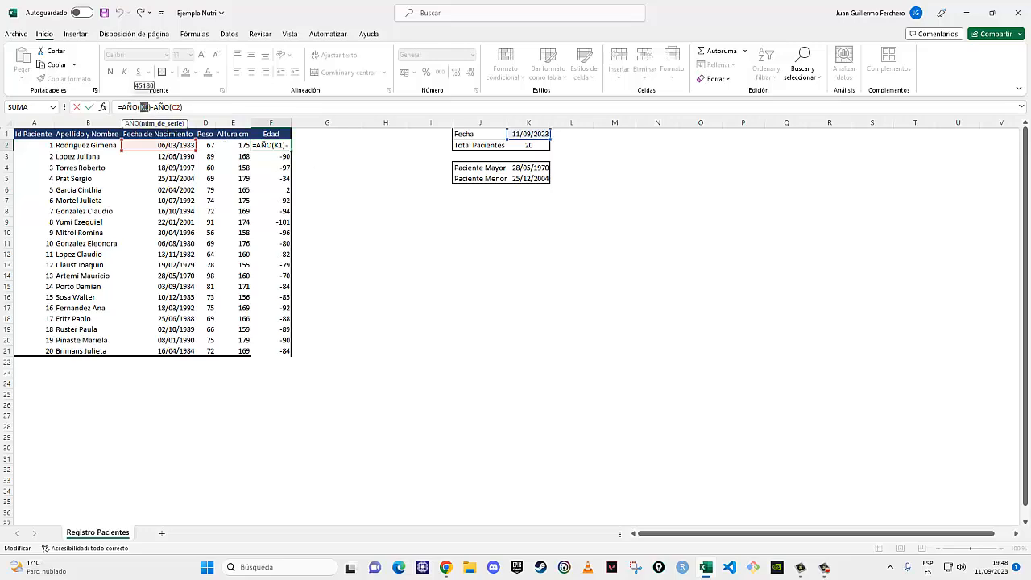
key("F4")
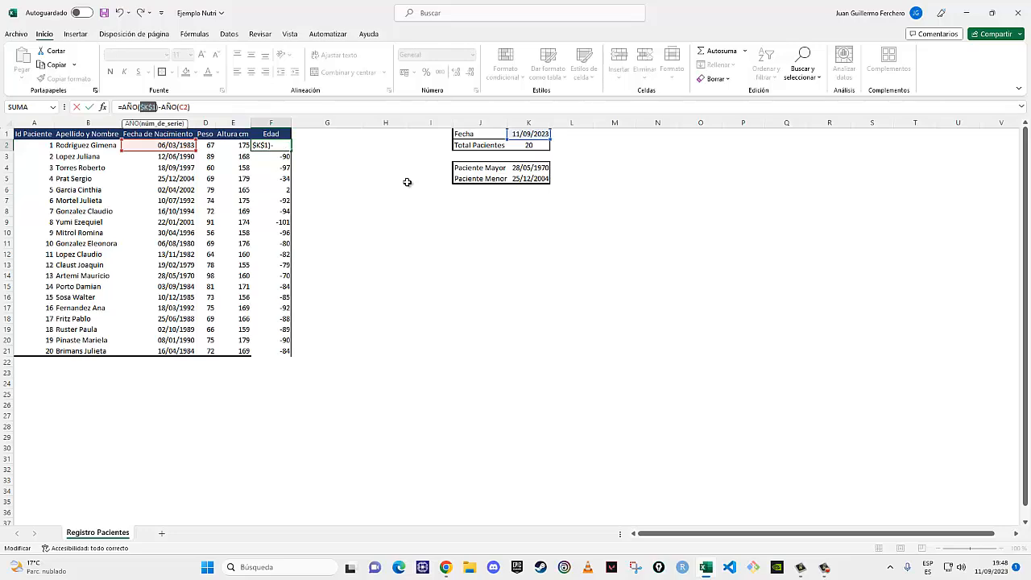
key("Return")
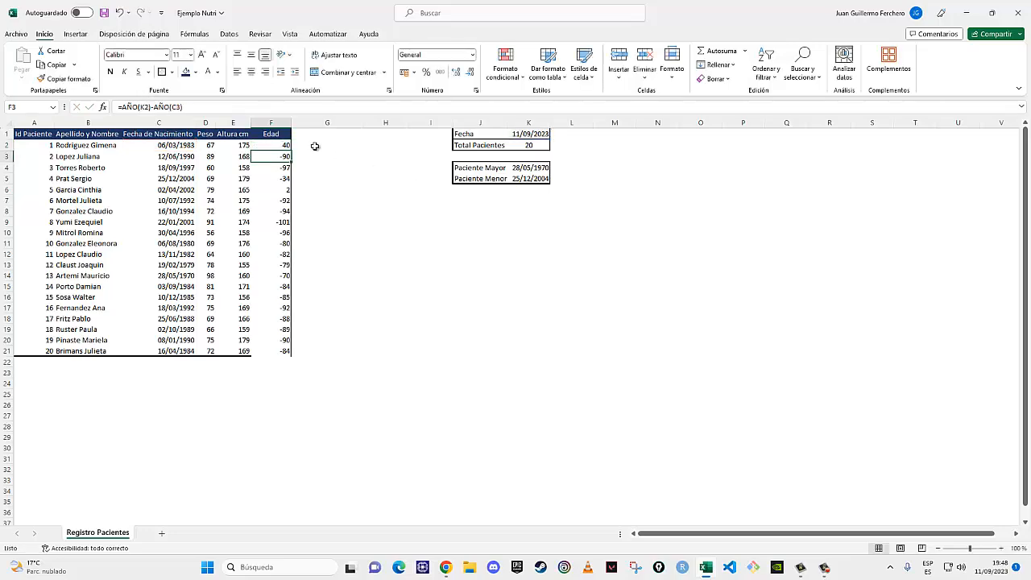
Fill the age formula with the fixed date reference from F2 down to F21 and reapply the thick outside border around A1:F21
left_click(273, 146)
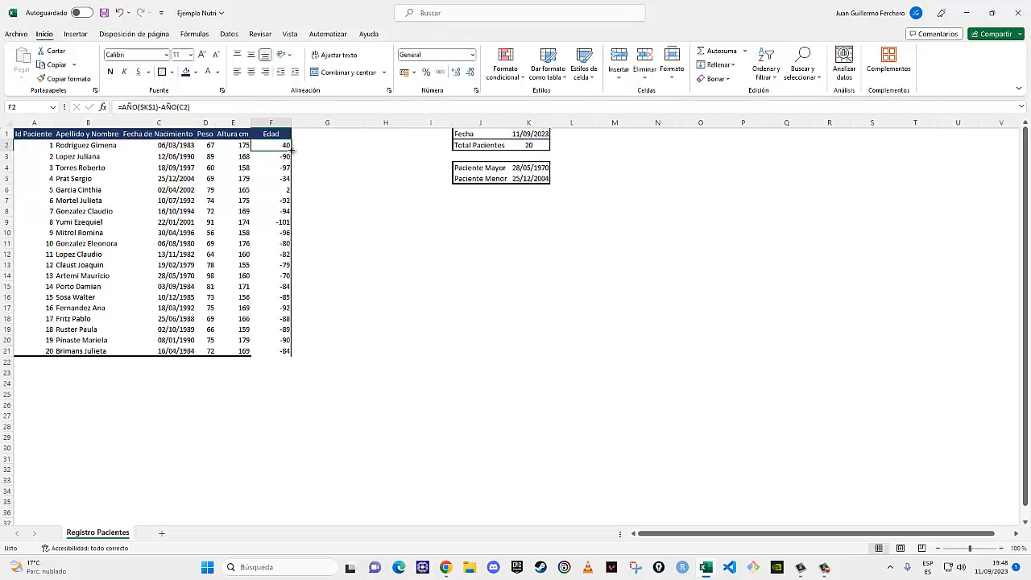
double_click(290, 150)
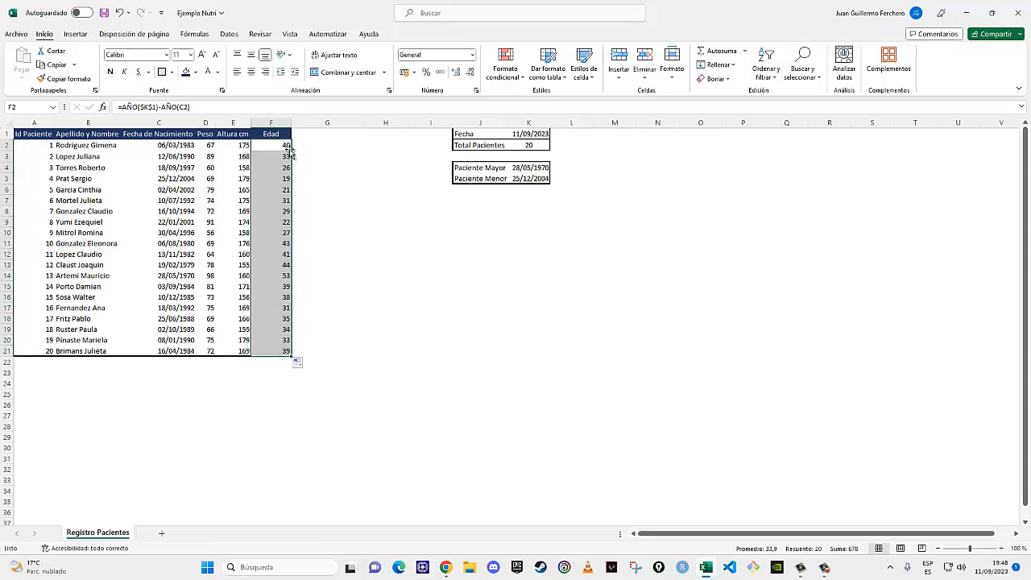
left_click(286, 369)
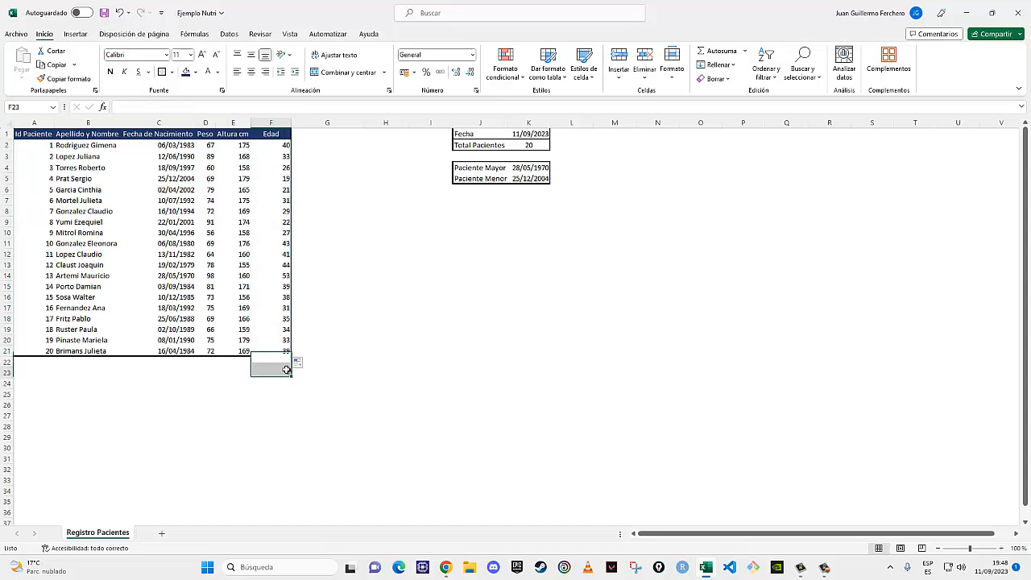
left_click_drag(278, 351, 11, 134)
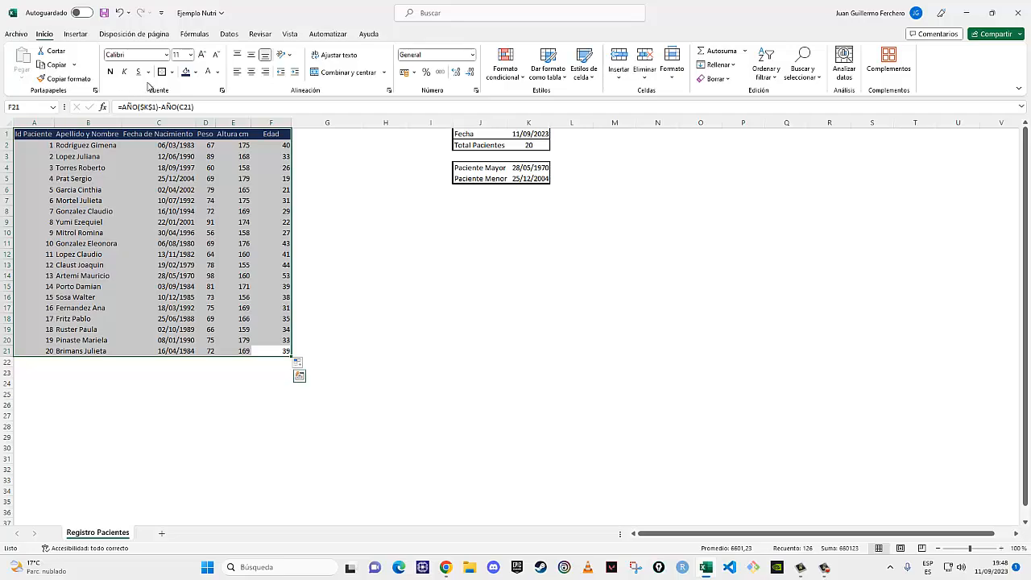
Examine the cell references of the age formulas in F2, F3, F4 and F14
left_click(280, 146)
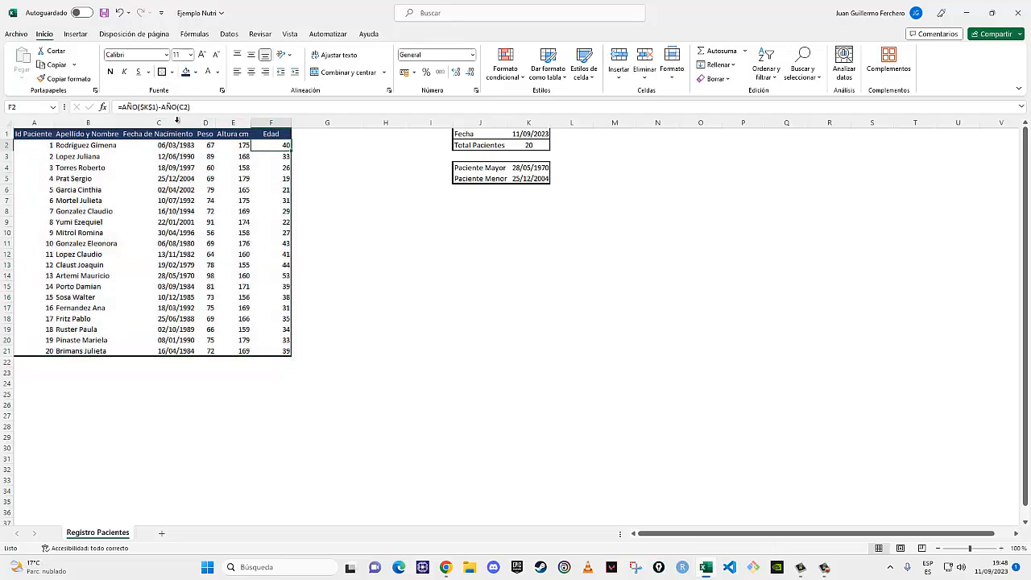
left_click(287, 111)
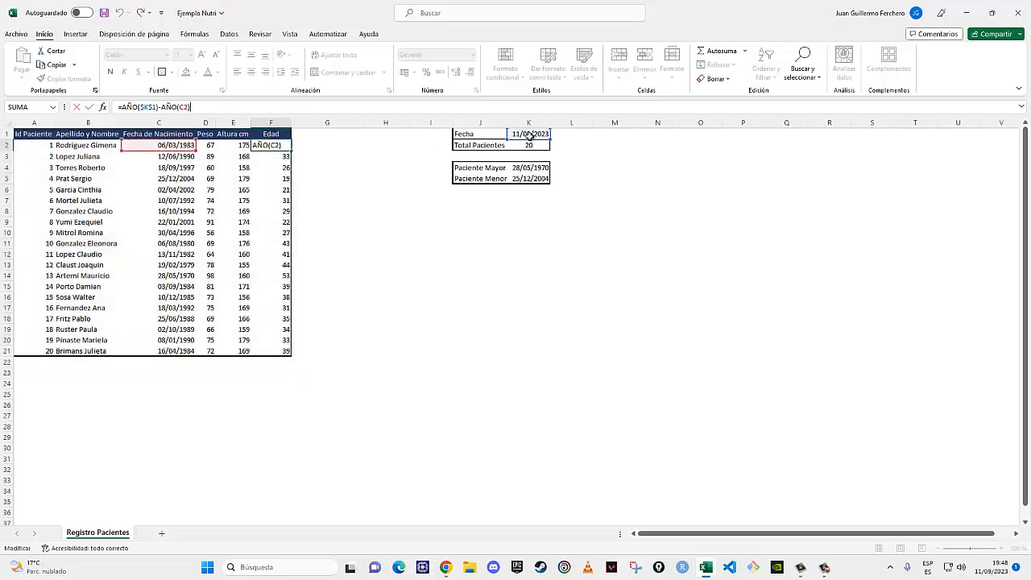
key("Return")
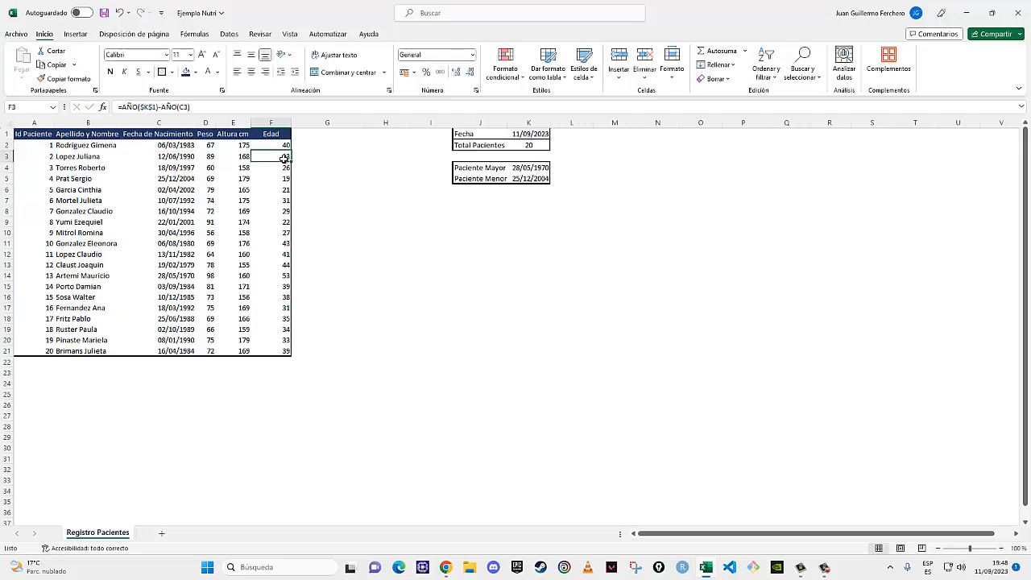
left_click(208, 111)
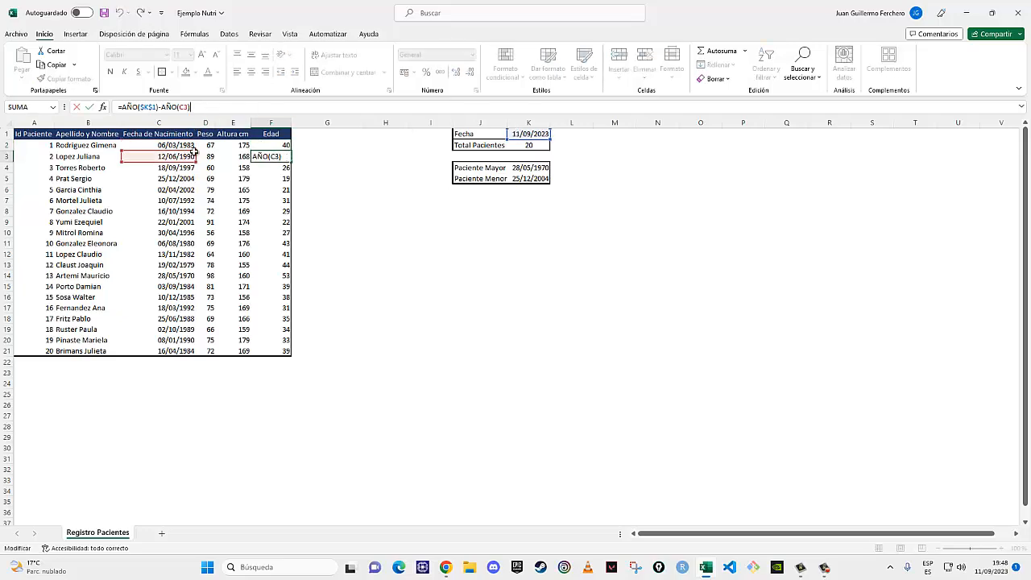
key("Return")
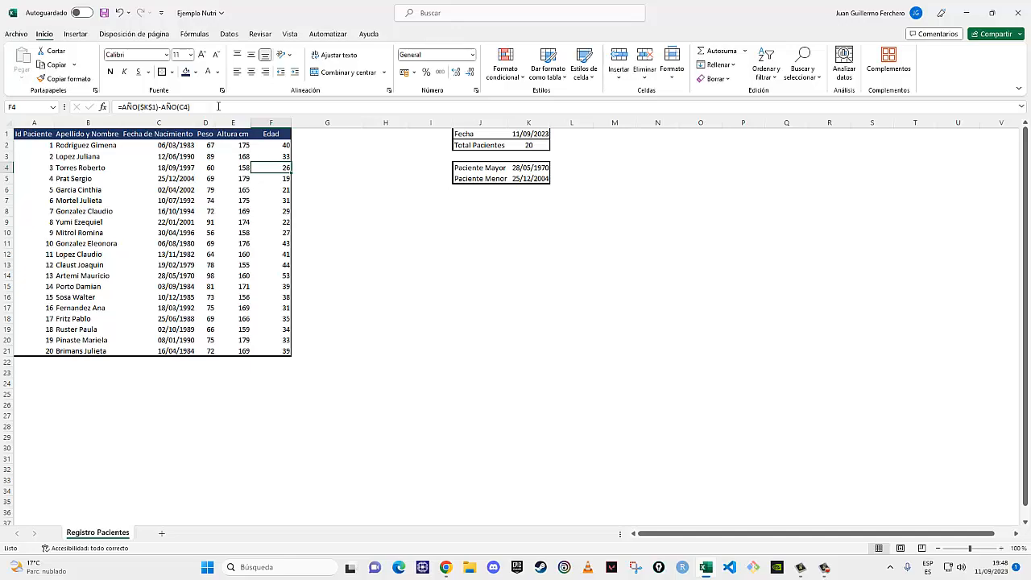
left_click(218, 107)
key("ctrl+Return")
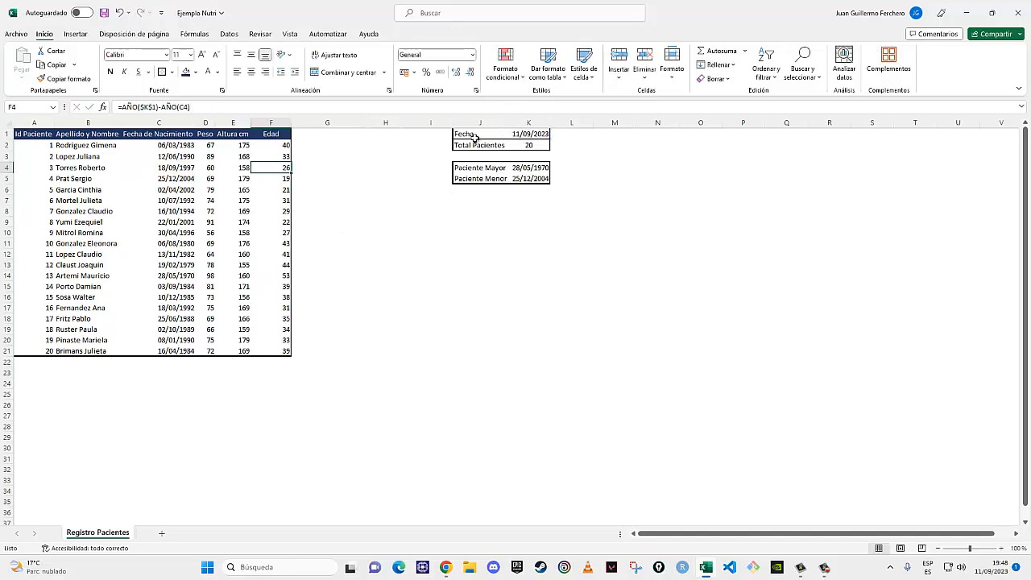
left_click(190, 107)
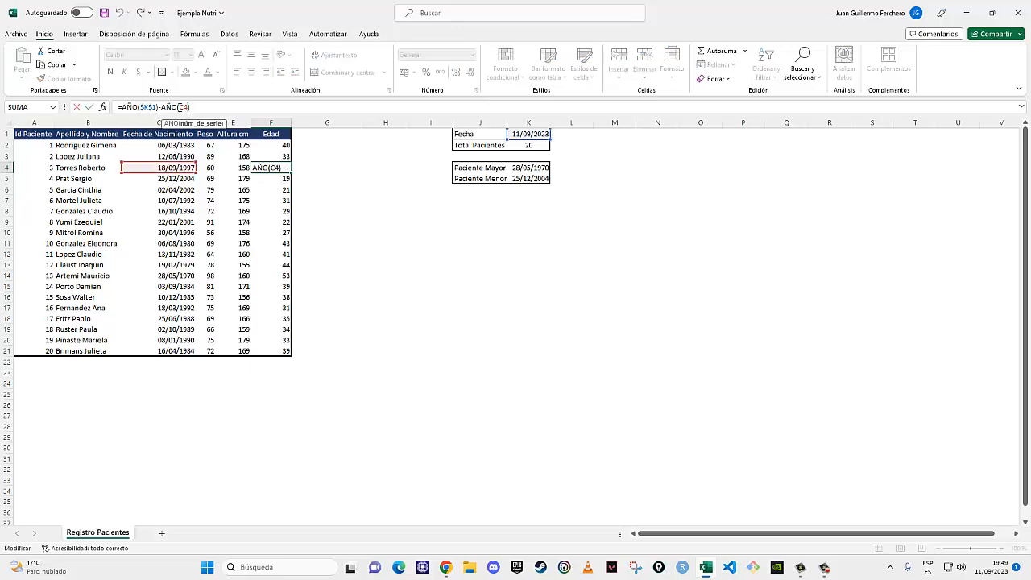
key("ctrl+Return")
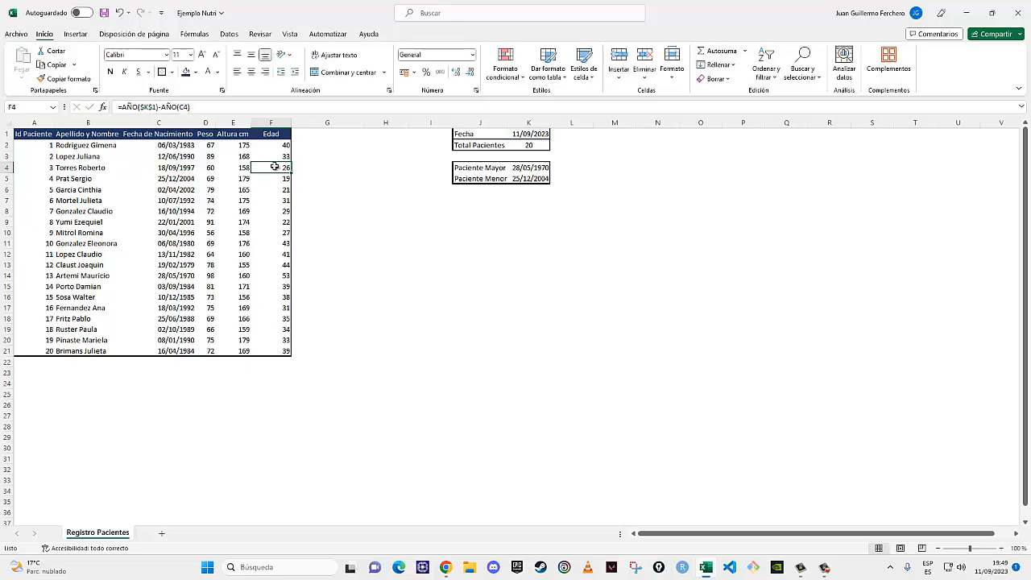
left_click(281, 145)
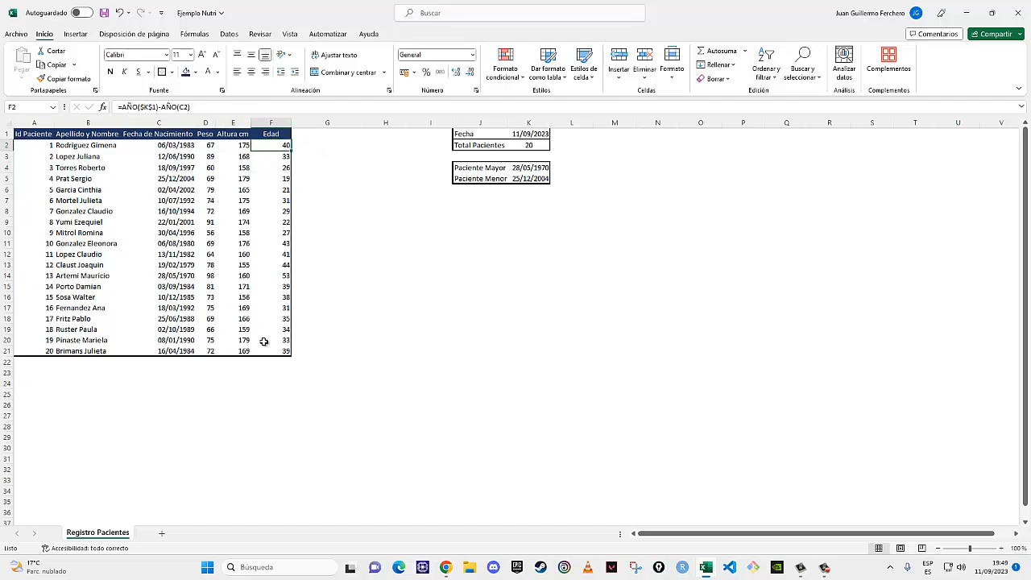
left_click(282, 275)
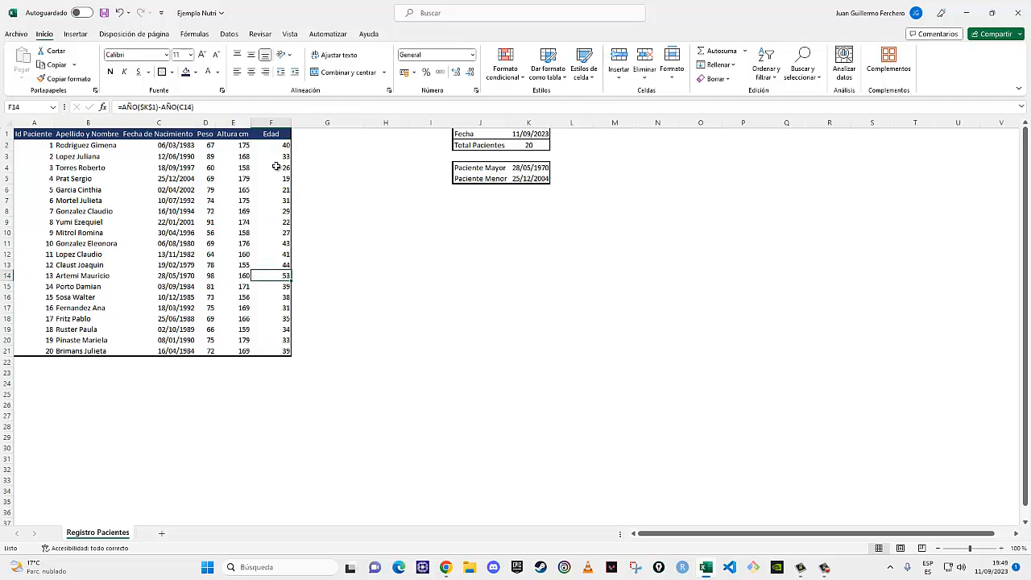
Autofit the Edad column's width to its contents
double_click(291, 122)
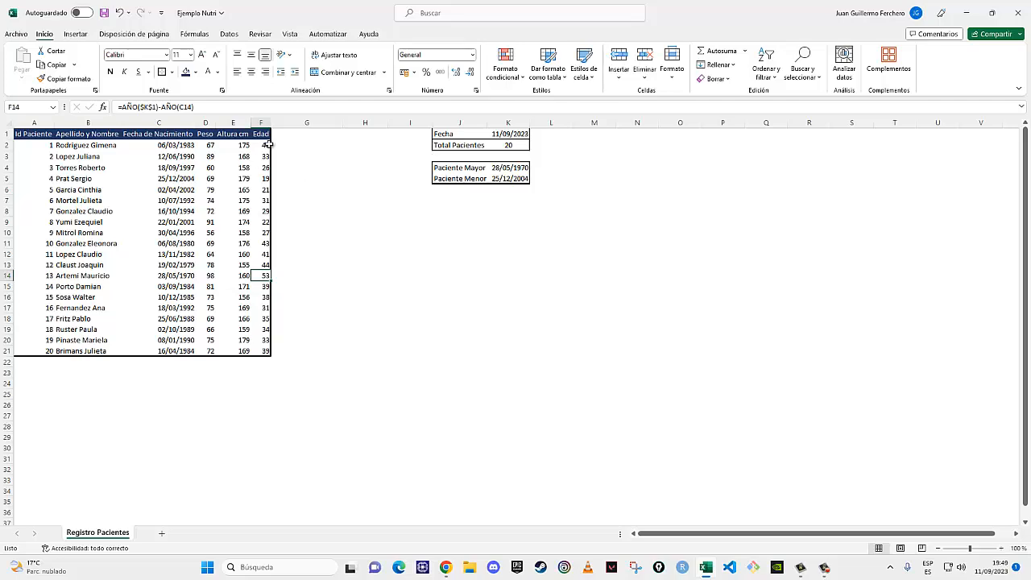
left_click_drag(267, 146, 266, 352)
left_click(326, 313)
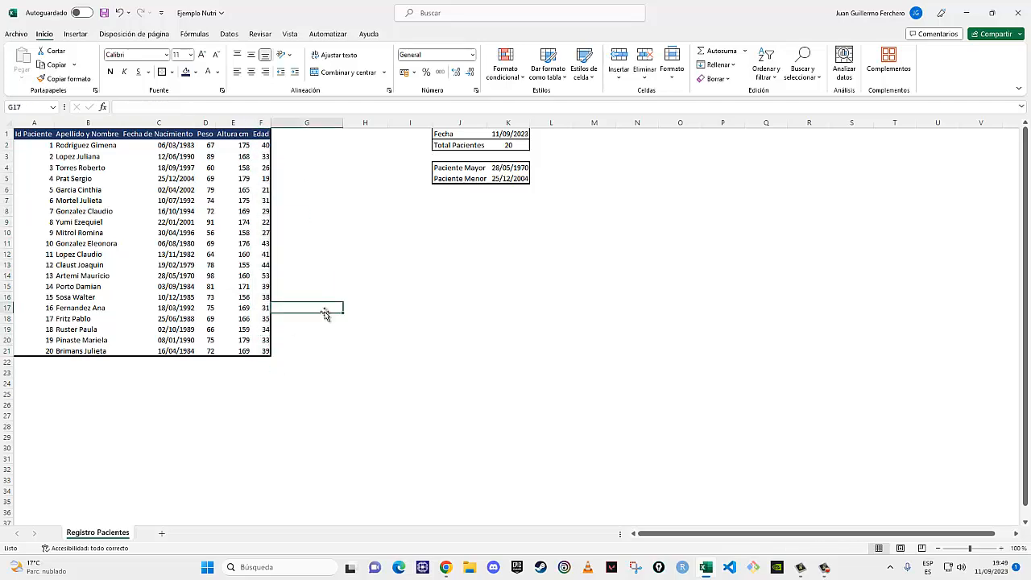
Review the completed age formula in F2 without changing it
left_click(265, 148)
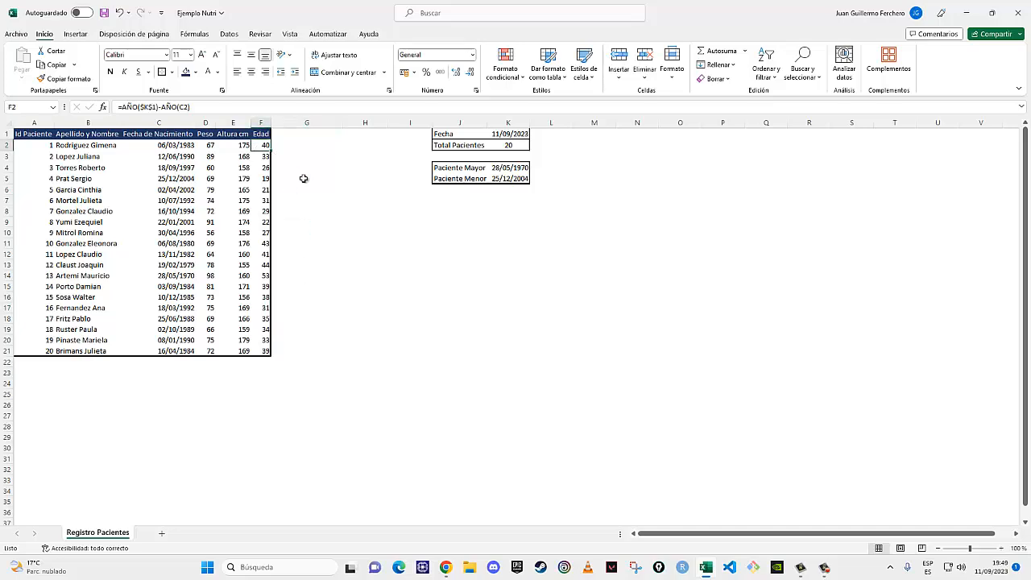
left_click_drag(192, 107, 124, 108)
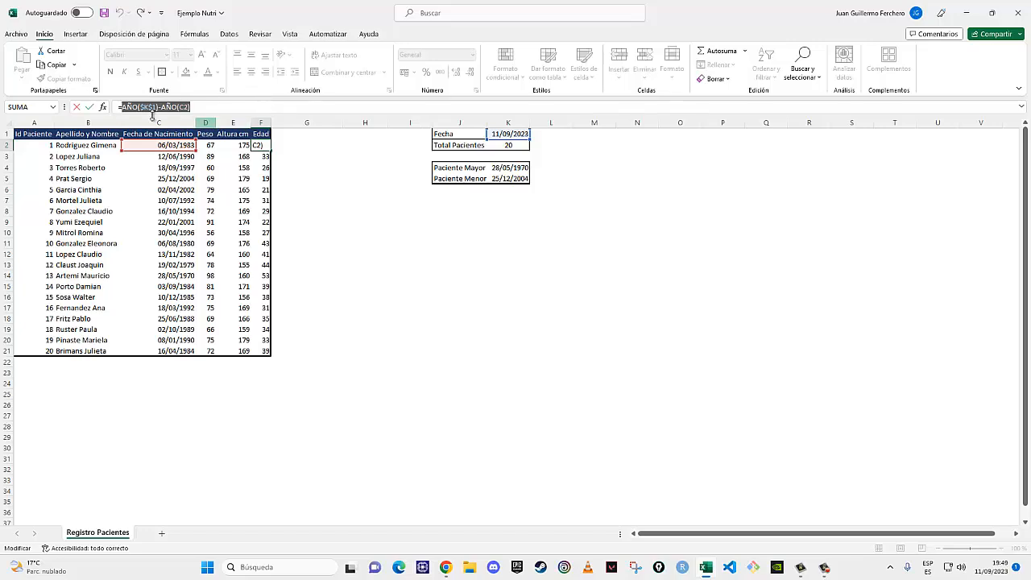
key("Escape")
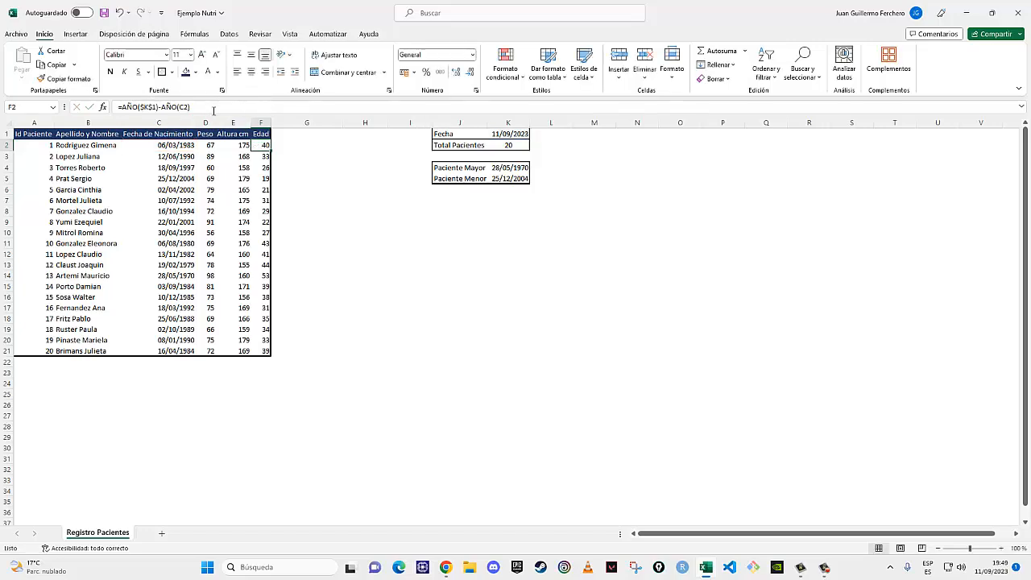
left_click(322, 157)
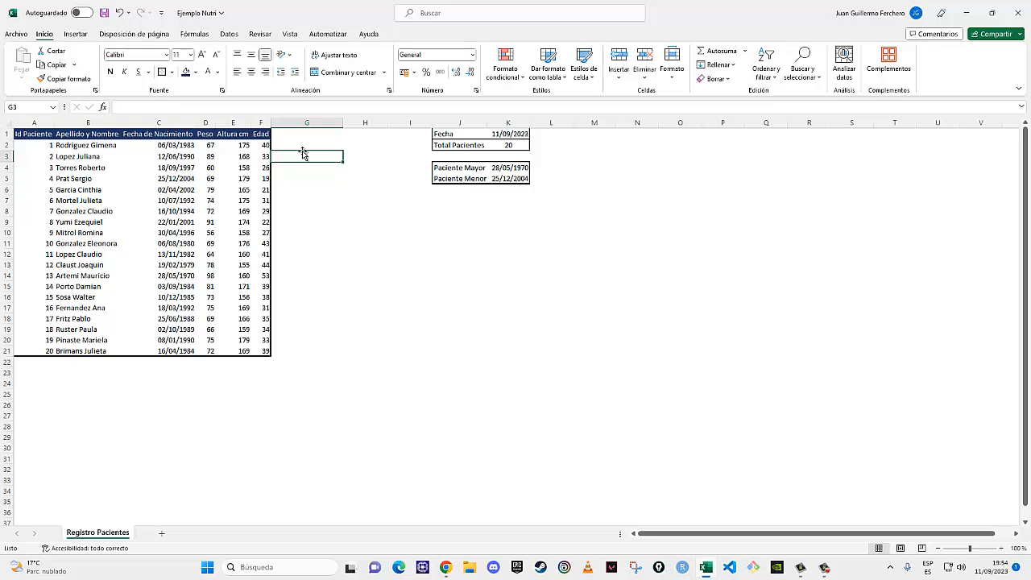
left_click_drag(303, 153, 267, 135)
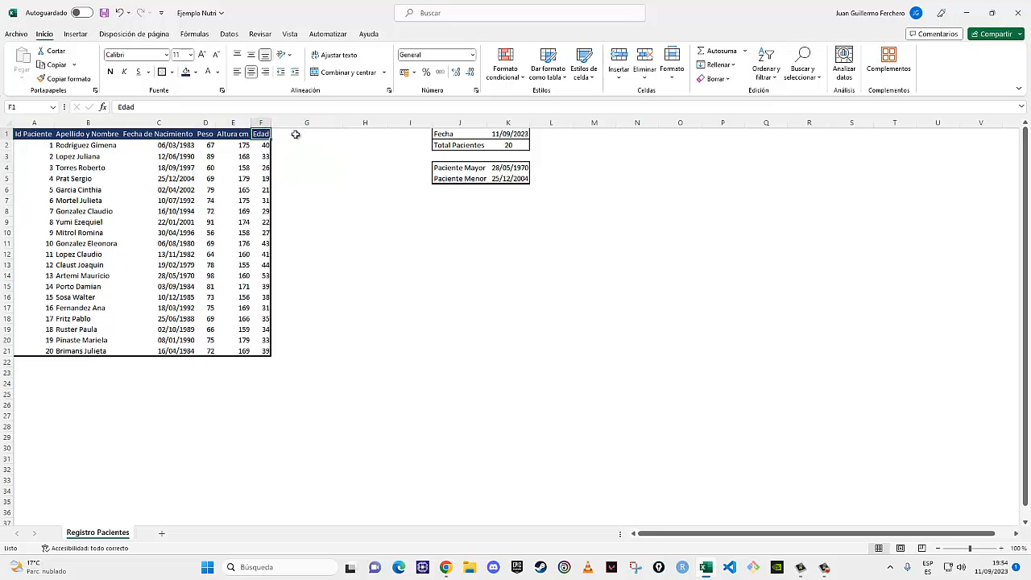
left_click(296, 135)
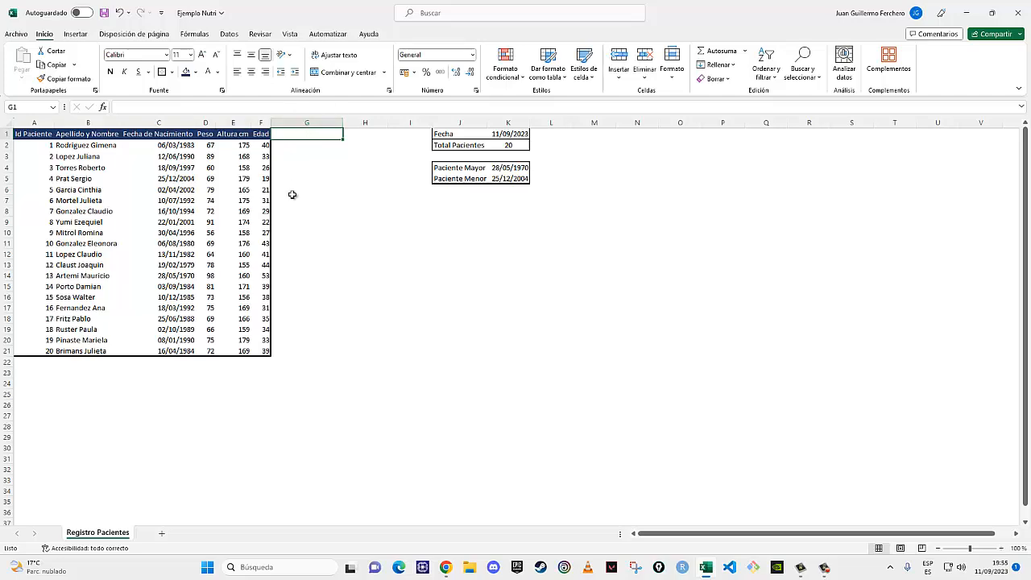
left_click(265, 351)
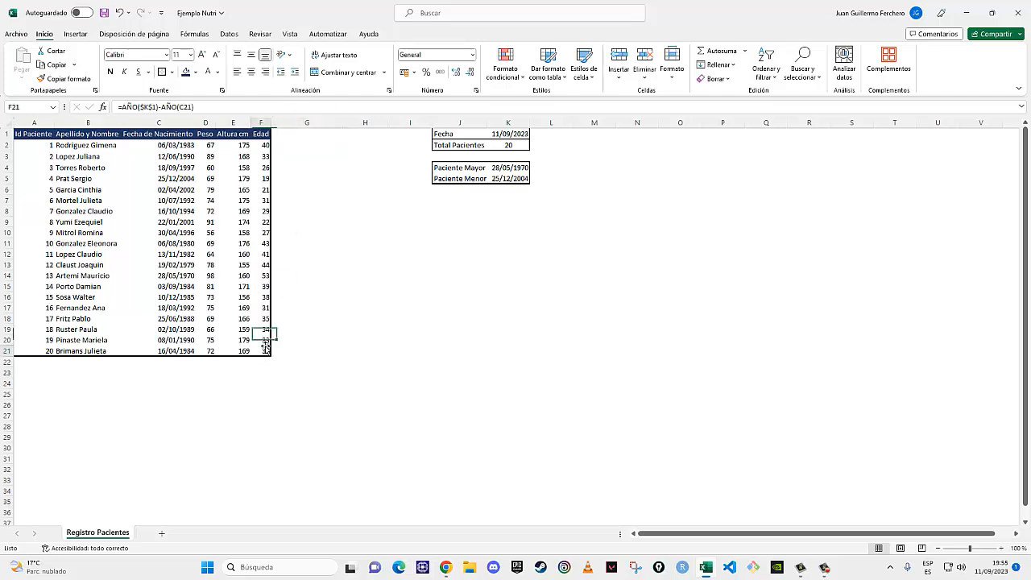
left_click(264, 121)
Add the header "Altura mts" in G1 and enter the conversion formula =E2/100 in G2
left_click(290, 134)
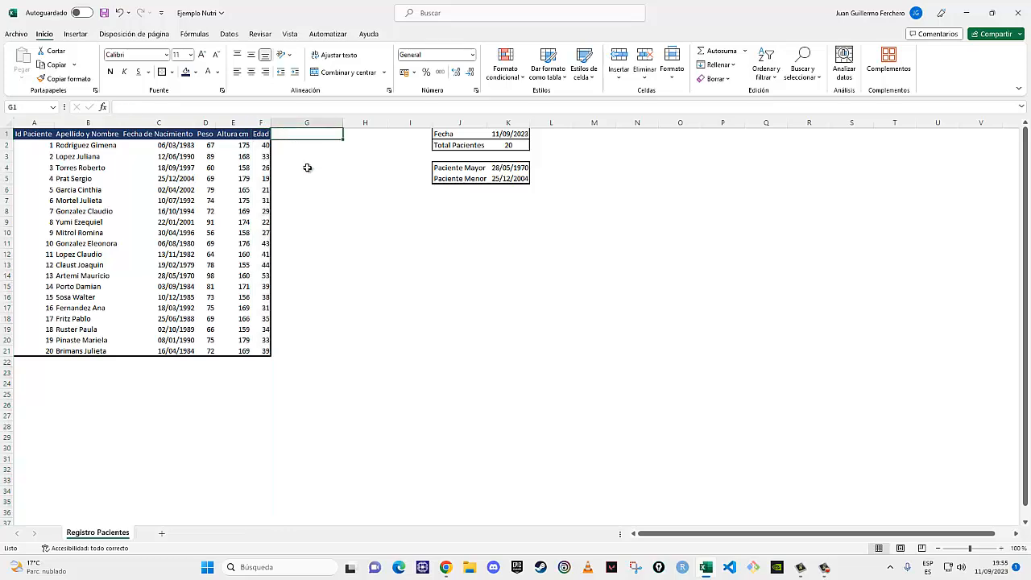
type("Altura mts")
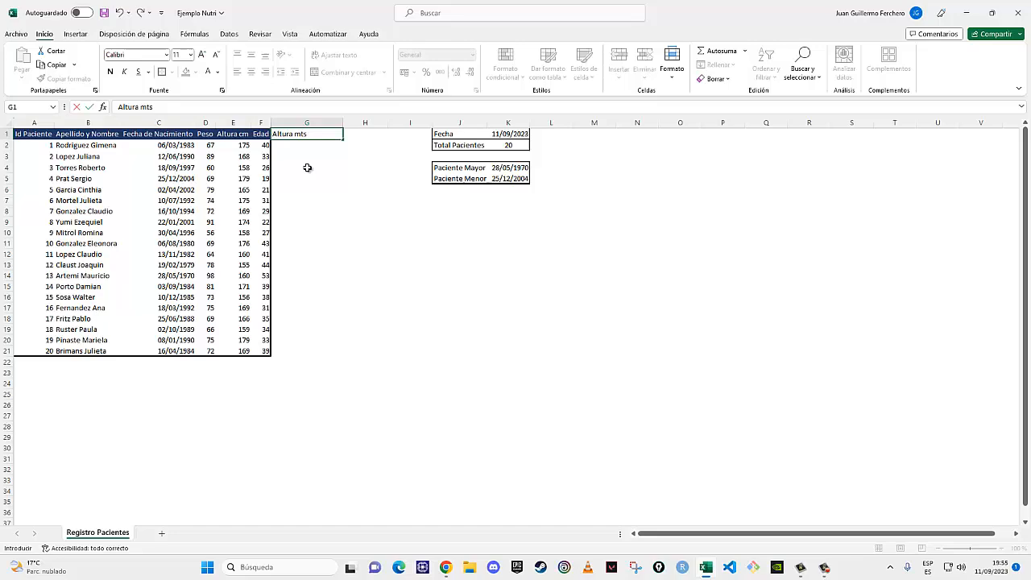
key("Return")
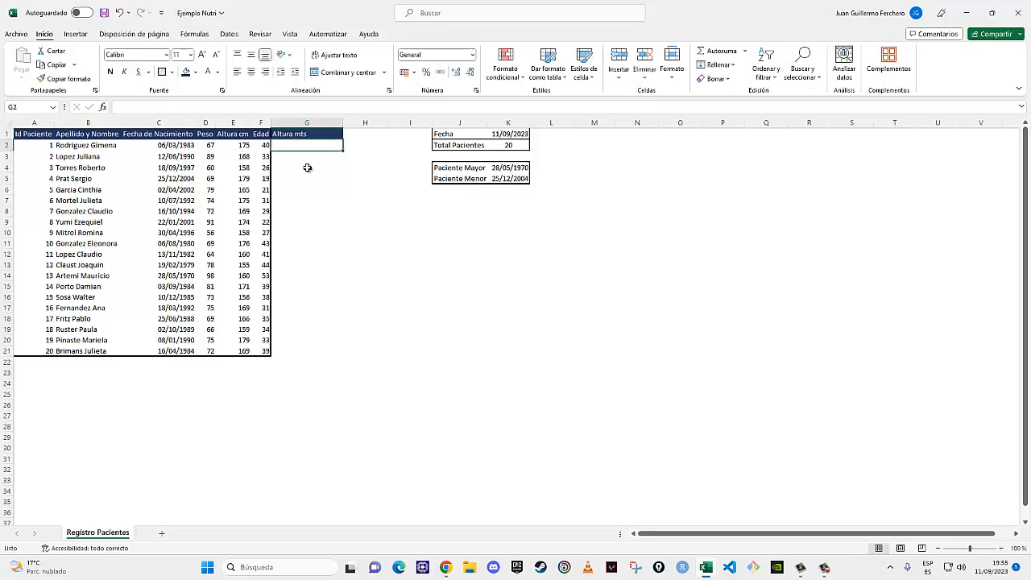
type("=")
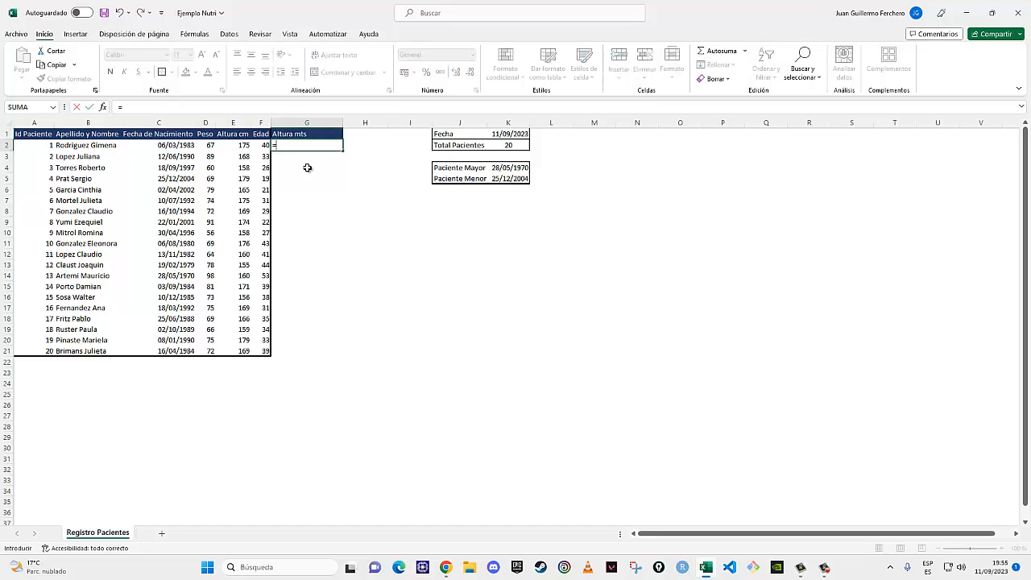
left_click(234, 147)
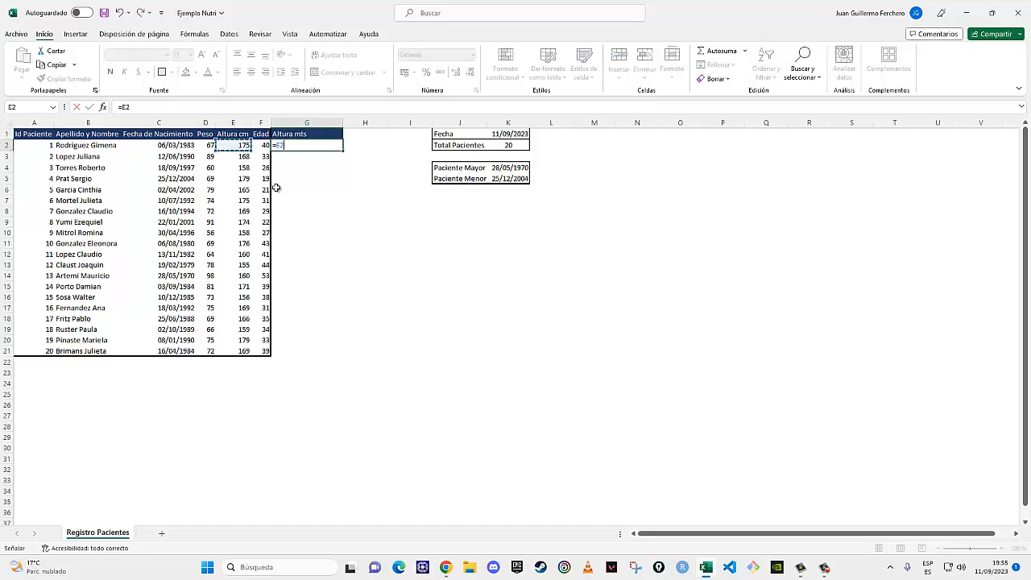
type("/100")
key("Return")
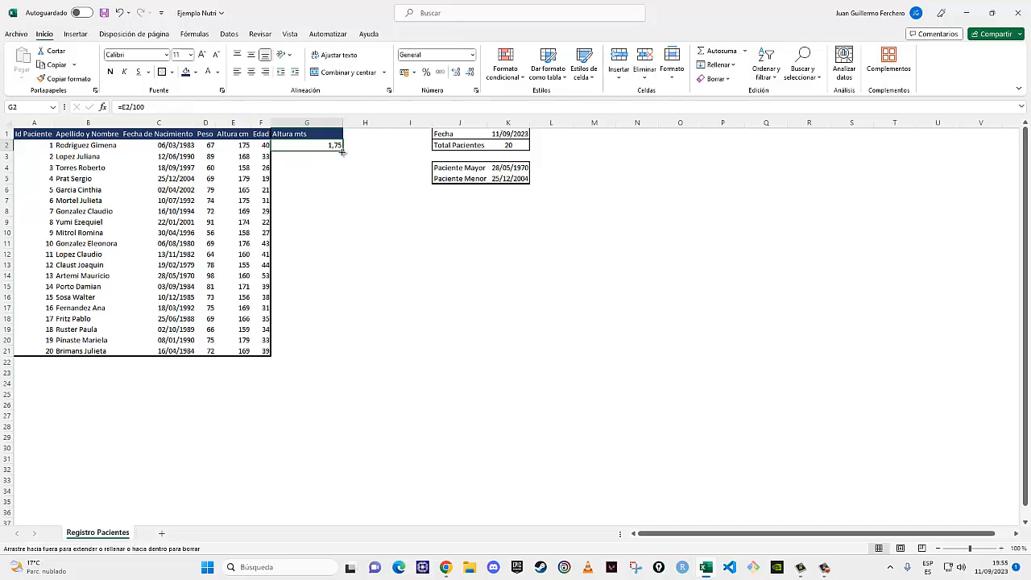
Fill the height conversion formula from G2 down to G21 and check the copied formulas in G2 to G6
double_click(342, 150)
left_click(318, 146)
left_click(299, 156)
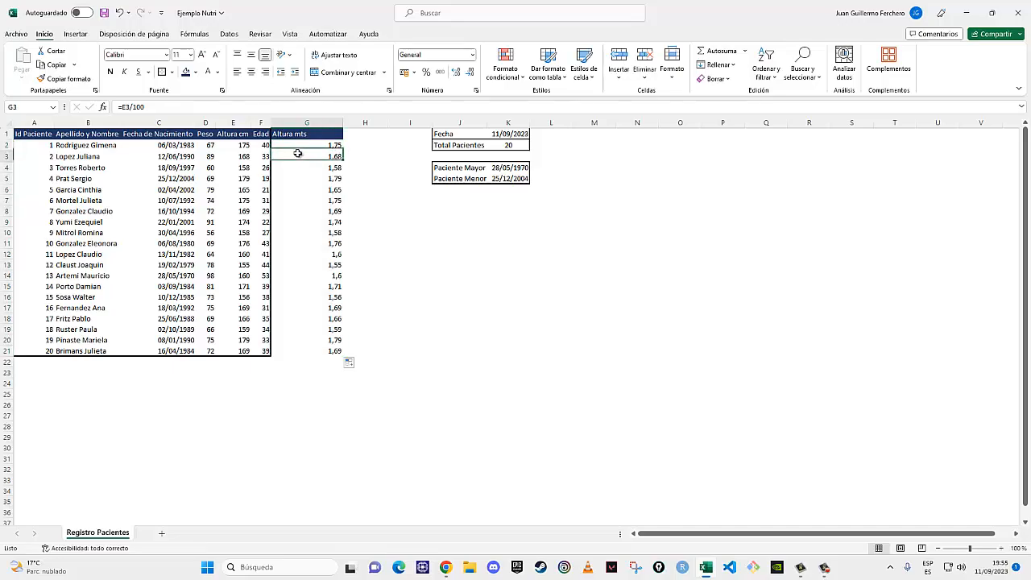
left_click(299, 166)
left_click(301, 177)
left_click(306, 191)
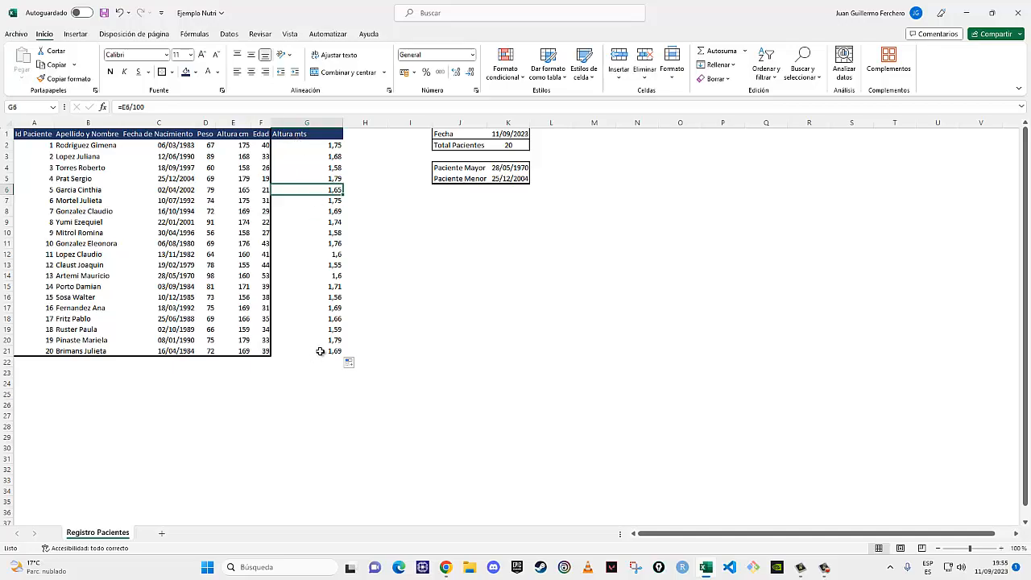
Replace the borders of A1:G21 with a single thick outside border and autofit column G to its contents
left_click_drag(320, 351, 35, 134)
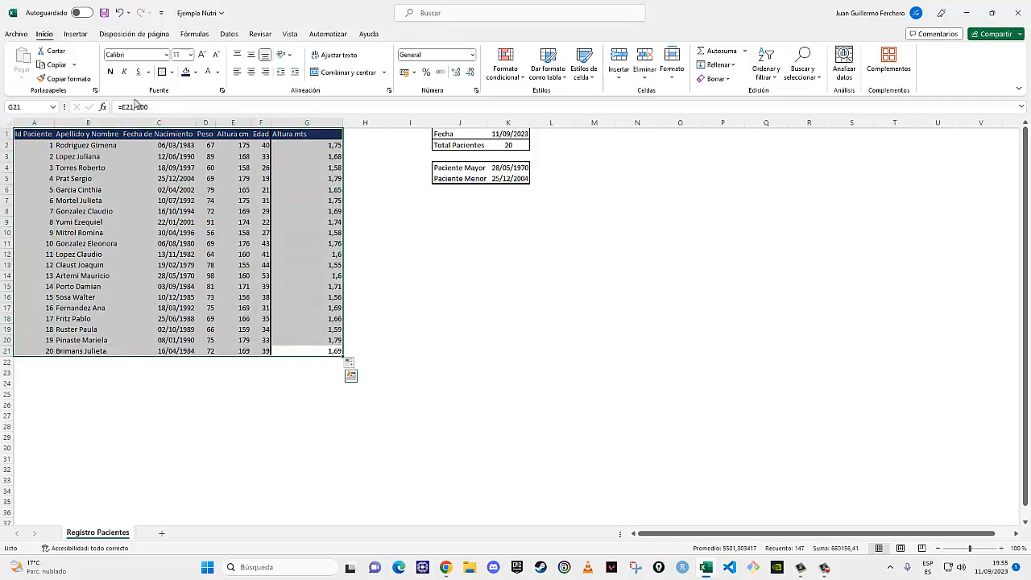
left_click(173, 73)
left_click(198, 165)
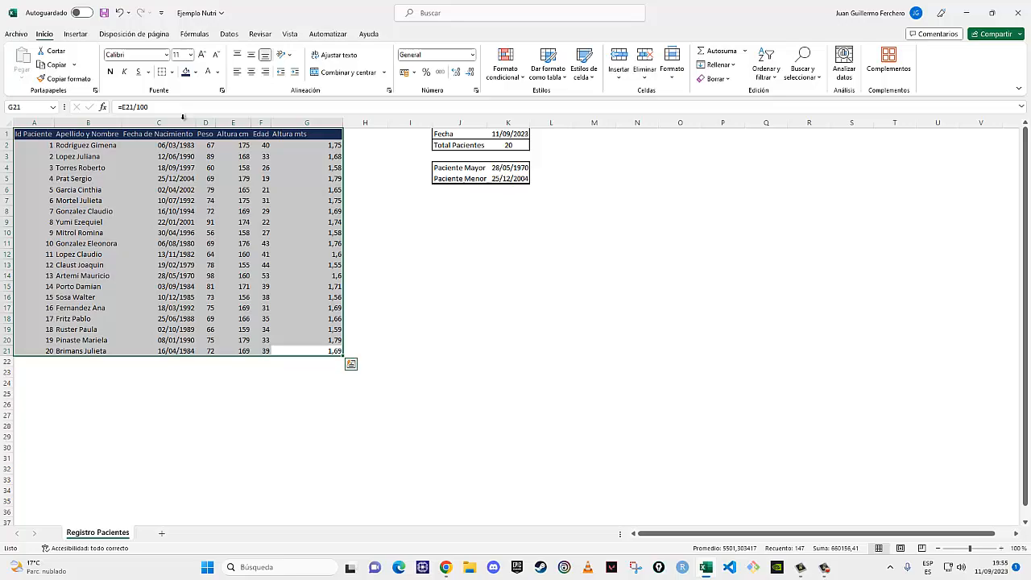
left_click(174, 74)
left_click(202, 208)
left_click(487, 279)
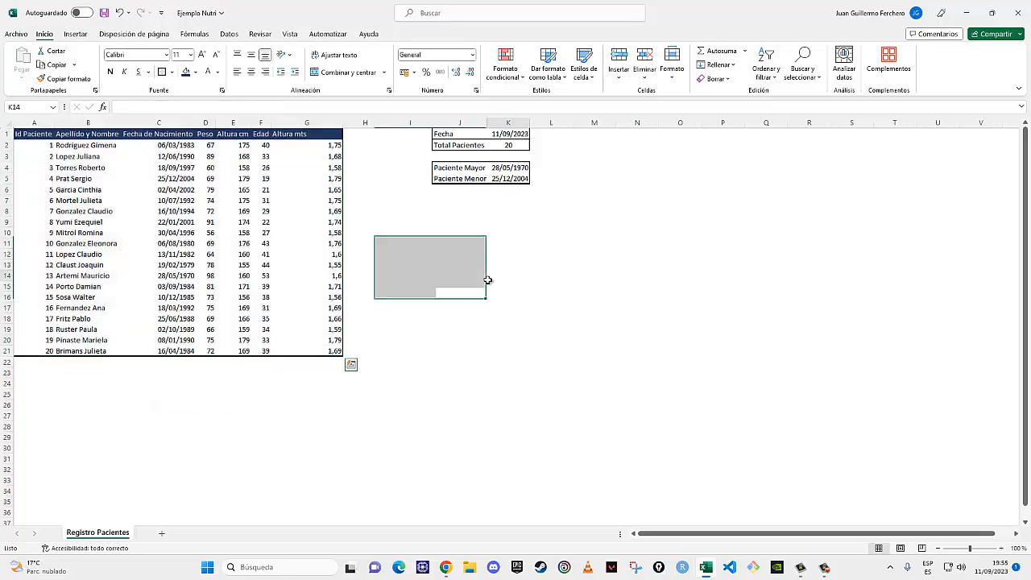
double_click(342, 122)
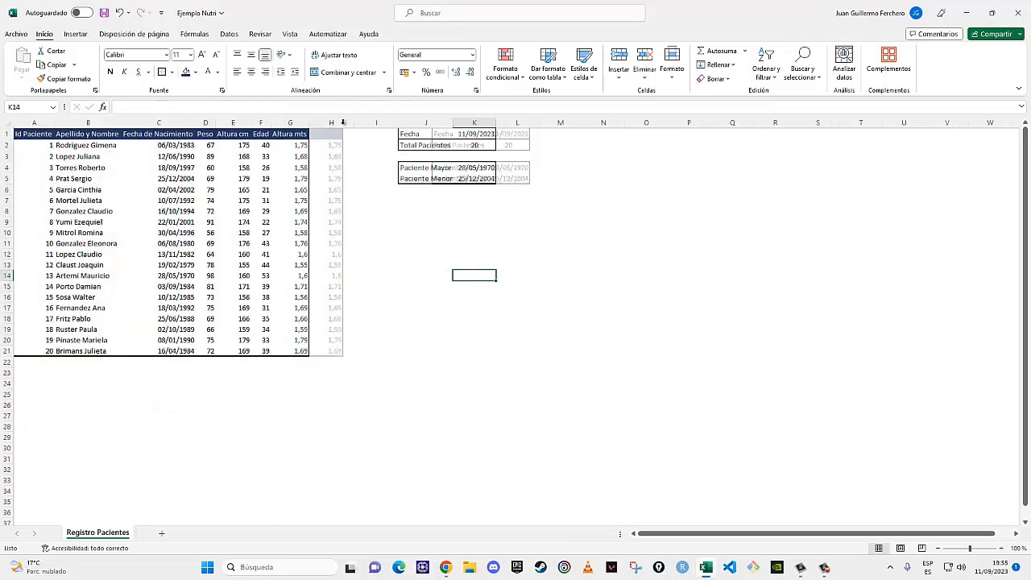
Insert three blank columns at column I to make room between the patient table and the summary boxes
left_click(333, 135)
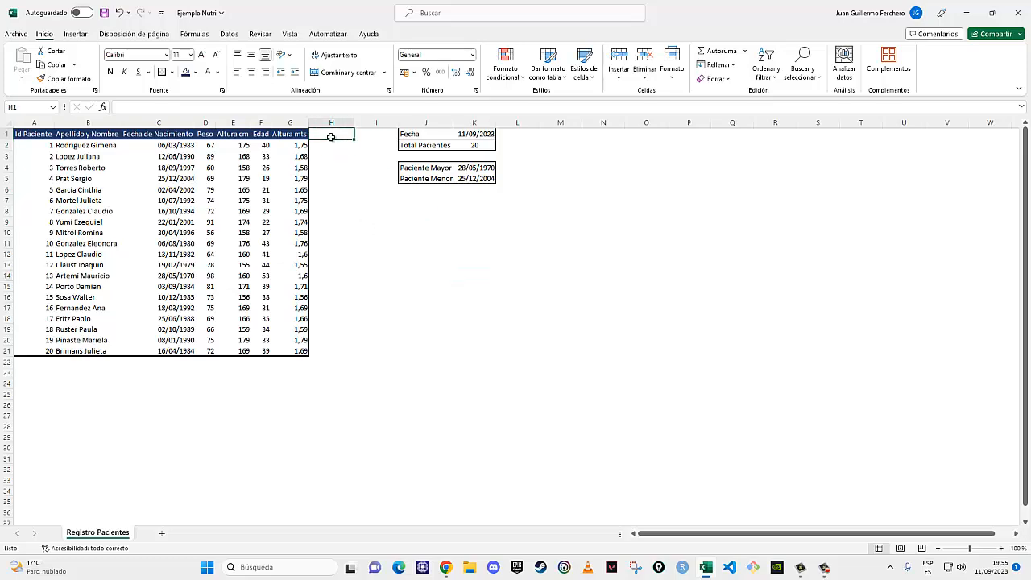
left_click(374, 122)
right_click(373, 121)
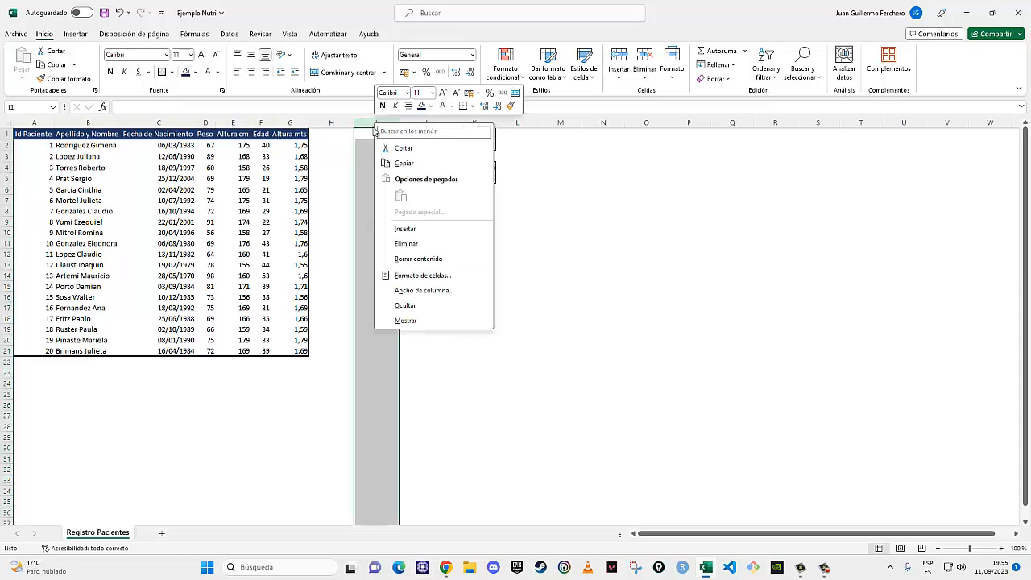
left_click(405, 229)
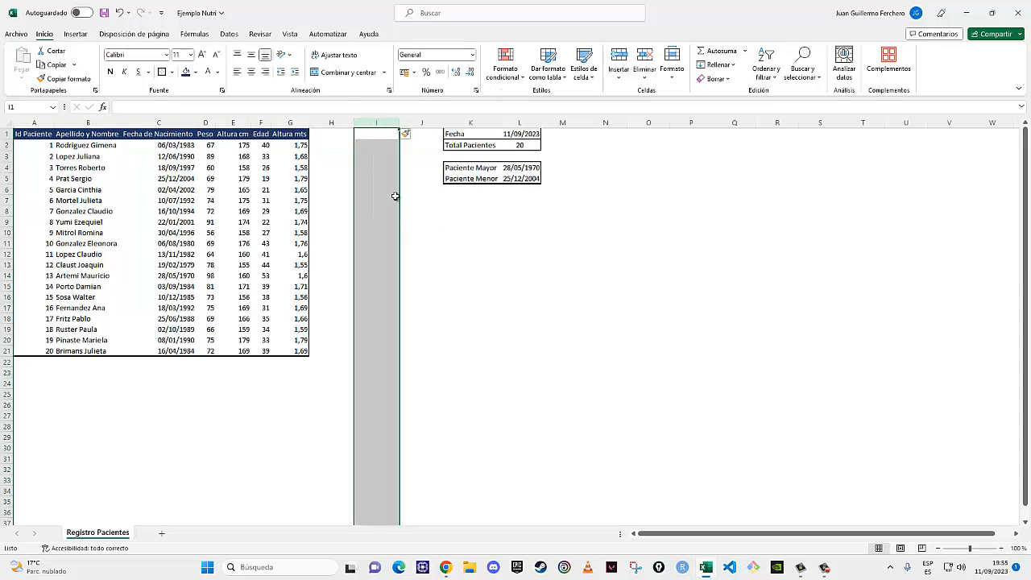
right_click(376, 125)
left_click(407, 229)
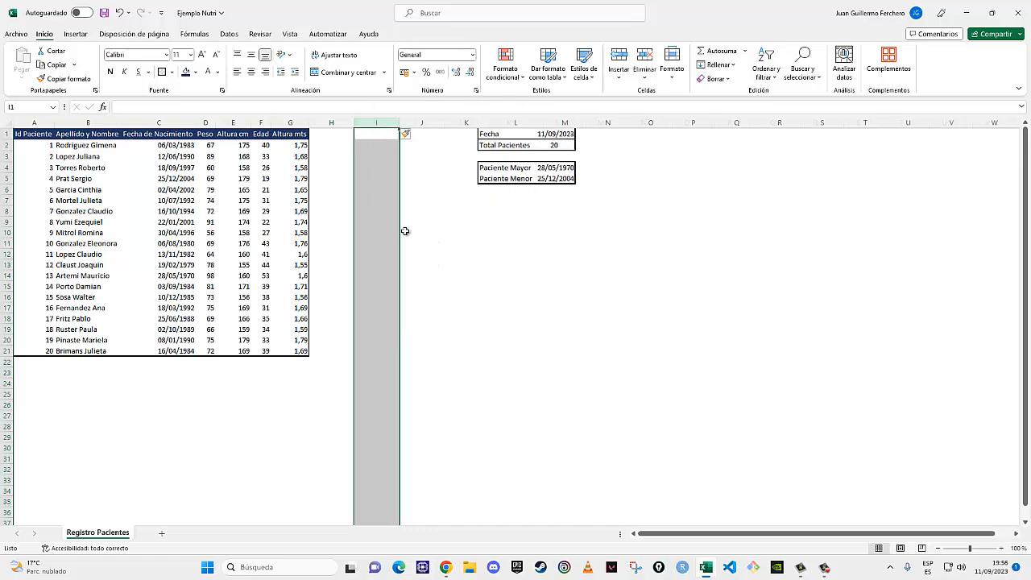
right_click(386, 127)
left_click(414, 226)
Add the header "Altura mts 2" in H1
left_click(322, 133)
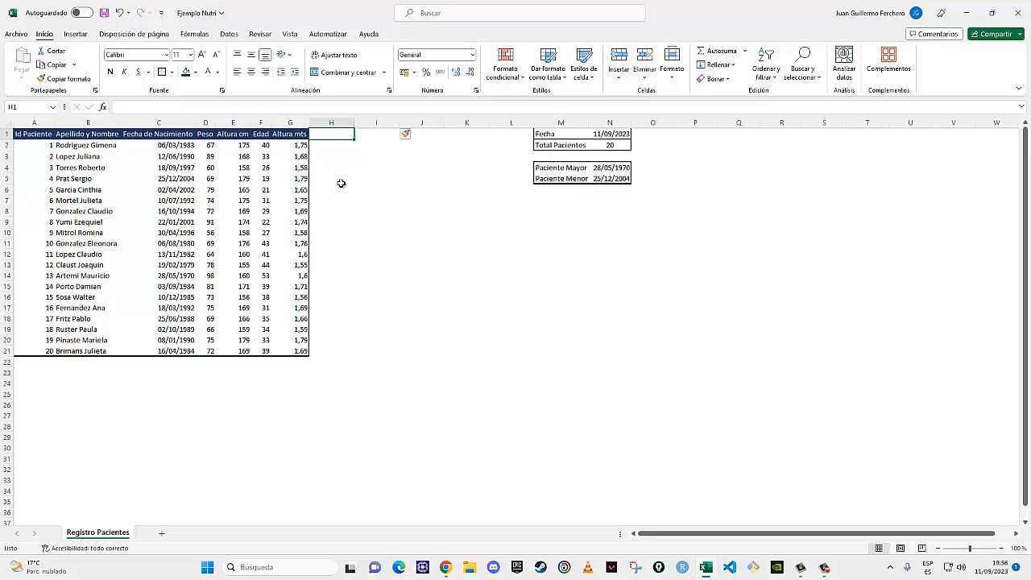
type("A")
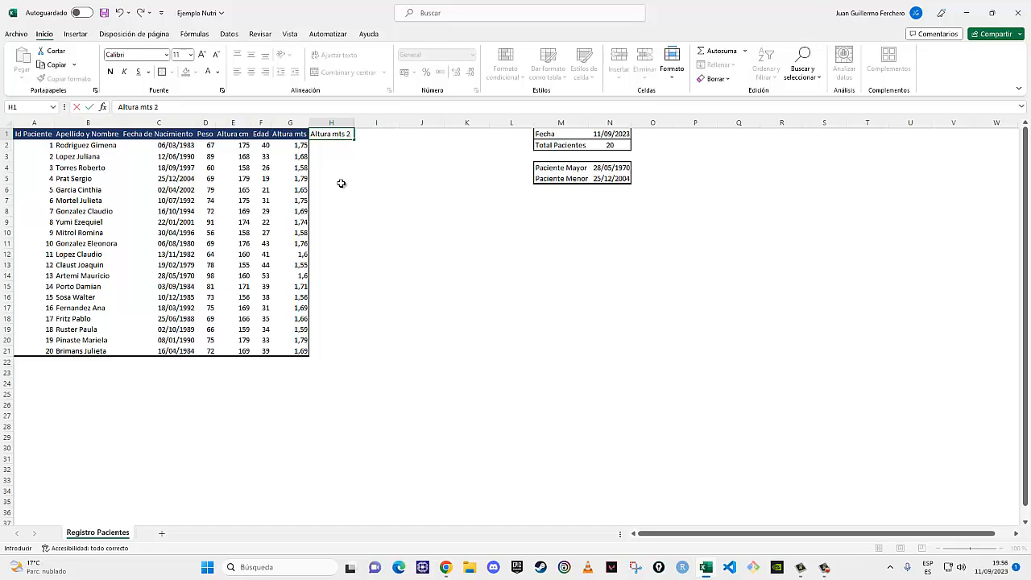
type("ltura mts 2")
key("Return")
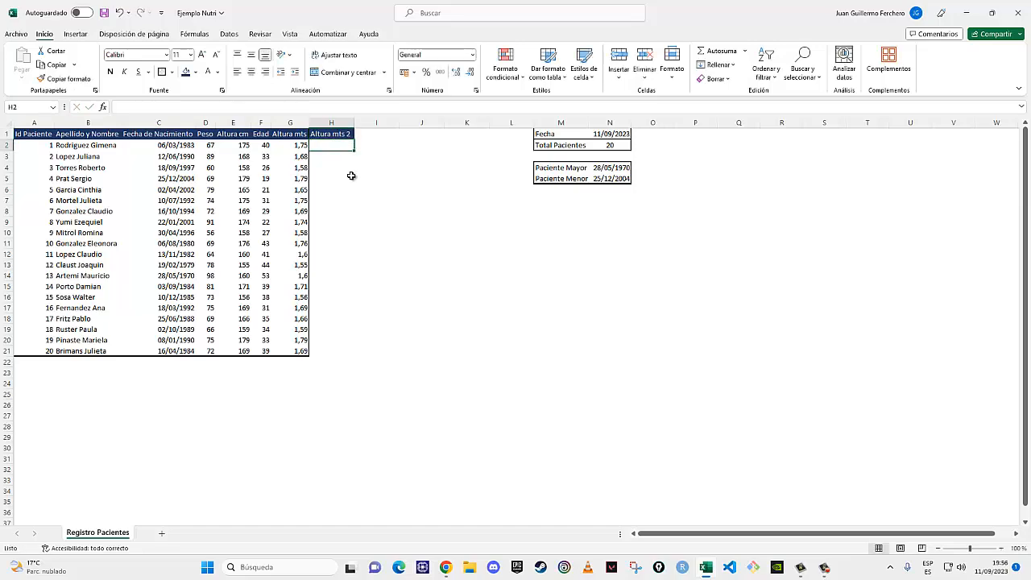
Enter the formula =POTENCIA(G2;2) in H2 to square the height in metres
type("=")
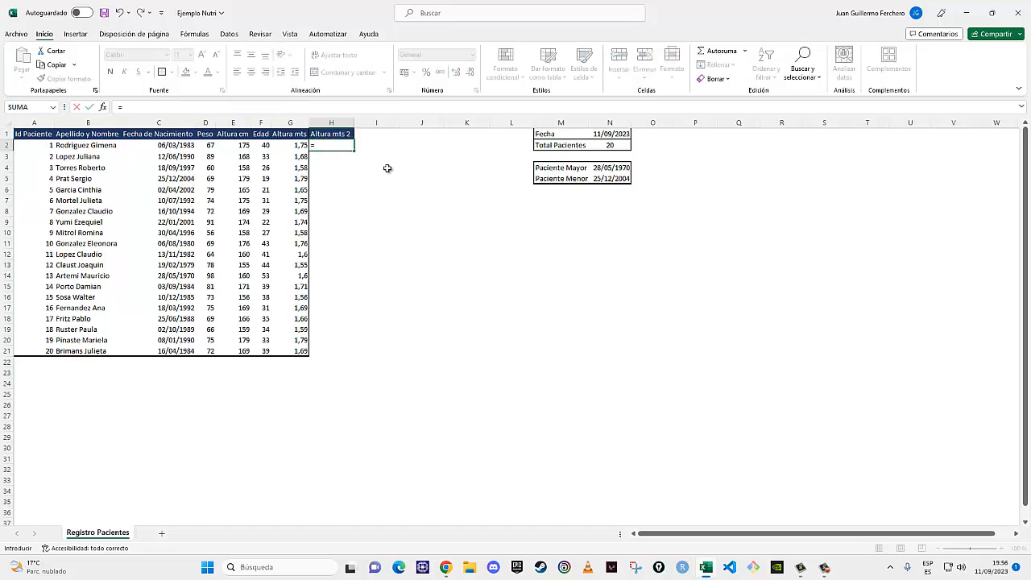
type("potennci")
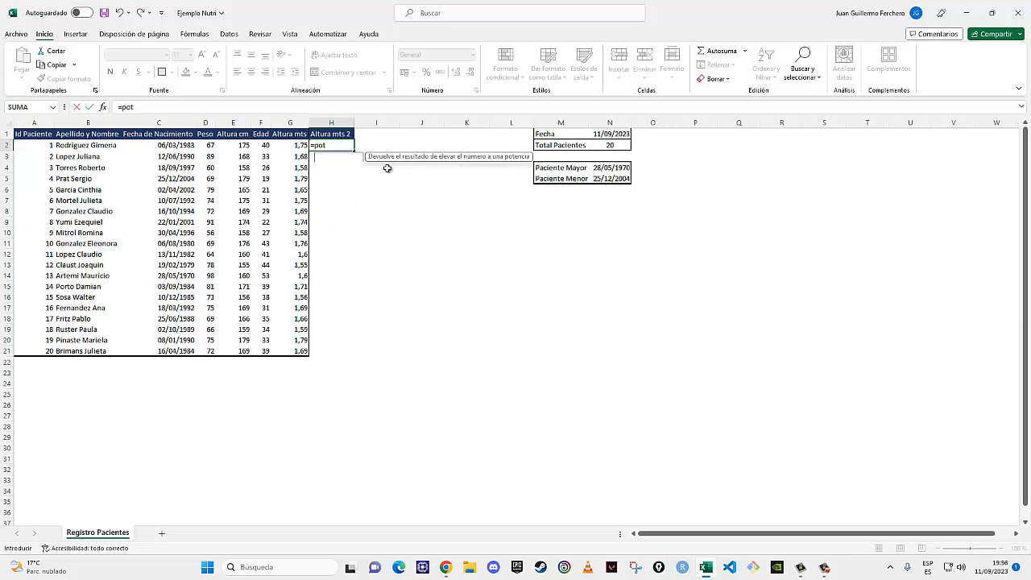
key("BackSpace")
key("BackSpace")
key("BackSpace")
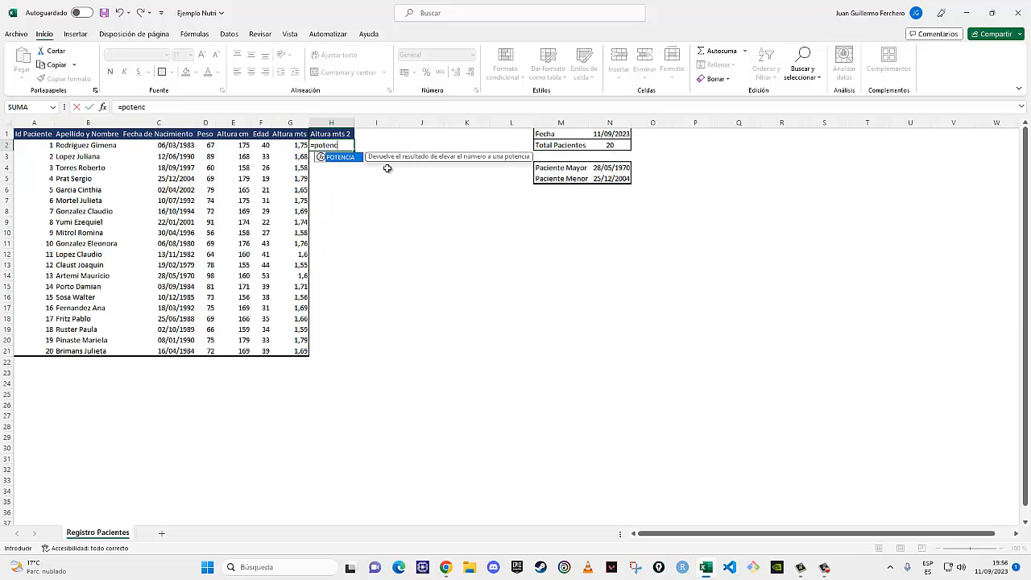
type("cia(")
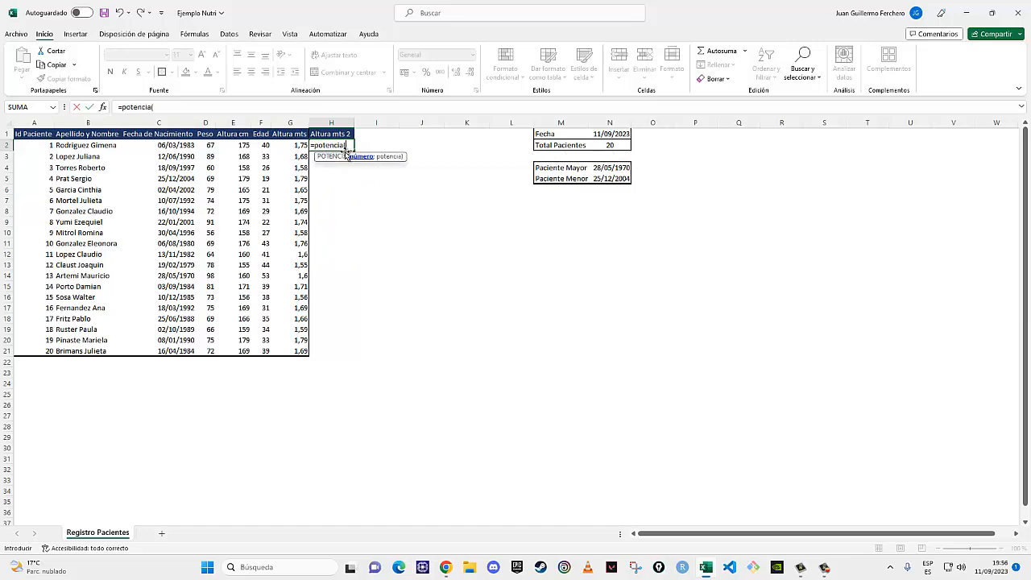
left_click(292, 145)
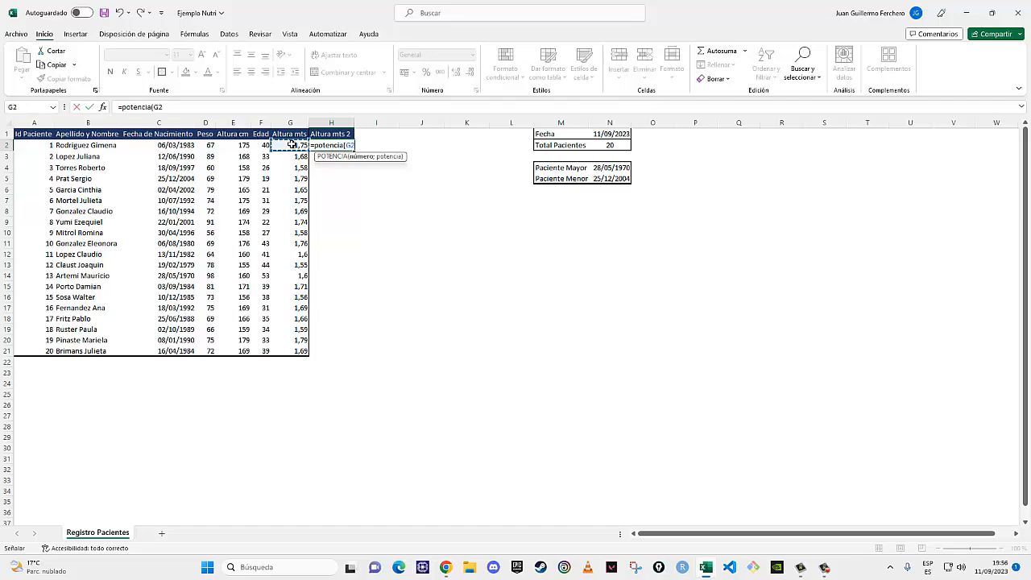
type(";2)")
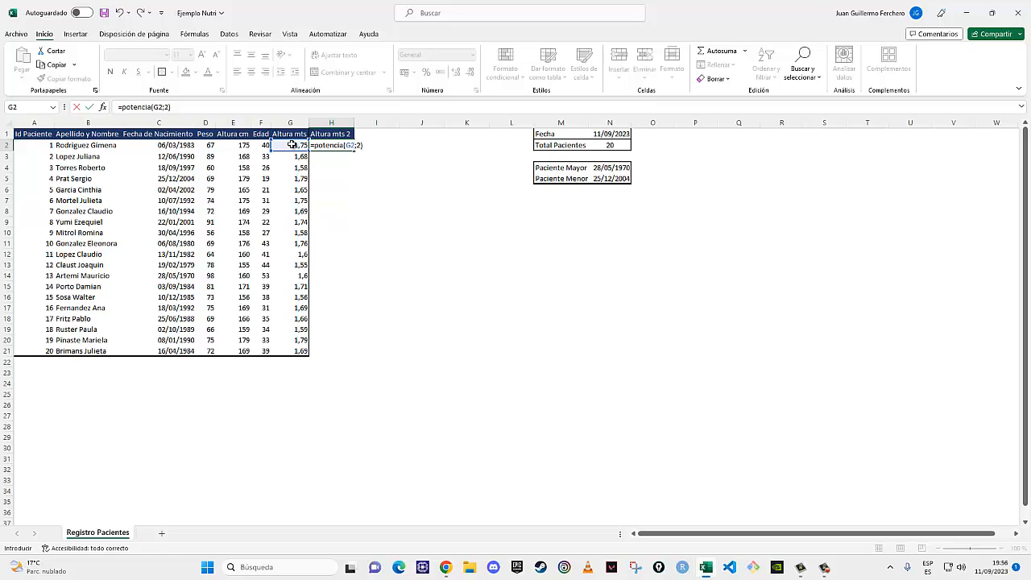
key("Return")
Fill the squared-height formula from H2 down to H21 and narrow column H slightly
left_click(352, 149)
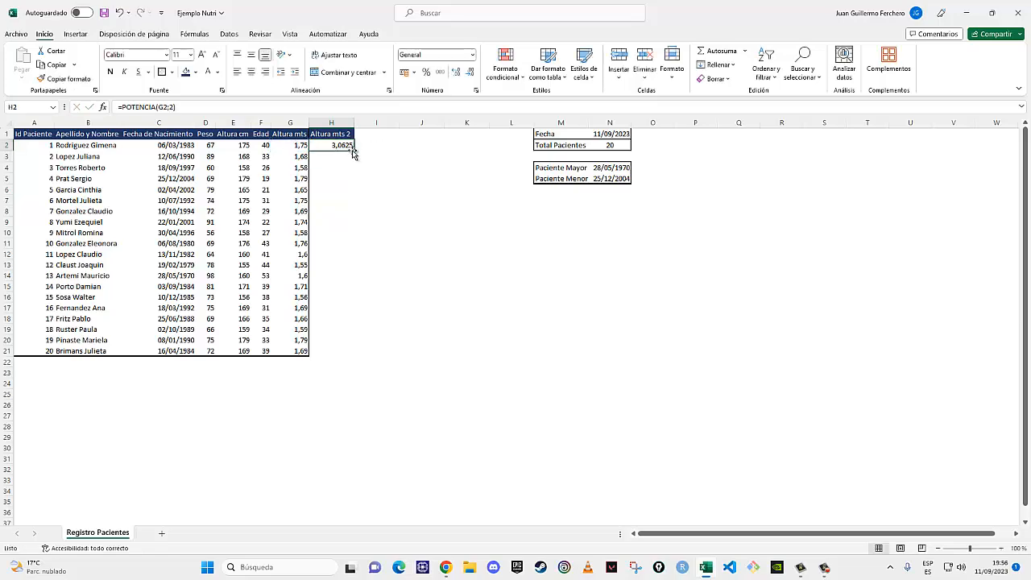
double_click(355, 151)
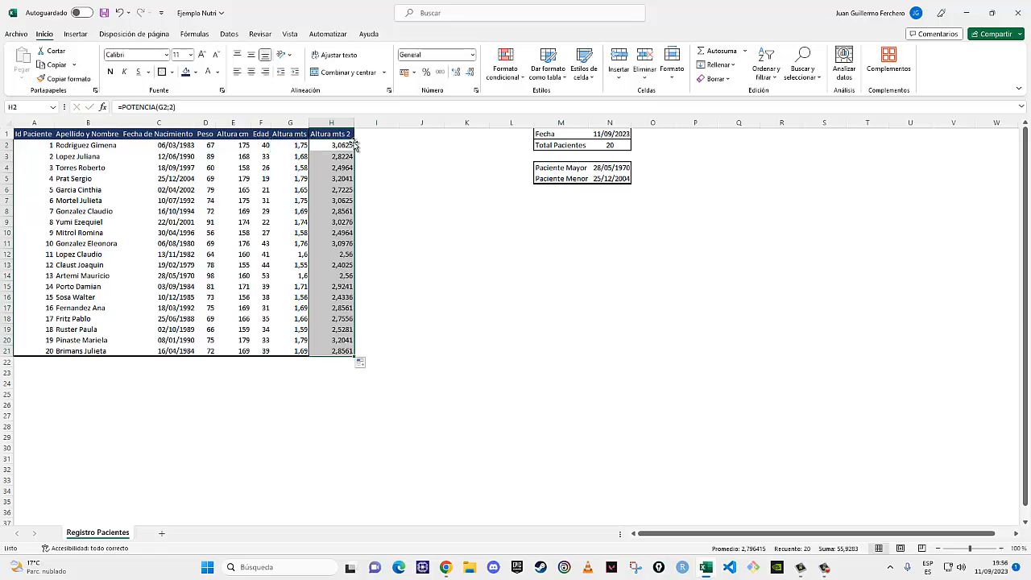
left_click_drag(355, 122, 352, 122)
Add the header "IMC" in I1, beside the squared-height column
left_click(373, 136)
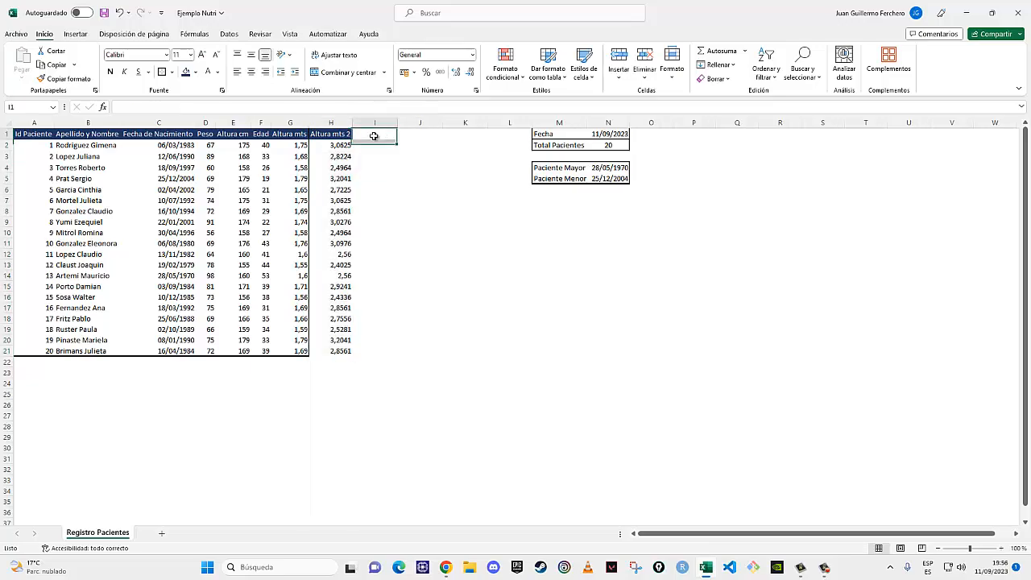
type("IMC")
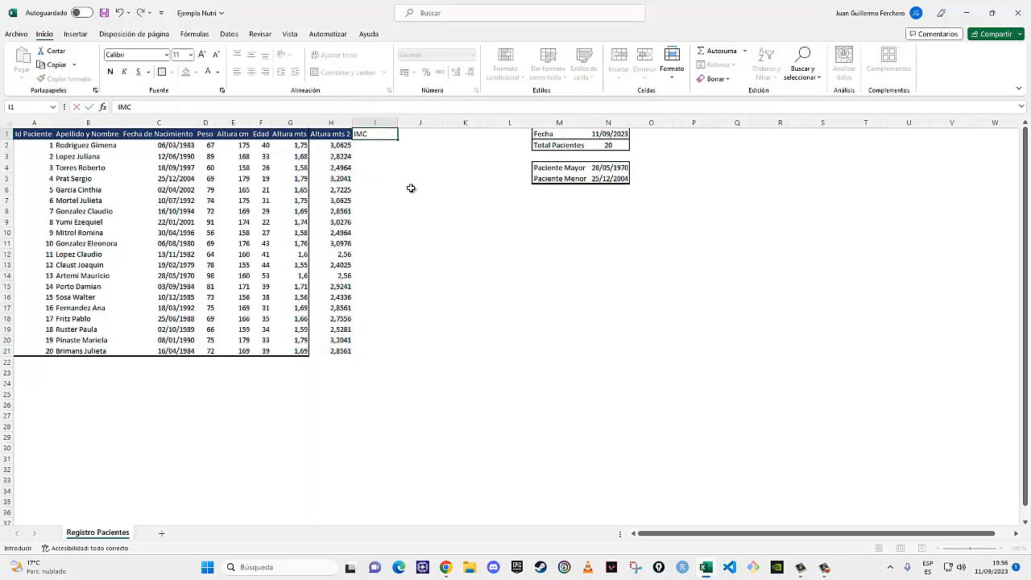
key("Return")
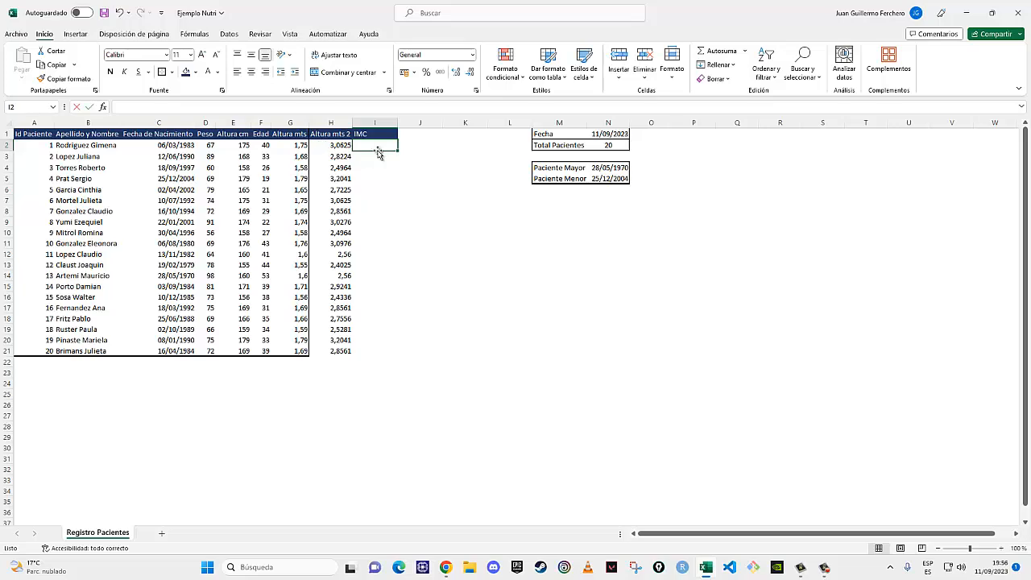
Enter the formula =D2/H2 in I2 to calculate the body mass index and fill it down to I21
type("=")
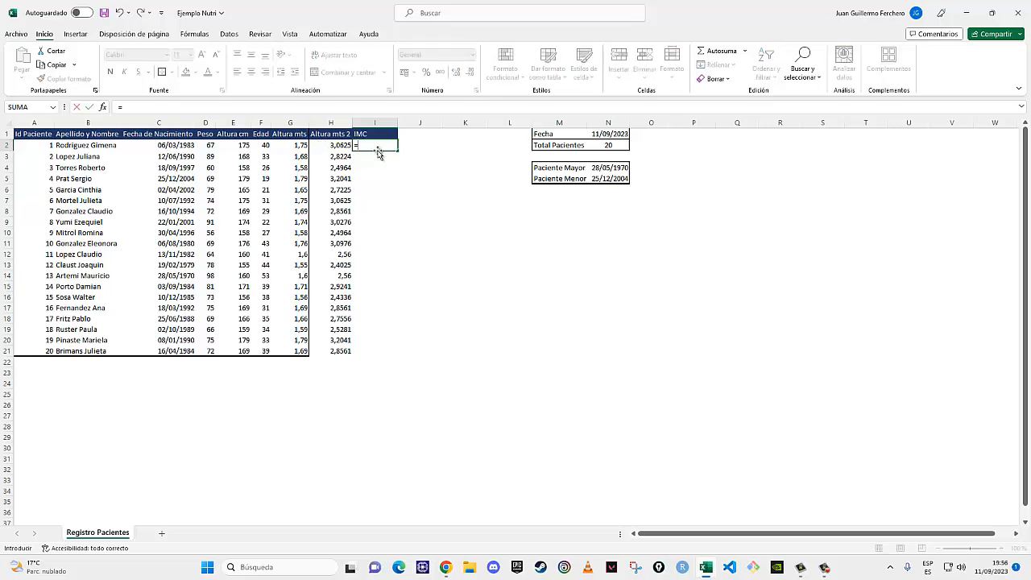
left_click(209, 144)
type("/")
left_click(326, 142)
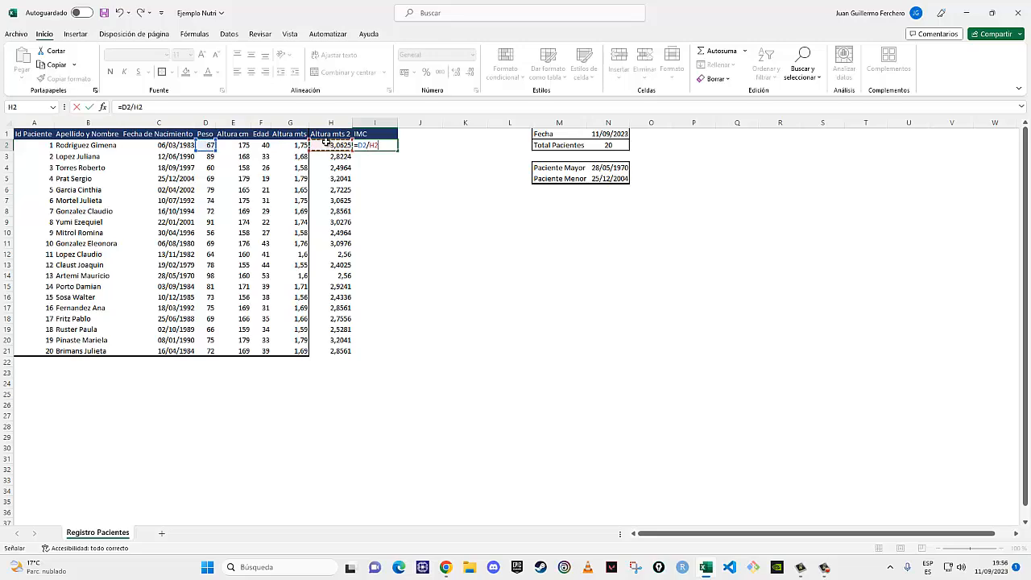
key("Return")
left_click(395, 145)
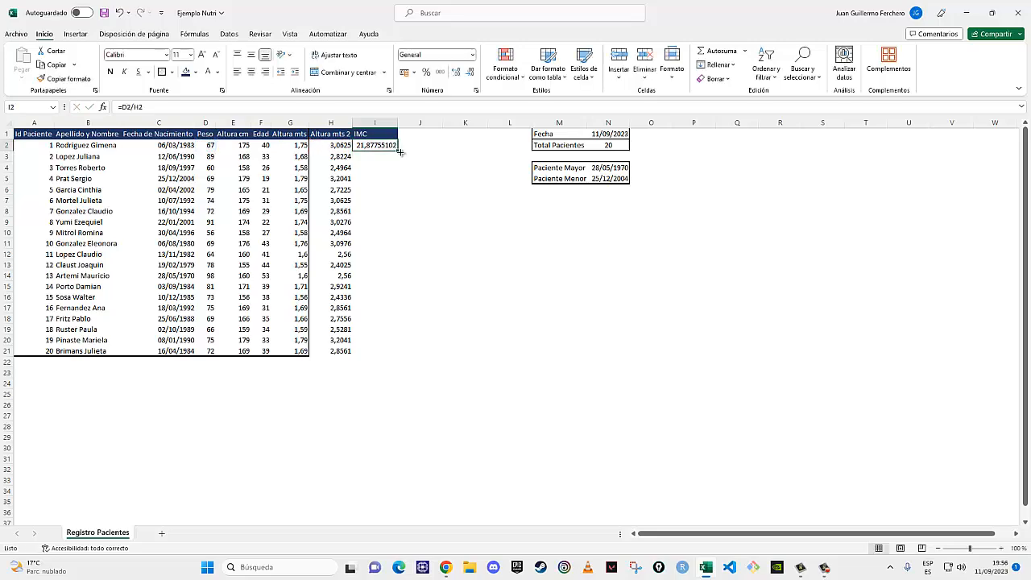
double_click(399, 151)
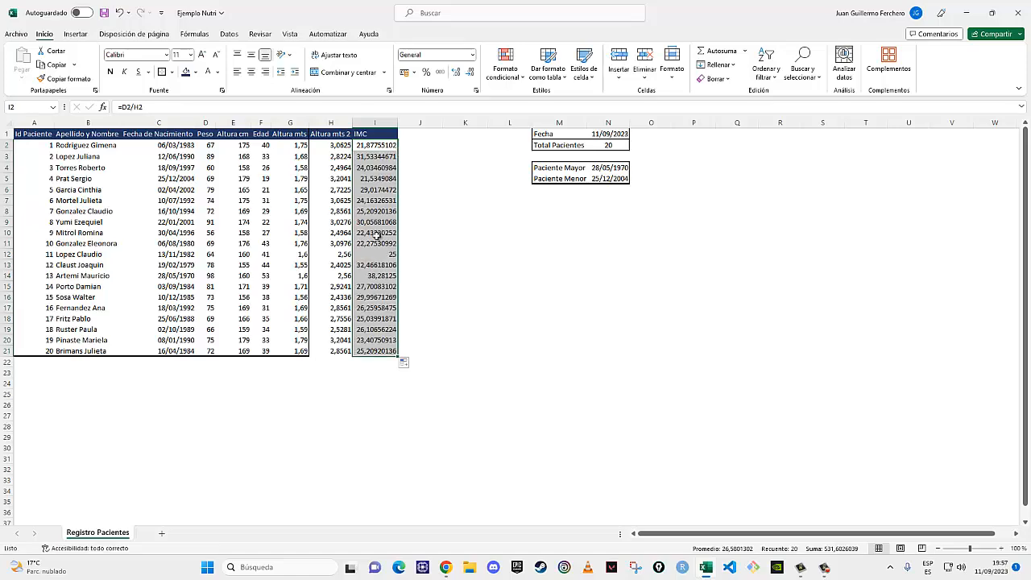
Format the squared heights and IMC values in H2:I21 as numbers with four decimals
left_click_drag(379, 351, 326, 146)
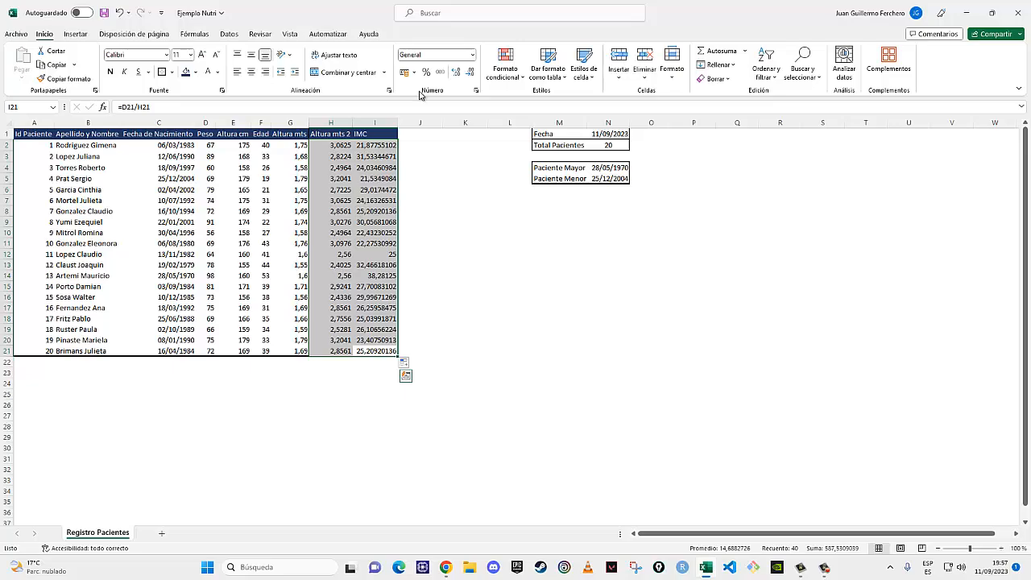
left_click(472, 74)
left_click(456, 76)
left_click(457, 76)
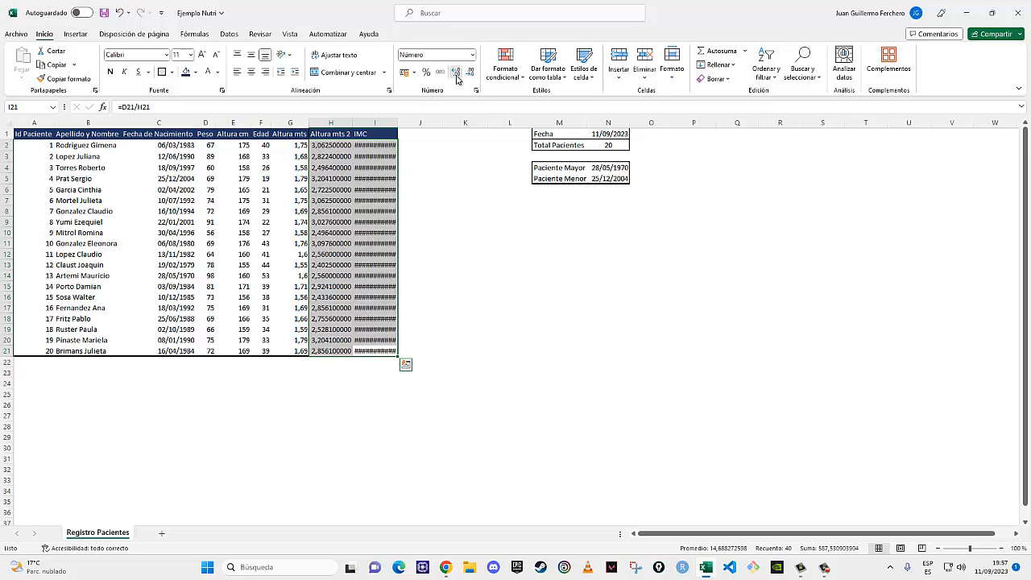
left_click(456, 77)
left_click(472, 75)
left_click(472, 75)
left_click(472, 75)
left_click(472, 74)
left_click(472, 75)
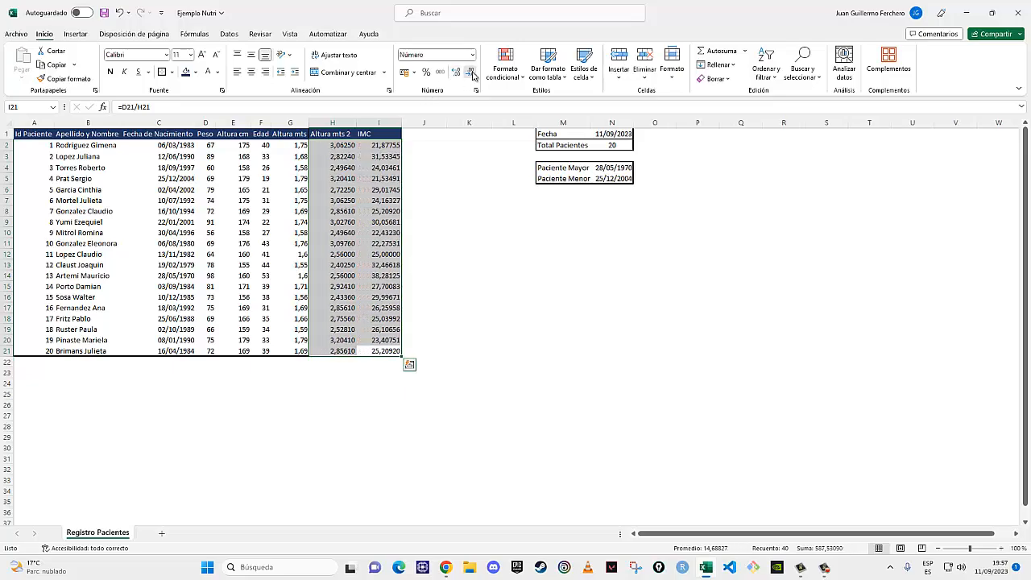
left_click(472, 75)
left_click(472, 75)
left_click(472, 75)
left_click(457, 74)
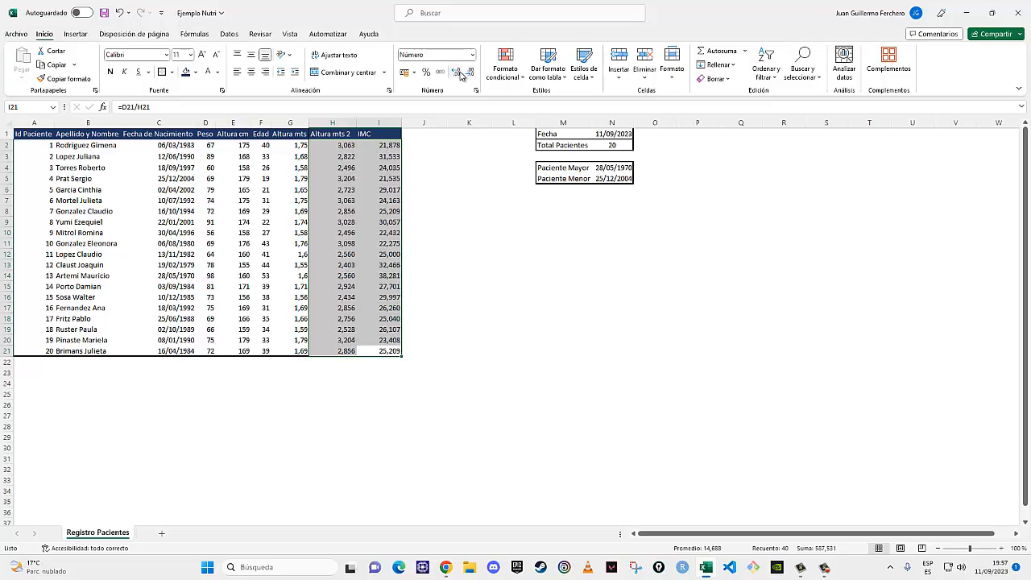
left_click(462, 74)
left_click(434, 166)
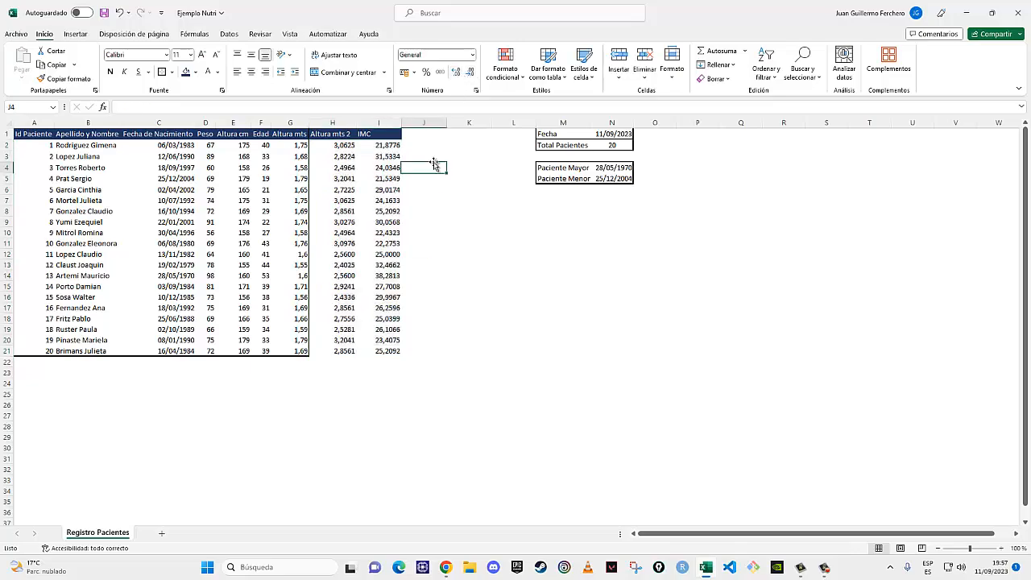
Show H2 with two decimals, copy its format to H3:H21 and narrow column H to fit its contents
left_click(380, 144)
left_click(337, 146)
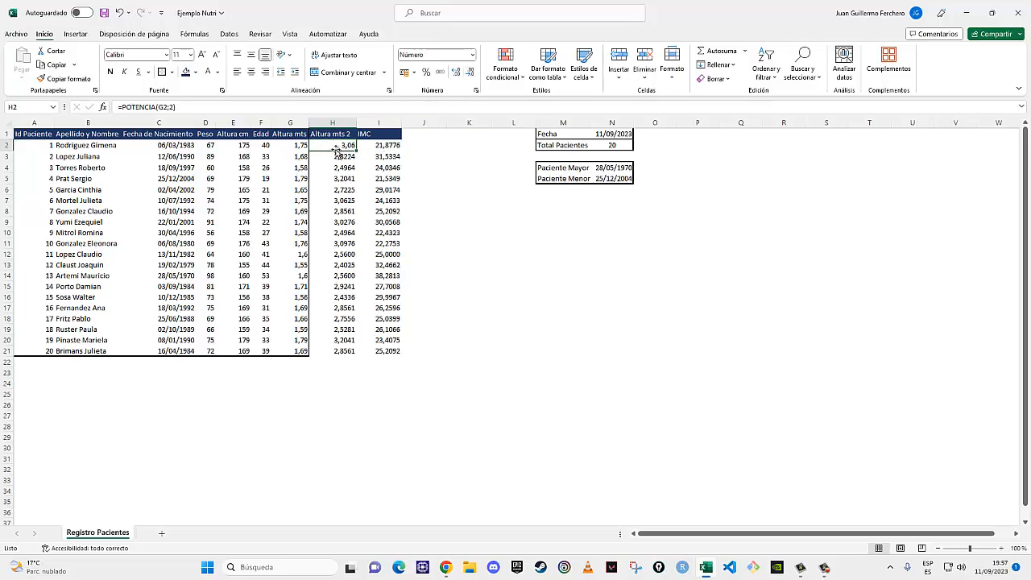
left_click(65, 78)
left_click_drag(339, 157, 344, 351)
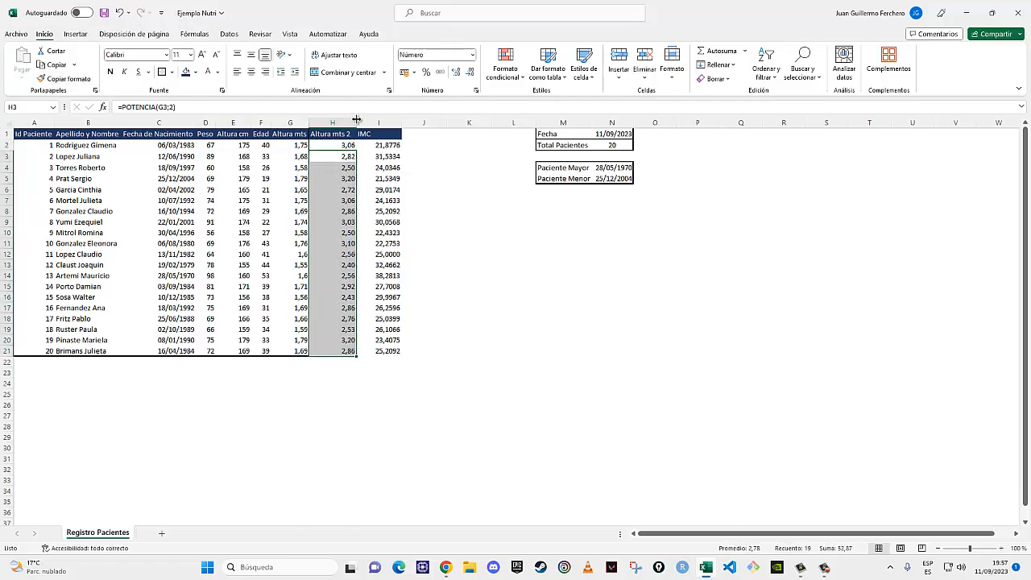
left_click(375, 144)
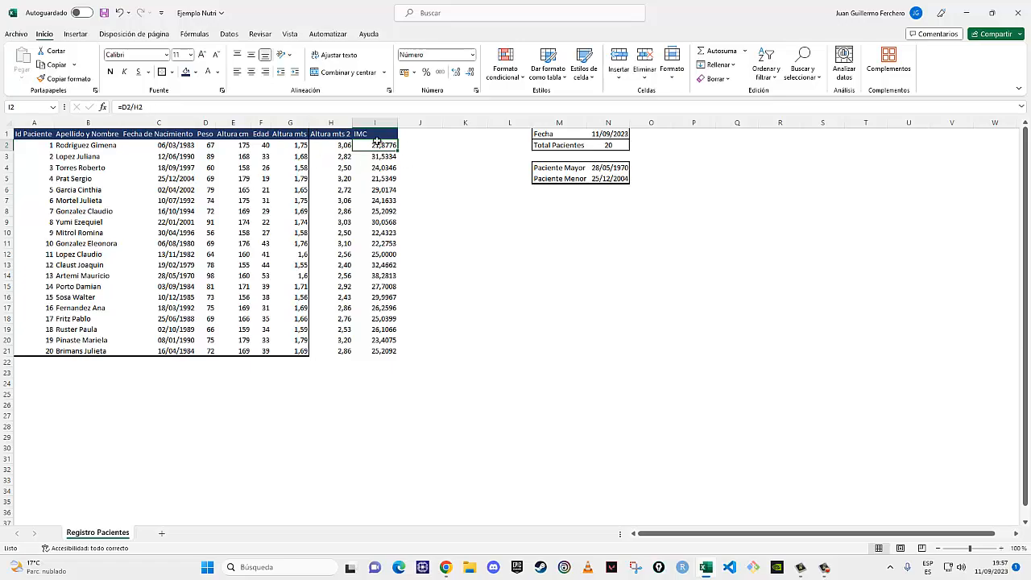
Clear the existing borders from the whole patient table A1:I21 and apply a thick outside border around it
left_click_drag(372, 351, 32, 134)
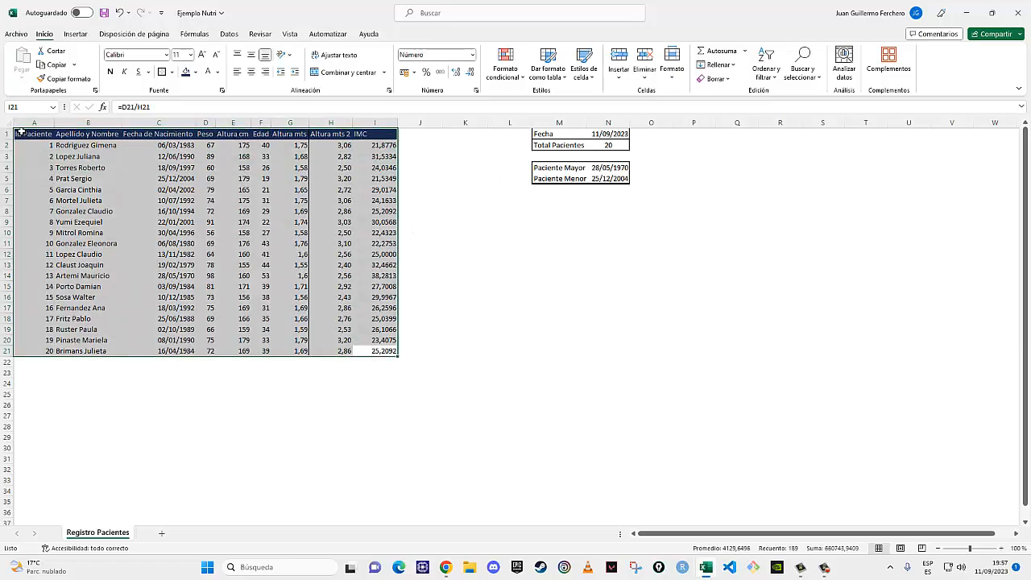
left_click(172, 72)
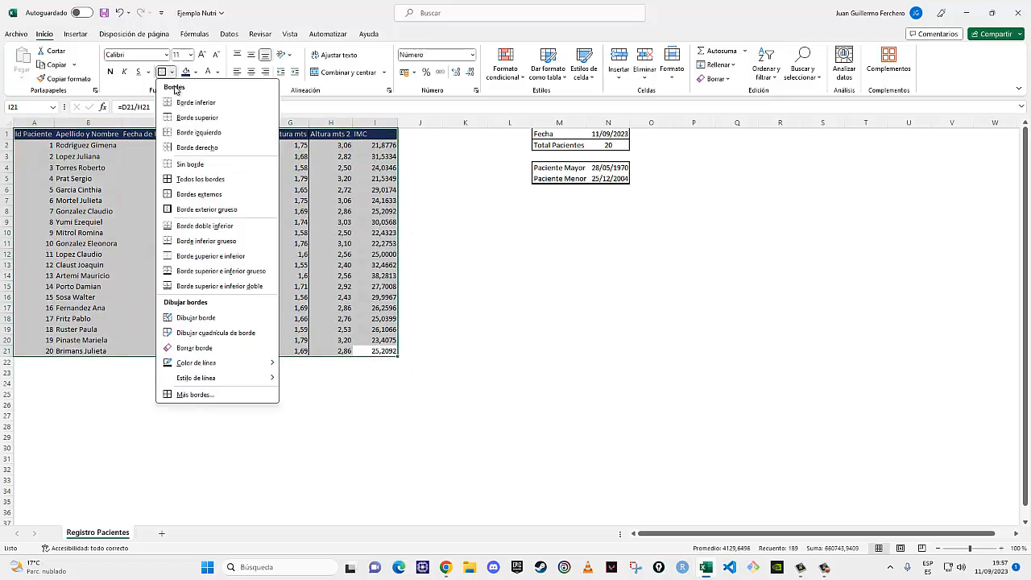
left_click(190, 164)
left_click(172, 72)
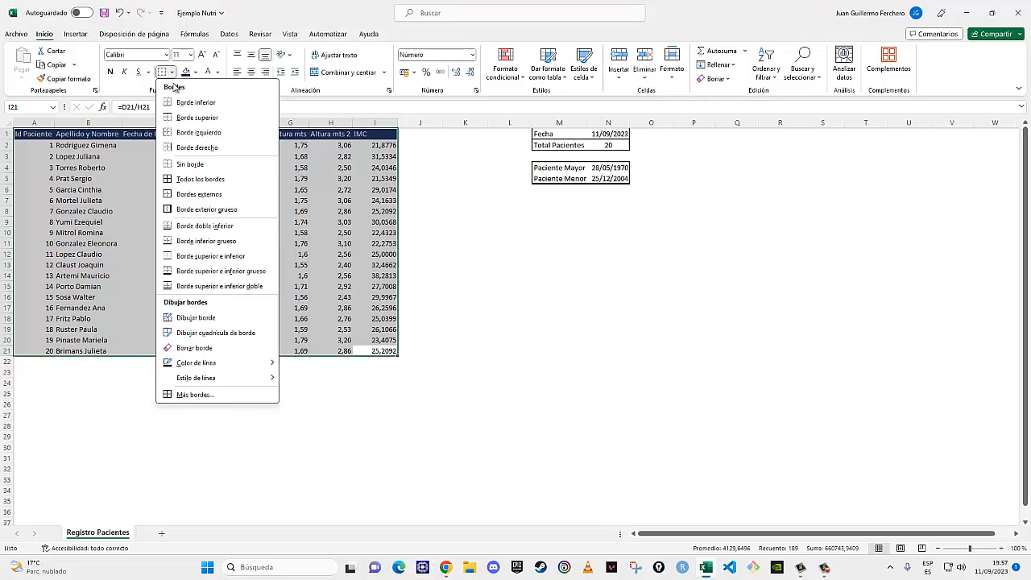
left_click(203, 208)
left_click(449, 264)
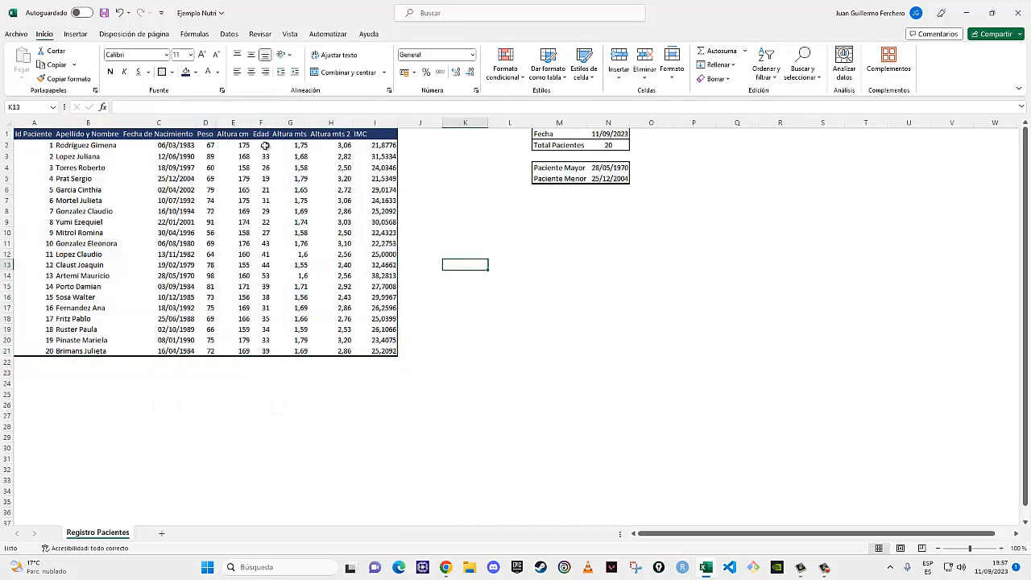
left_click_drag(263, 133, 376, 346)
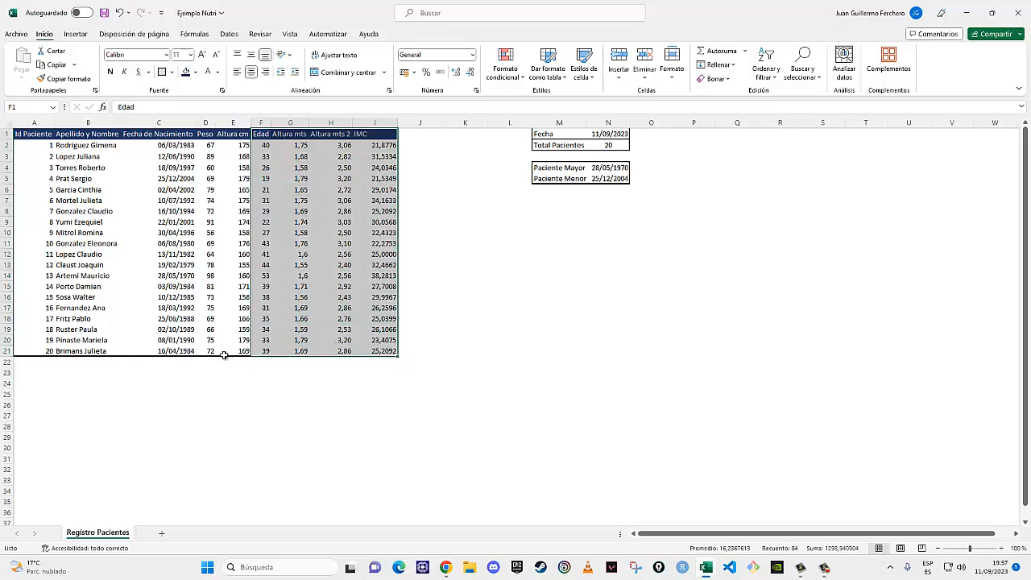
left_click_drag(233, 351, 16, 134)
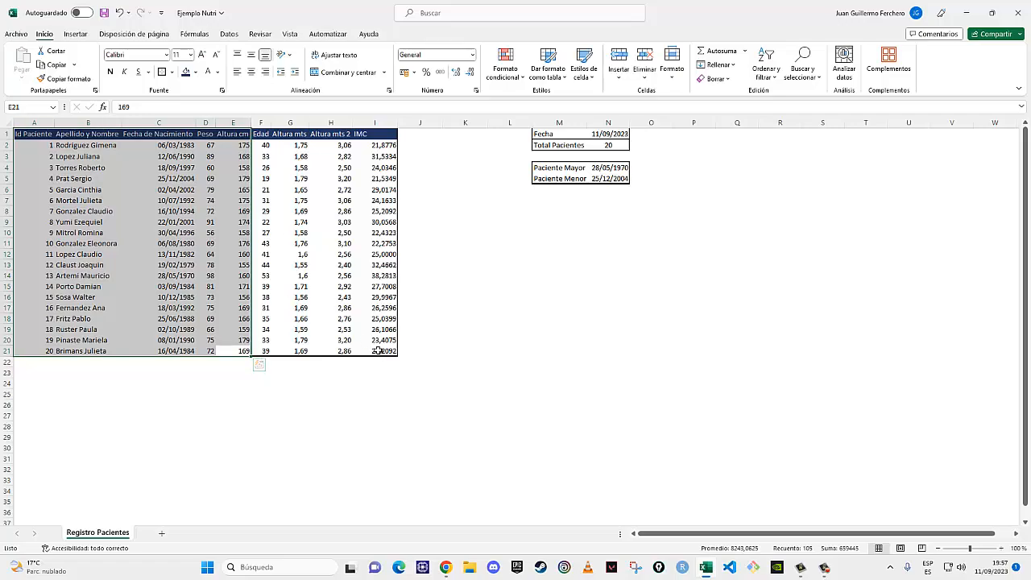
Fill the calculated-column headers F1:I1 with light blue to set them apart from the original data headers
left_click_drag(262, 133, 382, 133)
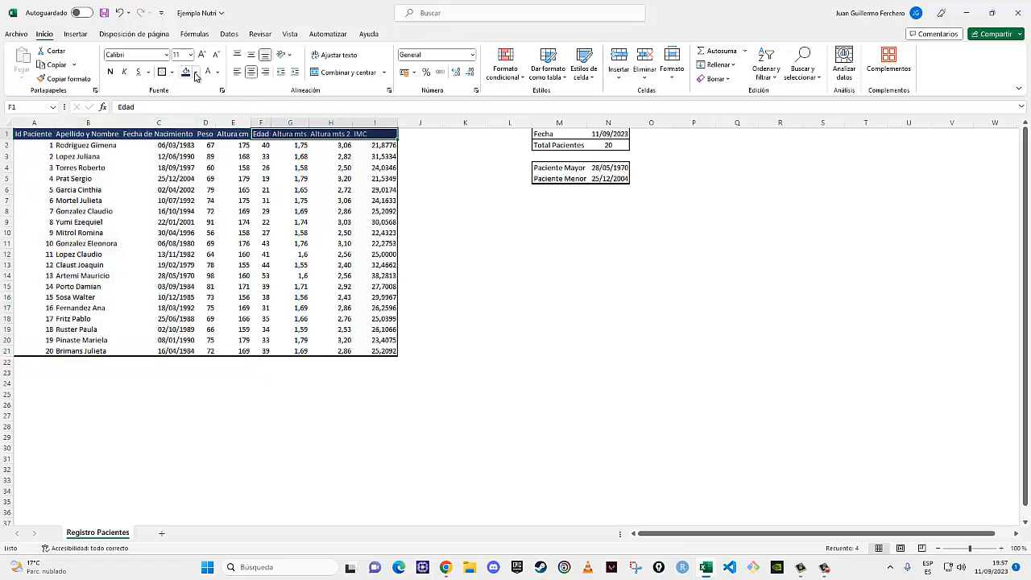
left_click(195, 73)
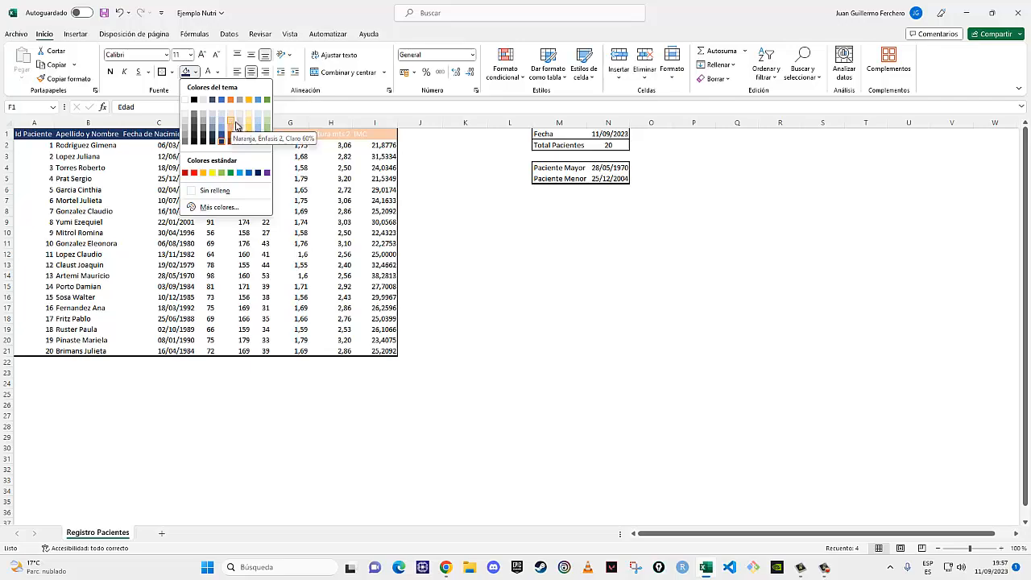
left_click(258, 137)
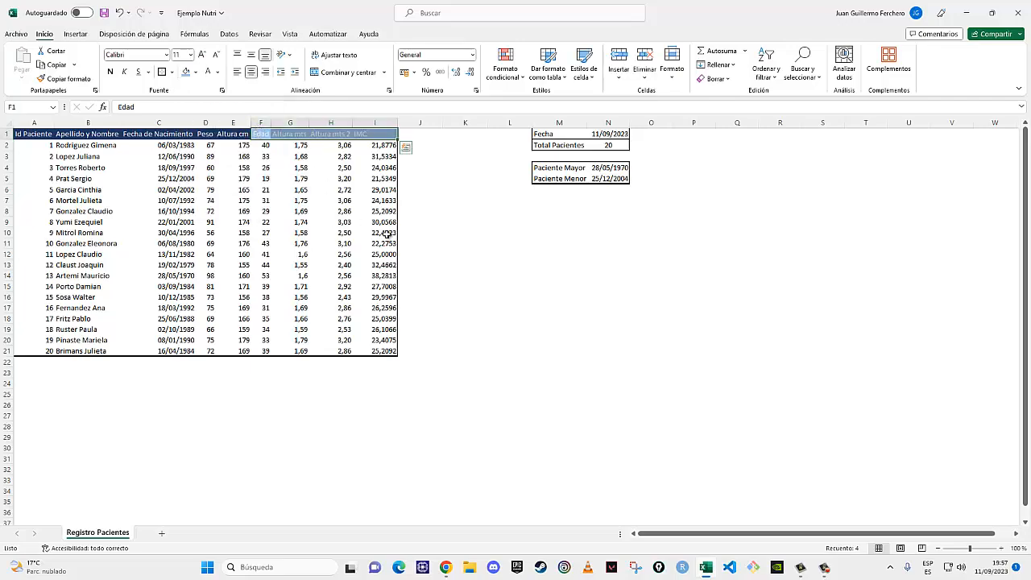
left_click(446, 231)
Add a left border to F1:I21 through the cell format settings to separate the calculated columns from the original data
left_click_drag(263, 135, 384, 352)
right_click(314, 179)
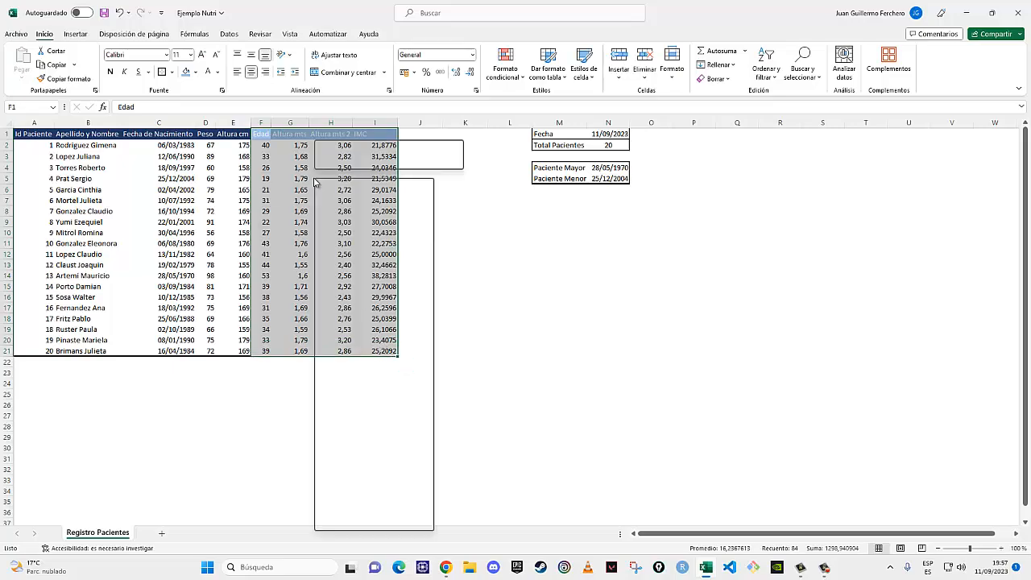
left_click(386, 458)
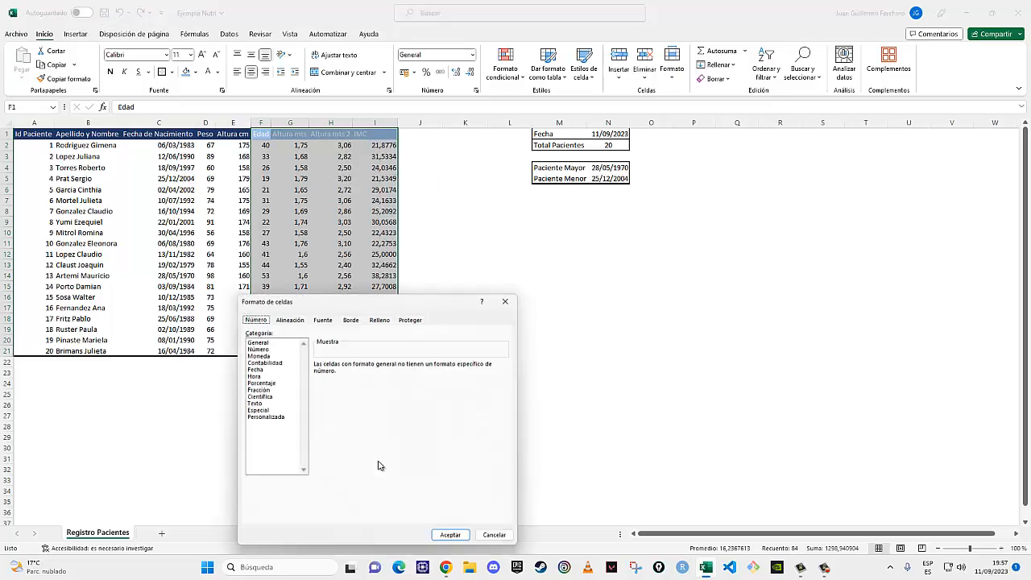
left_click(352, 317)
left_click(354, 412)
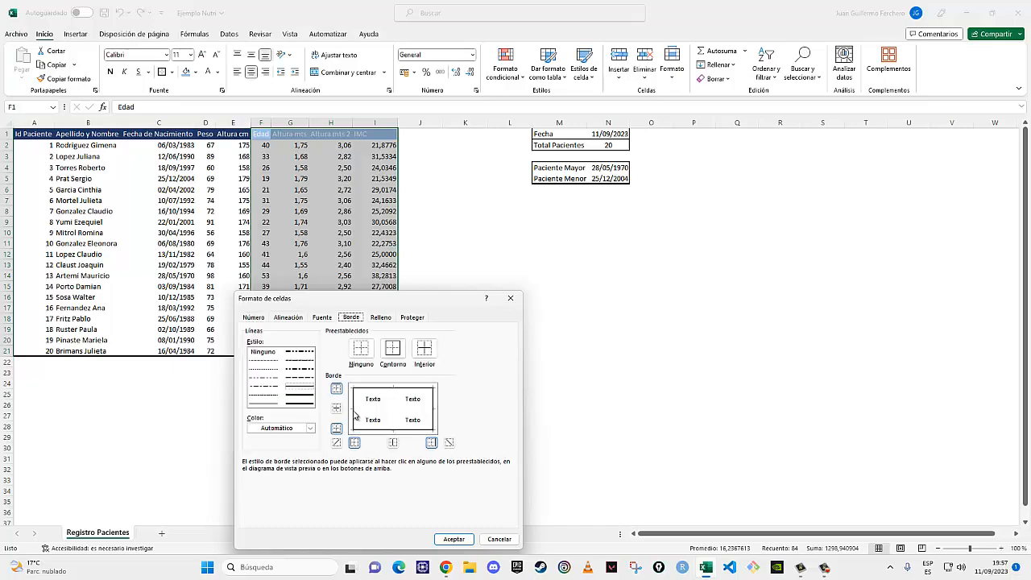
left_click(454, 539)
left_click(475, 394)
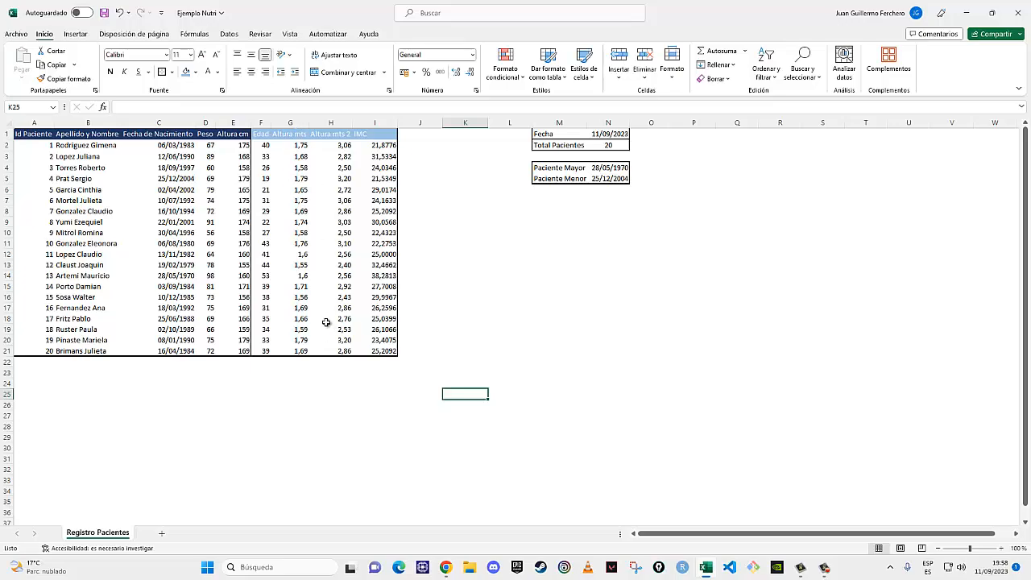
Add the label "Promedio Edad" in M7, below the oldest and youngest patient box
left_click(556, 201)
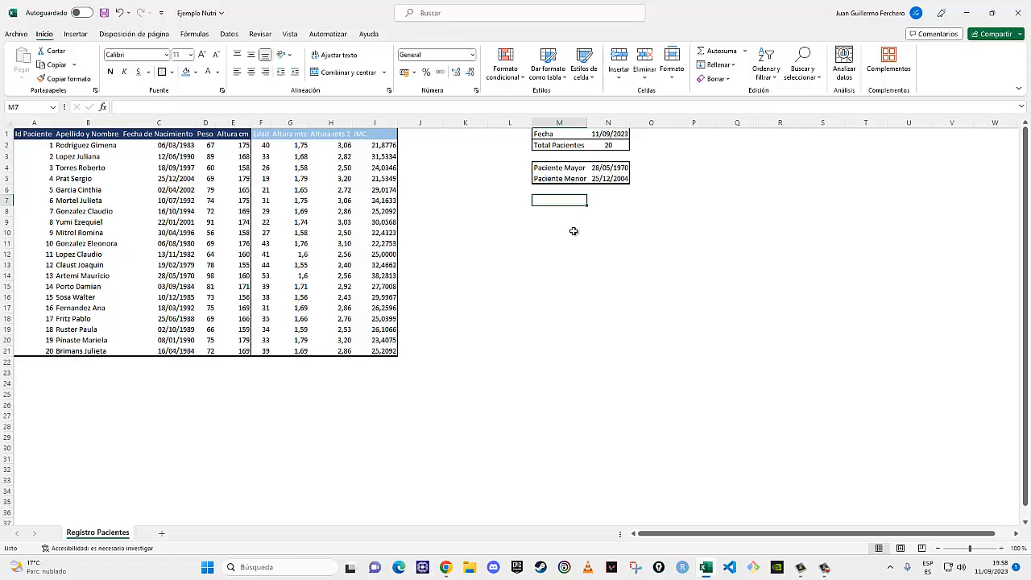
type("p")
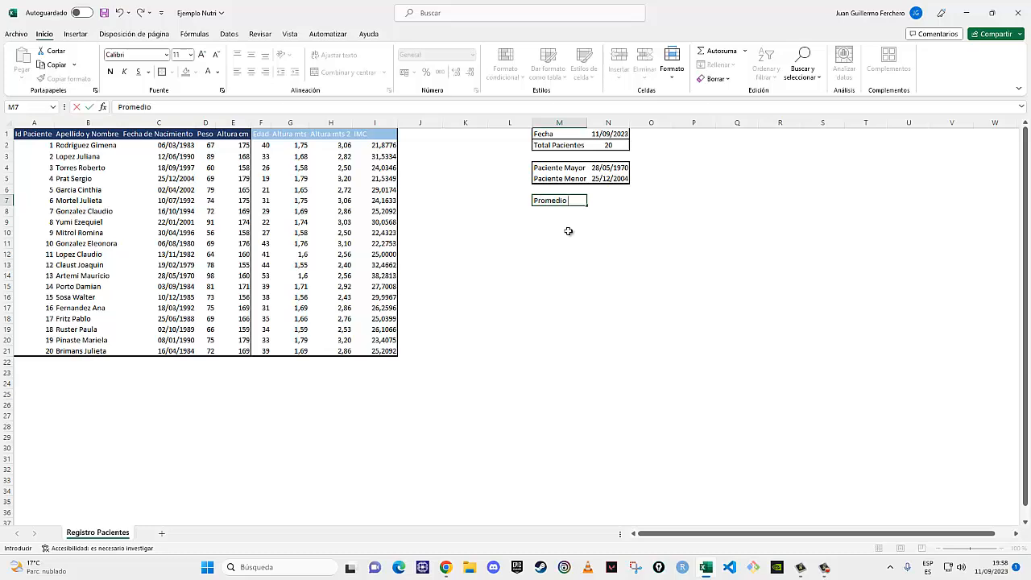
type("romedio Edad")
key("Tab")
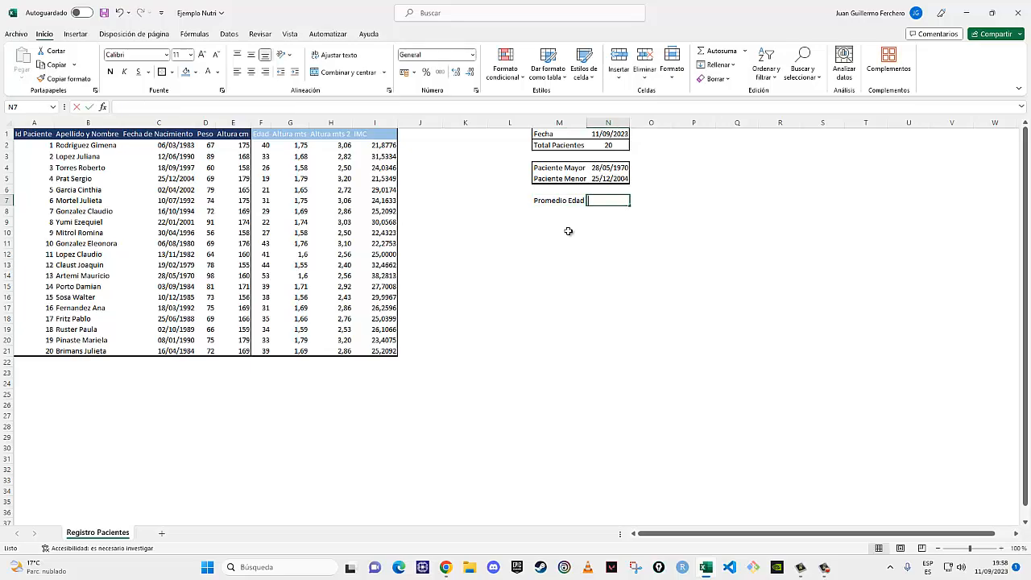
Enter the formula =PROMEDIO(F2:F21) in N7 to average the patients' ages
type("=")
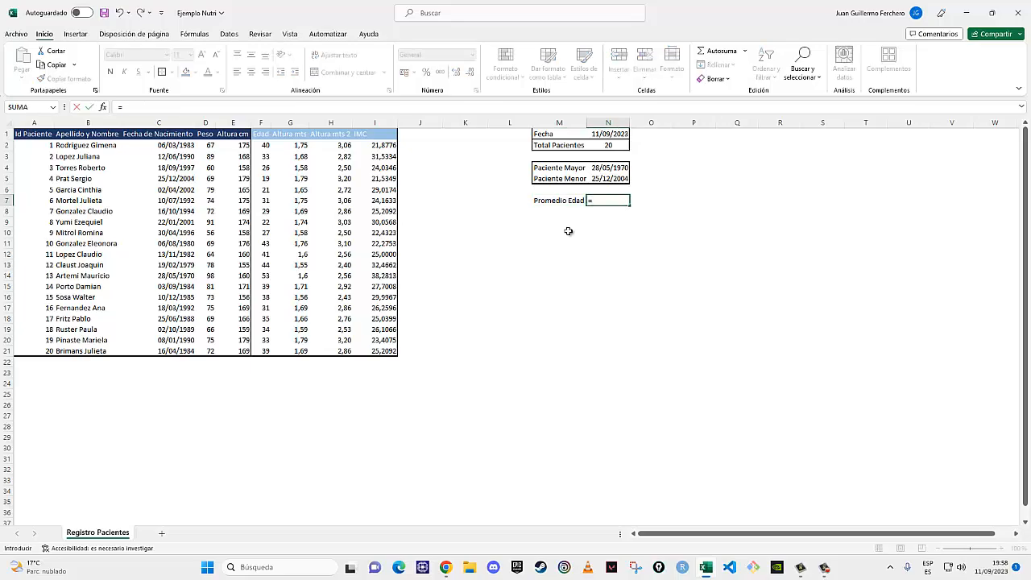
type("promedio")
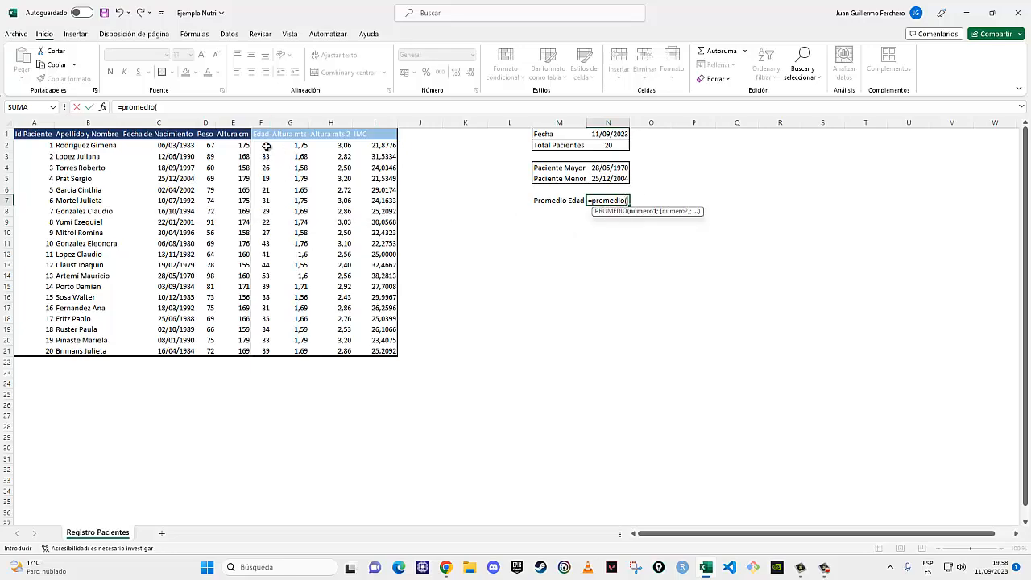
type("(")
left_click_drag(266, 145, 265, 348)
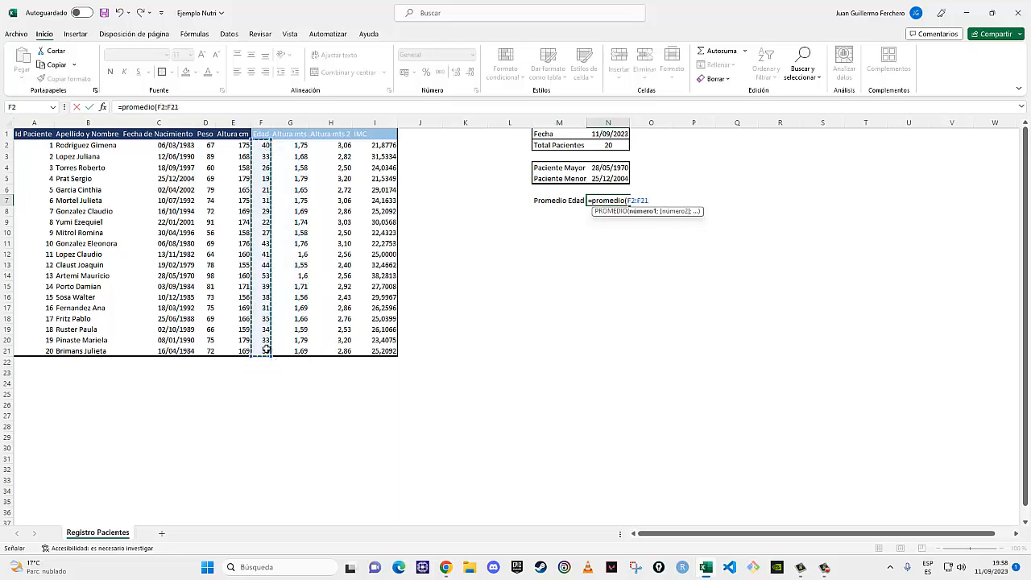
key("Return")
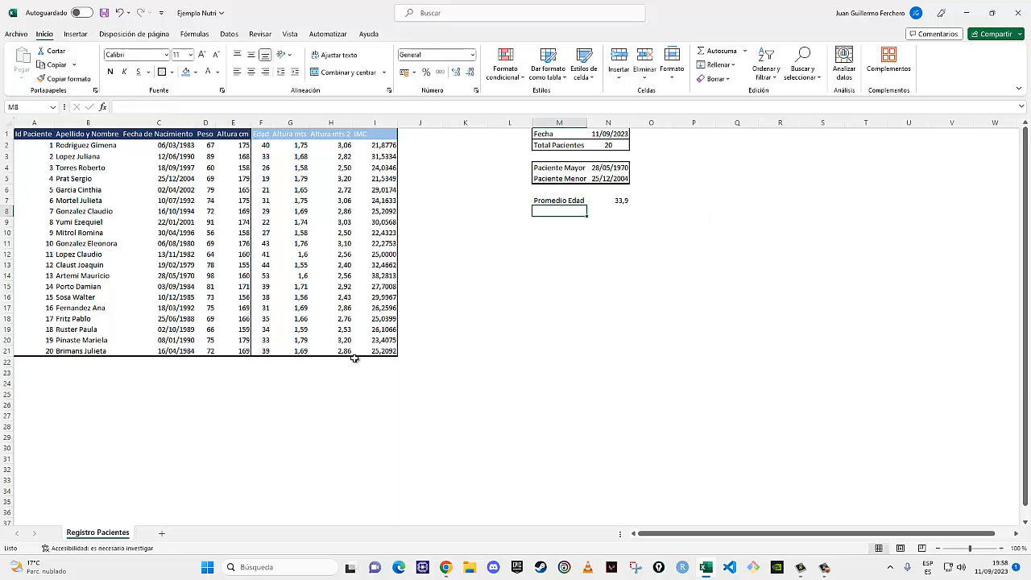
Outline the Promedio Edad label and its value in M7:N7 with the same box border as the summary blocks above
left_click(611, 201)
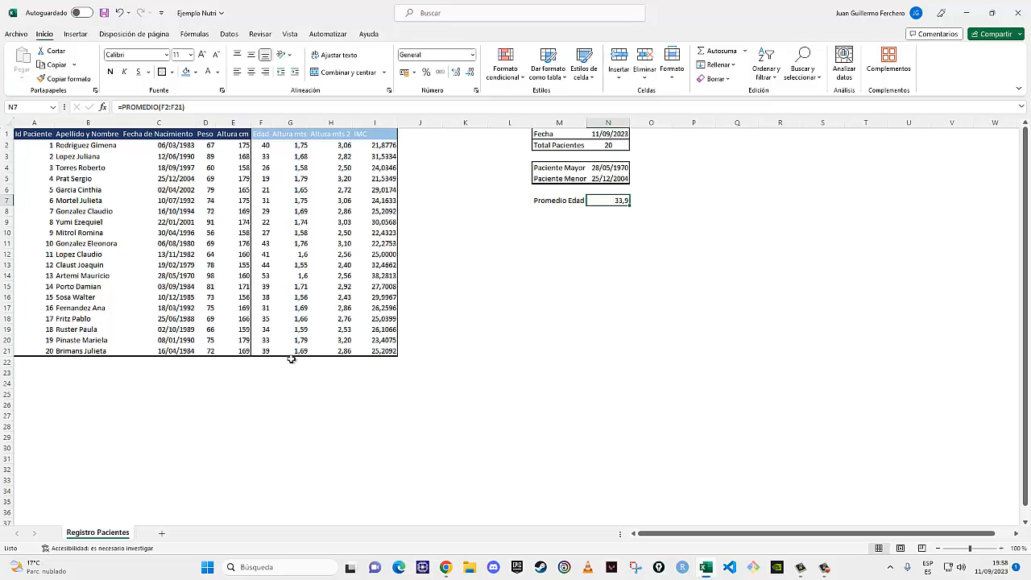
left_click_drag(564, 201, 616, 201)
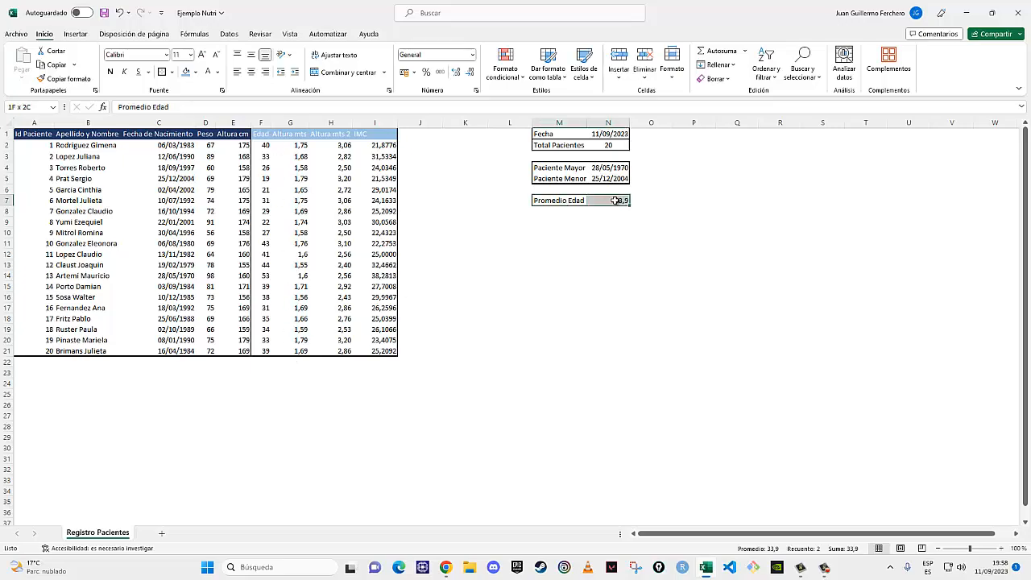
left_click(162, 71)
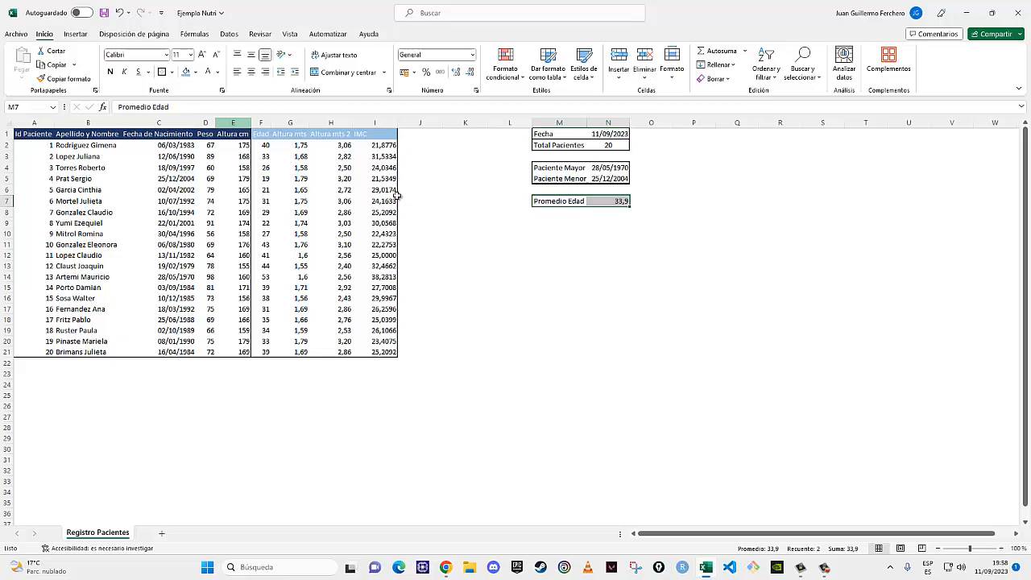
Add the label "Promedio Peso" in M9, leaving an empty row below the average age box
left_click(564, 214)
left_click(558, 225)
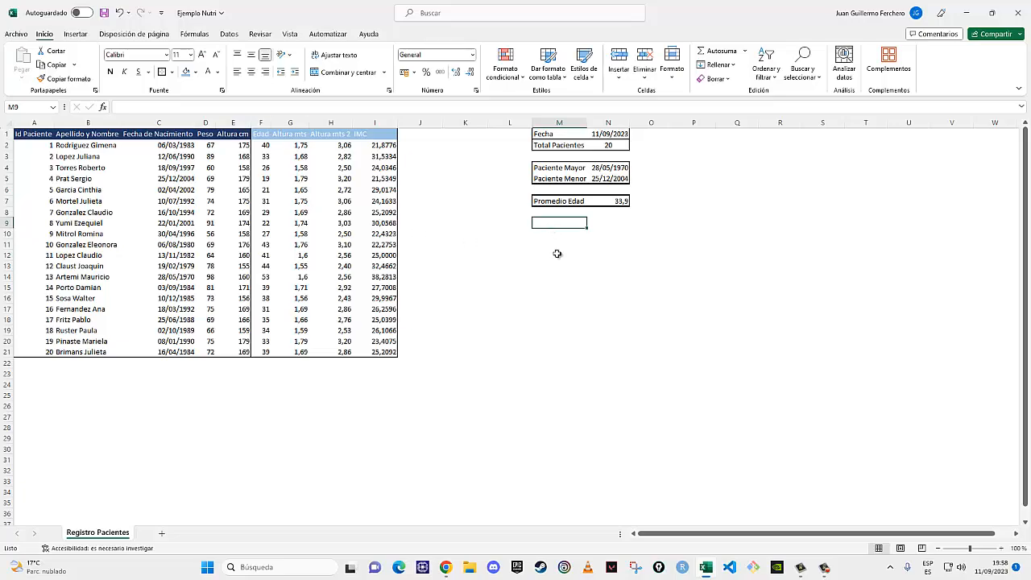
type("p")
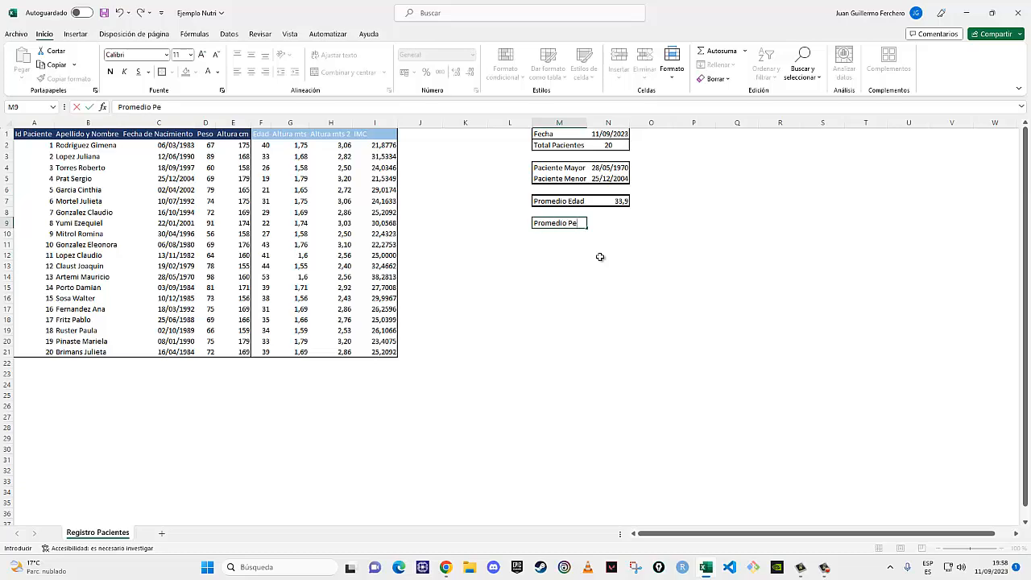
key("Return")
key("Right")
key("Up")
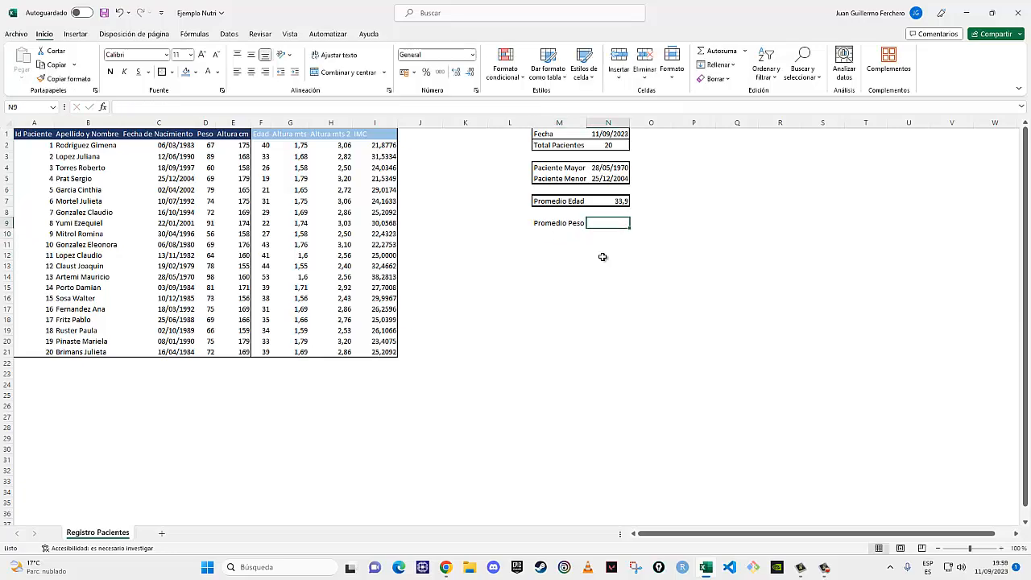
Check the range used by the average age formula, and enter =PROMEDIO(D2:D21) in N9 to average the patients' weights
left_click(620, 201)
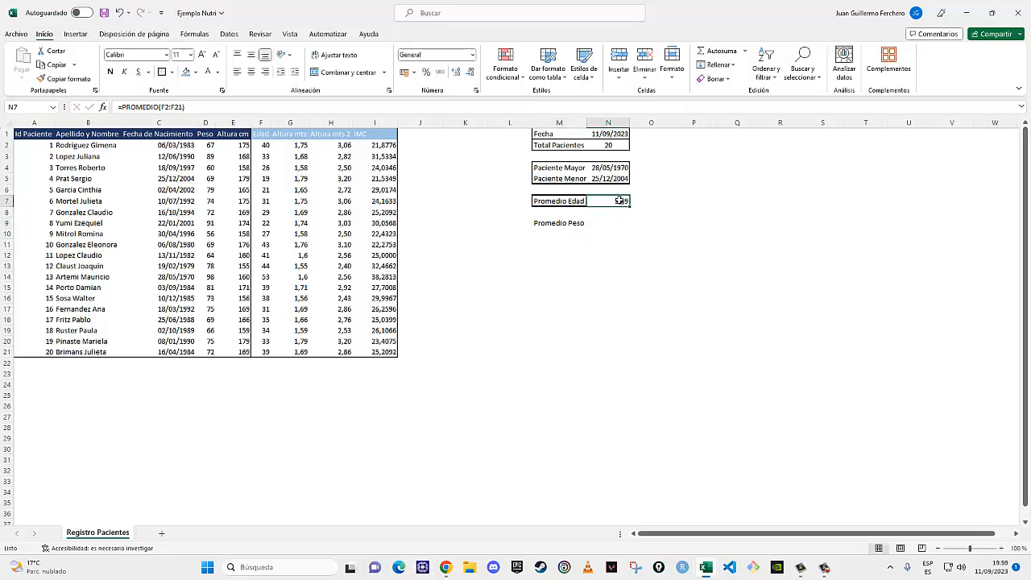
left_click(215, 114)
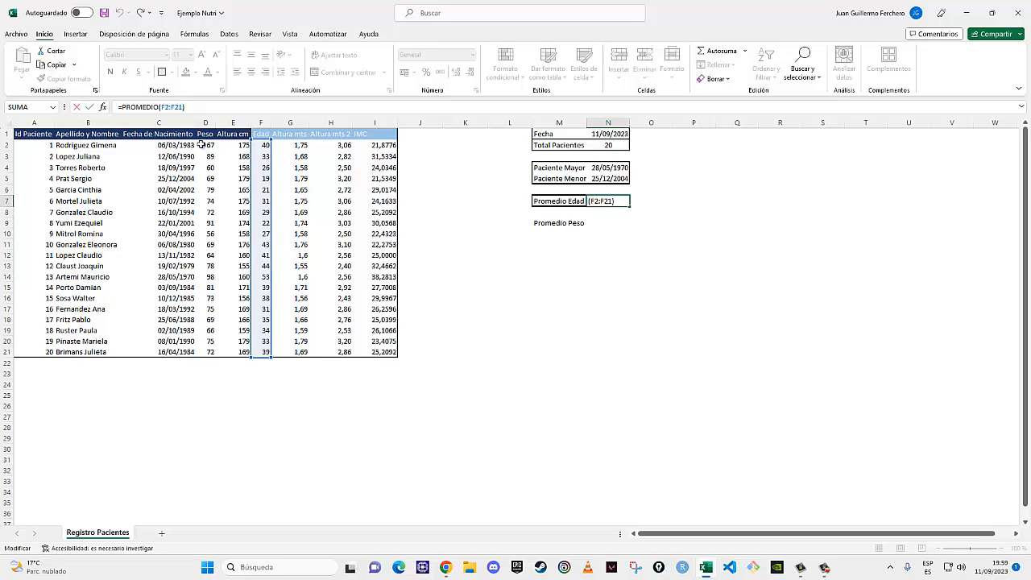
key("ctrl+Return")
left_click(599, 224)
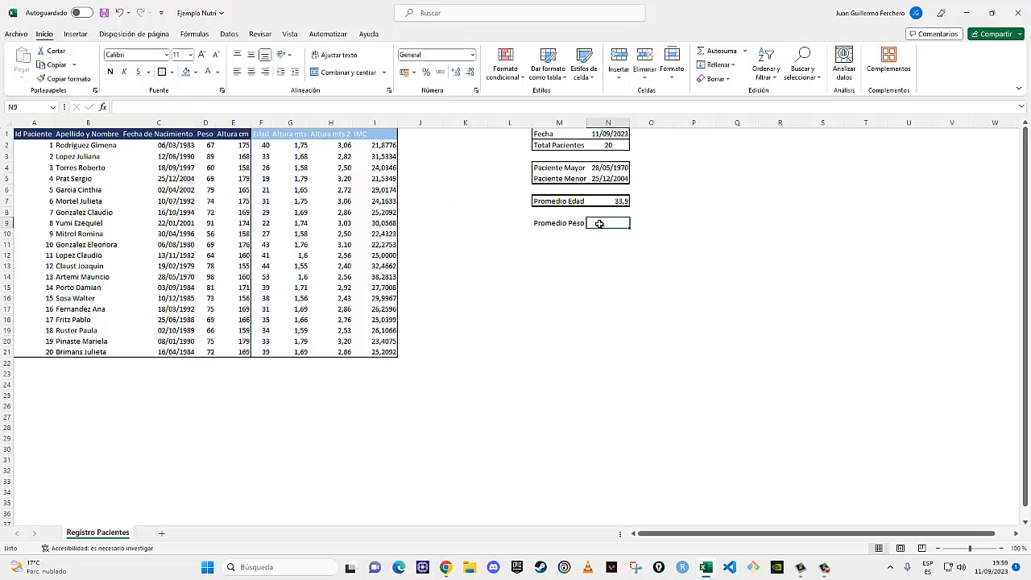
type("=prome")
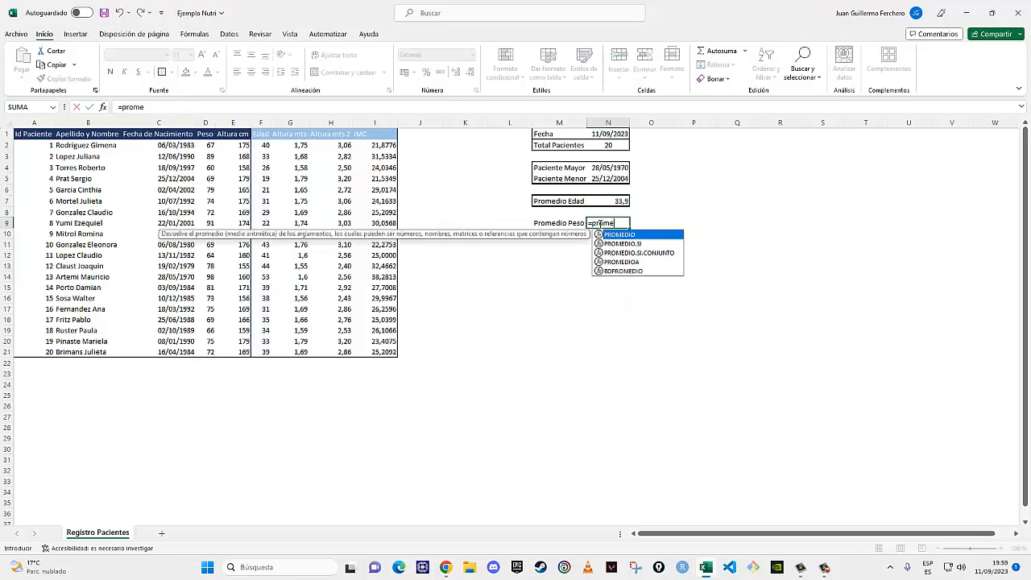
type("dio(")
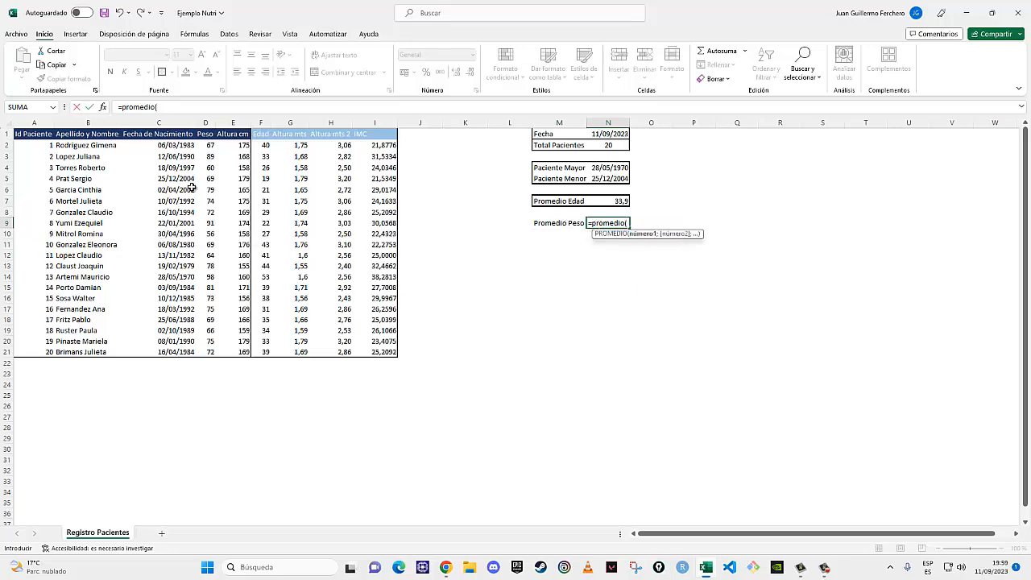
left_click(206, 122)
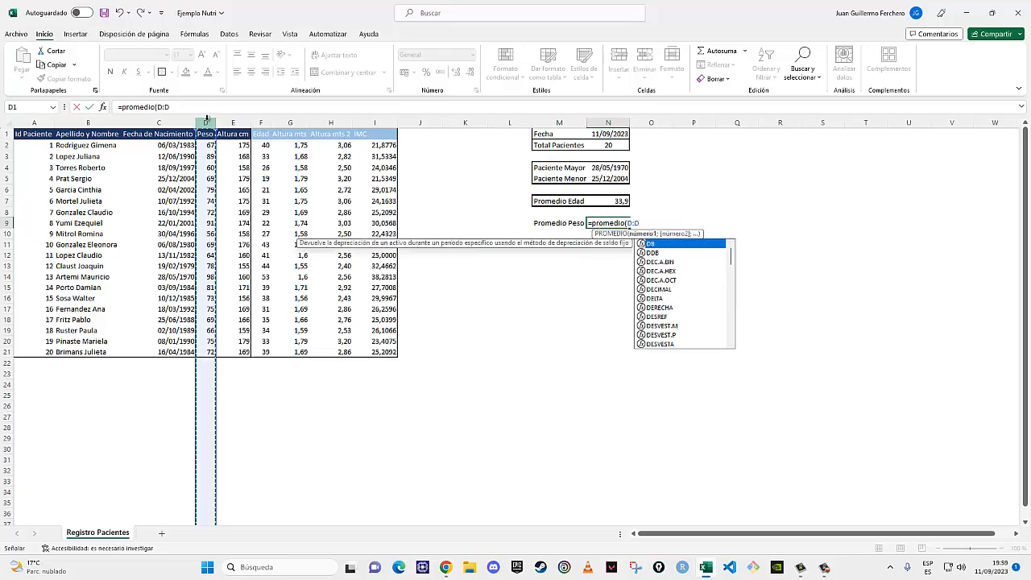
left_click_drag(208, 145, 208, 349)
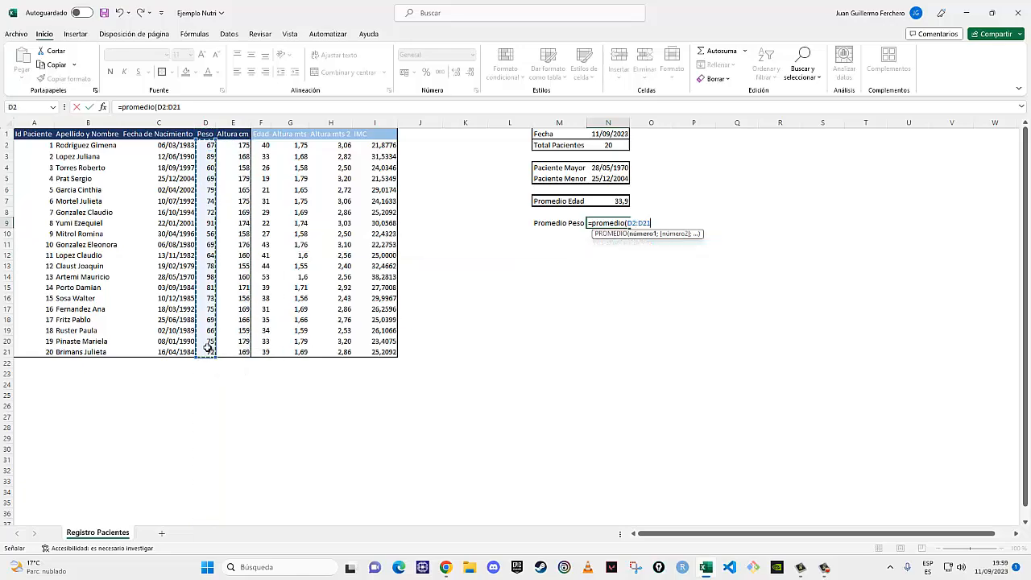
key("Return")
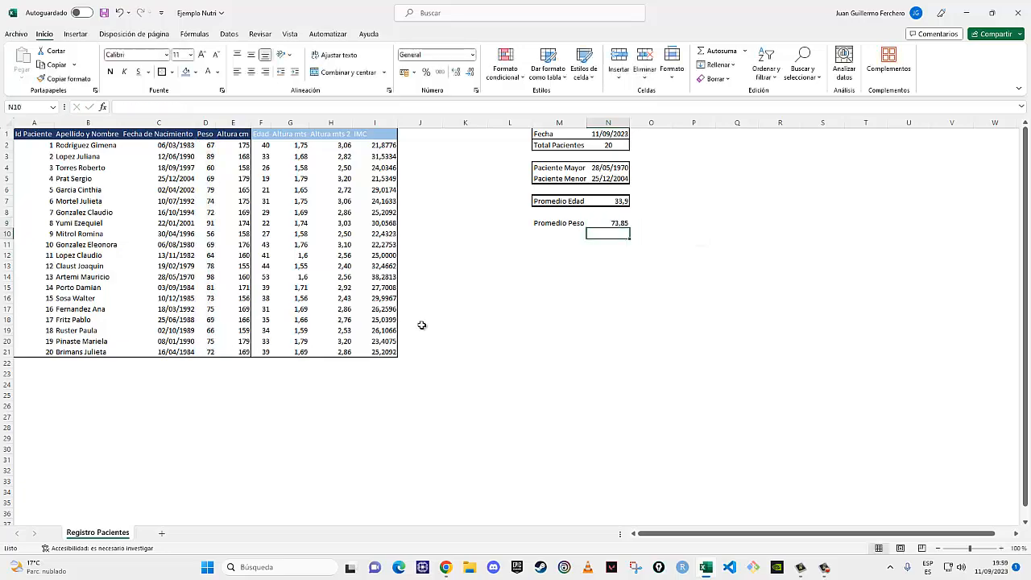
Examine the status bar averages of the Peso, Altura cm, Edad and IMC columns against the average formulas beside the table
left_click_drag(211, 147, 212, 167)
left_click(612, 221)
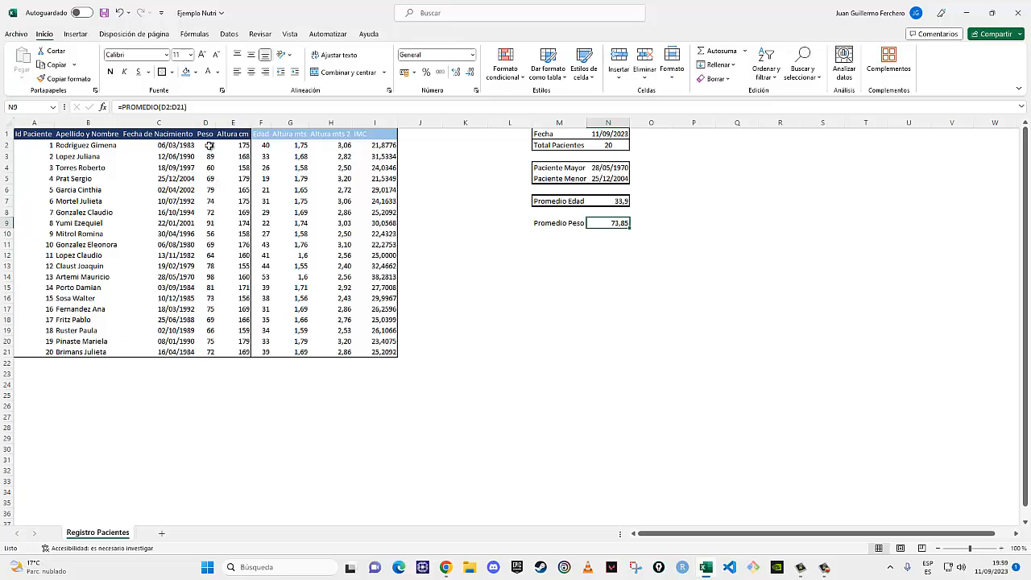
left_click_drag(210, 145, 212, 350)
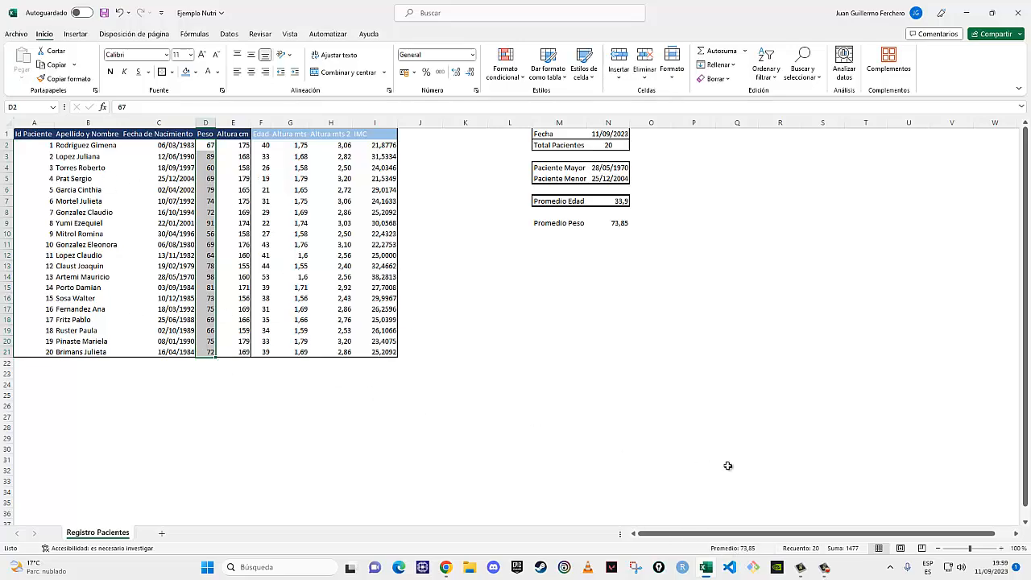
left_click(473, 254)
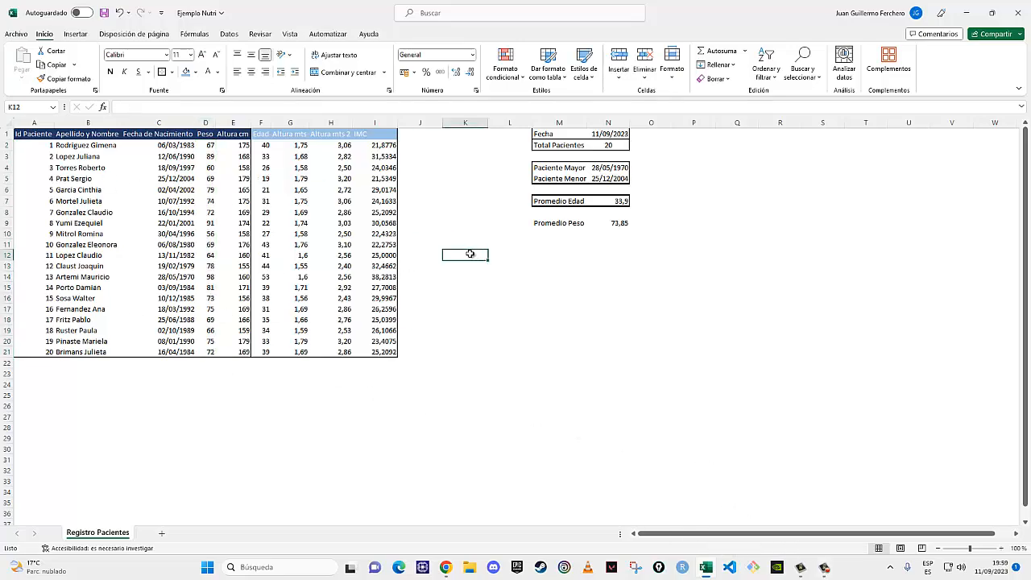
left_click_drag(242, 145, 244, 355)
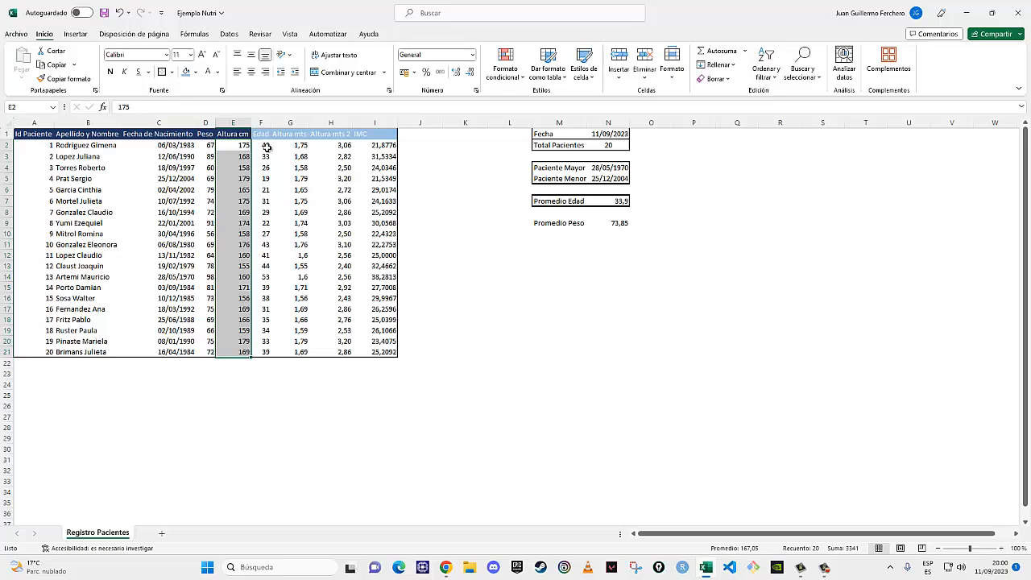
left_click_drag(266, 145, 269, 353)
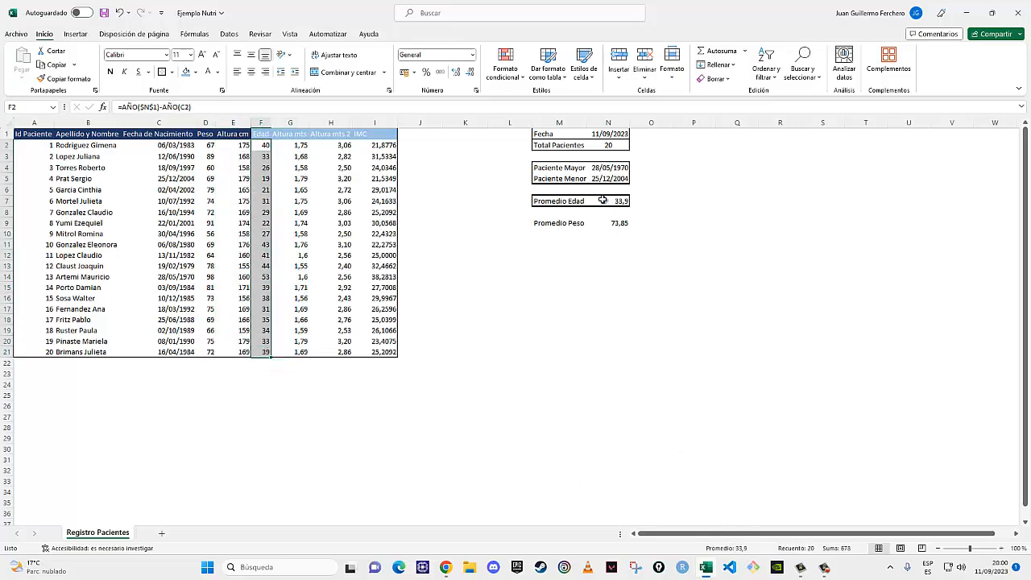
left_click(371, 143)
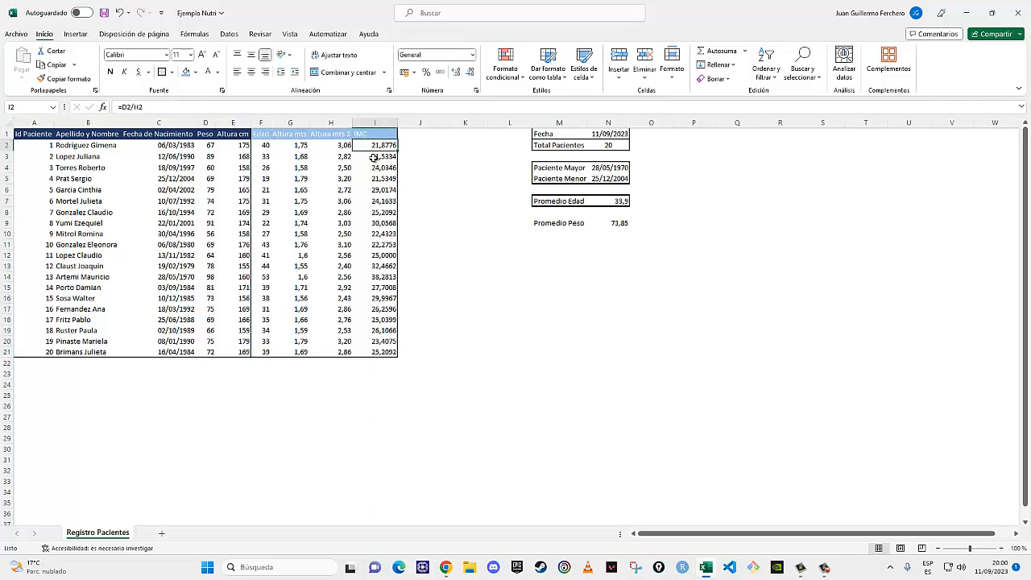
left_click_drag(373, 158, 393, 353)
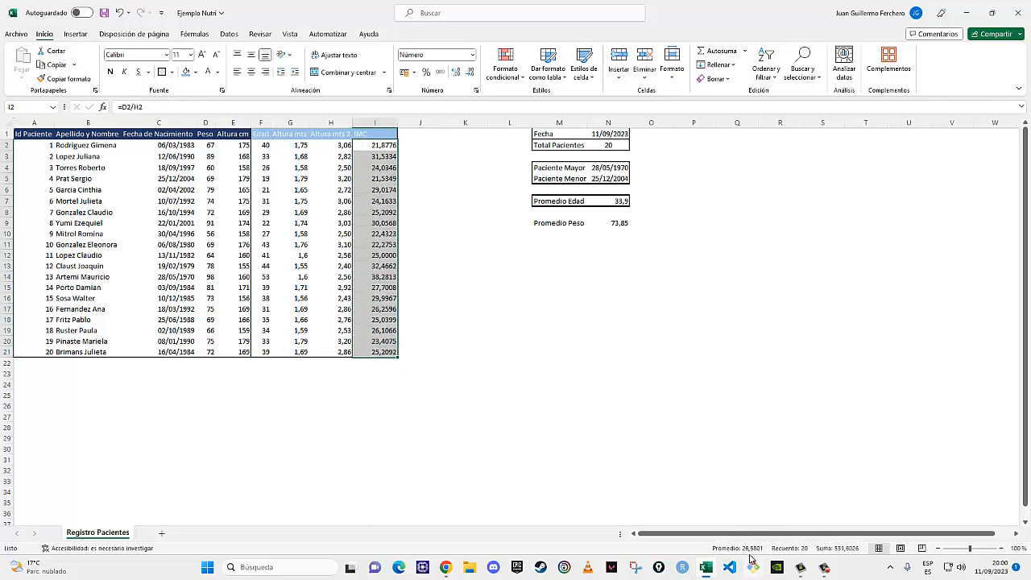
left_click(667, 301)
Outline the Promedio Peso label and its value in M9:N9 with the same box border
left_click_drag(617, 223, 537, 223)
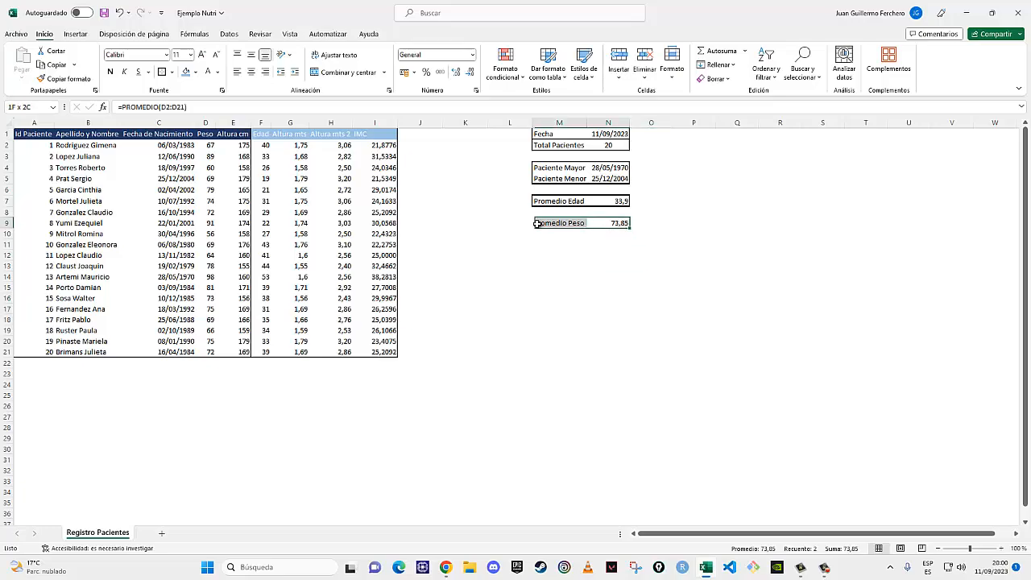
left_click(161, 72)
left_click(652, 310)
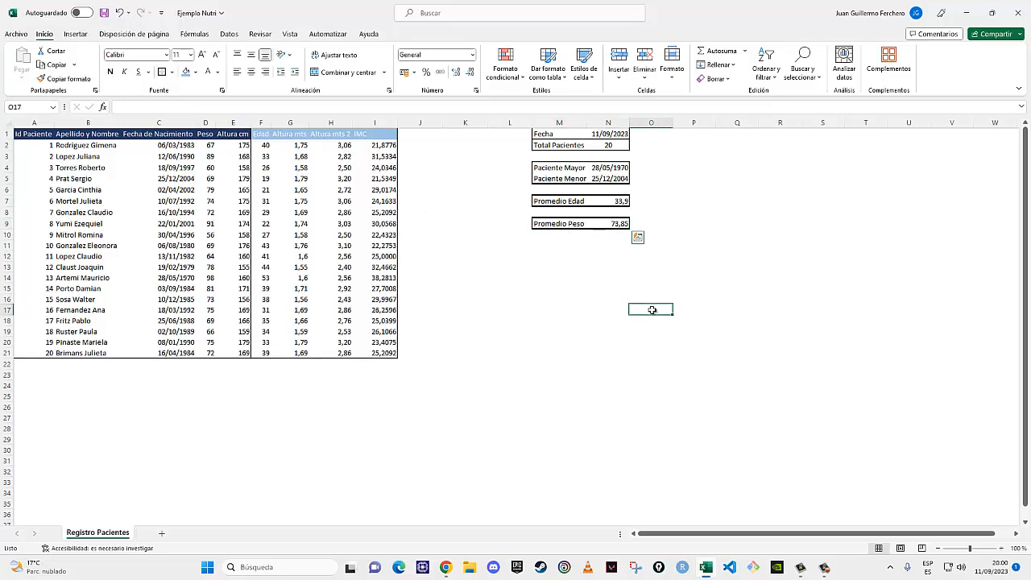
left_click(558, 245)
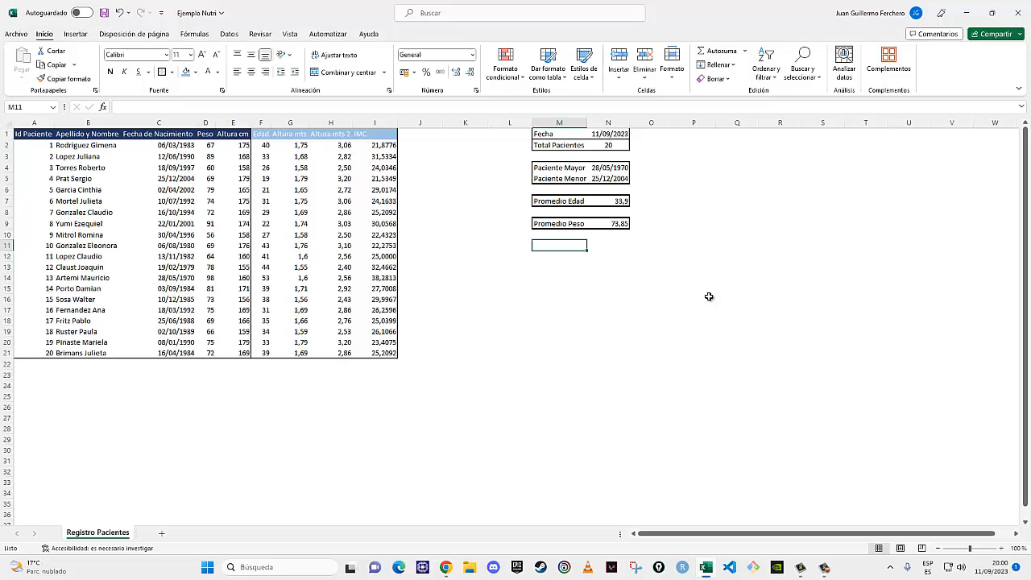
type("=mediana")
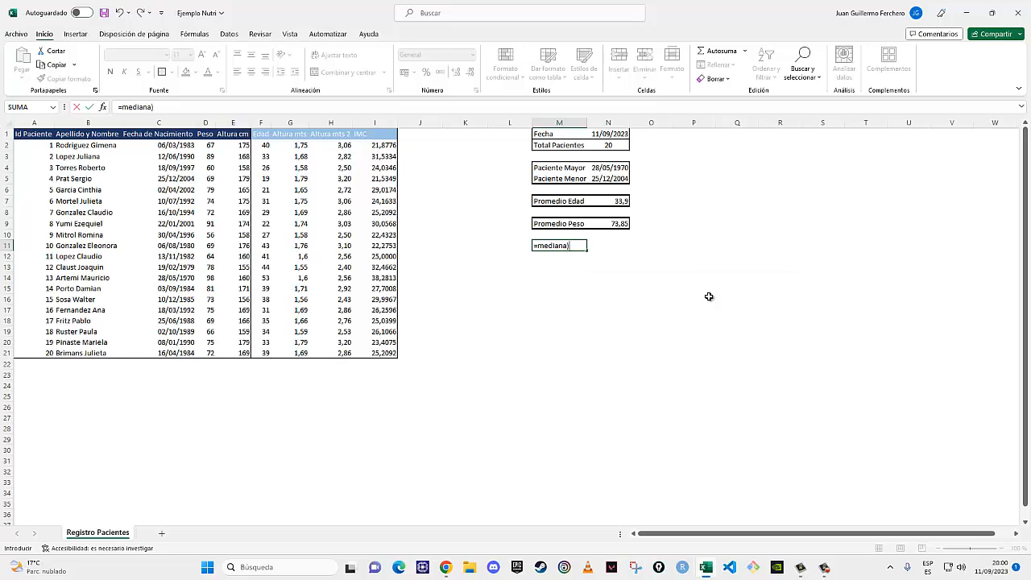
type("(")
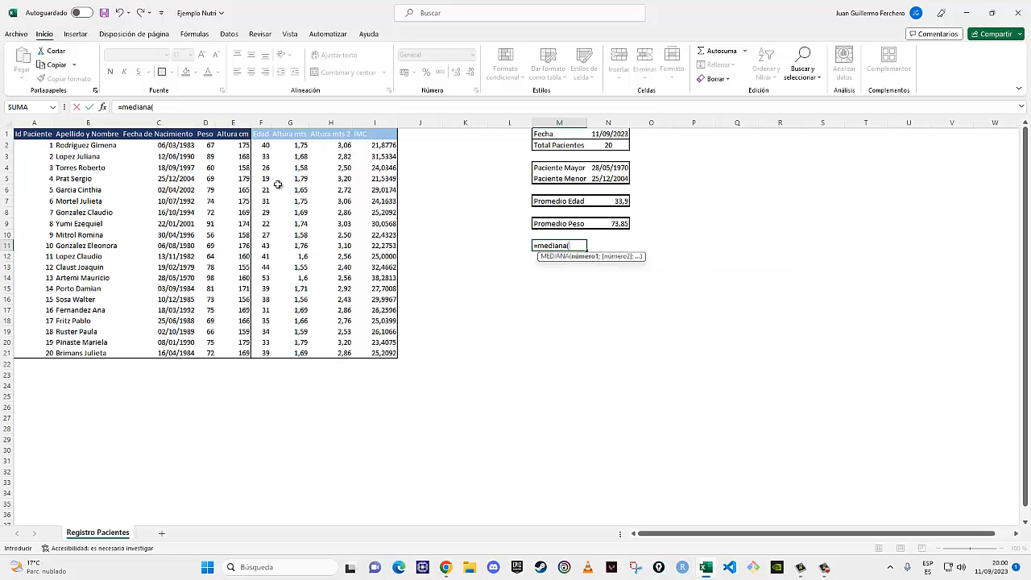
left_click_drag(262, 146, 252, 354)
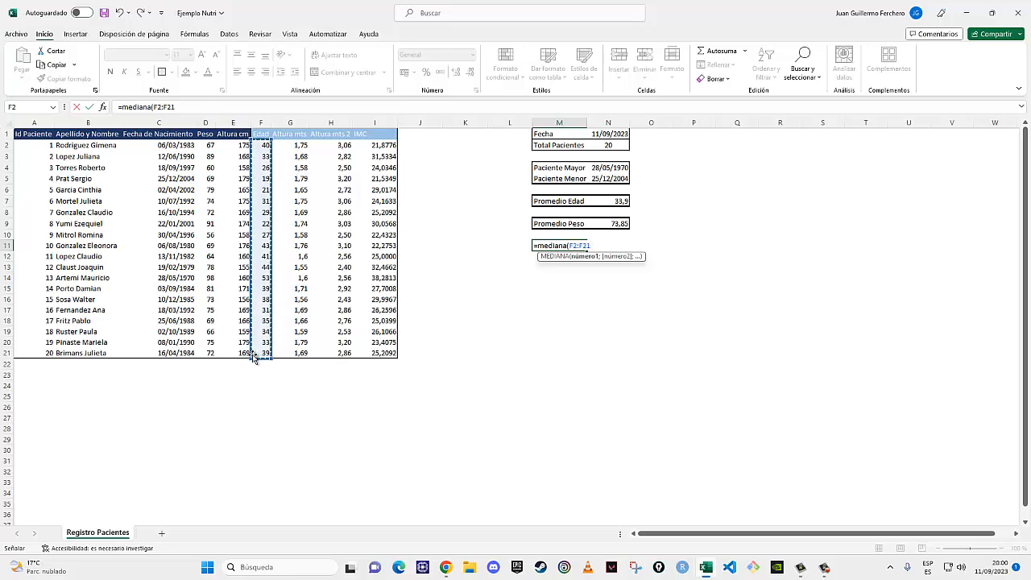
key("Return")
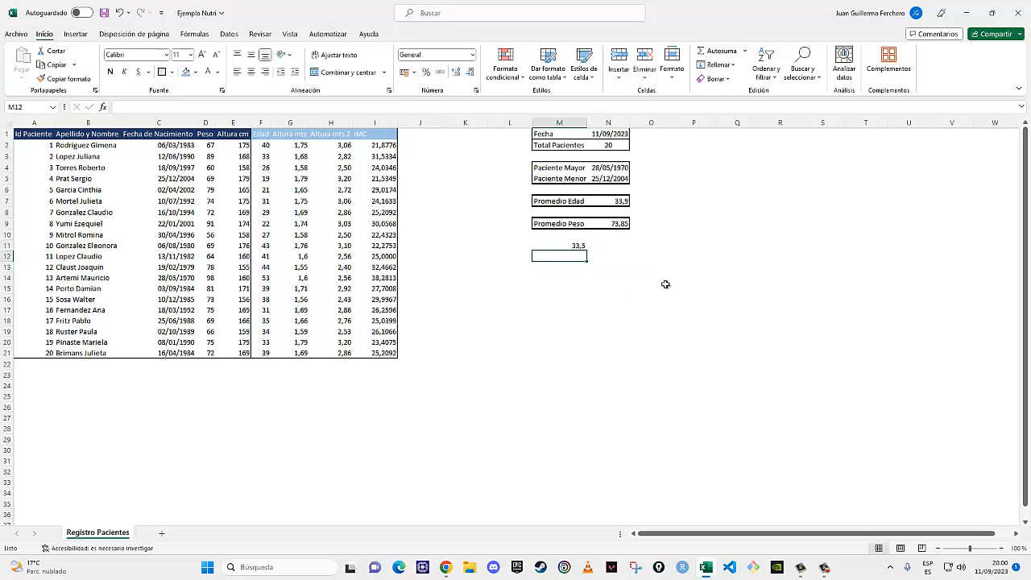
left_click(571, 246)
key("Delete")
key("Right")
Add the labels "Mediana Edad" in M11 and "Mediana Peso" in M13, separated by an empty row
left_click(570, 245)
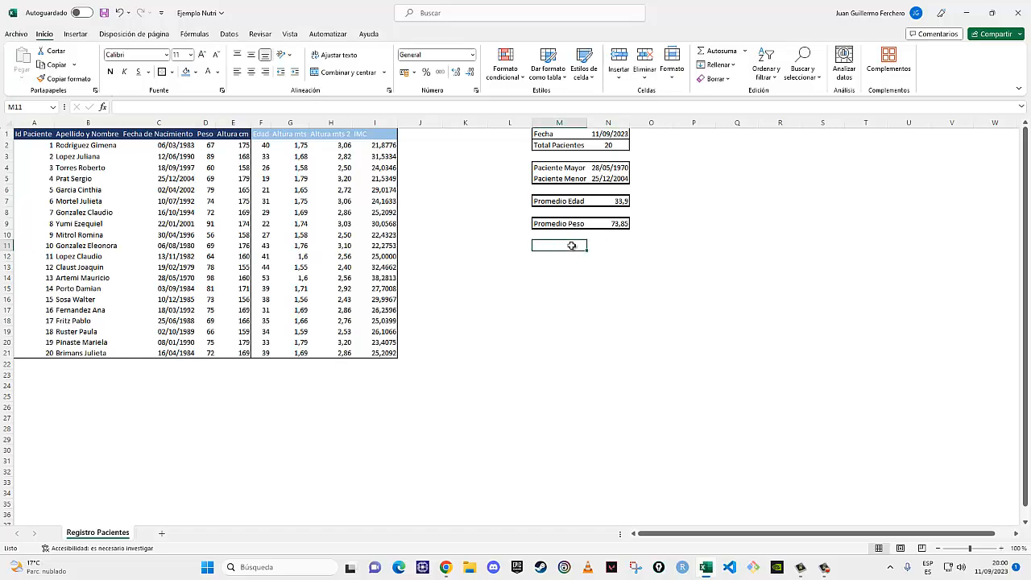
type("Mediana")
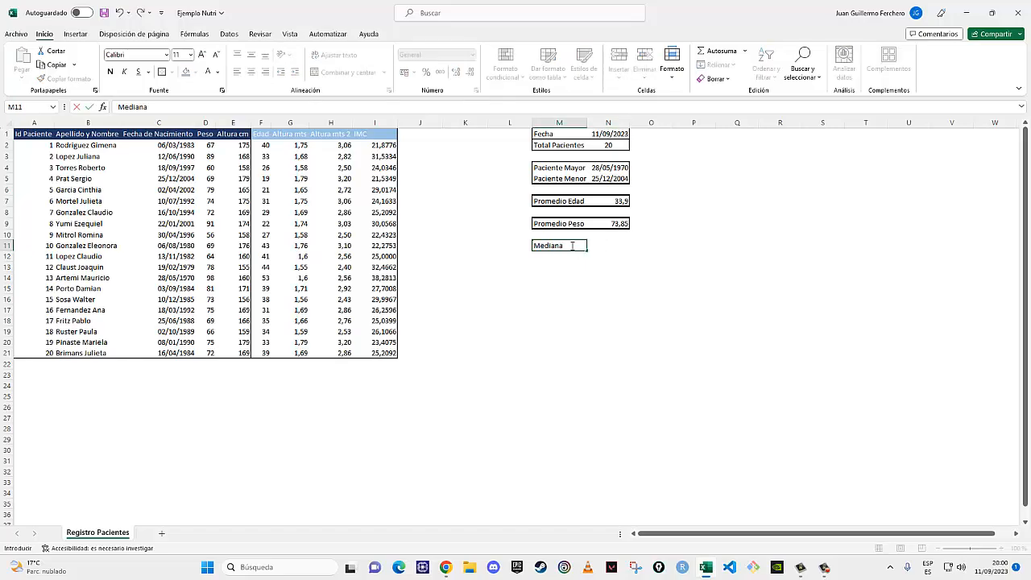
type(" Edad")
key("Right")
key("Left")
key("Down")
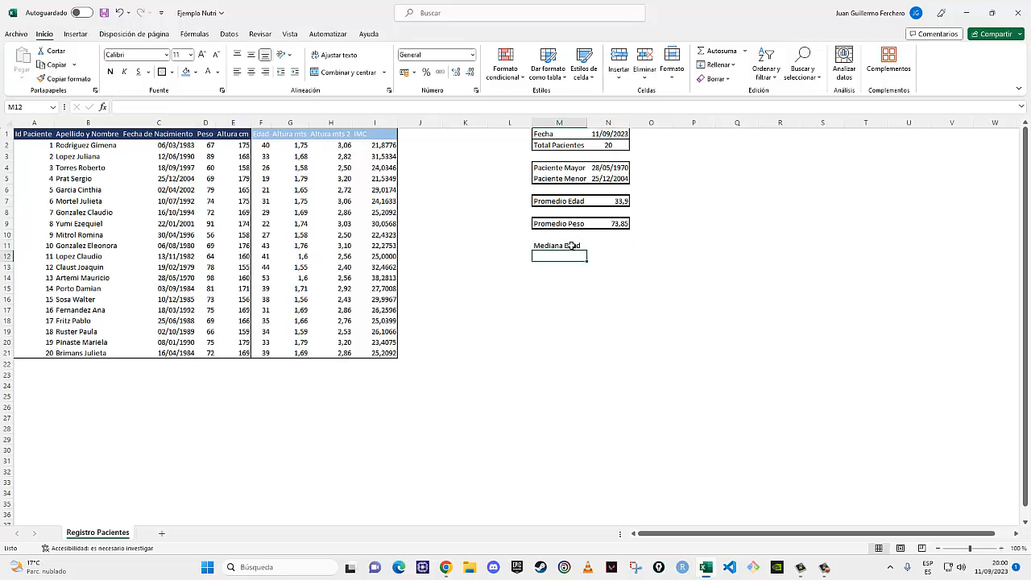
key("Down")
type("M")
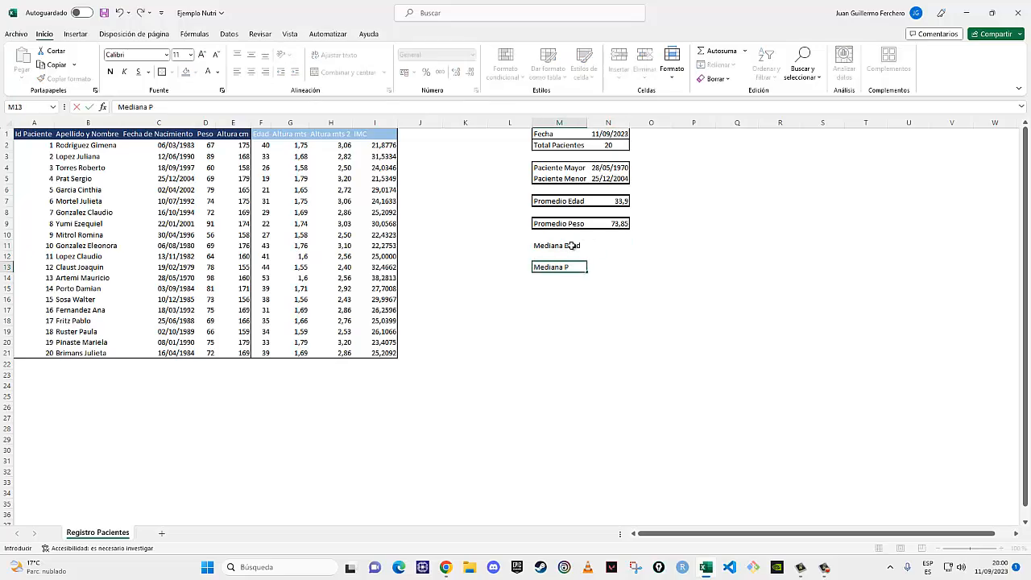
type("ediana Peso")
key("Right")
Enter =MEDIANA(F2:F21) in N11 for the patients' median age and outline M11:N11 with the same box border
left_click(621, 245)
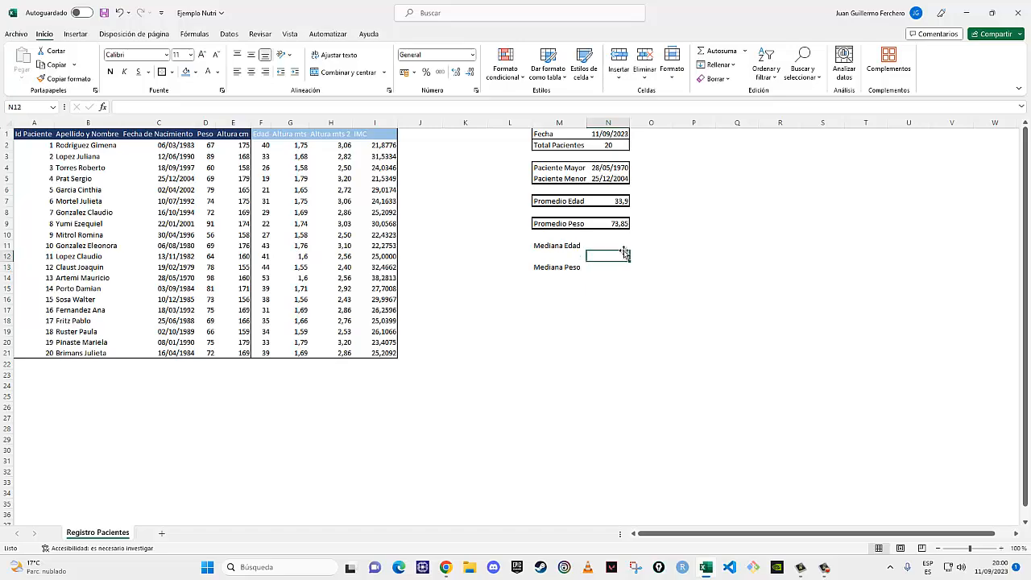
type("=")
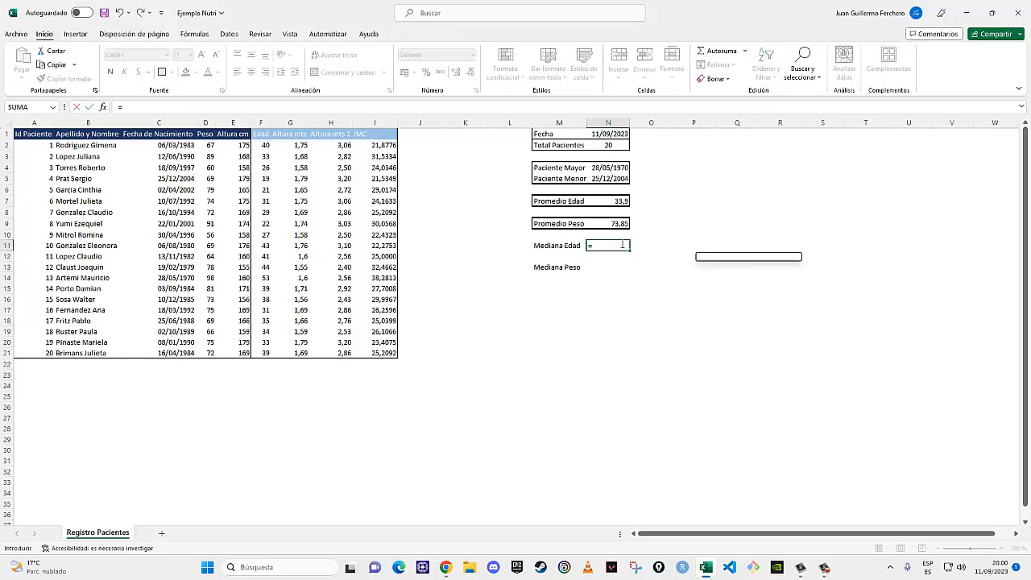
type("mediana(")
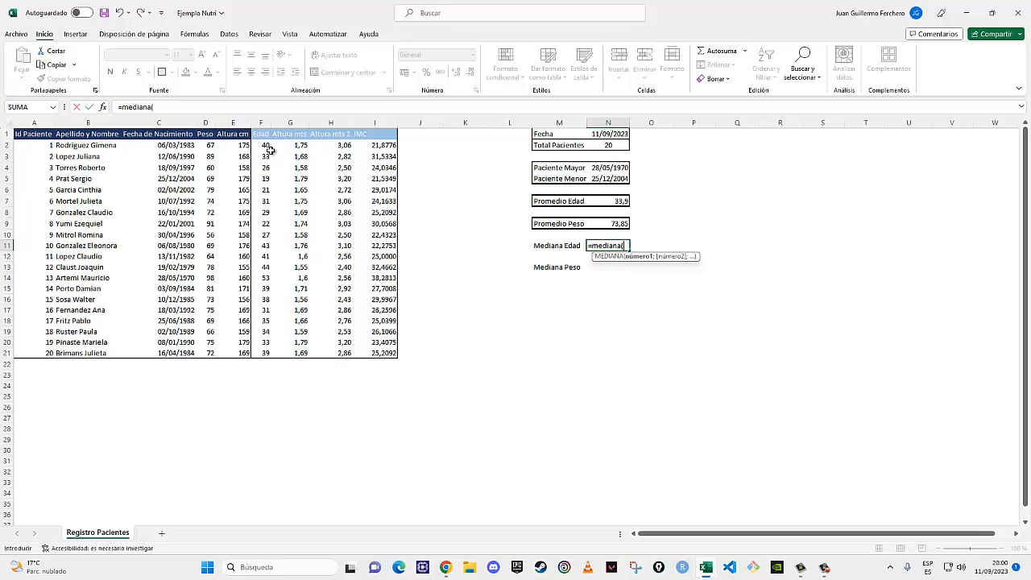
left_click_drag(270, 150, 263, 345)
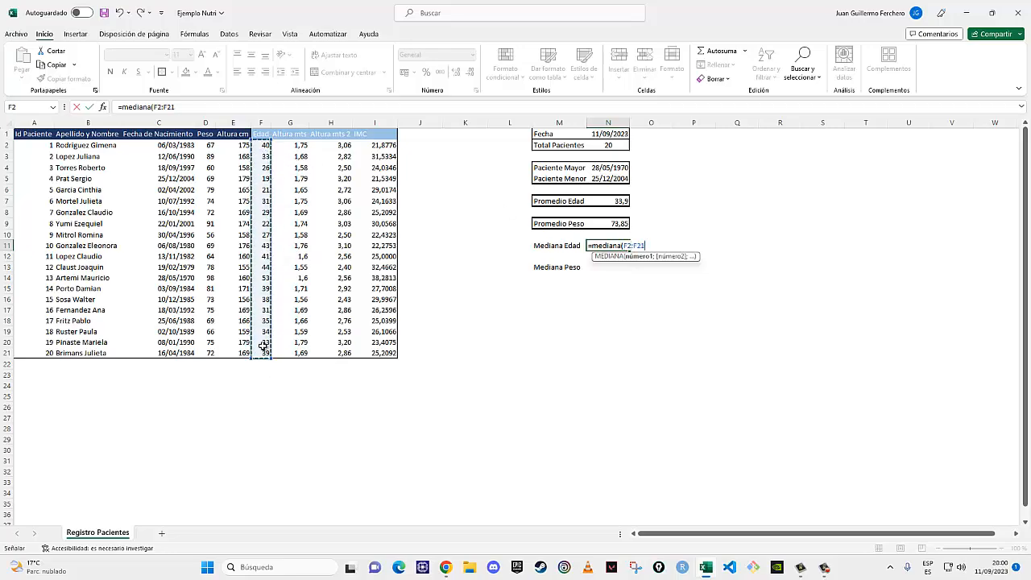
key("Return")
left_click(596, 245)
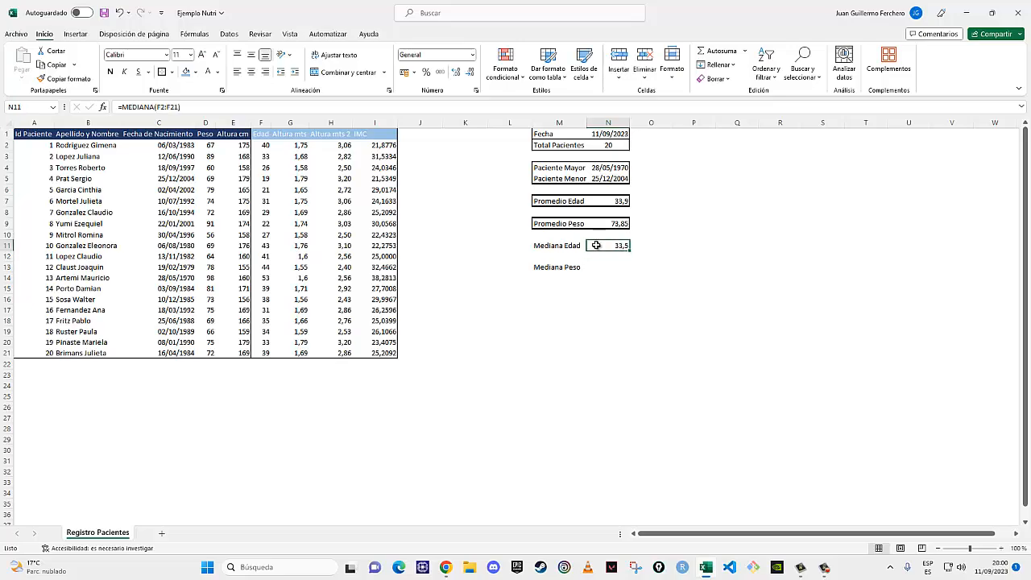
left_click_drag(596, 245, 560, 246)
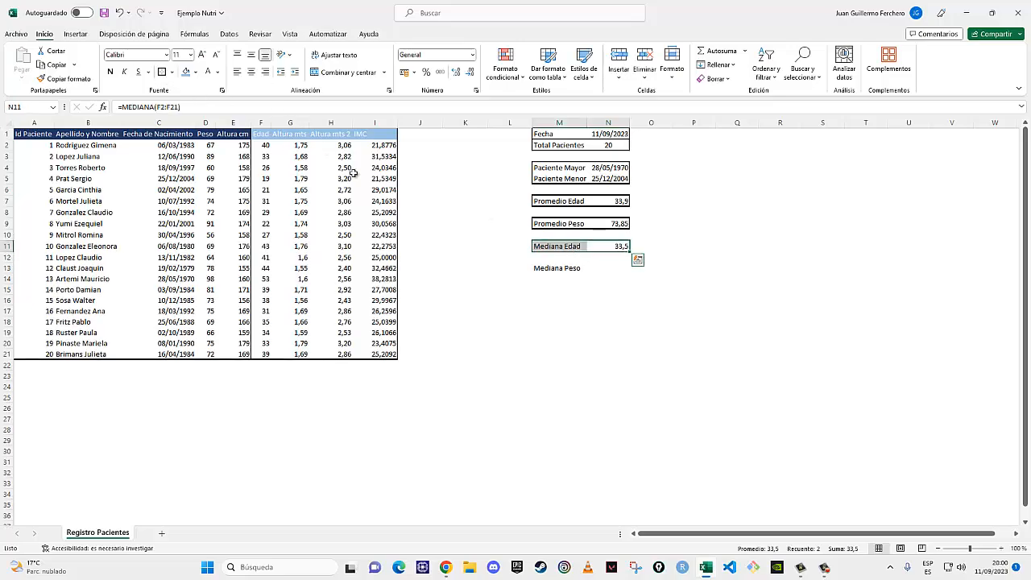
Enter =MEDIANA(D2:D21) in N13 for the patients' median weight and outline M13:N13 with the same box border
left_click(614, 269)
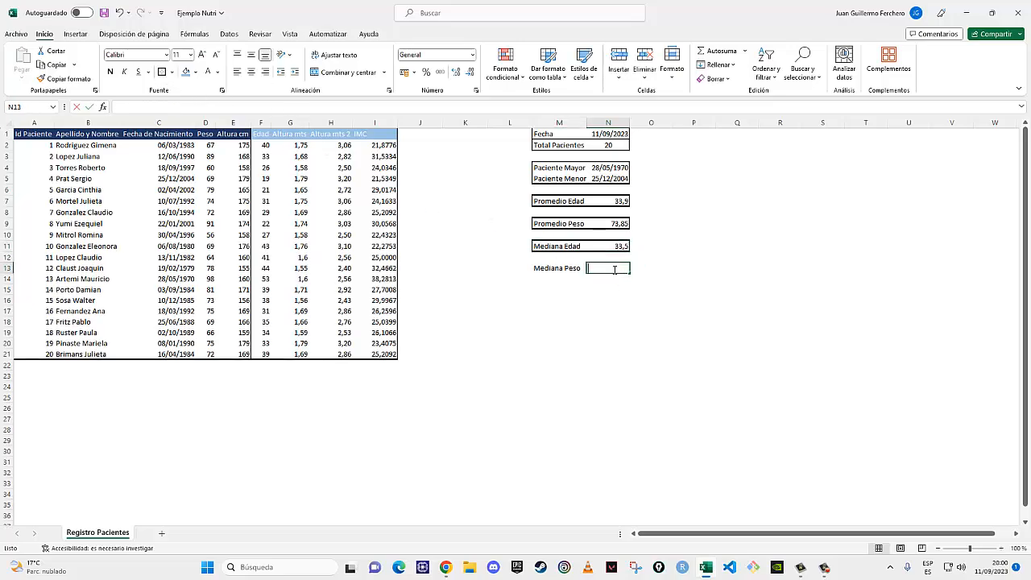
type("=mediana(")
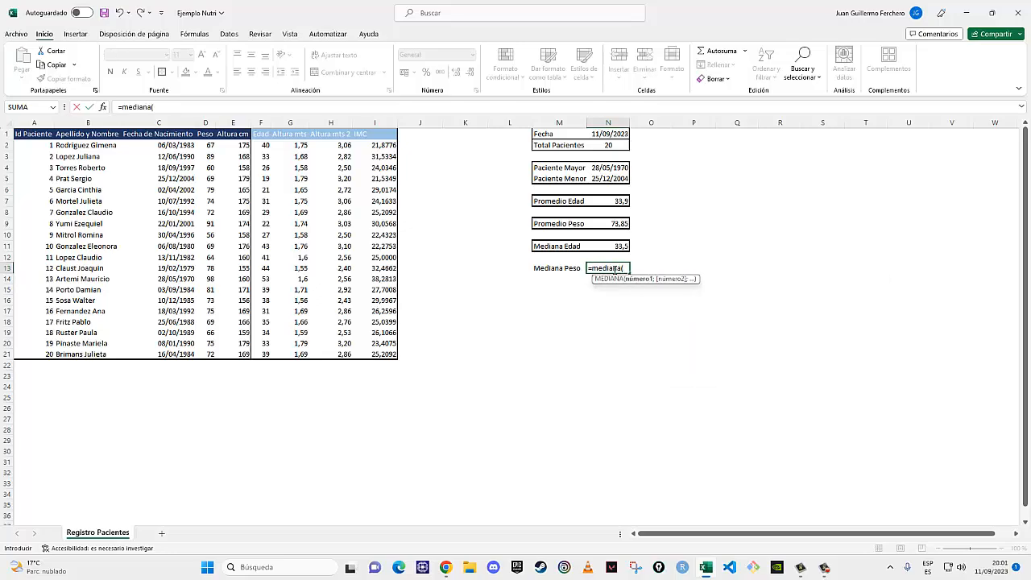
left_click_drag(209, 145, 207, 355)
key("Return")
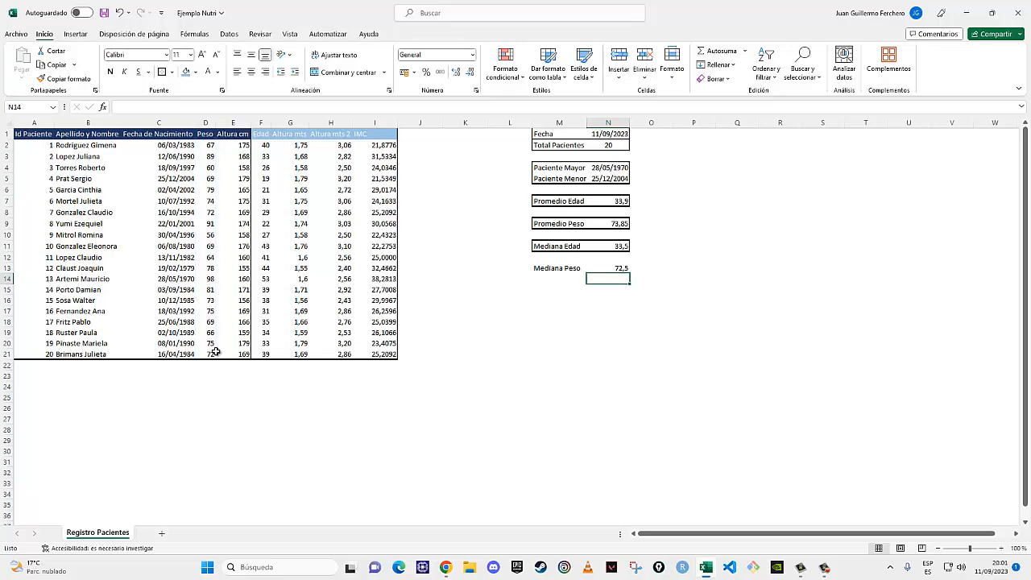
left_click_drag(616, 268, 564, 268)
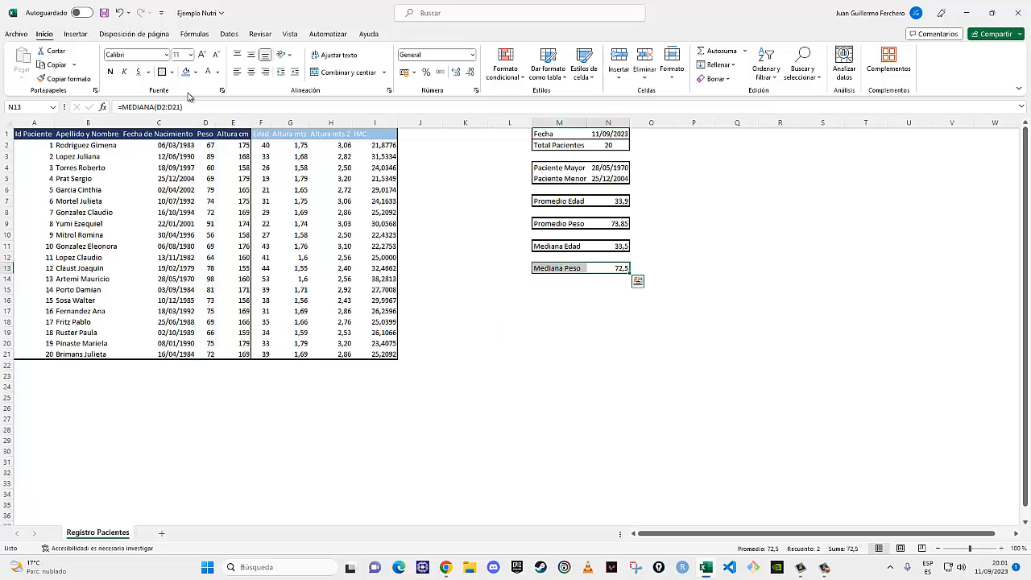
left_click(161, 72)
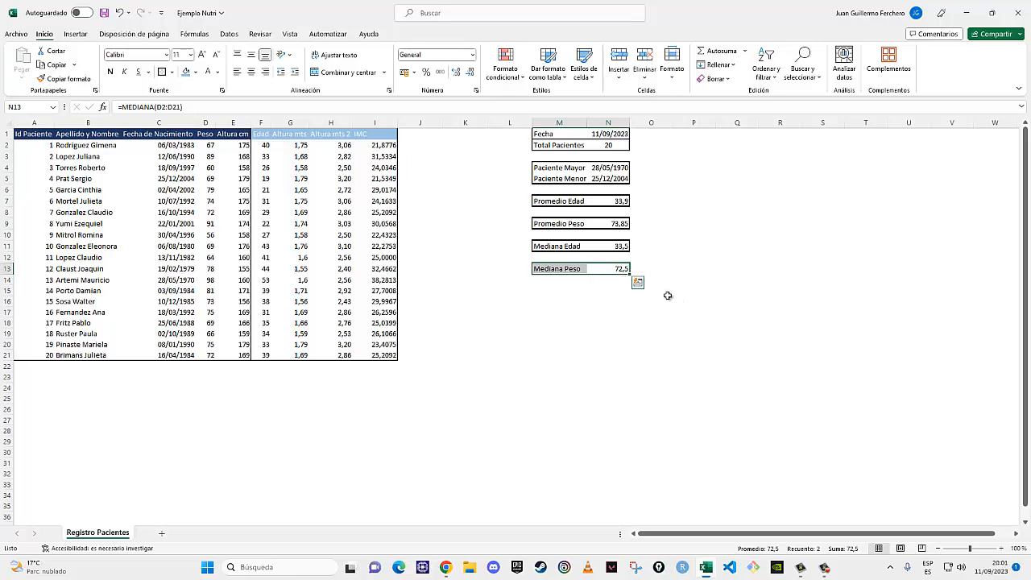
left_click(617, 248)
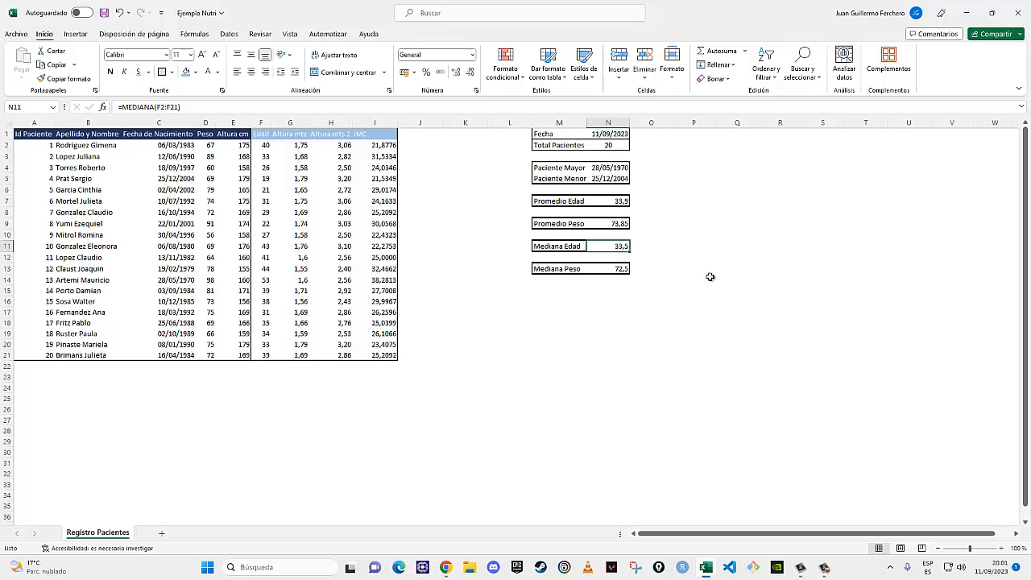
left_click(665, 311)
left_click(612, 311)
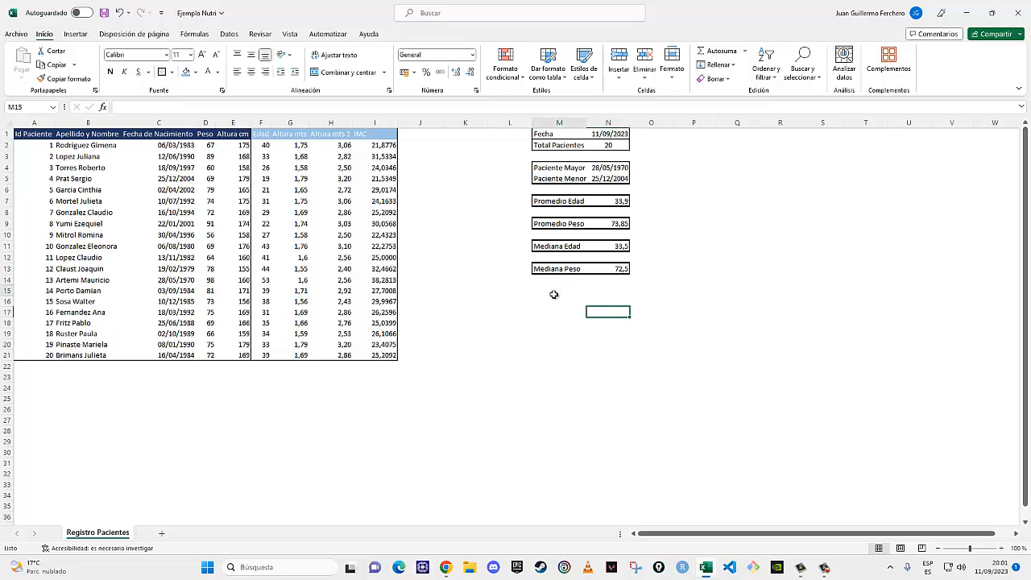
Add the labels "Moda Edad" in M15 and "Moda Peso" in M17, separated by an empty row
left_click(556, 291)
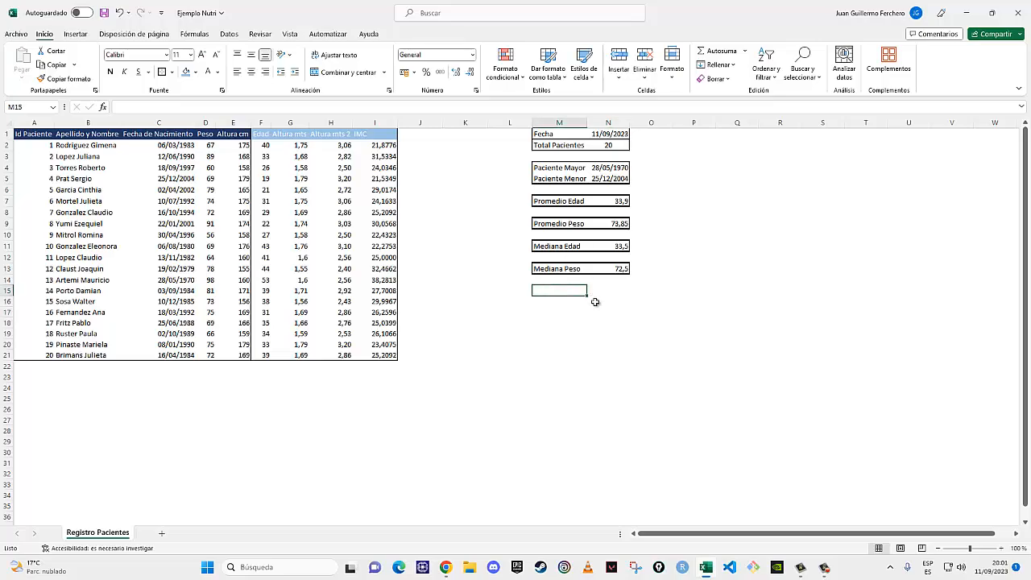
type("=")
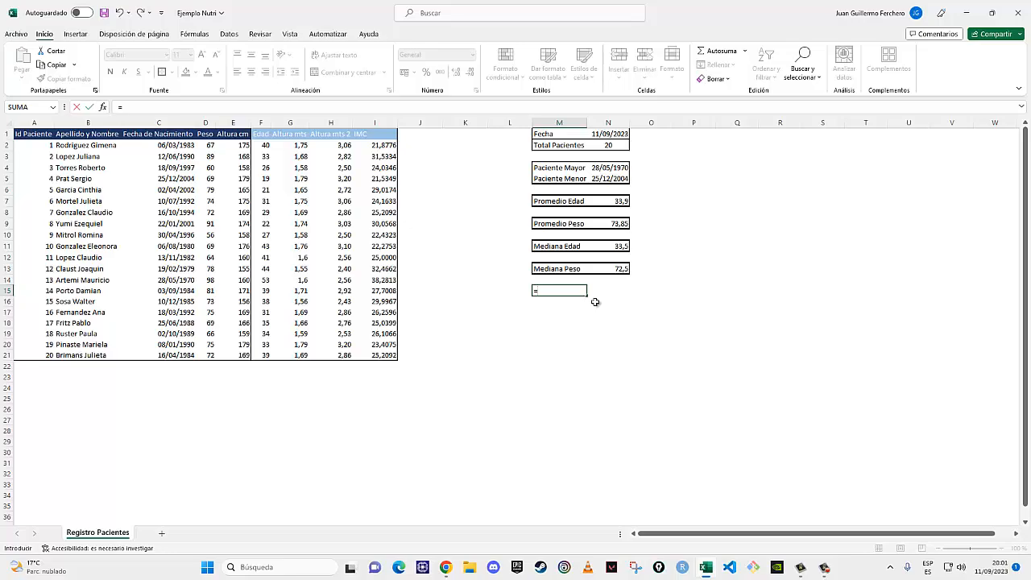
type("M")
key("Escape")
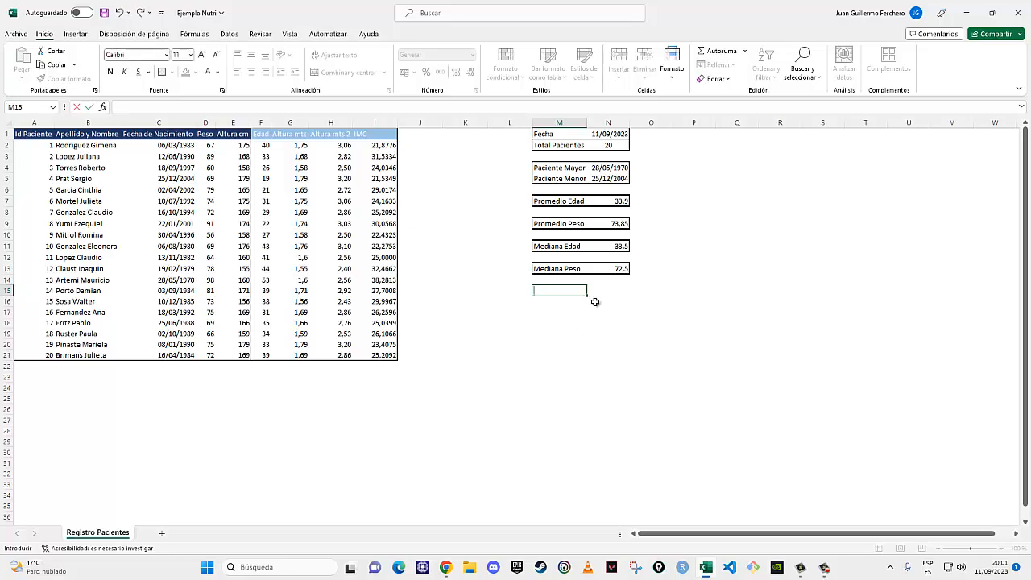
type("Meo")
key("Right")
key("Left")
key("Down")
key("Down")
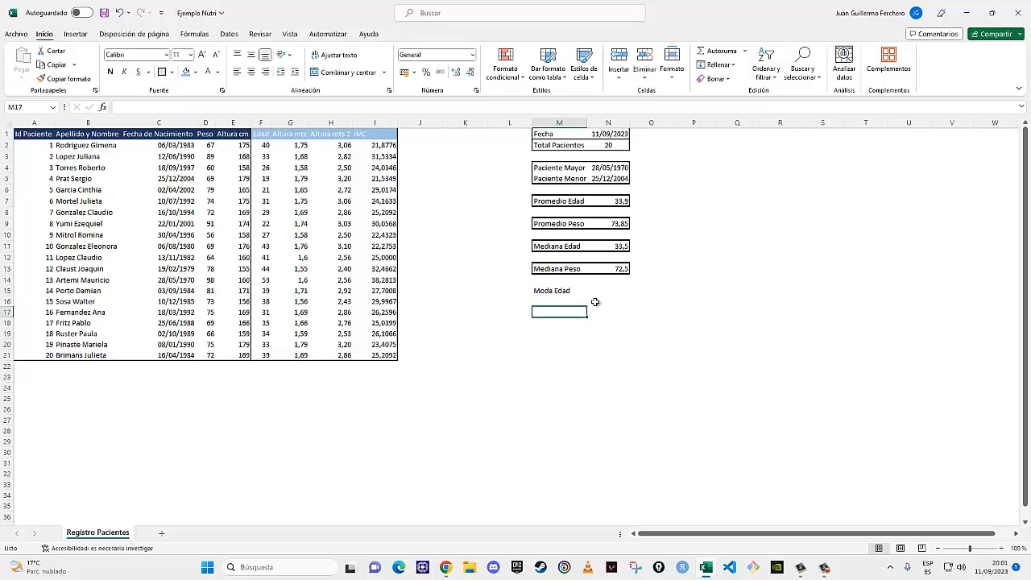
type("Moda Peso")
key("Right")
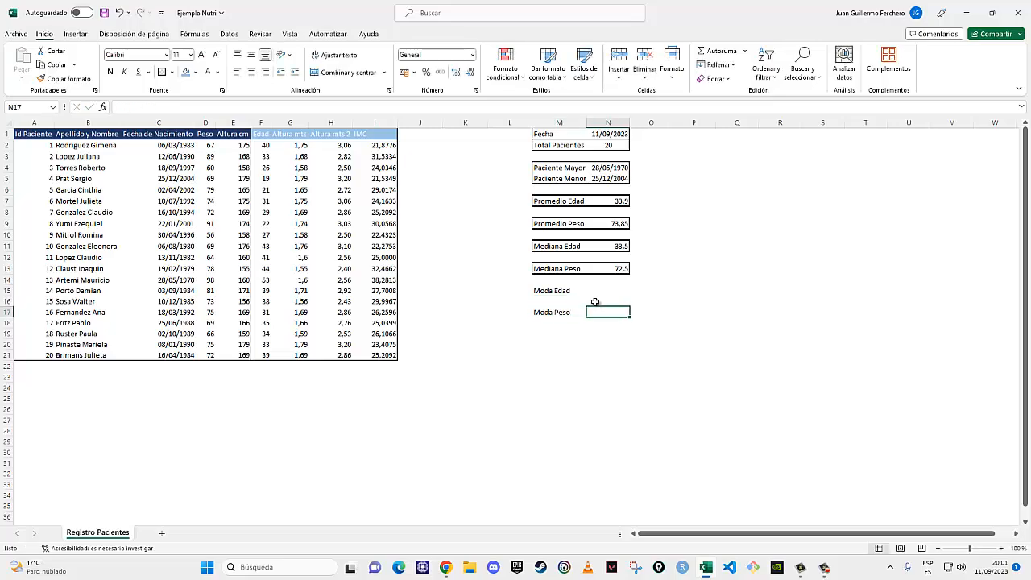
Enter =MODA.UNO(F2:F21) in N15 for the most frequent age and check it against the repeated ages in the Edad column
key("Up")
key("Up")
type("=")
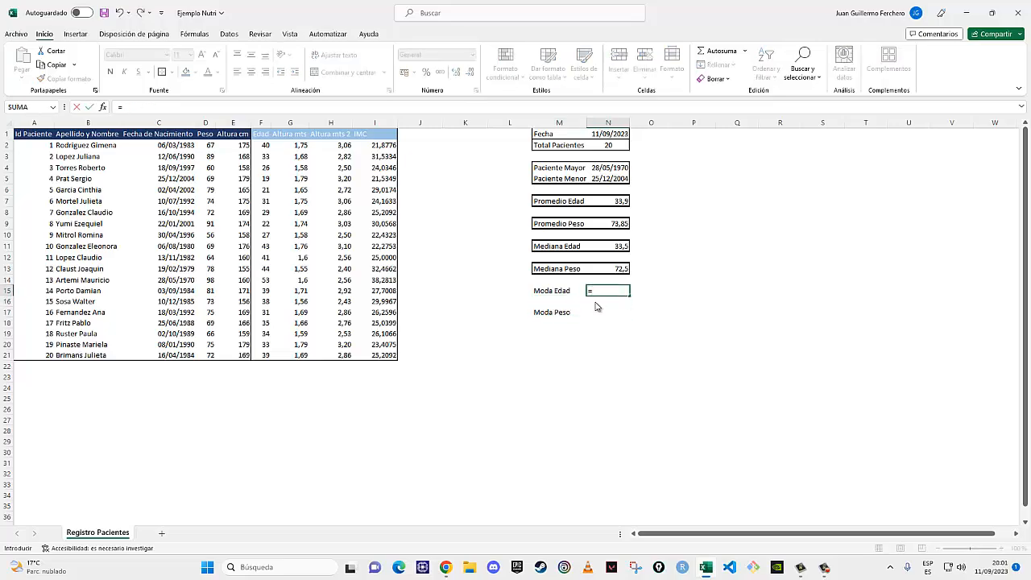
type("moda")
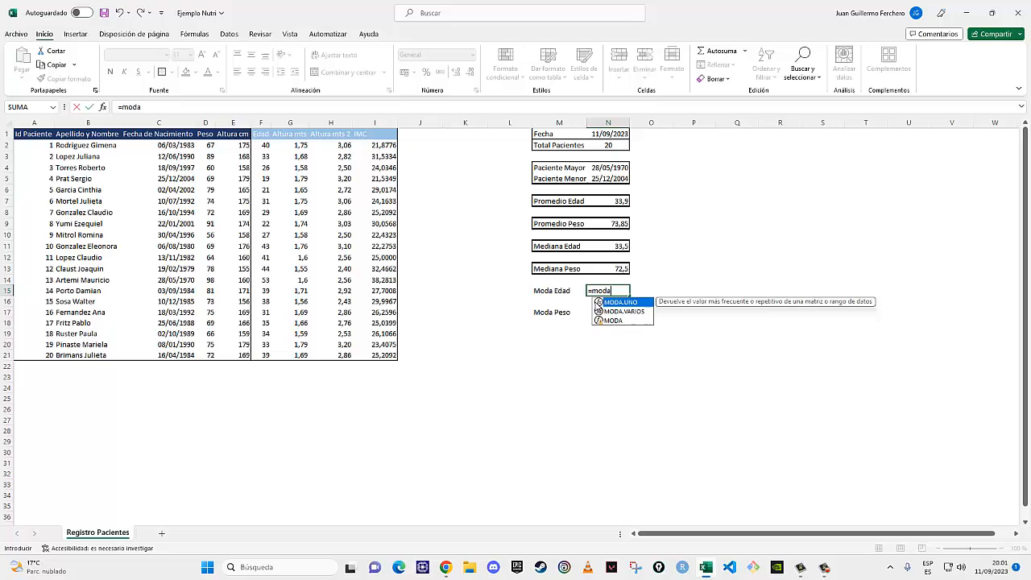
double_click(624, 303)
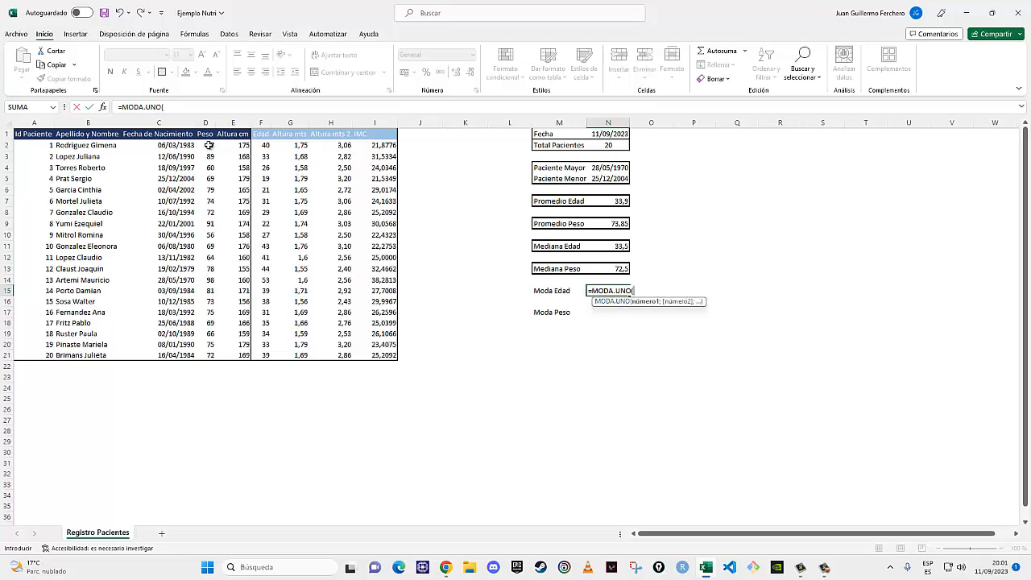
left_click_drag(265, 145, 268, 352)
key("Return")
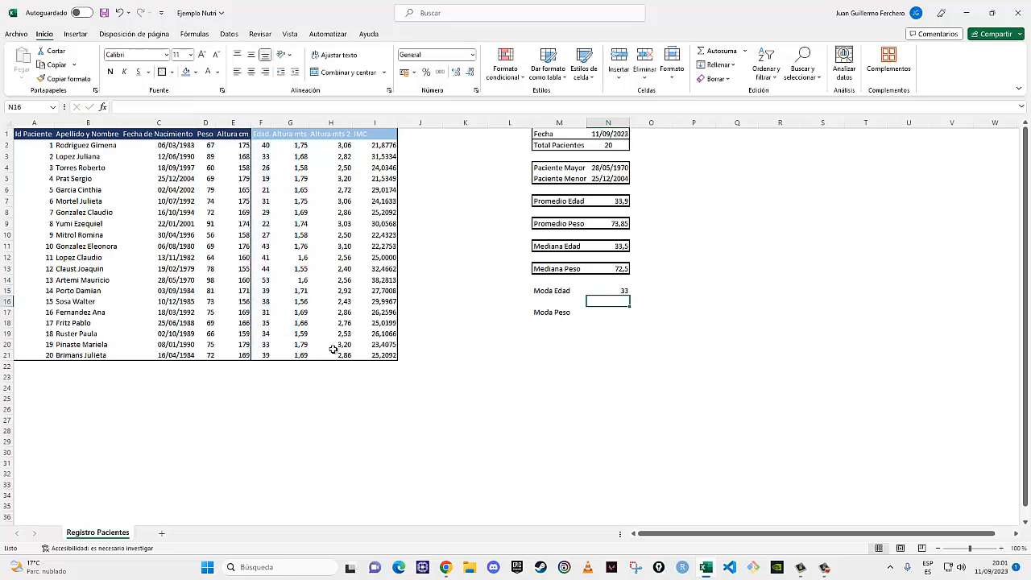
left_click(618, 291)
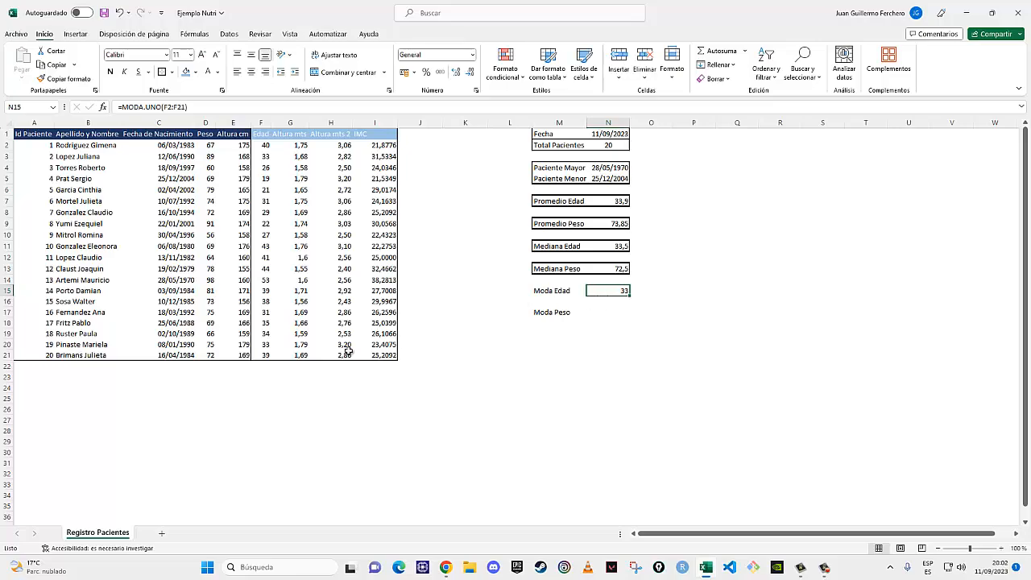
left_click(266, 341)
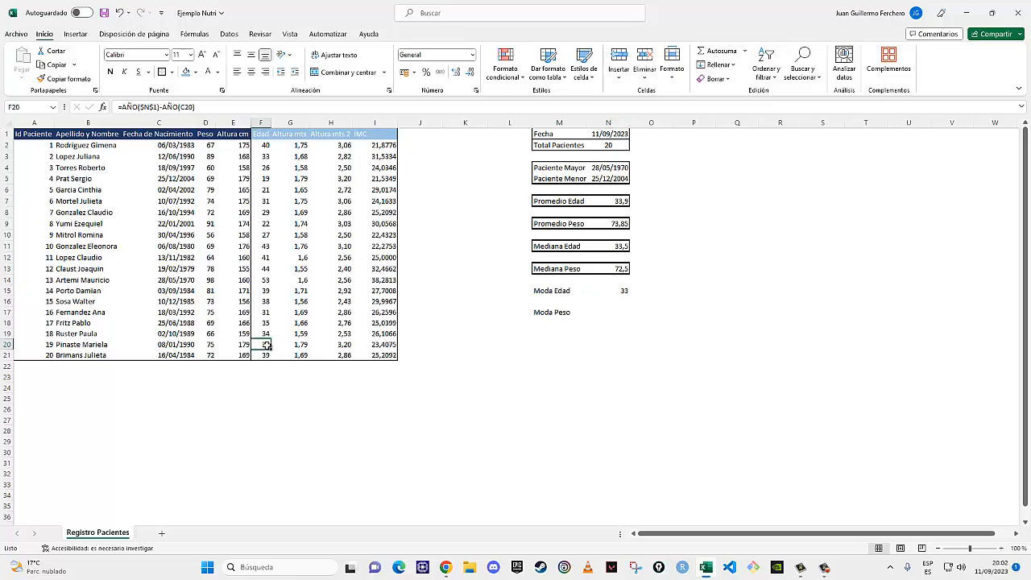
left_click(266, 159)
Enter =MODA.UNO(D2:D21) in N17 to find the most frequent patient weight
left_click(622, 316)
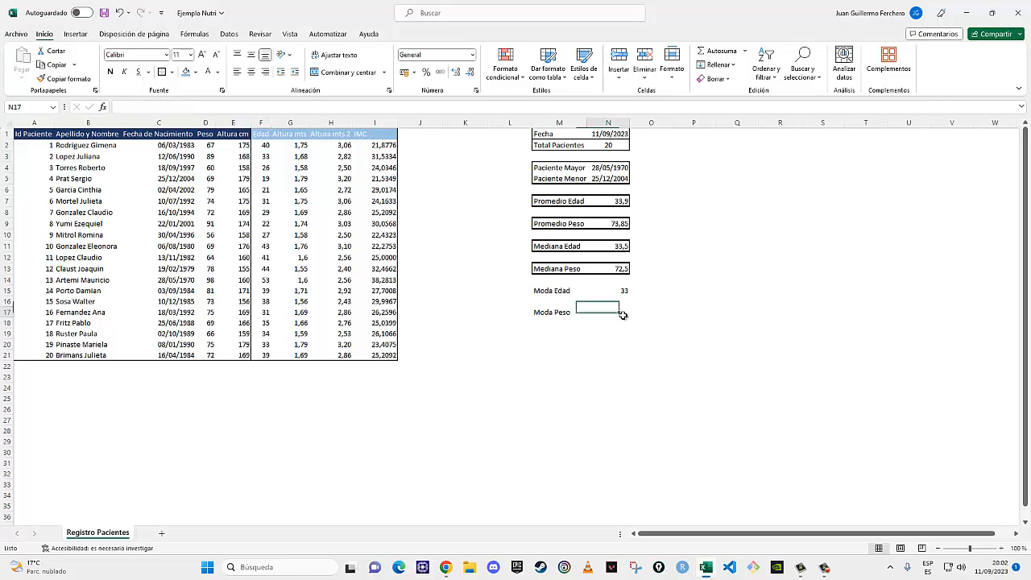
type("=moda")
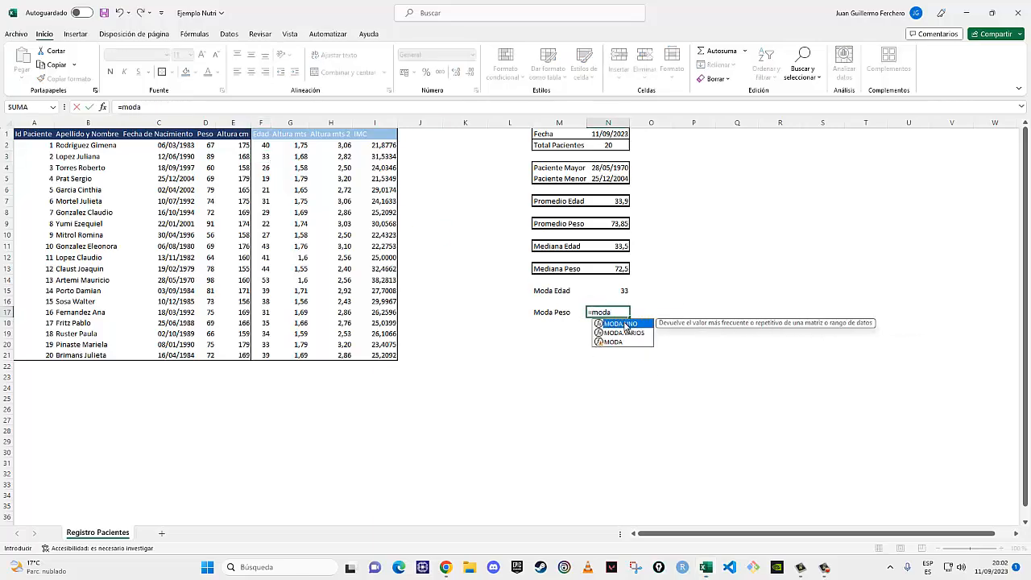
double_click(620, 322)
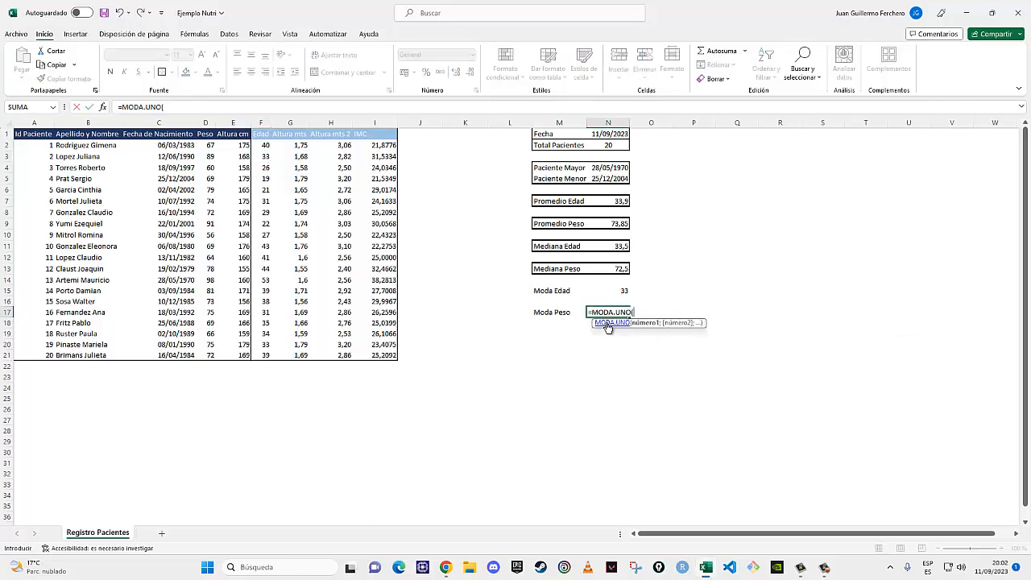
left_click_drag(208, 145, 214, 358)
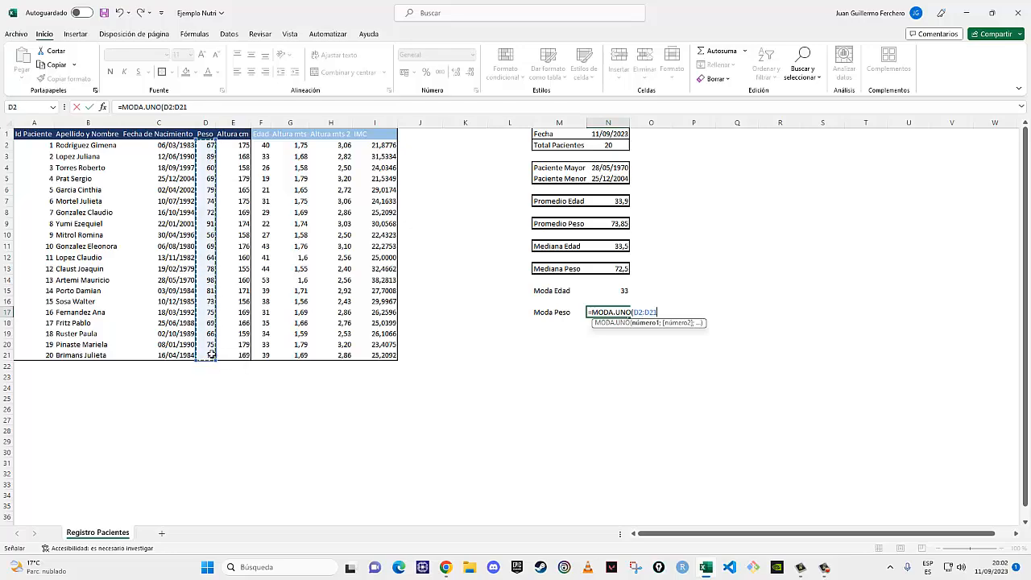
key("Return")
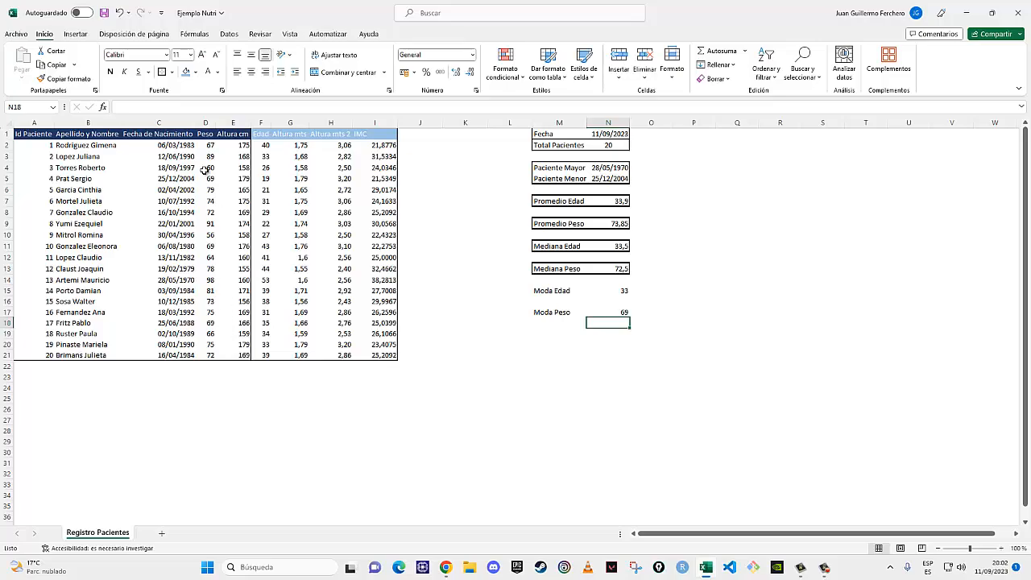
Outline the Moda Peso cells M17:N17 and the Moda Edad cells M15:N15 with the same box border
left_click_drag(620, 312, 556, 310)
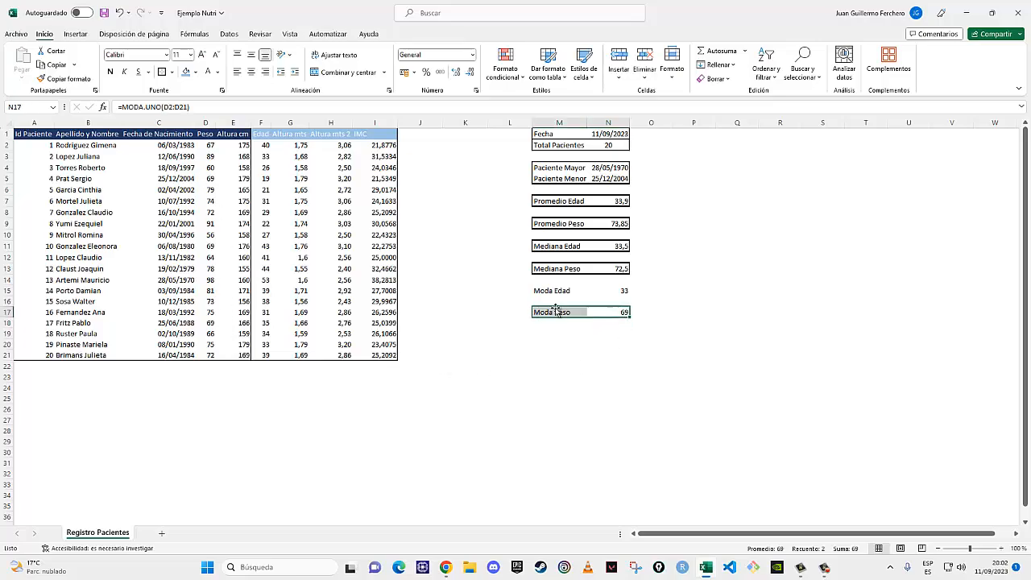
left_click(162, 72)
left_click_drag(624, 292, 554, 287)
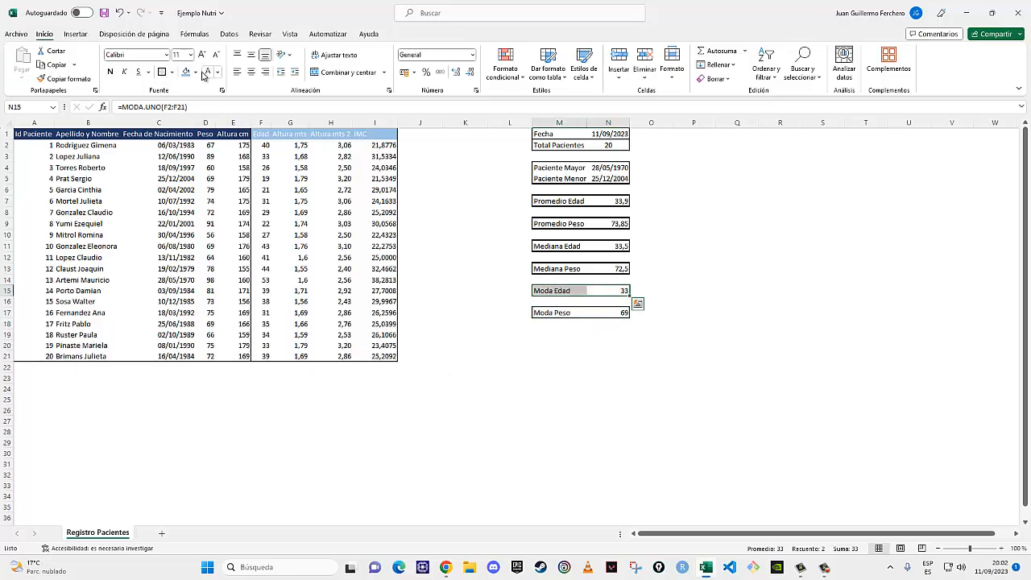
key("F4")
left_click(657, 360)
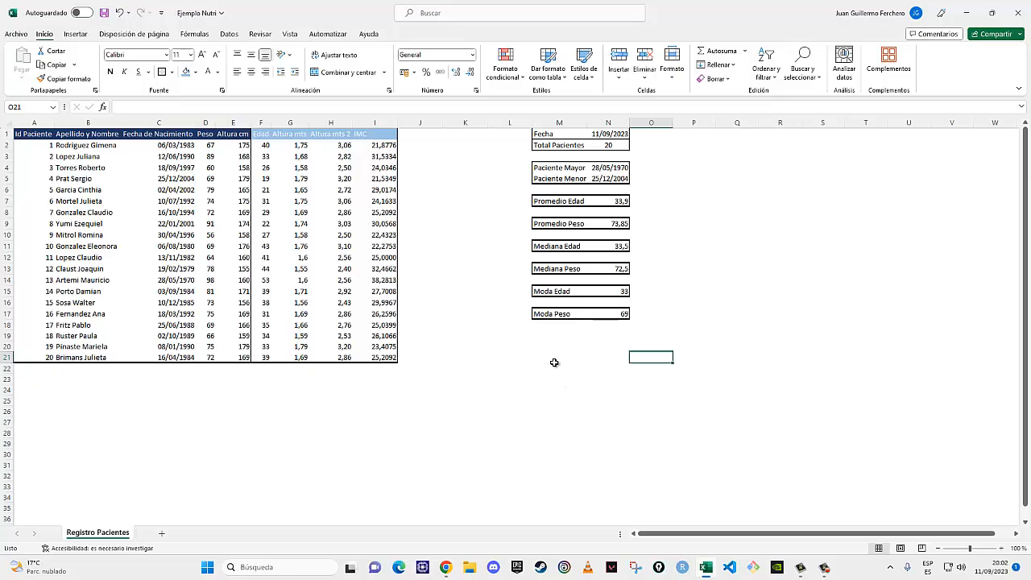
left_click(516, 348)
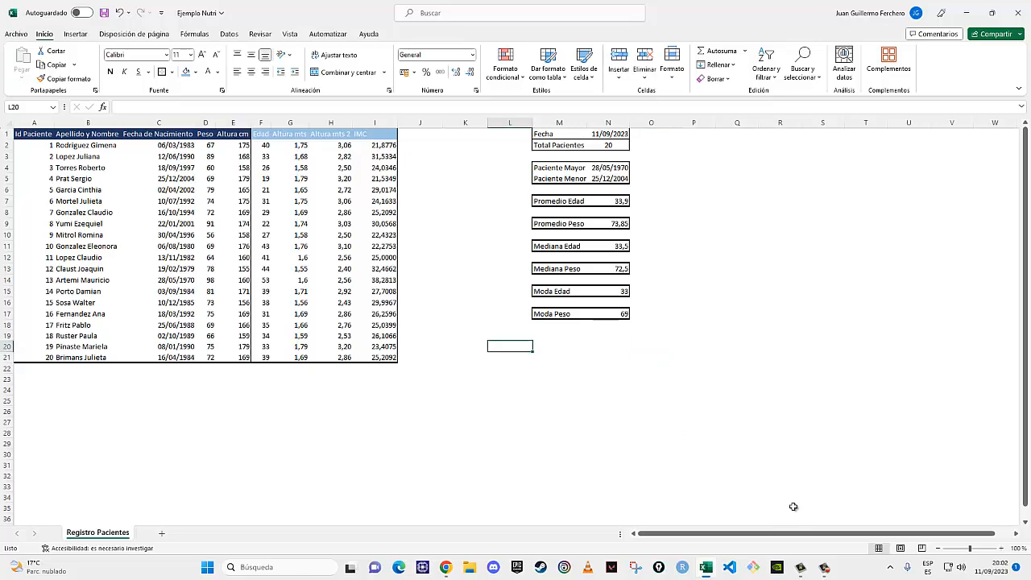
left_click(436, 442)
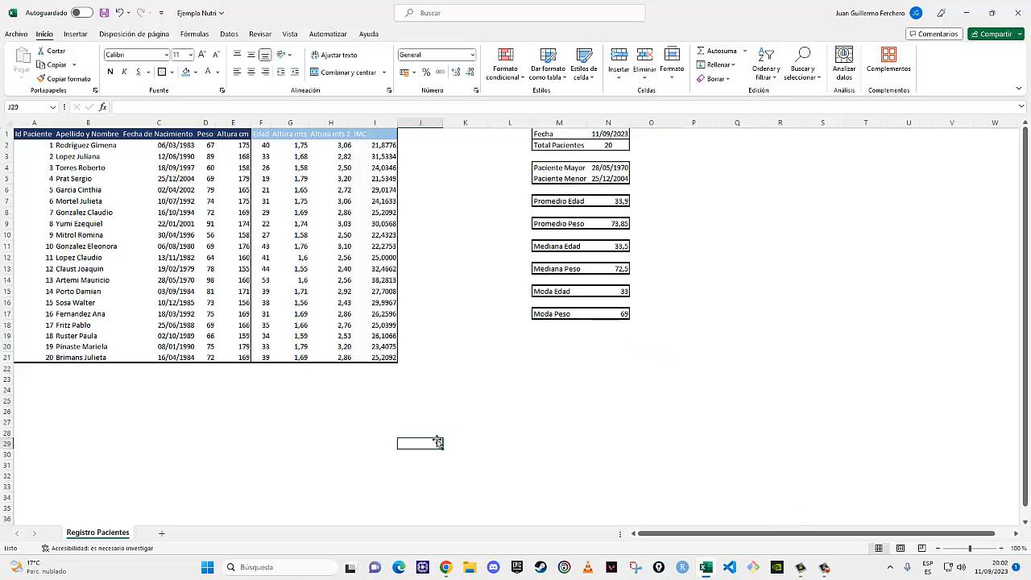